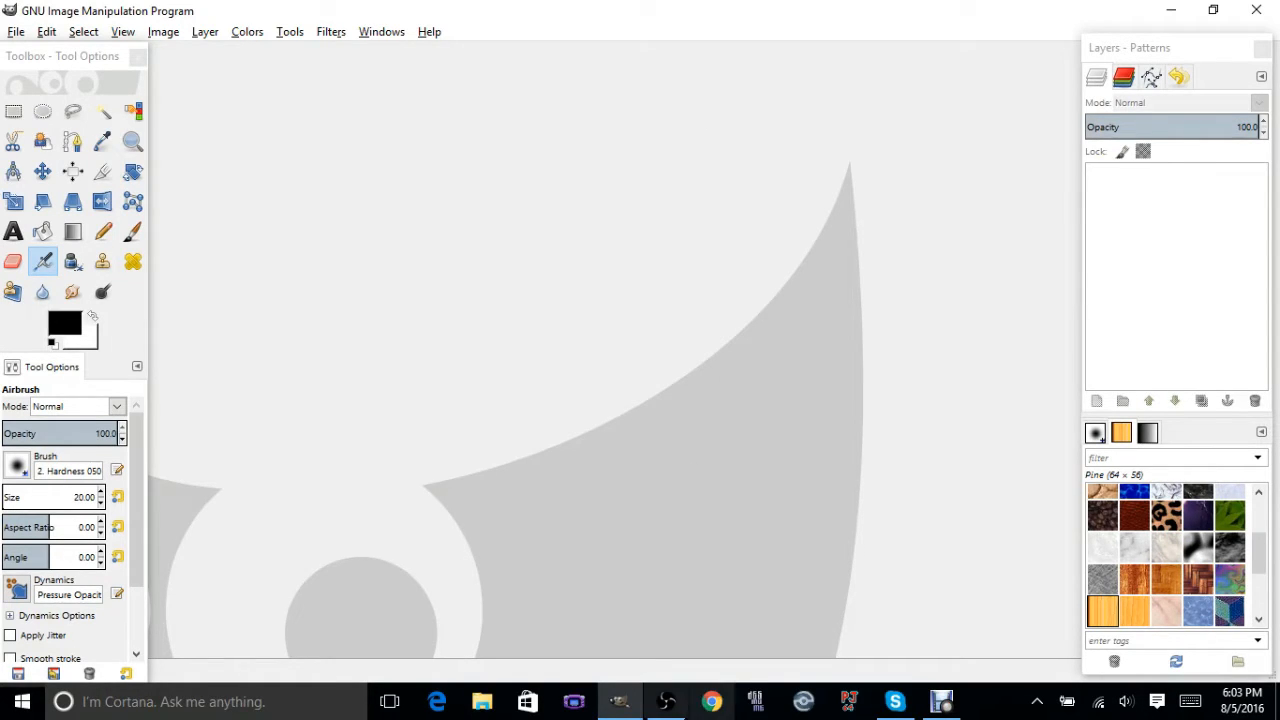
{"action": "left_click", "coordinate": [665, 701]}
{"action": "left_click", "coordinate": [662, 703]}
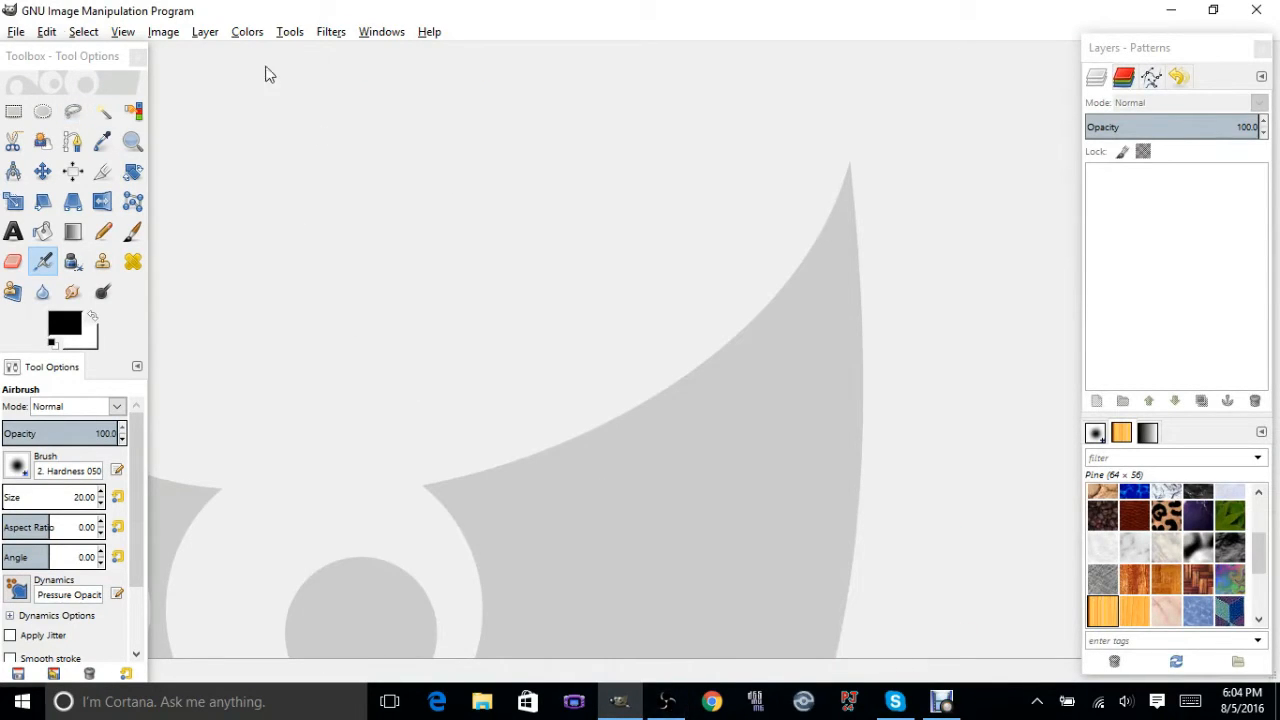
Step: Create a new image 1280 px wide and 720 px high
{"action": "left_click", "coordinate": [15, 33]}
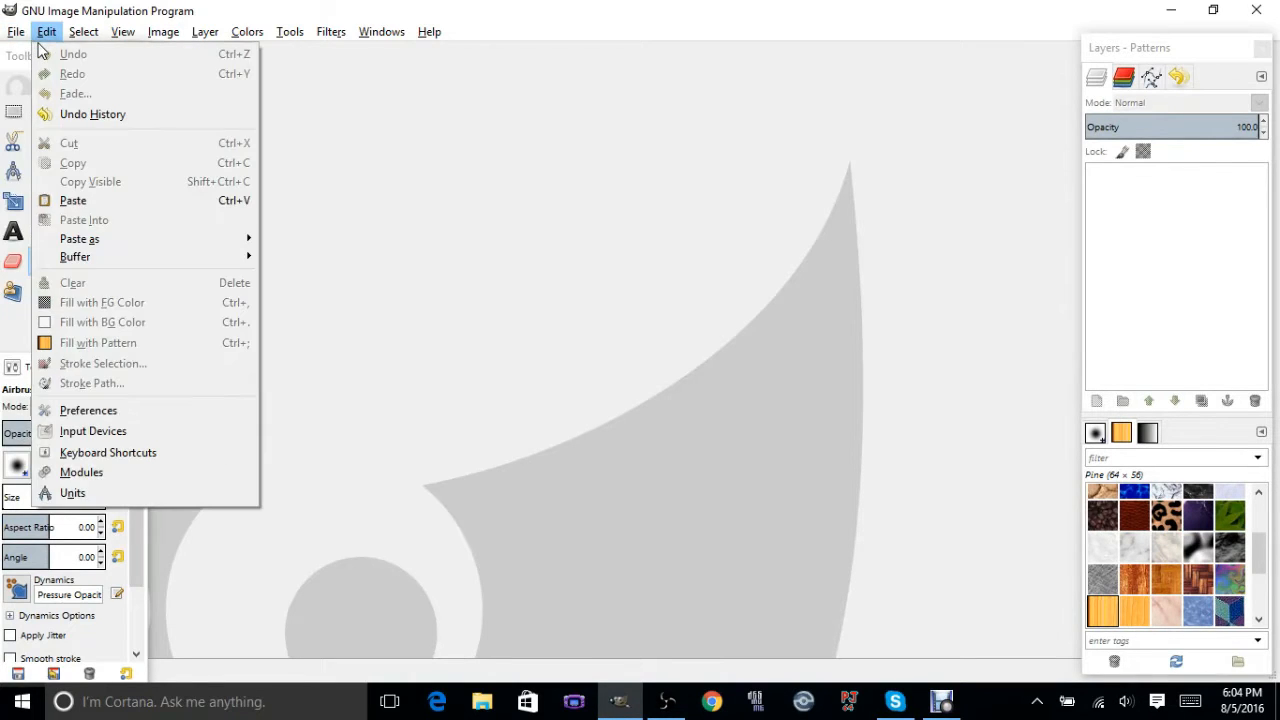
{"action": "left_click", "coordinate": [45, 54]}
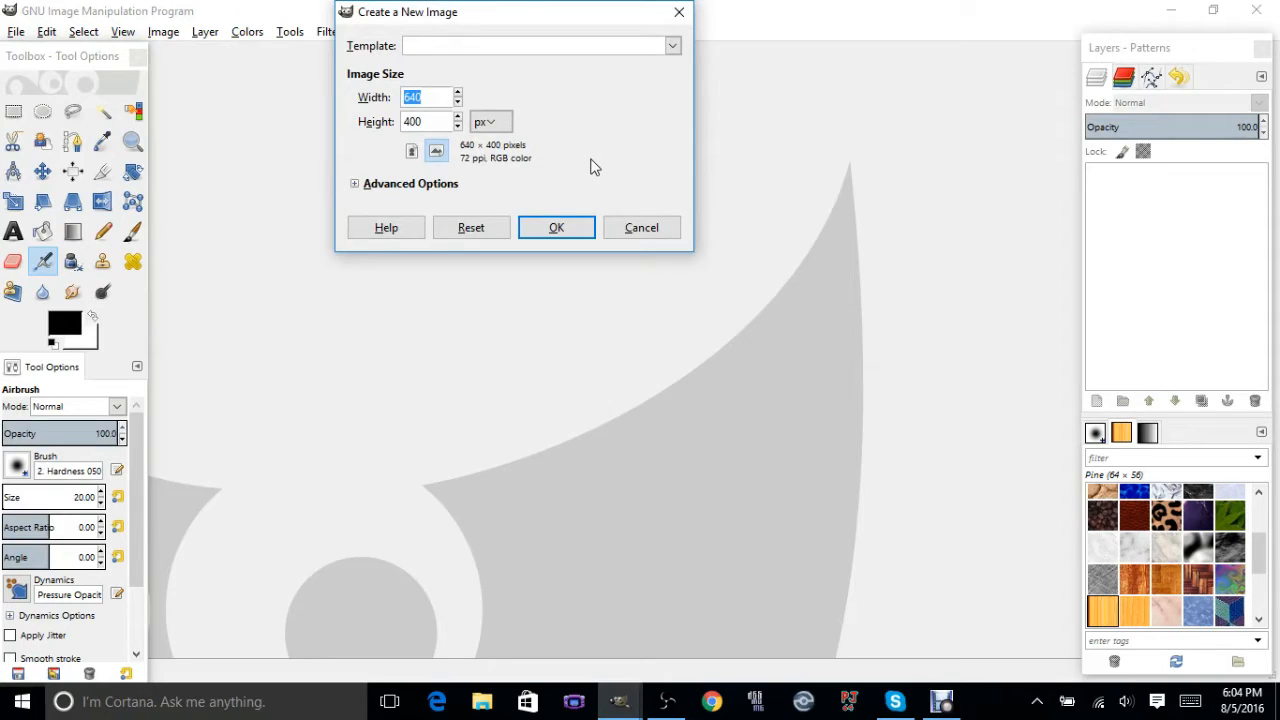
{"action": "type", "text": "190"}
{"action": "key", "text": "Tab"}
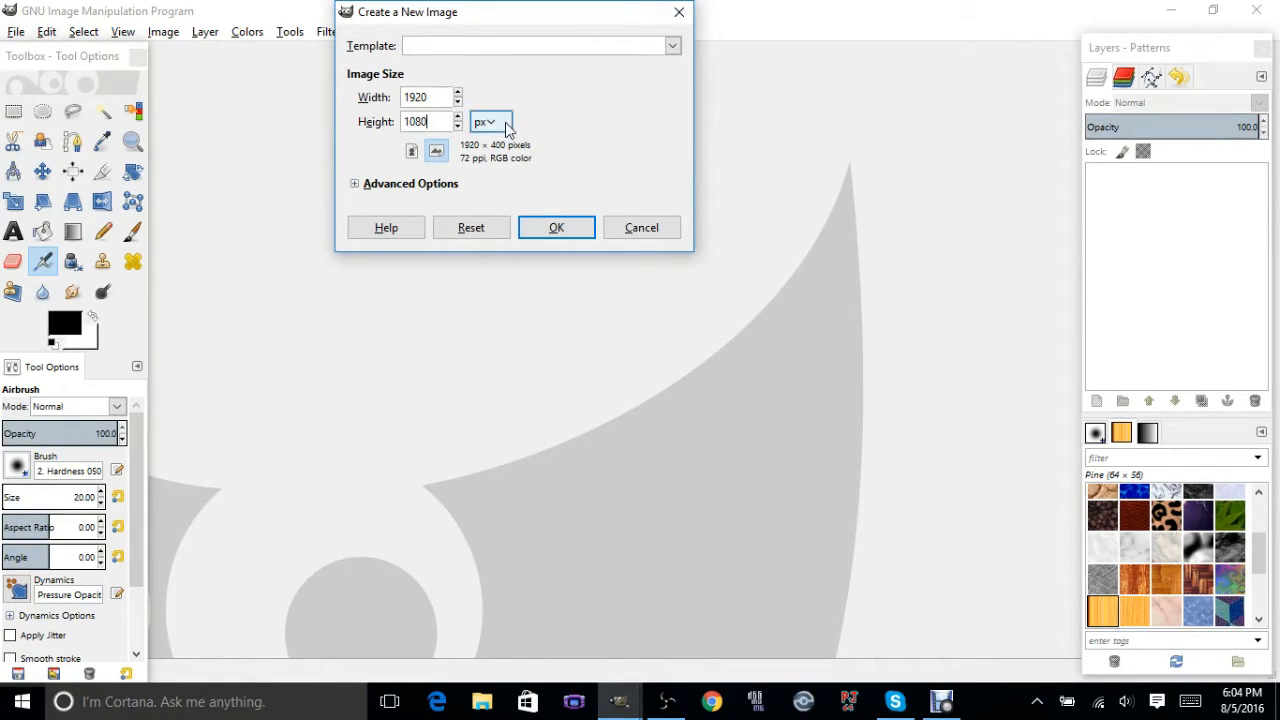
{"action": "key", "text": "shift+Tab"}
{"action": "type", "text": "12"}
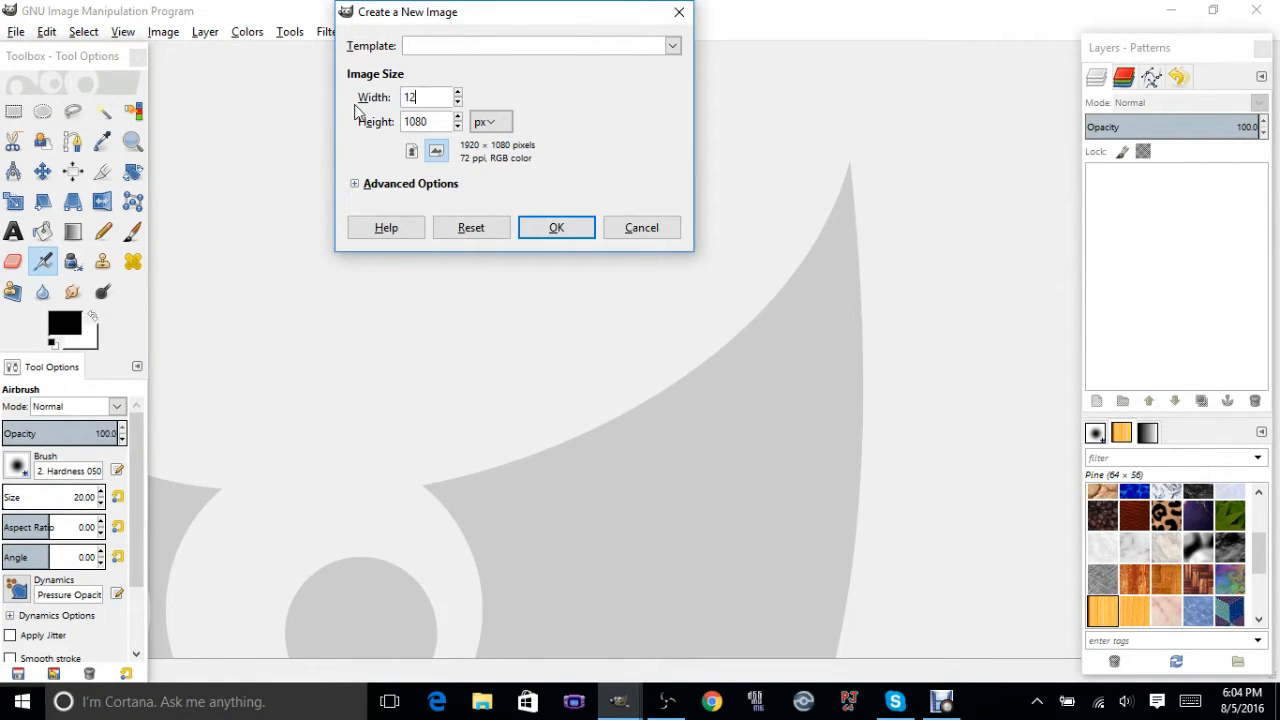
{"action": "key", "text": "Tab"}
{"action": "type", "text": "720"}
{"action": "left_click", "coordinate": [548, 236]}
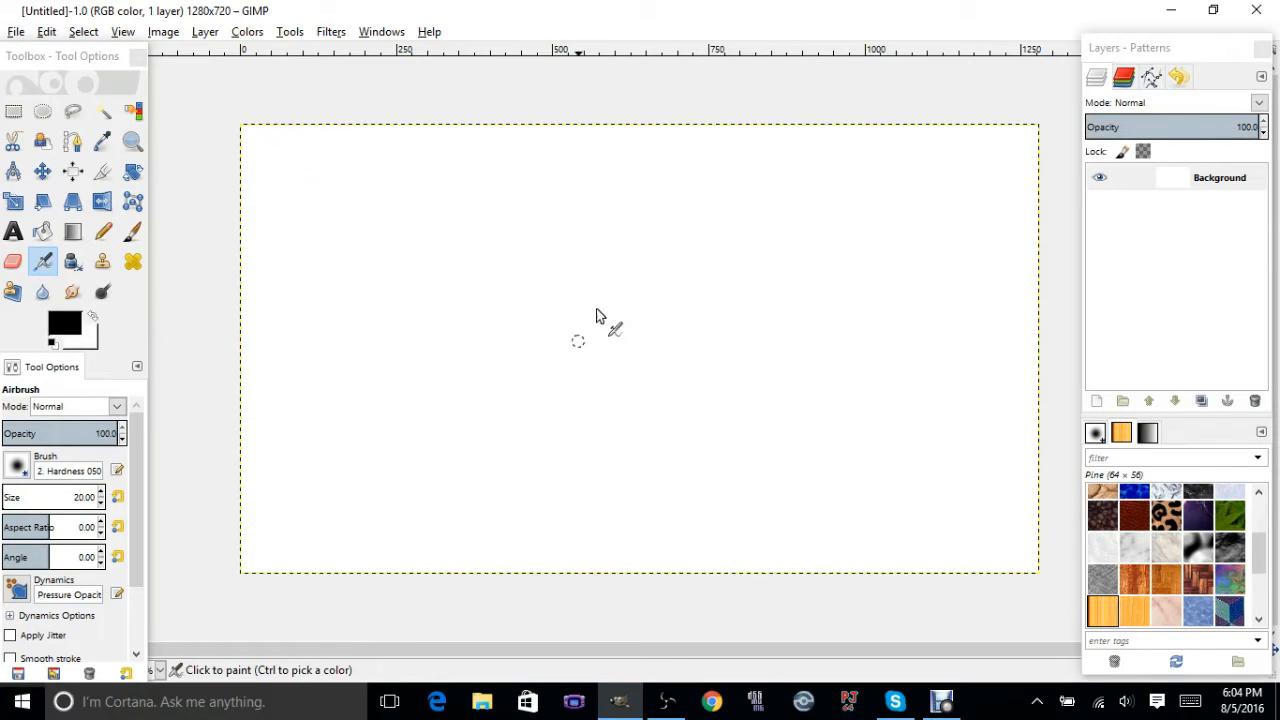
Step: Add a new transparent layer named Background at the full 1280 × 720 px image size
{"action": "left_click", "coordinate": [1099, 401]}
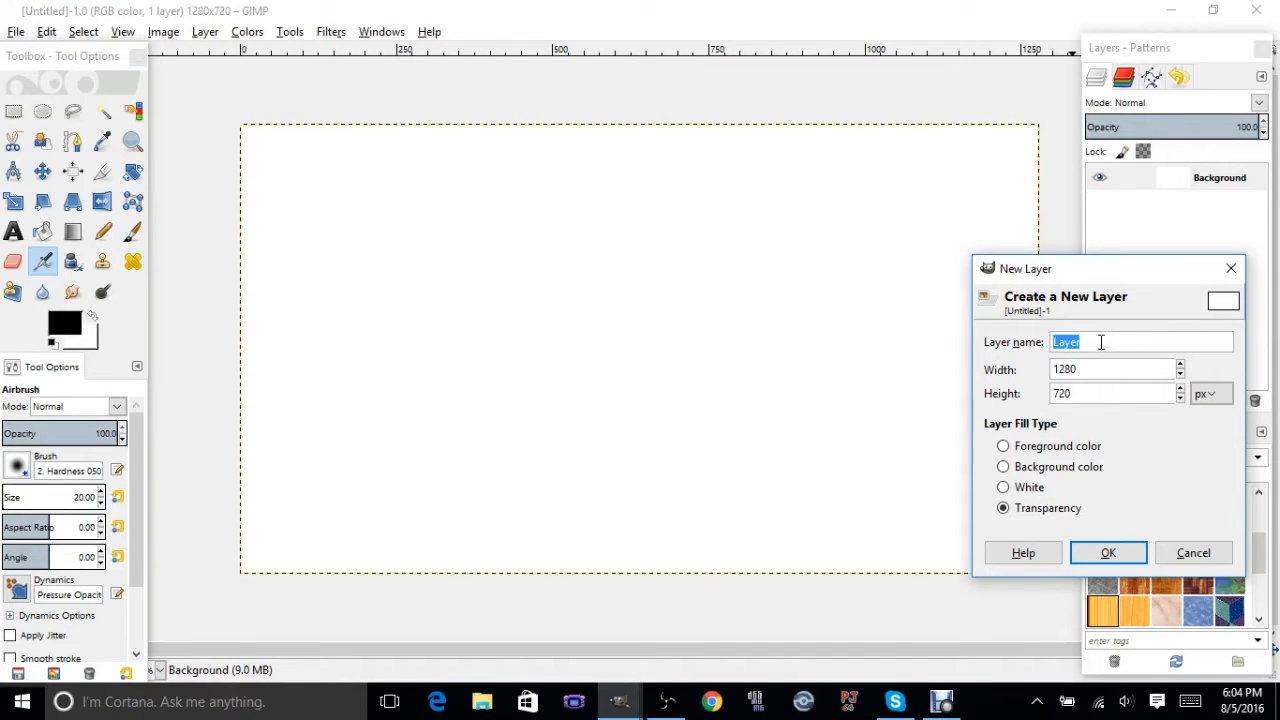
{"action": "type", "text": "B"}
{"action": "key", "text": "BackSpace"}
{"action": "key", "text": "BackSpace"}
{"action": "type", "text": "ground"}
{"action": "key", "text": "Return"}
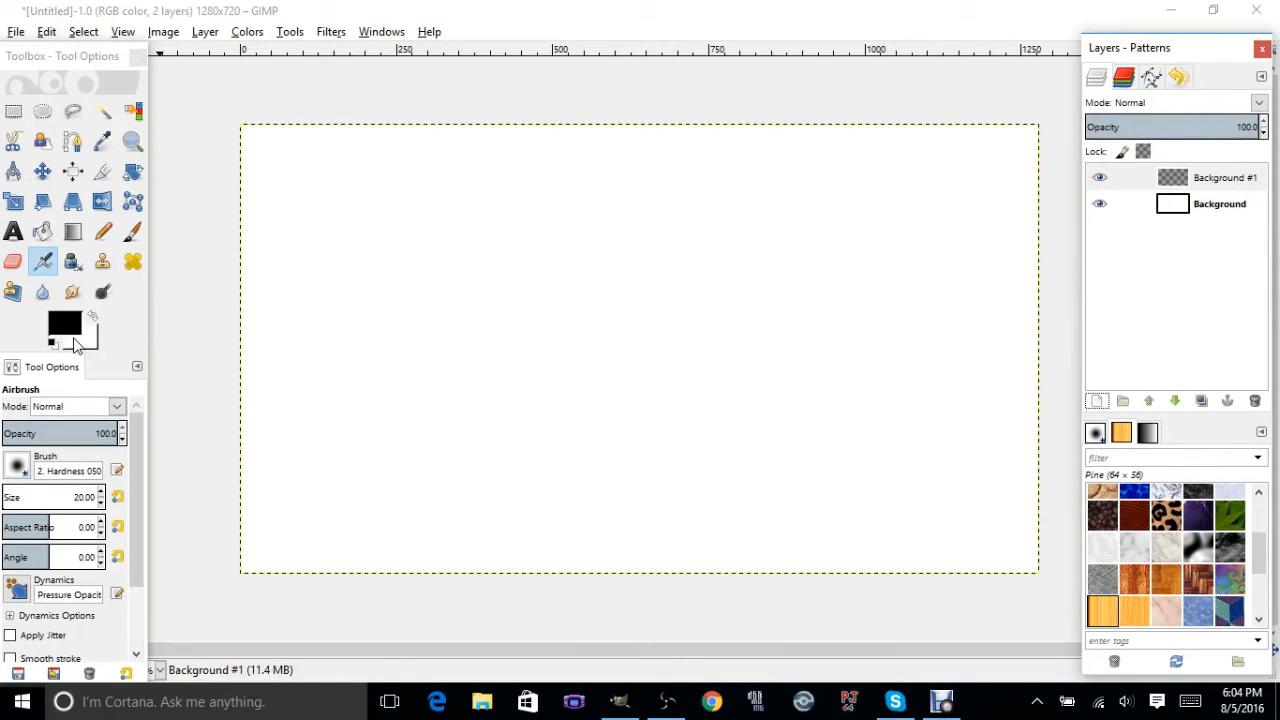
Step: Set the background color to pure red ff0000 and the foreground color to orange f86300
{"action": "left_click", "coordinate": [74, 341]}
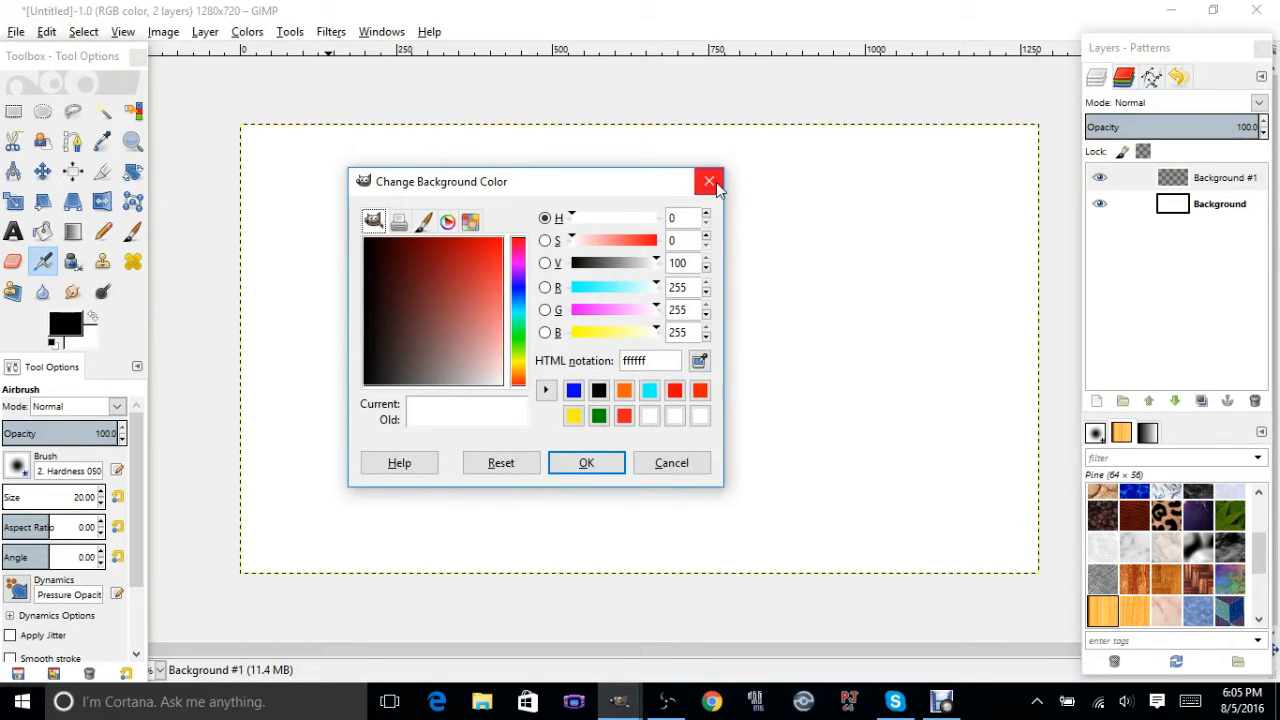
{"action": "left_click_drag", "start_coordinate": [480, 241], "coordinate": [508, 238]}
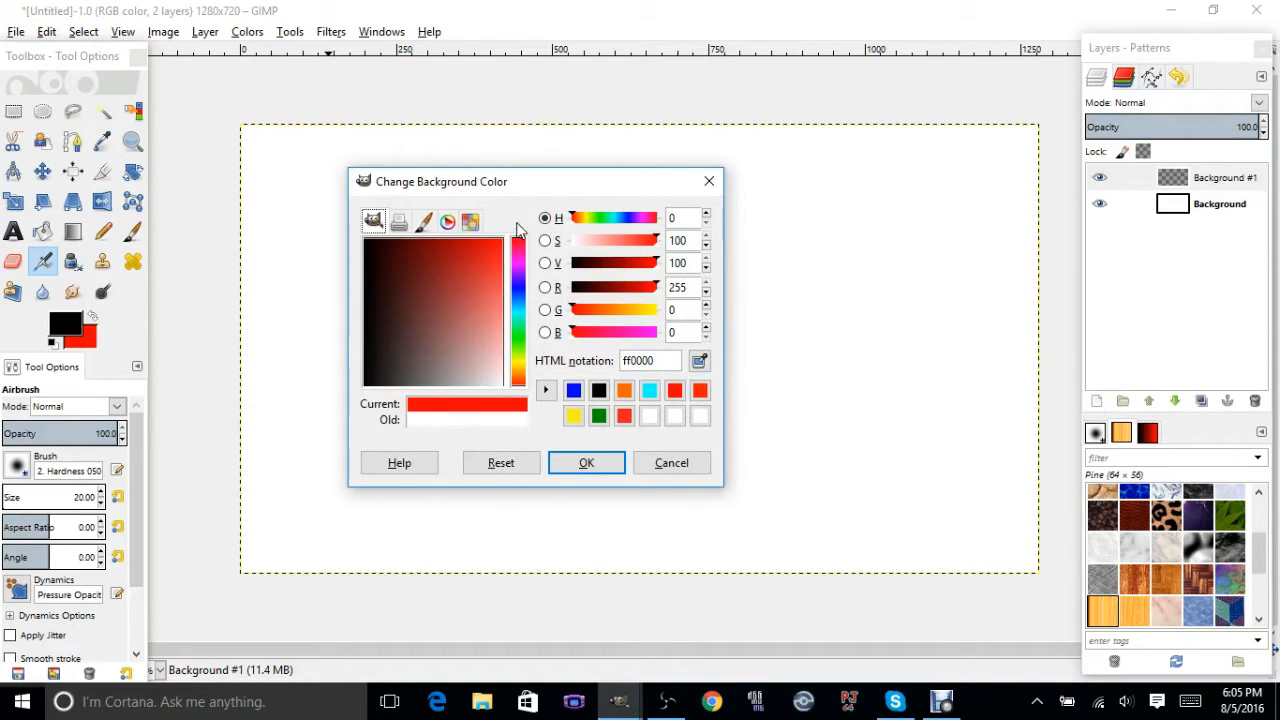
{"action": "left_click", "coordinate": [600, 464]}
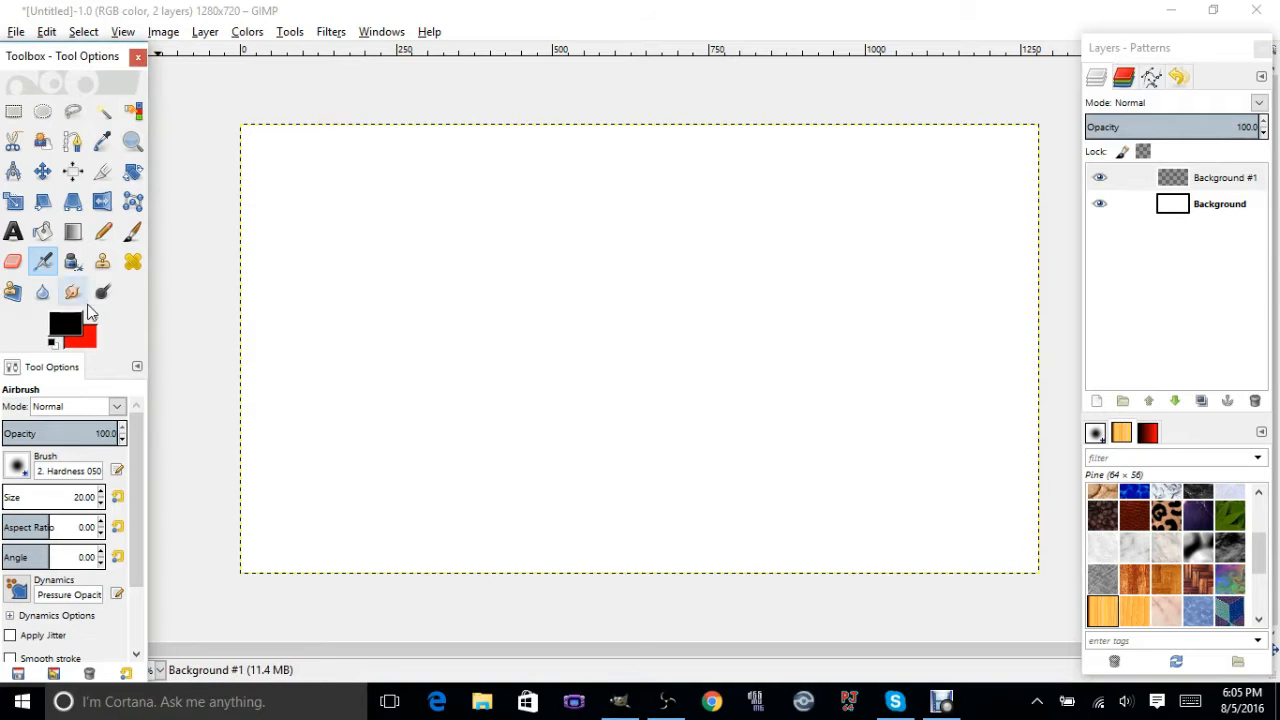
{"action": "left_click", "coordinate": [72, 322]}
{"action": "left_click", "coordinate": [650, 391]}
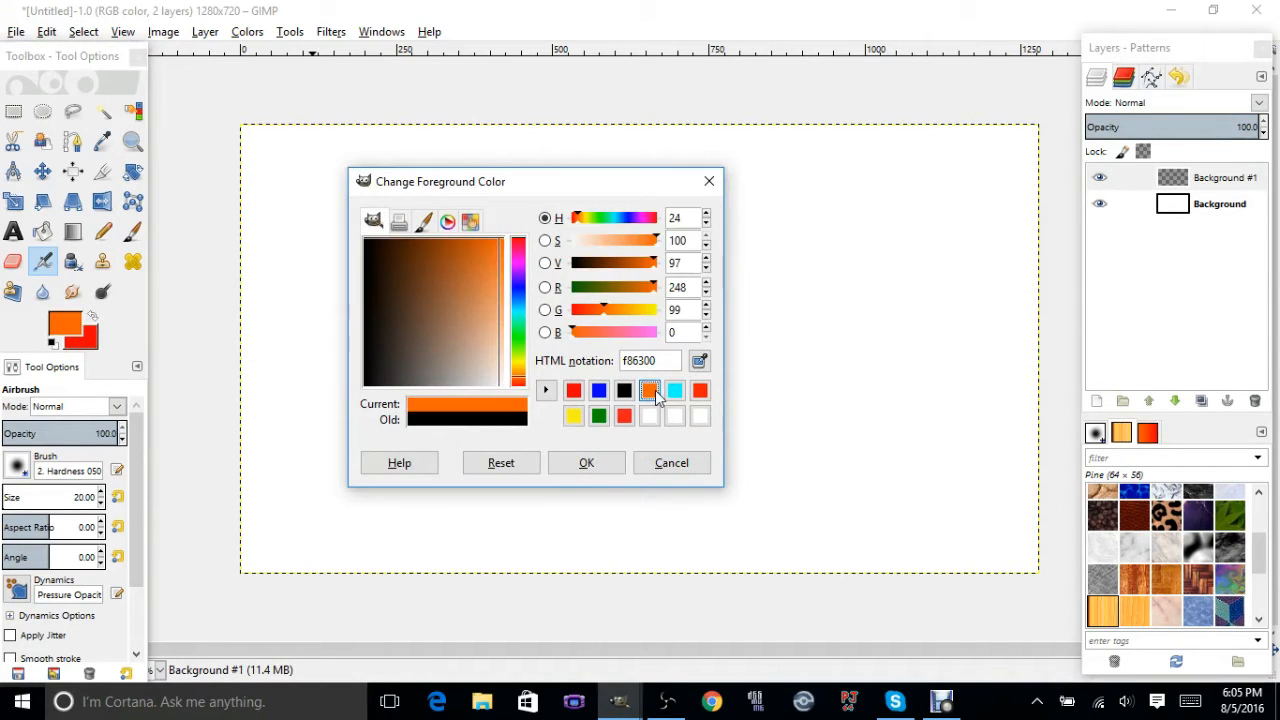
{"action": "left_click", "coordinate": [586, 463]}
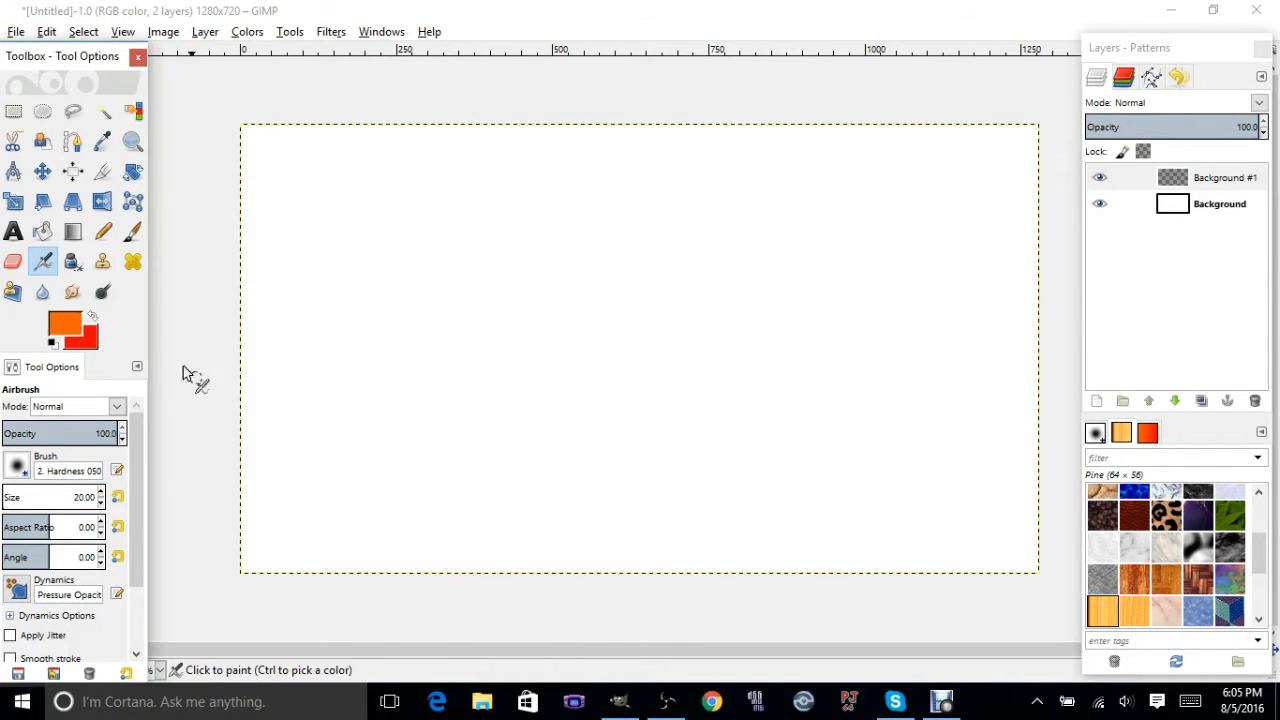
Step: Fill the new layer with a linear orange-to-red gradient using the Blend tool, running from lower left toward the right-hand side
{"action": "left_click", "coordinate": [13, 201]}
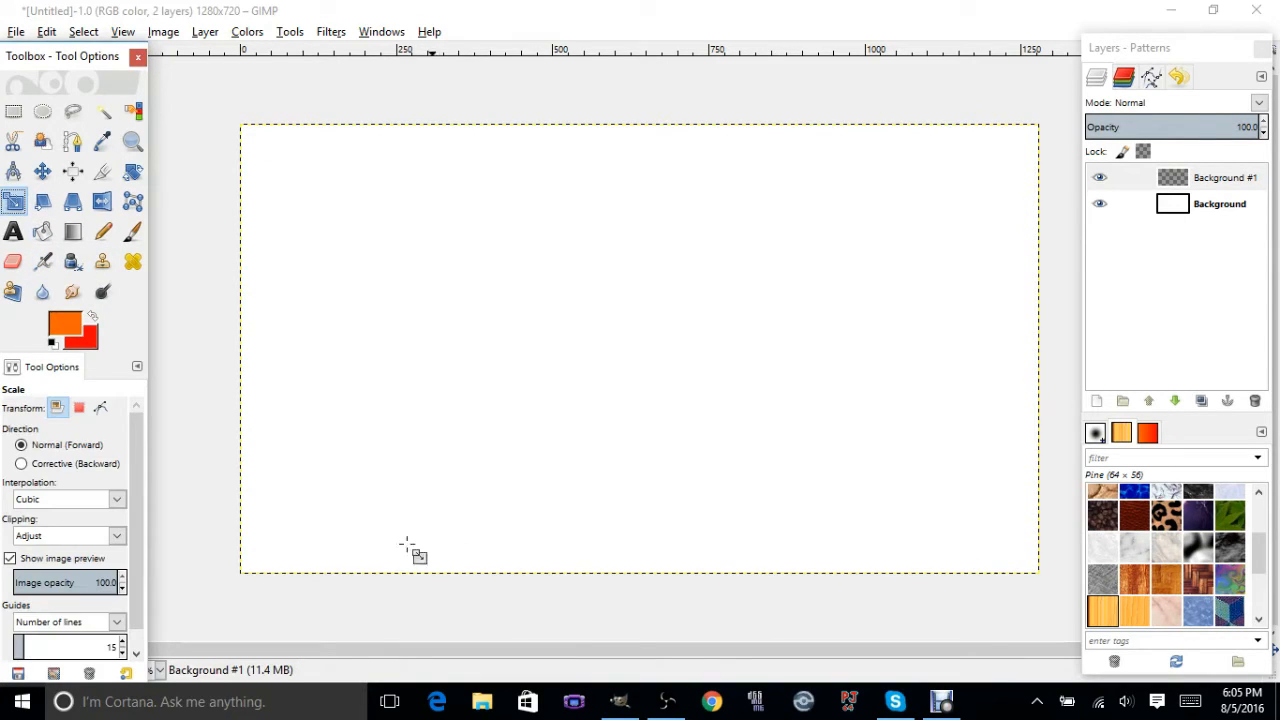
{"action": "left_click", "coordinate": [75, 232]}
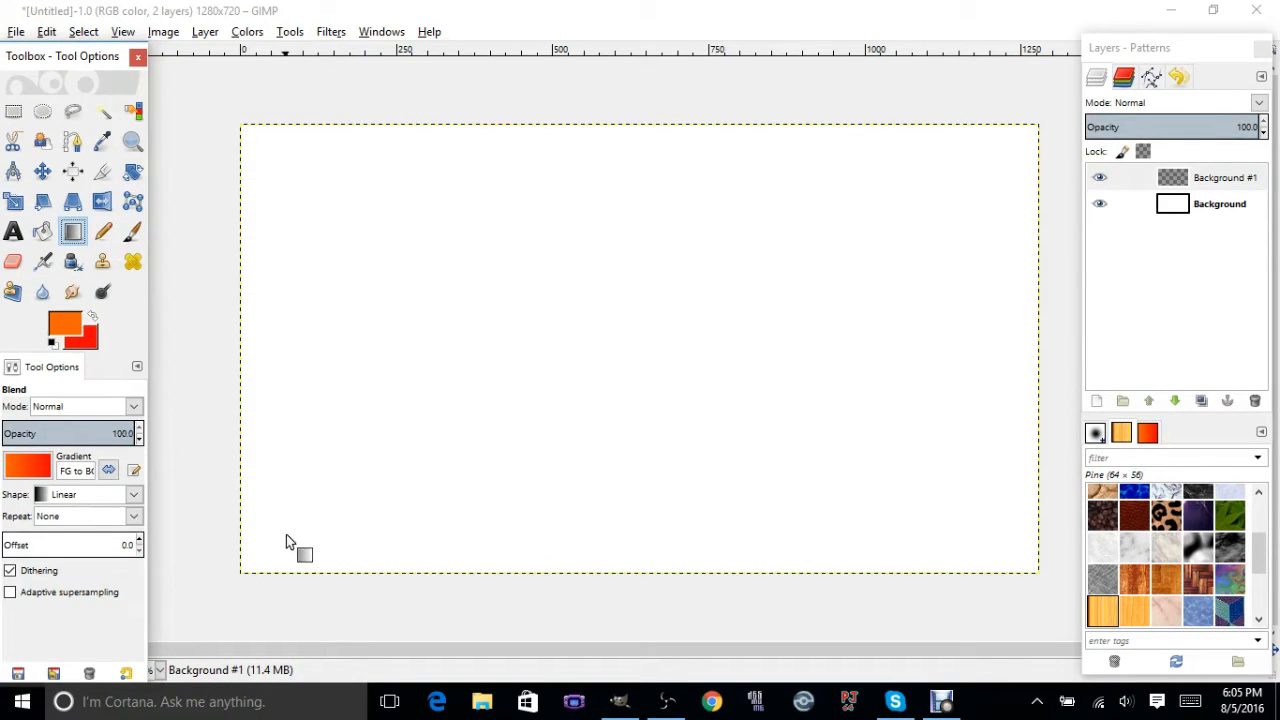
{"action": "left_click_drag", "start_coordinate": [288, 527], "coordinate": [823, 359]}
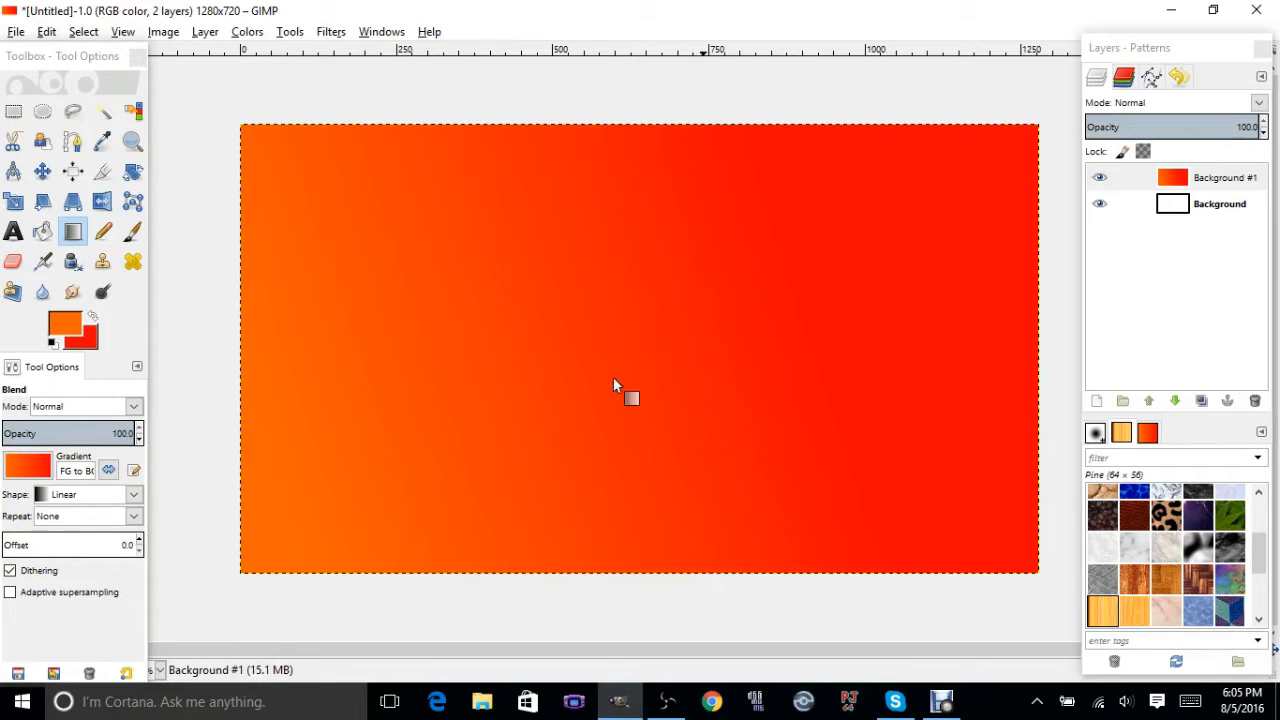
Step: Undo the gradient fill through the undo history and return to the layer list
{"action": "left_click", "coordinate": [1178, 78]}
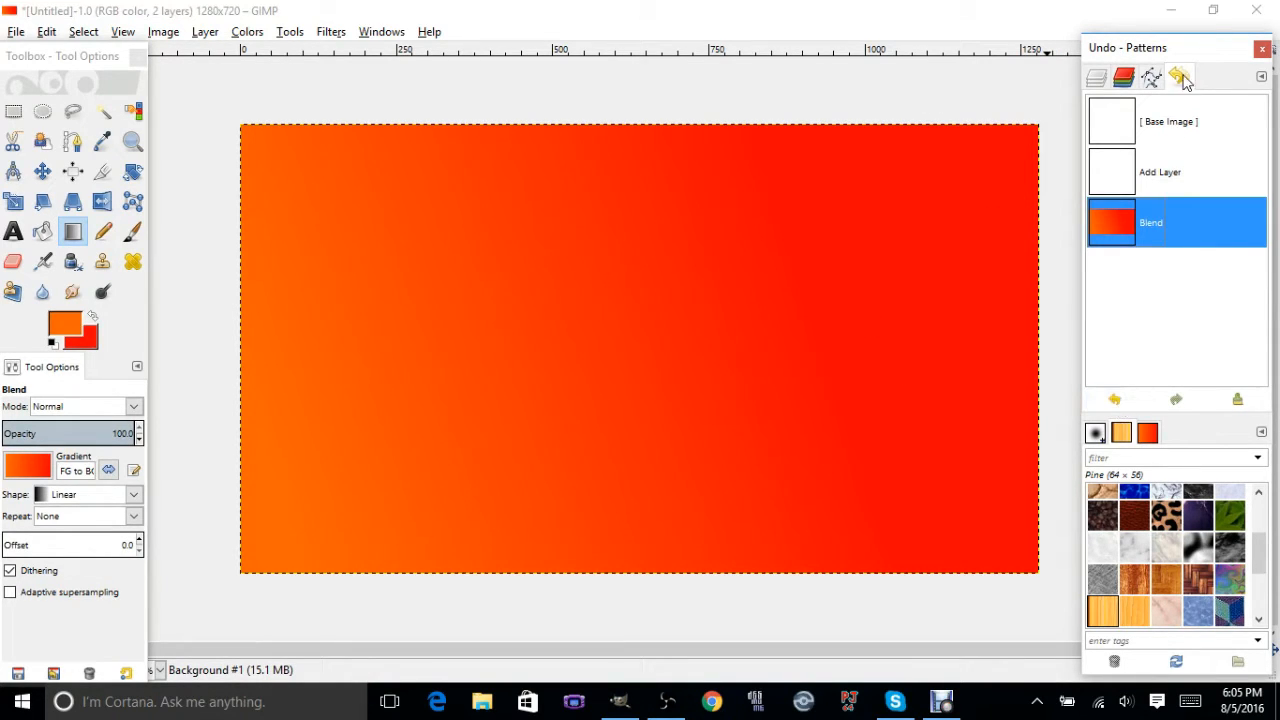
{"action": "left_click", "coordinate": [1118, 401]}
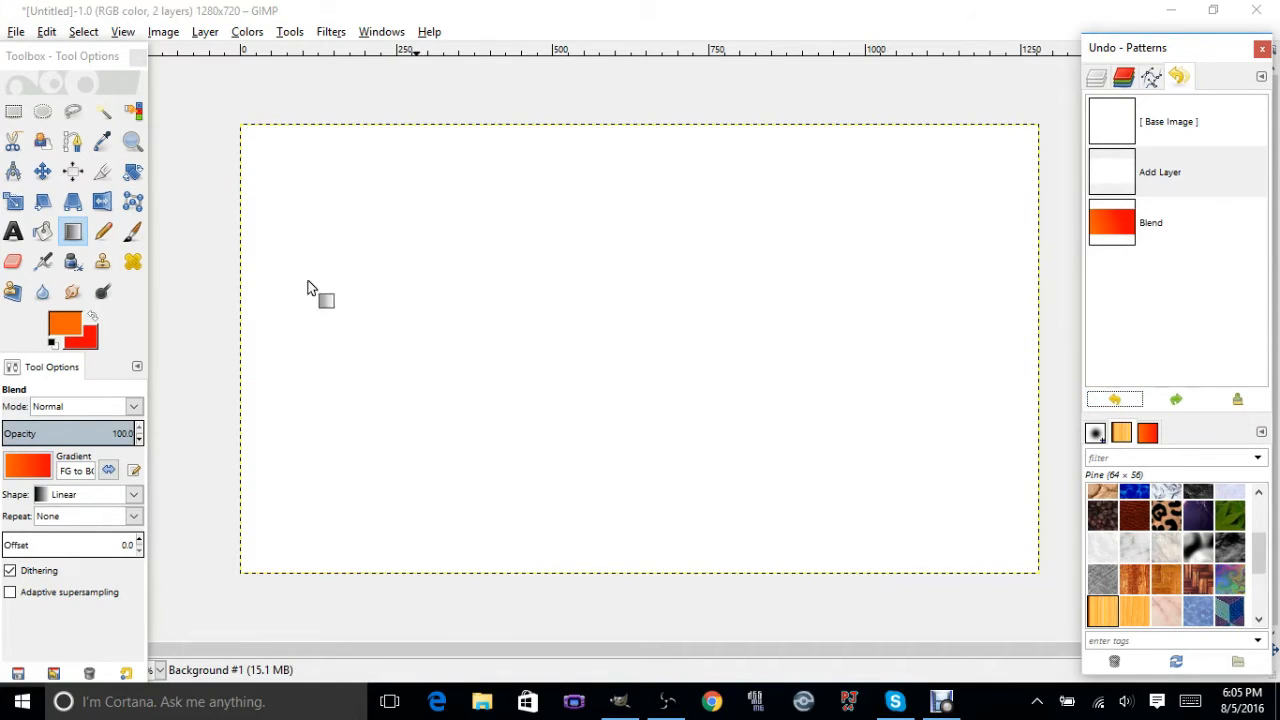
{"action": "left_click", "coordinate": [1096, 78]}
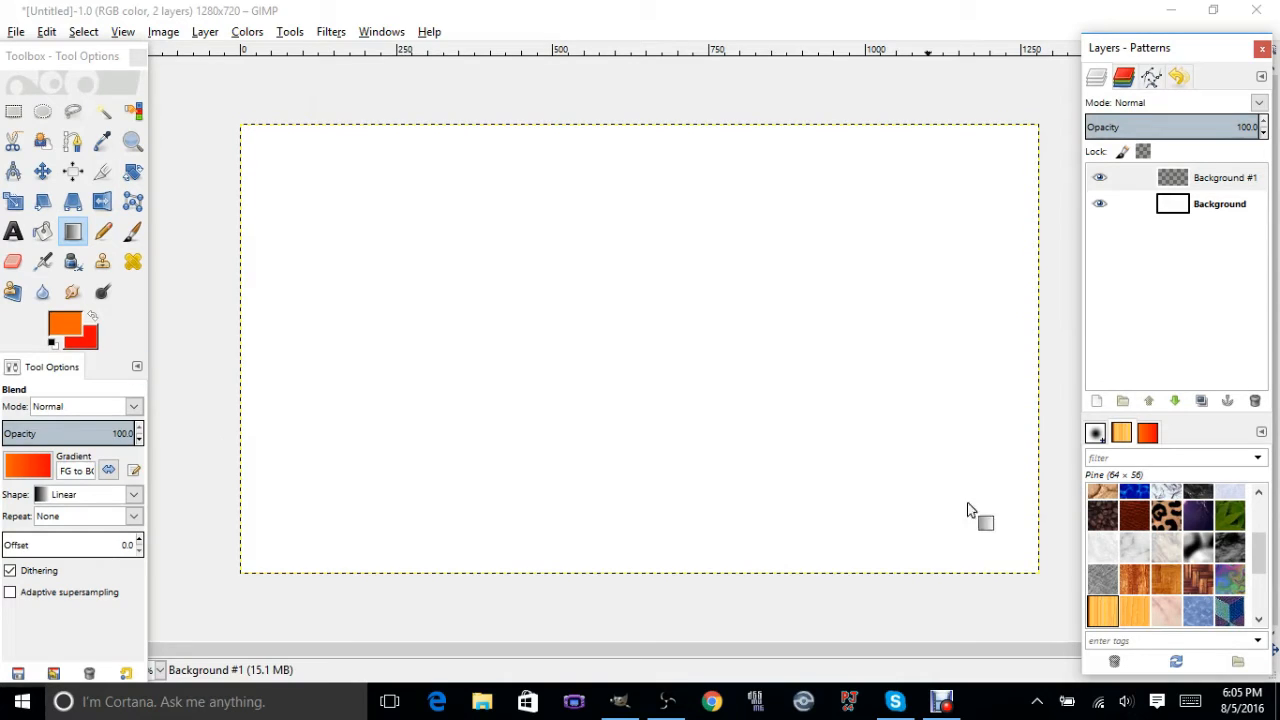
Step: Browse the available patterns and choose the gray recessed pattern as the active one
{"action": "scroll", "coordinate": [1210, 540], "scroll_direction": "down", "scroll_amount": 4}
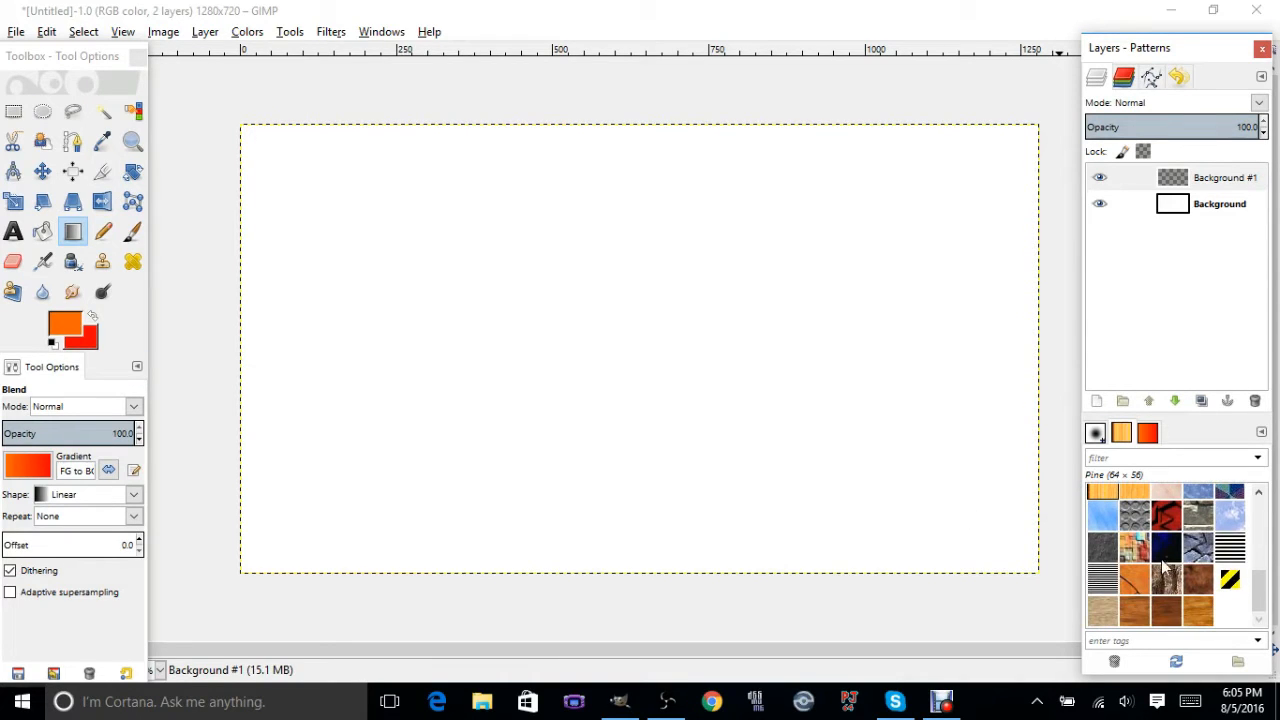
{"action": "scroll", "coordinate": [1162, 570], "scroll_direction": "up", "scroll_amount": 2}
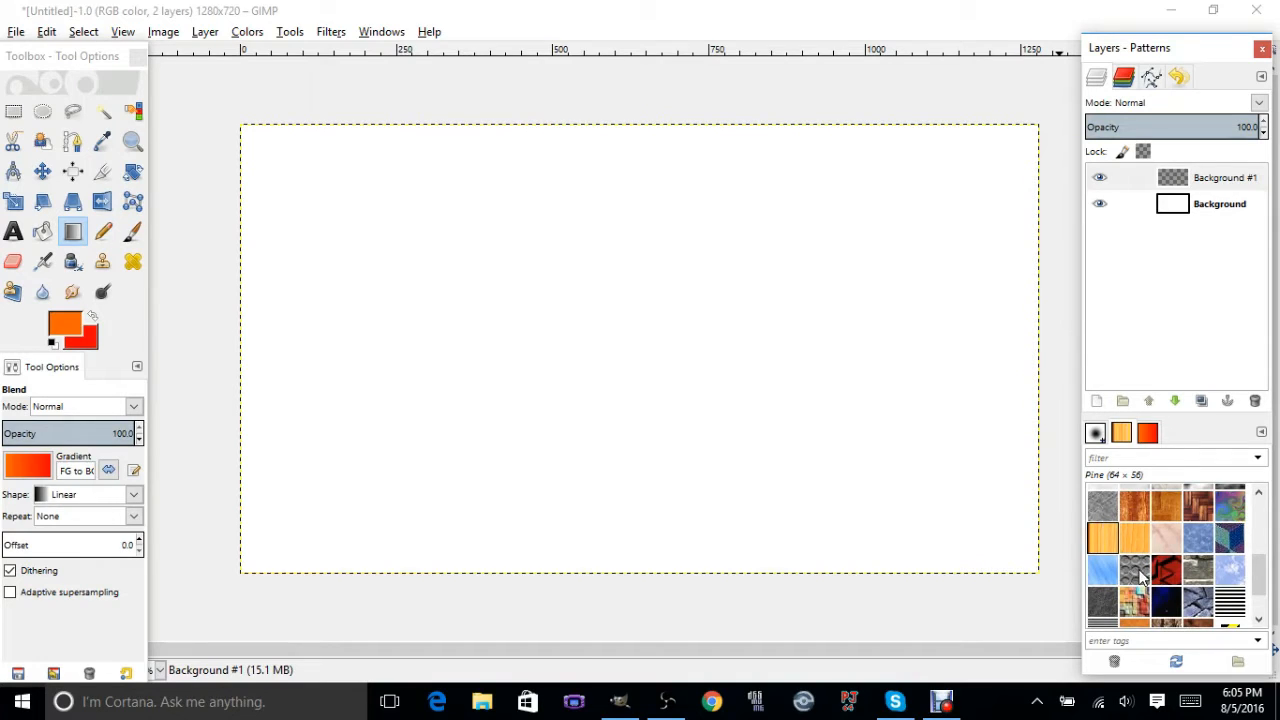
{"action": "left_click", "coordinate": [1136, 570]}
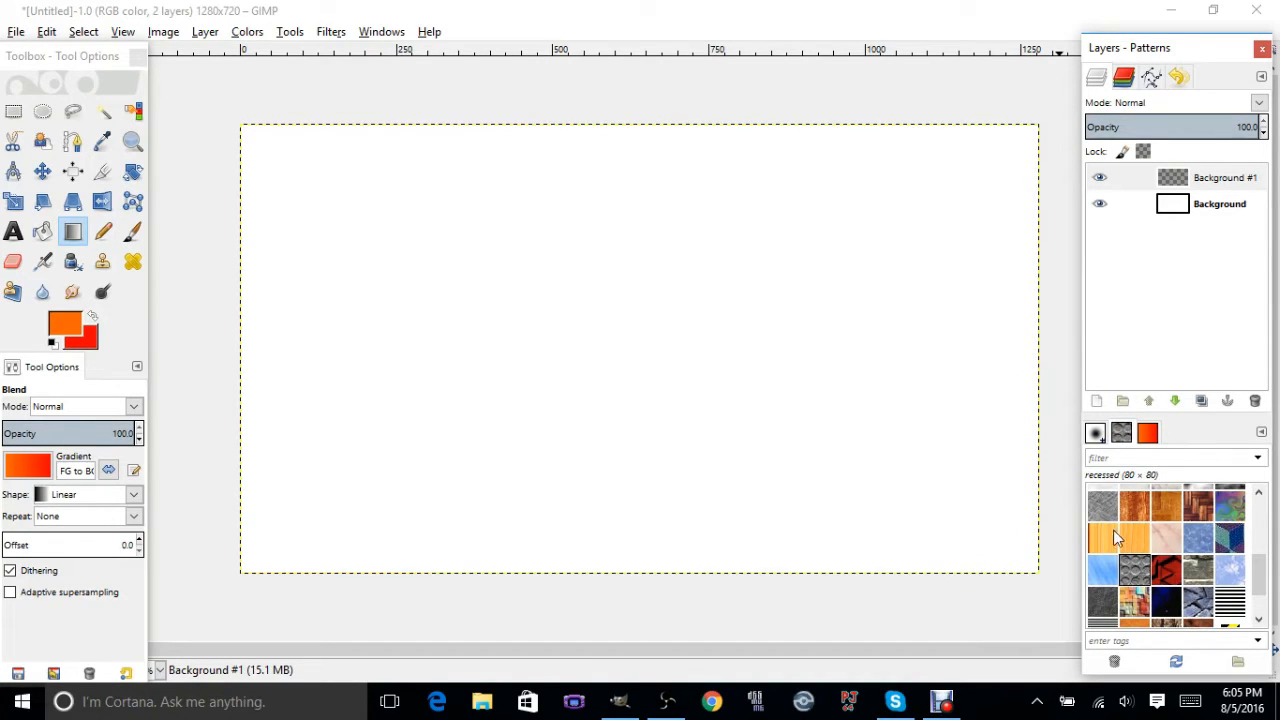
{"action": "left_click", "coordinate": [1110, 508]}
{"action": "left_click", "coordinate": [1139, 571]}
{"action": "left_click", "coordinate": [1109, 514]}
{"action": "left_click", "coordinate": [1138, 572]}
{"action": "scroll", "coordinate": [1142, 573], "scroll_direction": "down", "scroll_amount": 2}
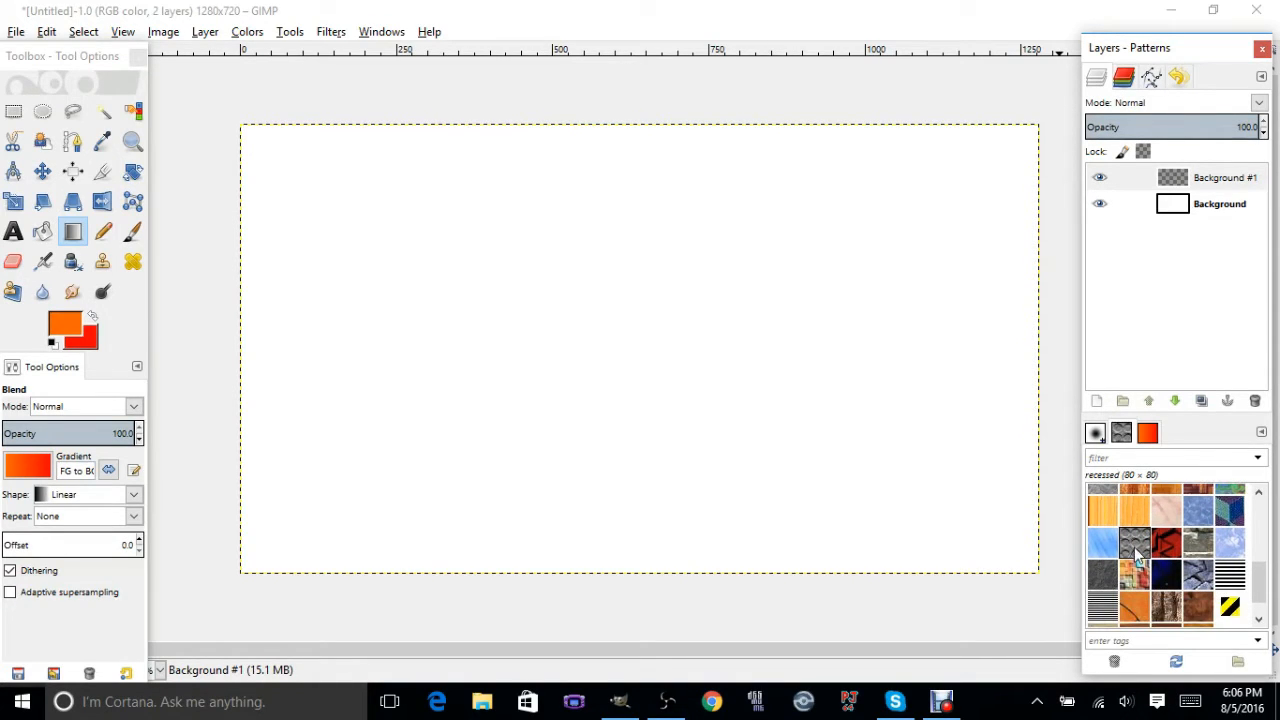
Step: Fill the empty layer with the recessed pattern using Bucket Fill in pattern fill mode
{"action": "left_click", "coordinate": [46, 238]}
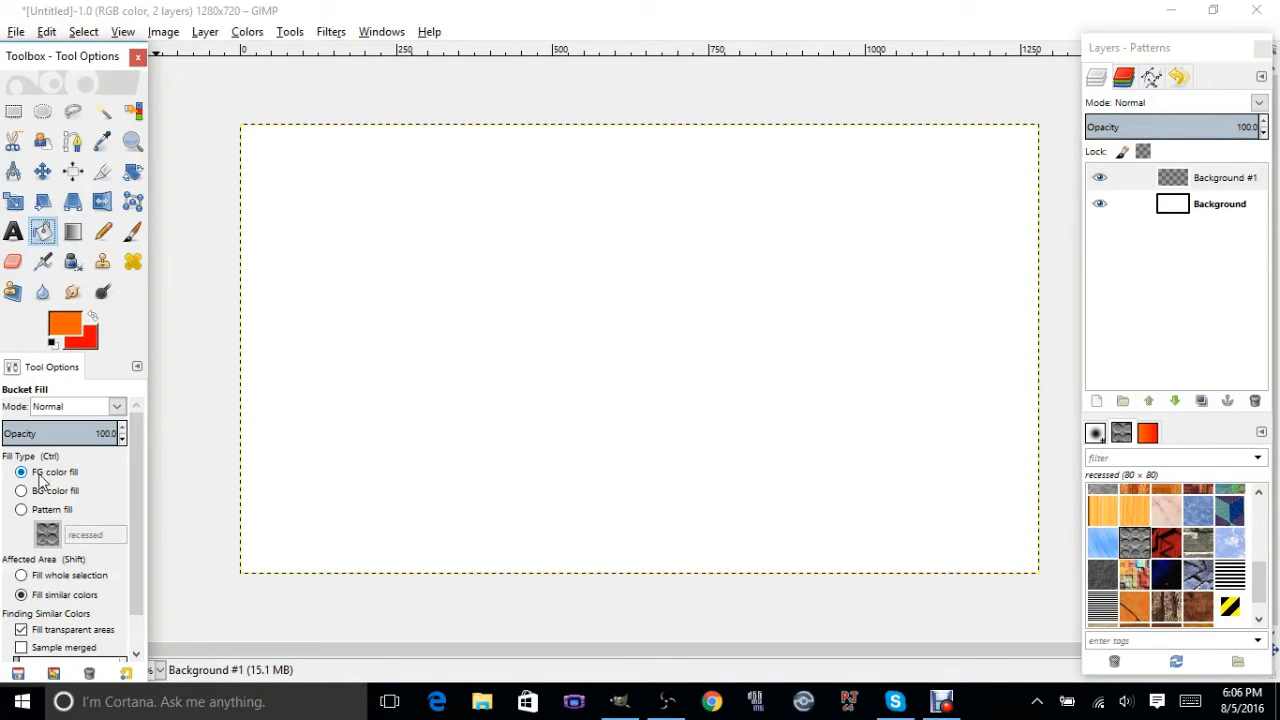
{"action": "left_click", "coordinate": [21, 510]}
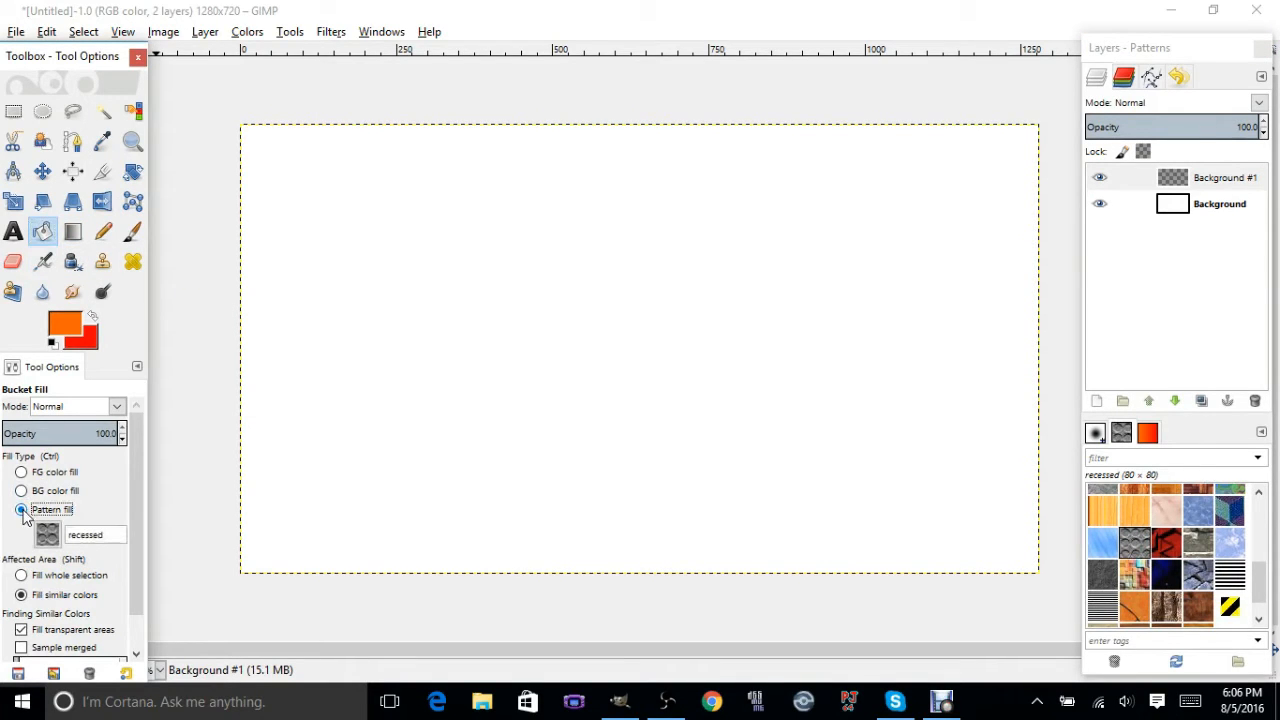
{"action": "left_click", "coordinate": [473, 362]}
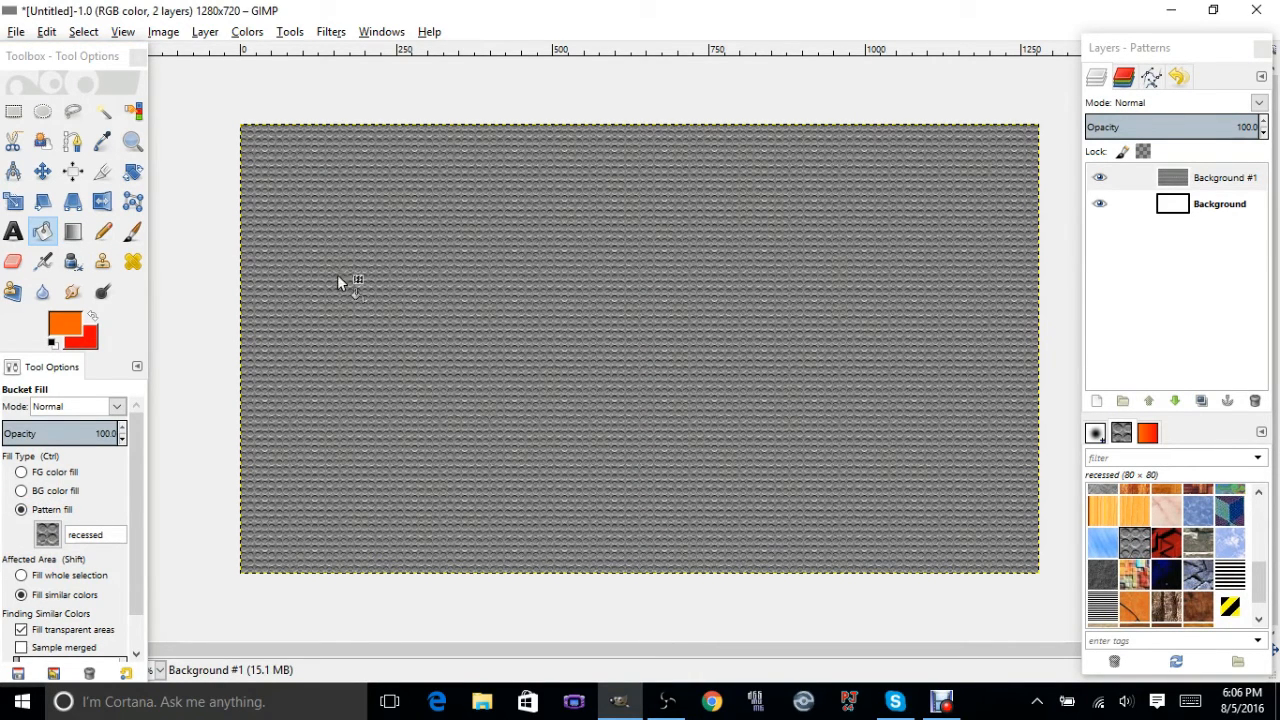
Step: Start the Scale tool on the patterned layer, link its width and height, and apply the scaling at 1280 × 720 px
{"action": "left_click", "coordinate": [14, 202]}
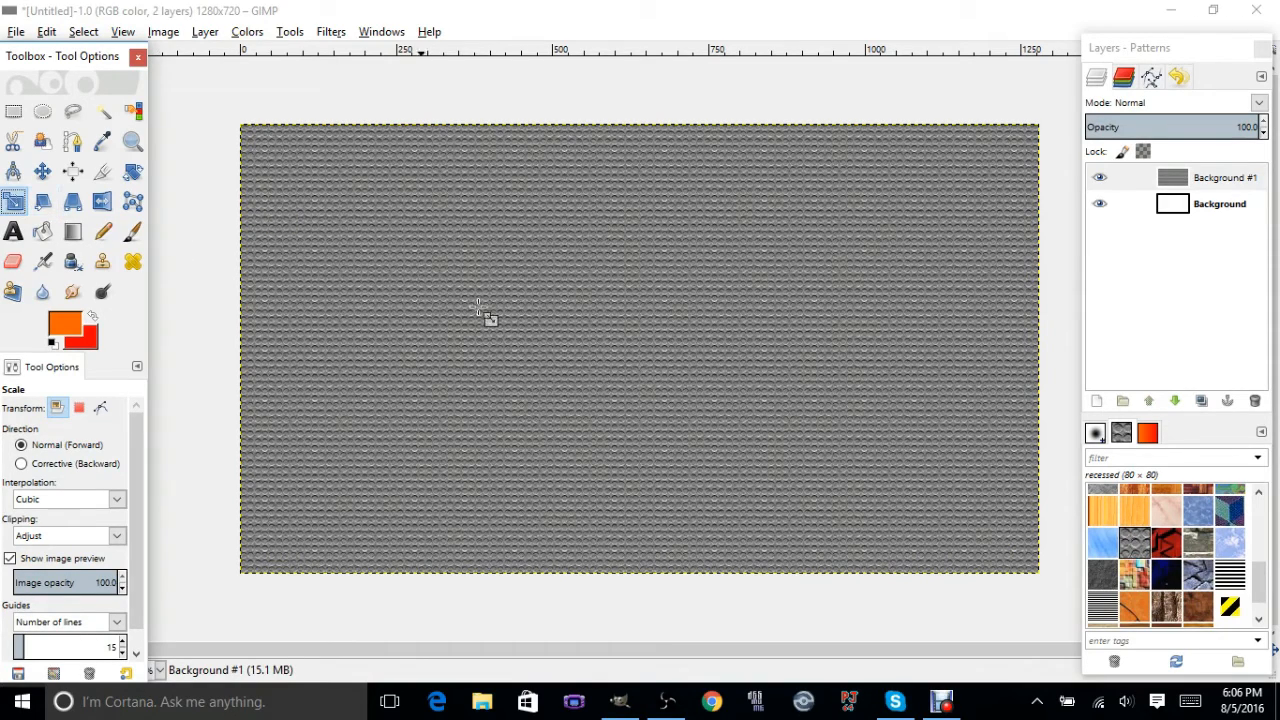
{"action": "key", "text": "Tab"}
{"action": "left_click", "coordinate": [813, 403]}
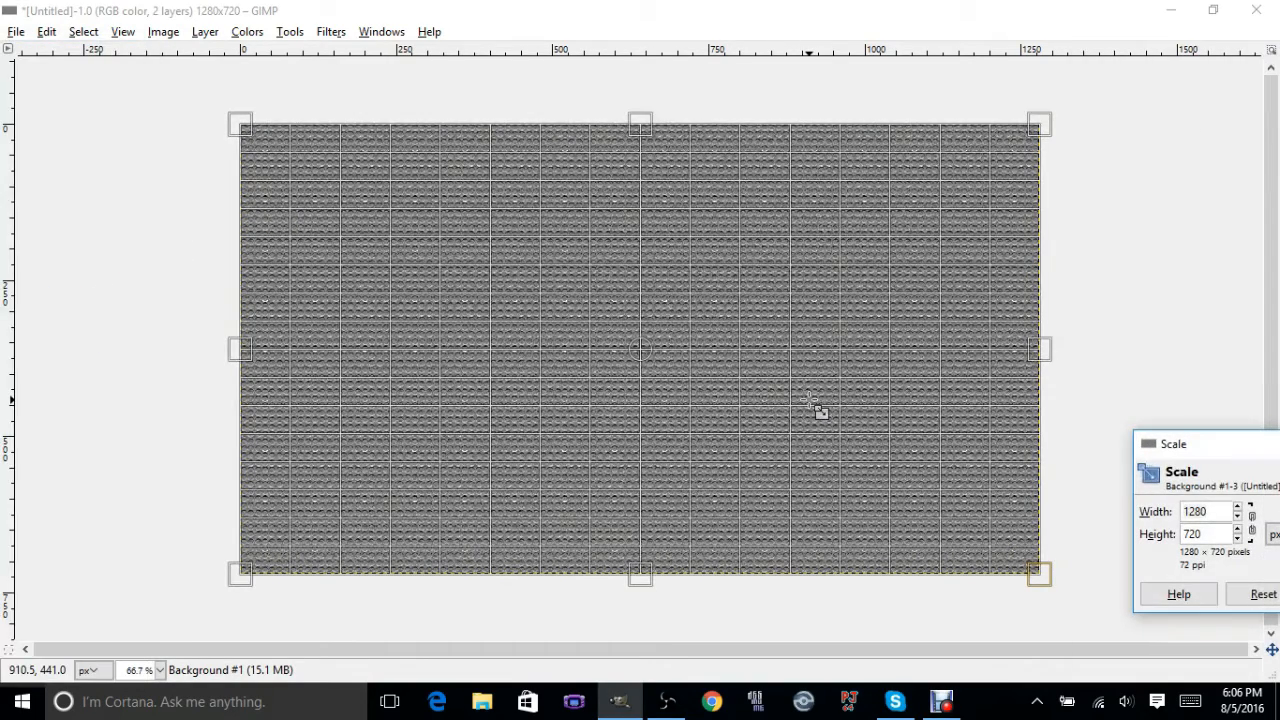
{"action": "left_click_drag", "start_coordinate": [1256, 450], "coordinate": [671, 327]}
{"action": "left_click", "coordinate": [667, 414]}
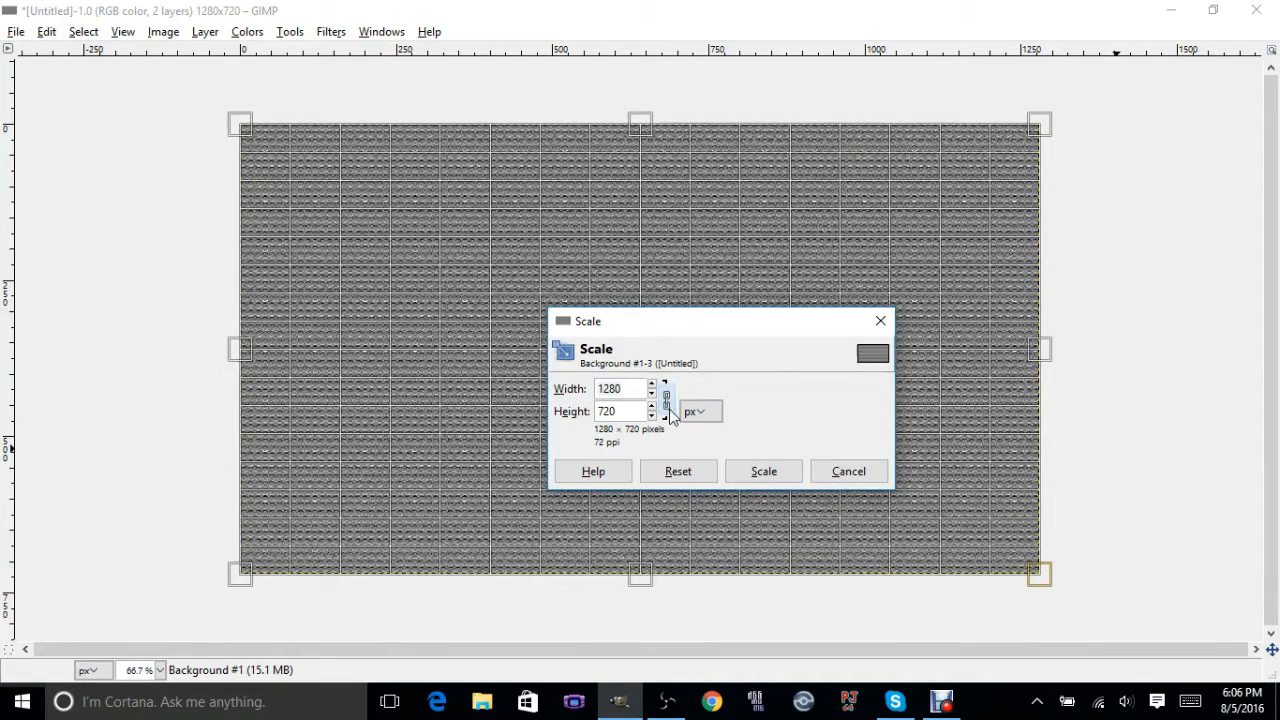
{"action": "left_click", "coordinate": [764, 475]}
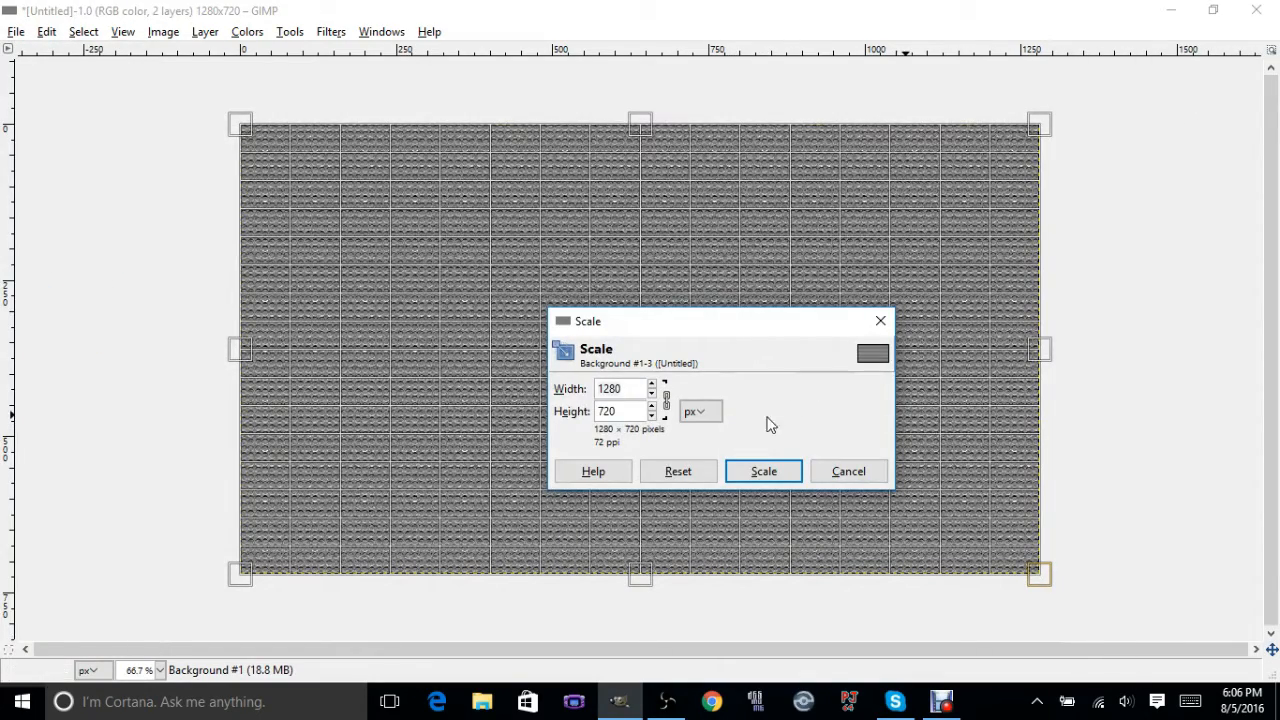
Step: Scale the patterned layer up proportionally, well beyond the canvas on all sides, and apply the enlargement
{"action": "left_click", "coordinate": [652, 385]}
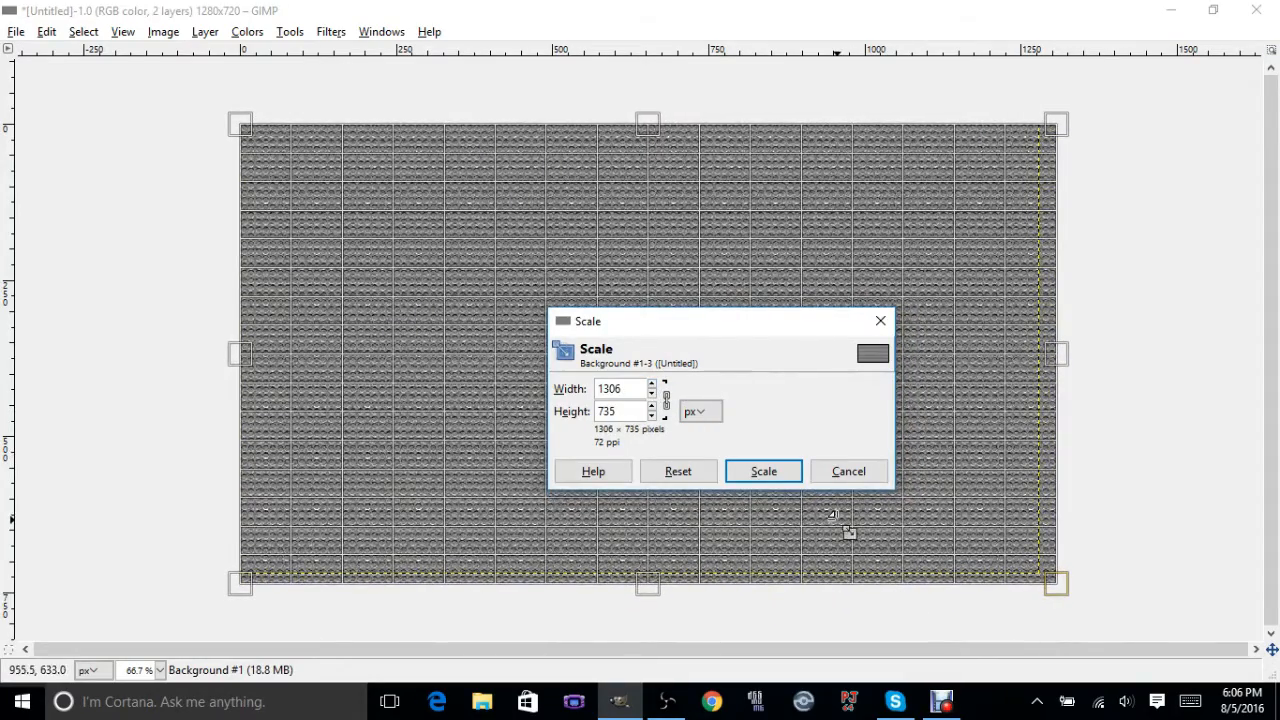
{"action": "key", "text": "Tab"}
{"action": "left_click_drag", "start_coordinate": [848, 530], "coordinate": [1183, 713]}
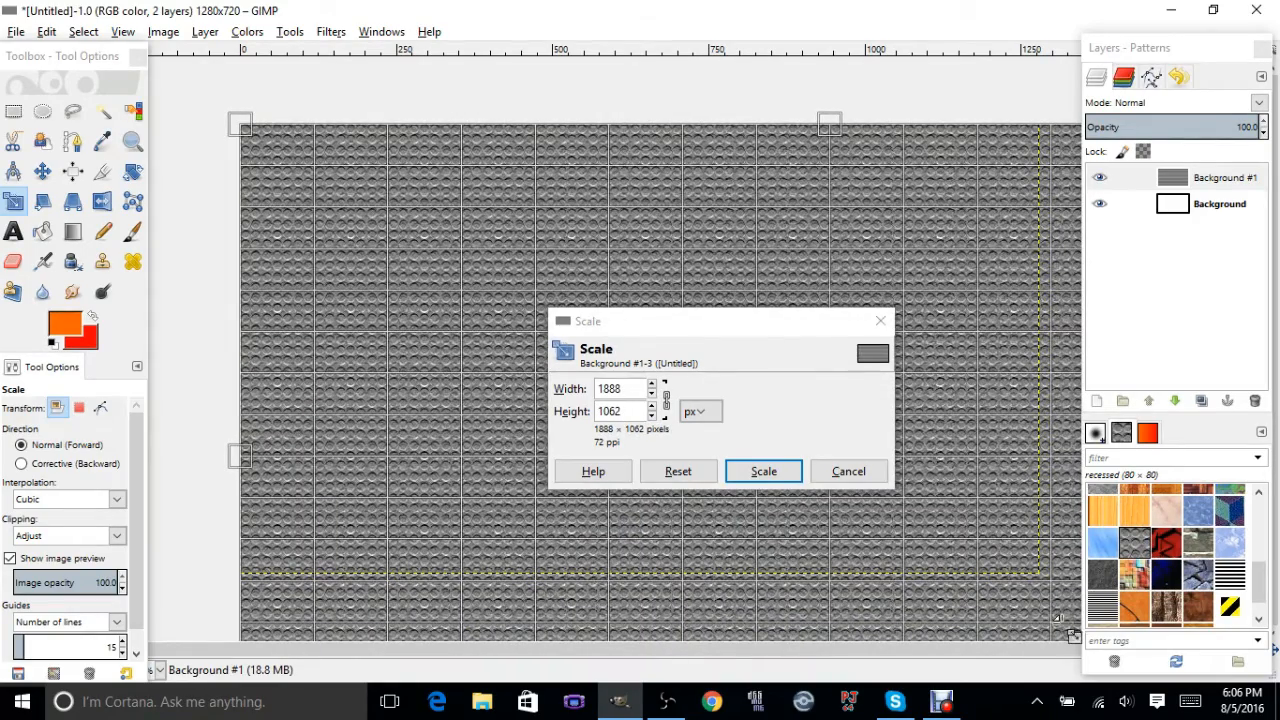
{"action": "left_click_drag", "start_coordinate": [534, 299], "coordinate": [268, 145]}
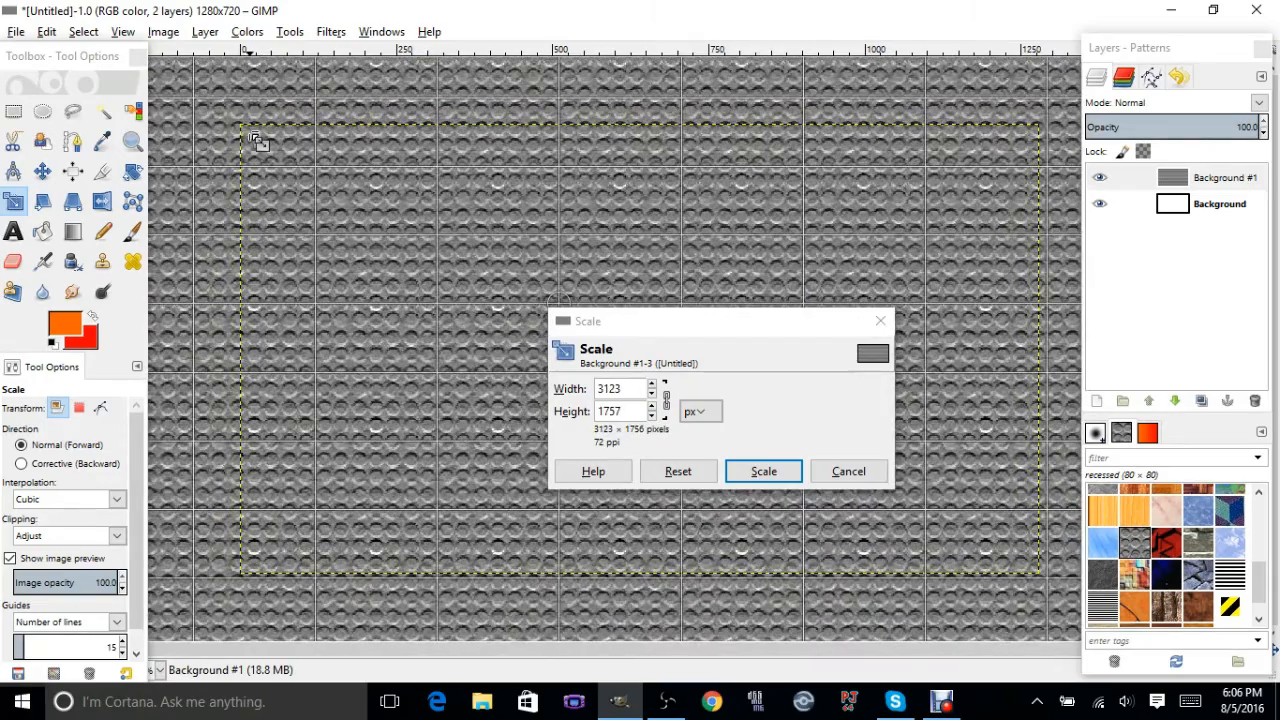
{"action": "left_click_drag", "start_coordinate": [352, 224], "coordinate": [256, 156]}
{"action": "left_click_drag", "start_coordinate": [442, 447], "coordinate": [803, 586]}
{"action": "left_click", "coordinate": [760, 471]}
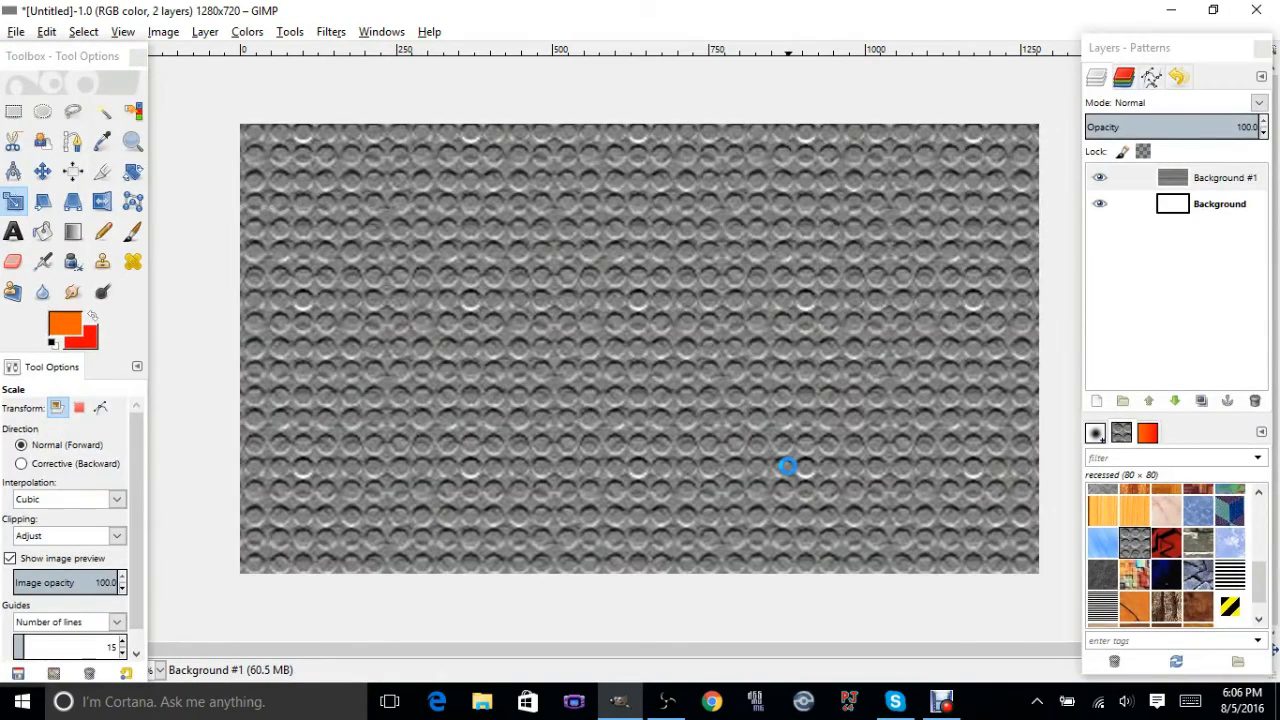
Step: Add a transparent 1280 × 720 px layer above the recessed pattern and choose the Warning! pattern
{"action": "left_click", "coordinate": [1097, 403]}
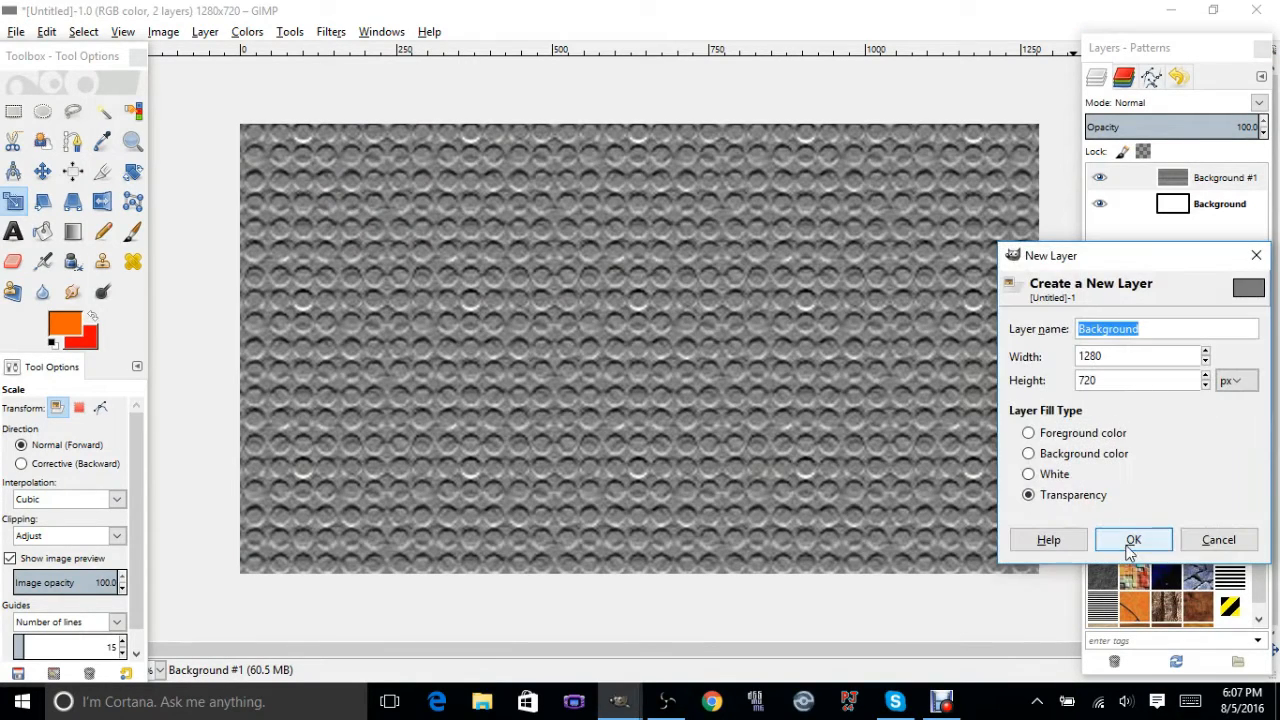
{"action": "left_click", "coordinate": [1132, 547]}
{"action": "scroll", "coordinate": [1160, 575], "scroll_direction": "down", "scroll_amount": 1}
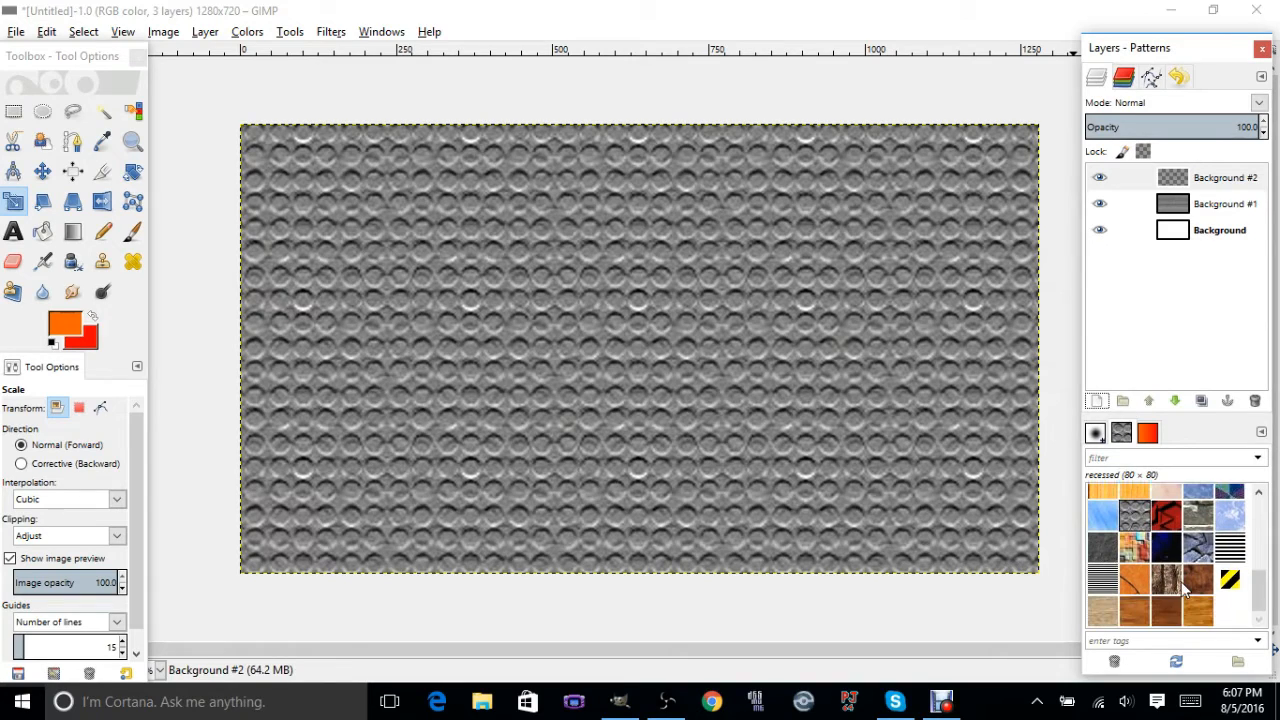
{"action": "left_click", "coordinate": [1232, 581]}
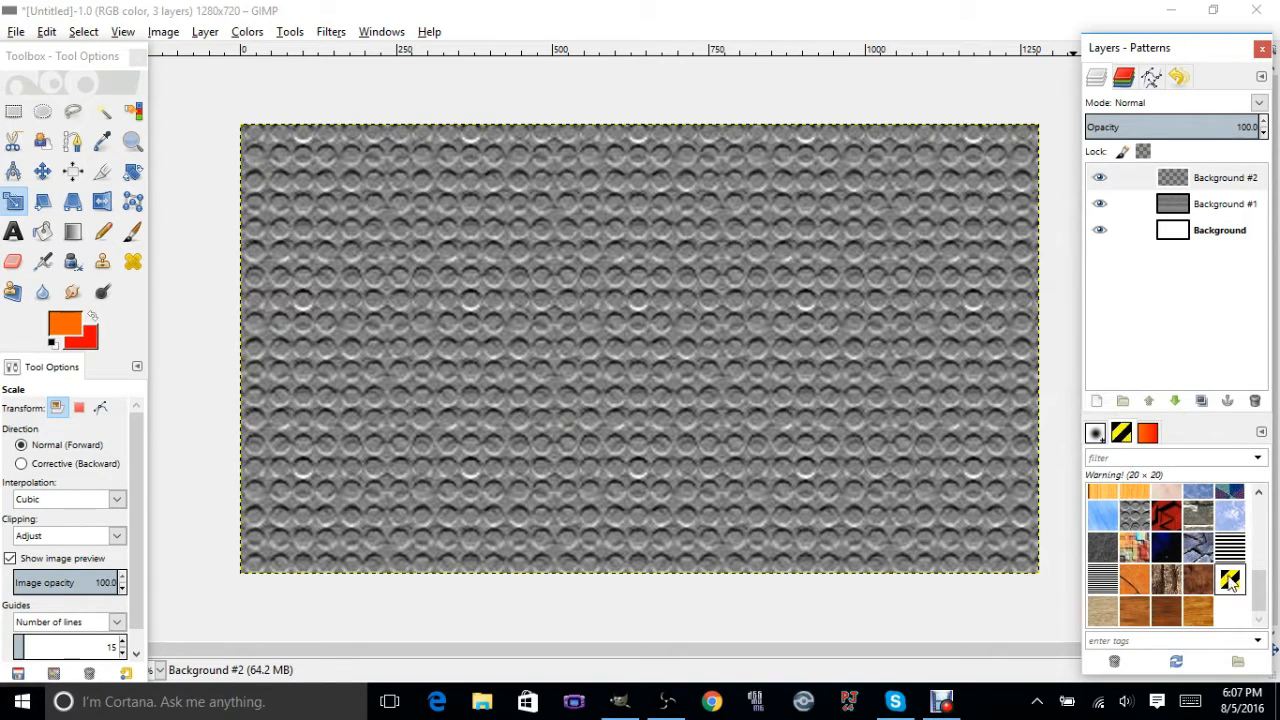
Step: Fill the new layer with the Warning! pattern using Bucket Fill
{"action": "scroll", "coordinate": [1225, 577], "scroll_direction": "up", "scroll_amount": 5}
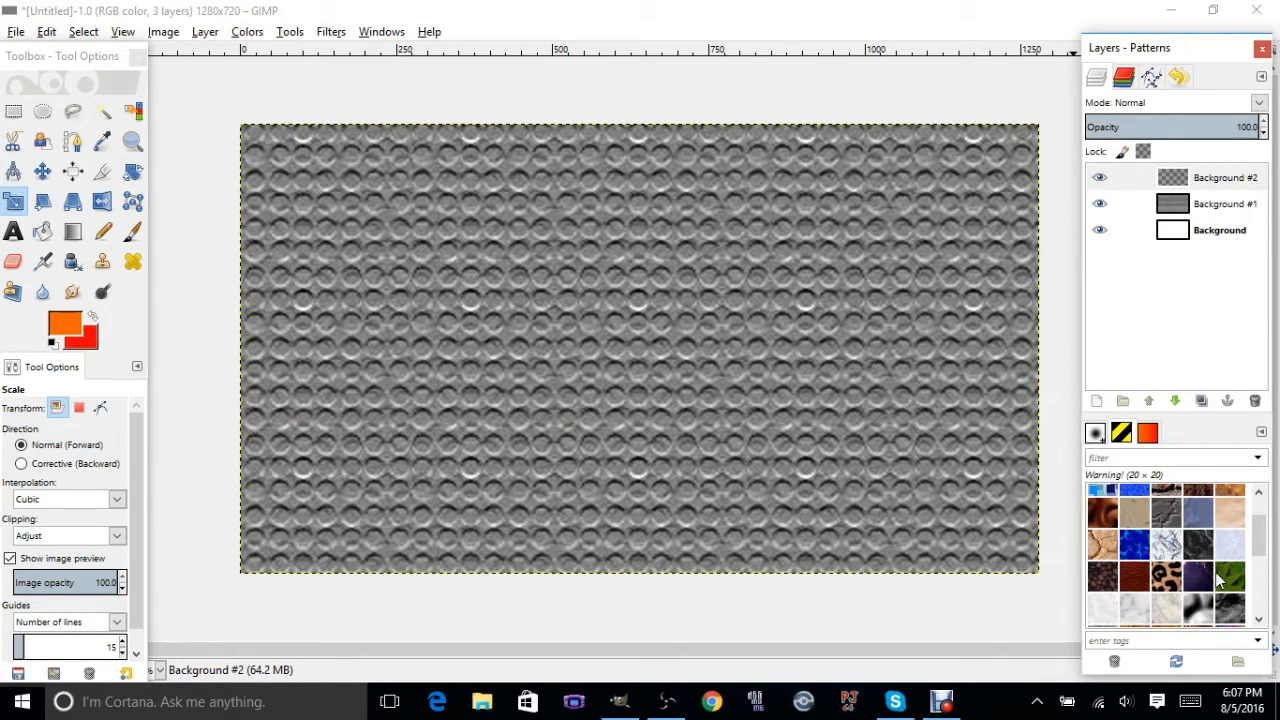
{"action": "scroll", "coordinate": [1200, 585], "scroll_direction": "up", "scroll_amount": 2}
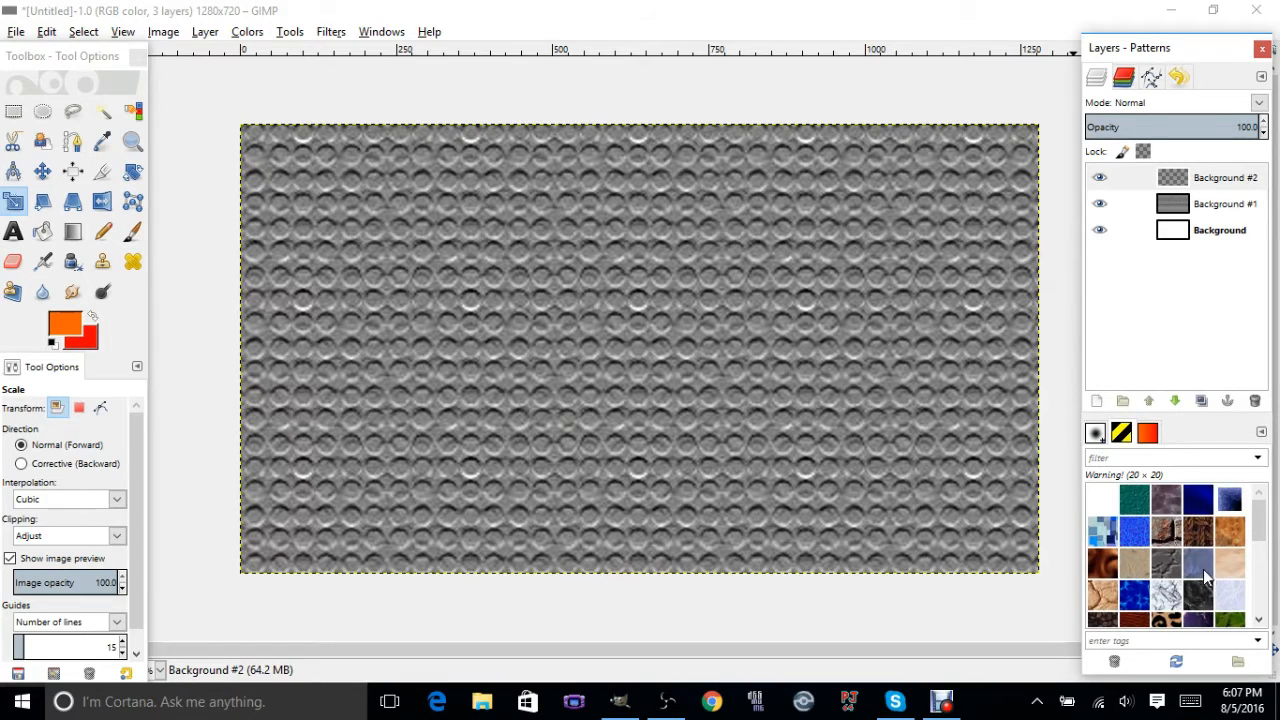
{"action": "scroll", "coordinate": [1202, 568], "scroll_direction": "down", "scroll_amount": 3}
{"action": "scroll", "coordinate": [1202, 568], "scroll_direction": "up", "scroll_amount": 1}
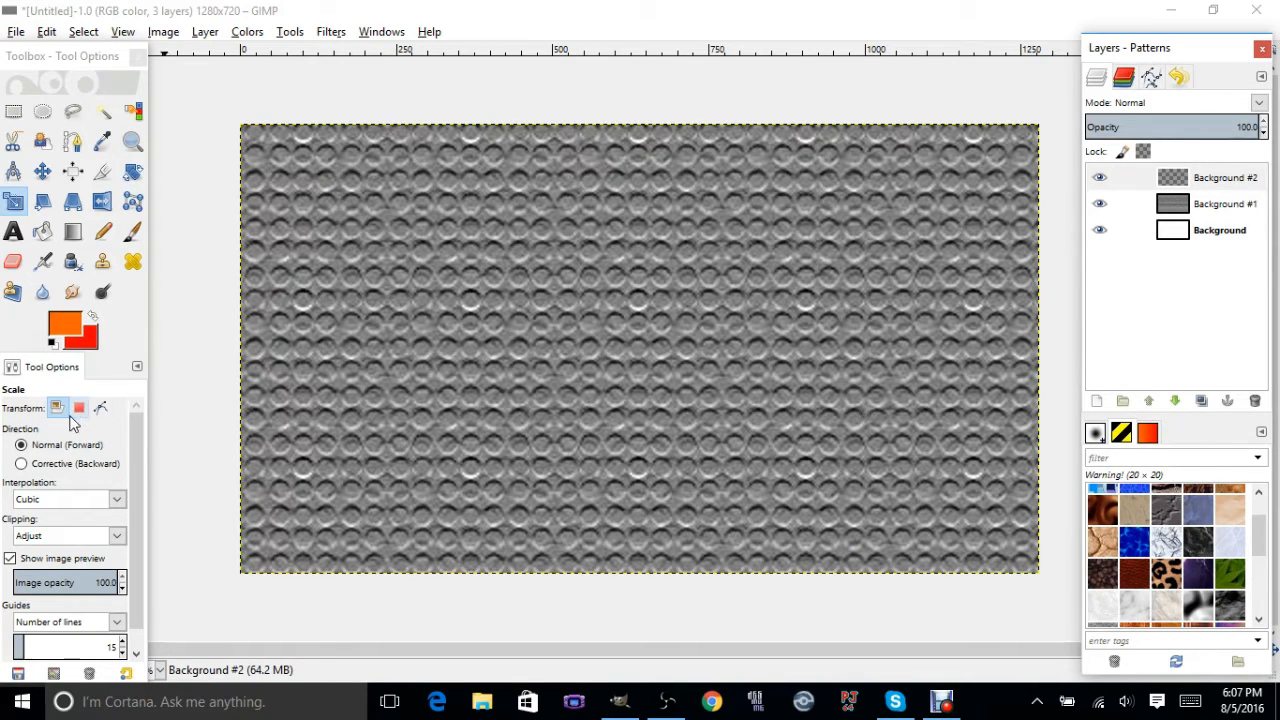
{"action": "left_click", "coordinate": [40, 236]}
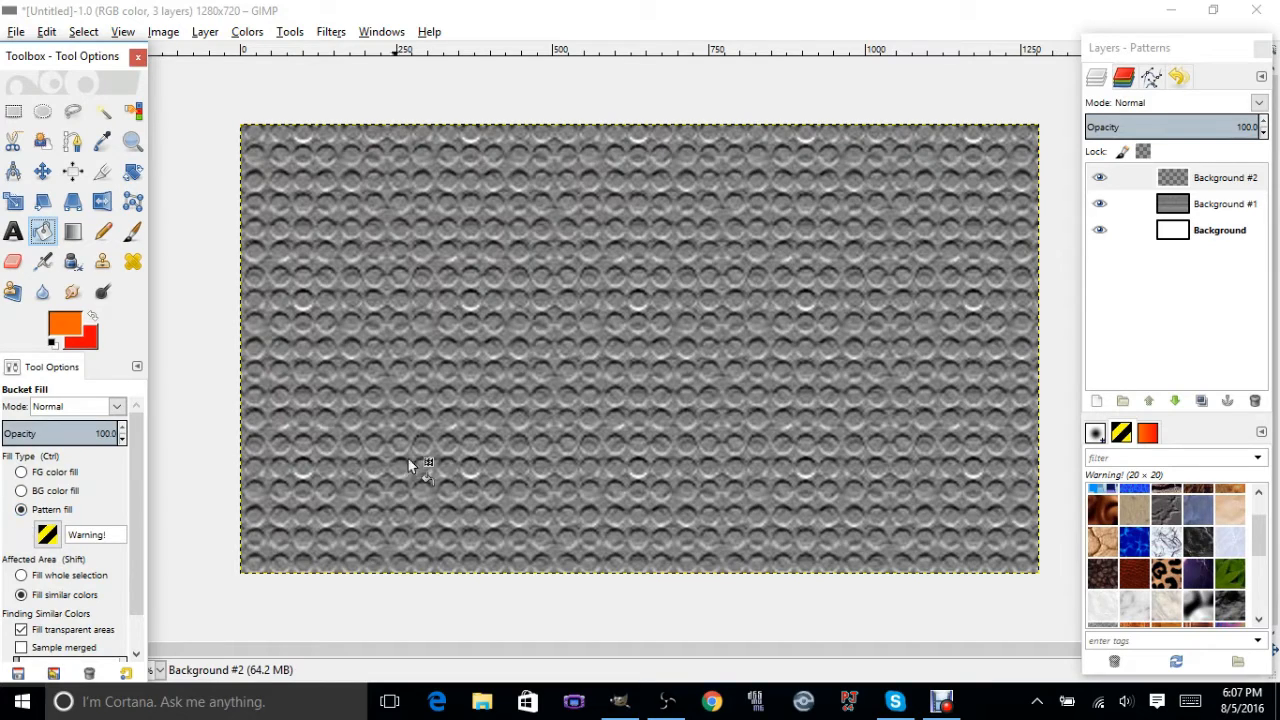
{"action": "left_click", "coordinate": [498, 424]}
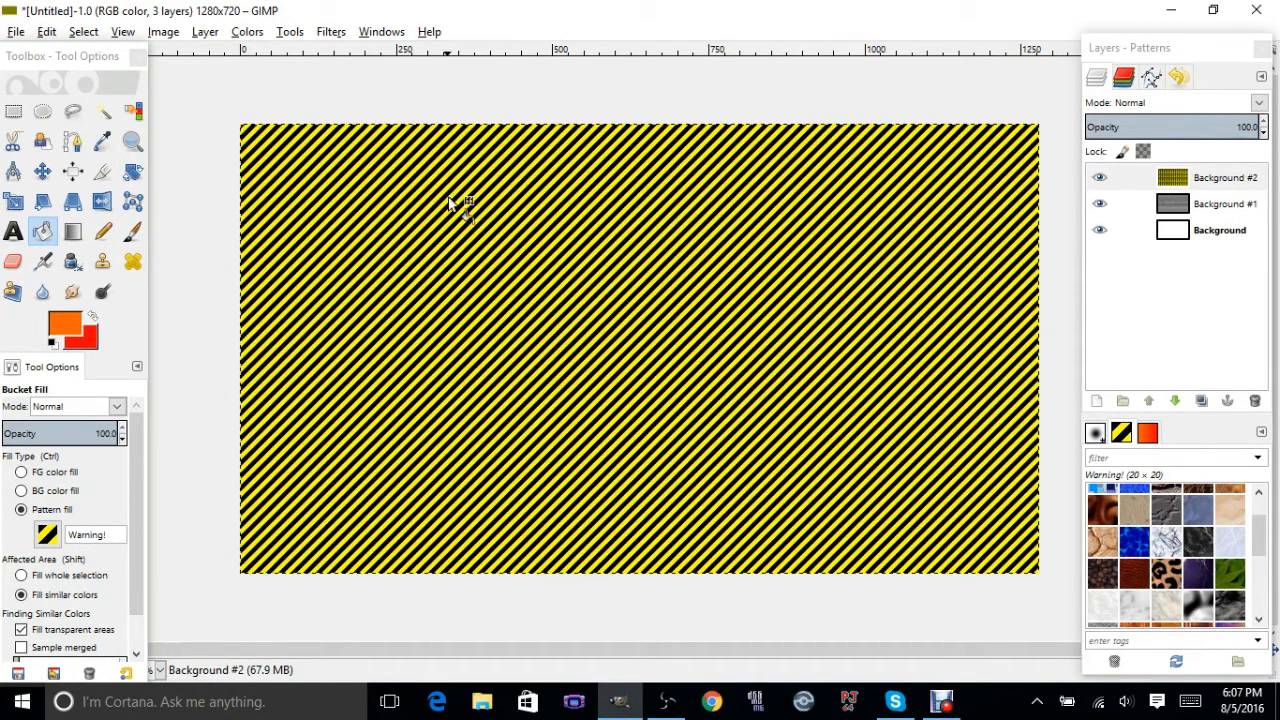
Step: Darken the striped layer with a Hue-Saturation lightness of about -41 and set its blend mode to Darken only
{"action": "left_click", "coordinate": [250, 32]}
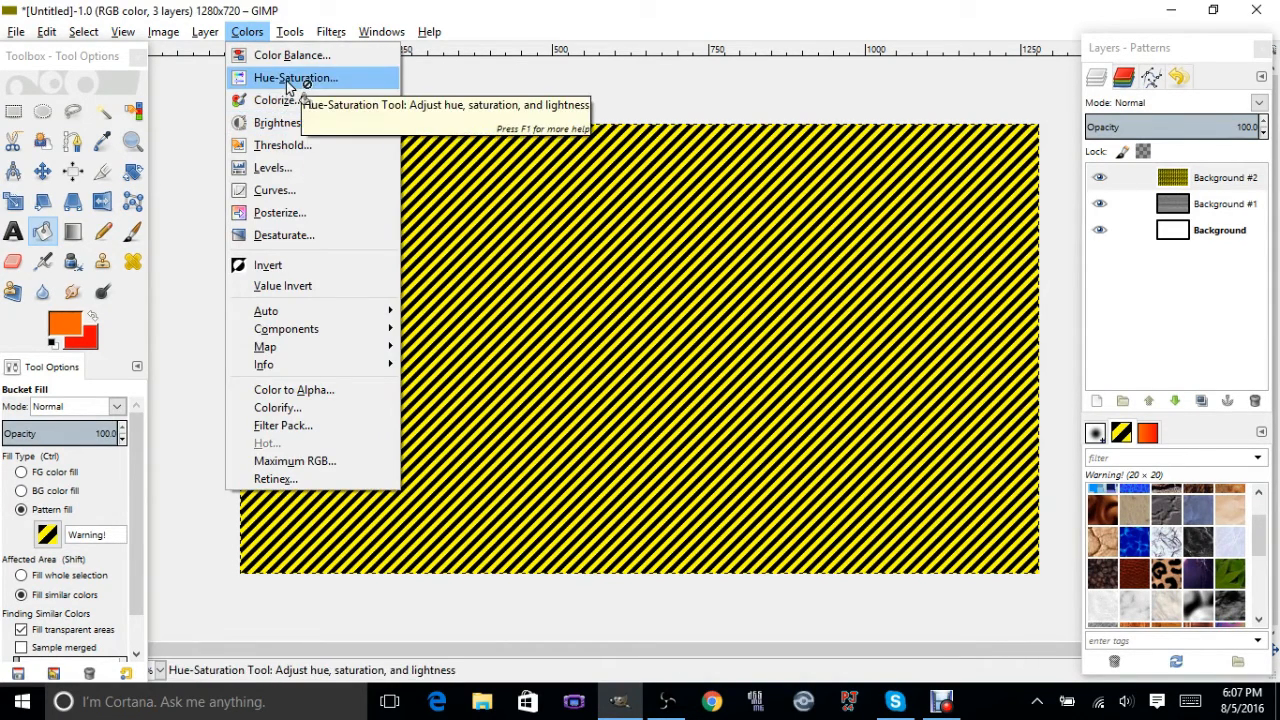
{"action": "left_click", "coordinate": [288, 80]}
{"action": "key", "text": "Tab"}
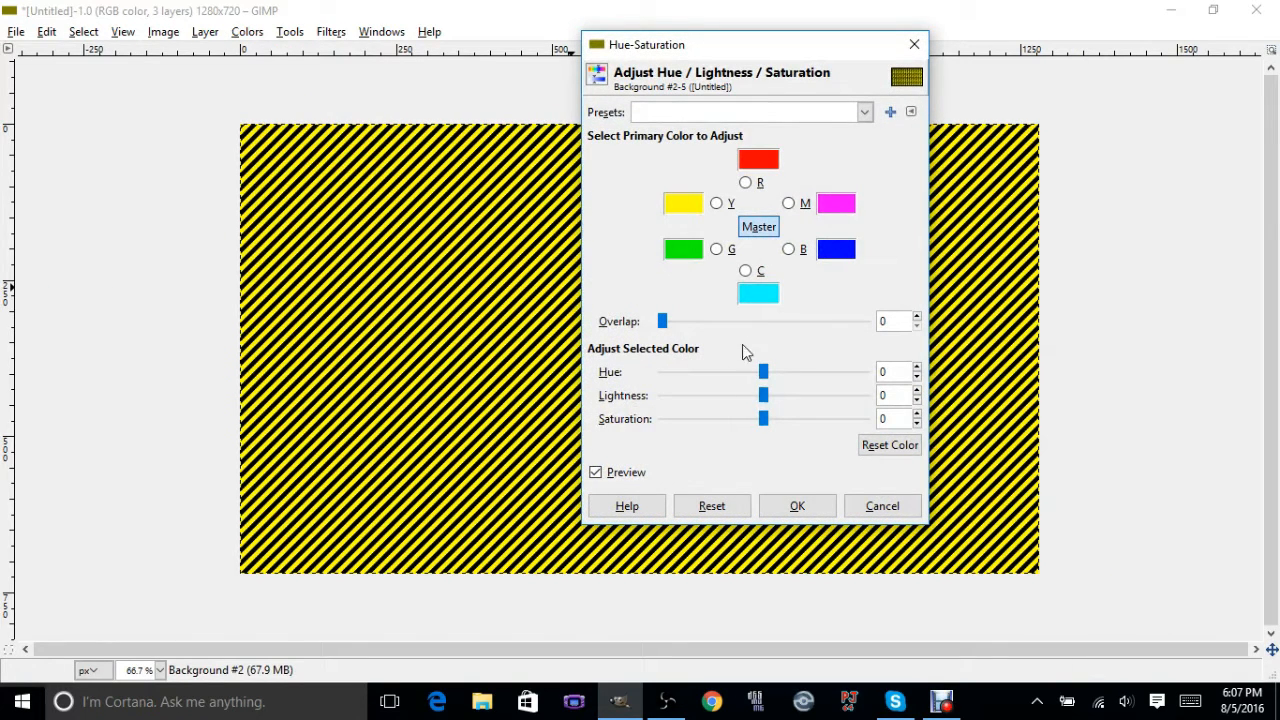
{"action": "left_click_drag", "start_coordinate": [763, 396], "coordinate": [727, 410]}
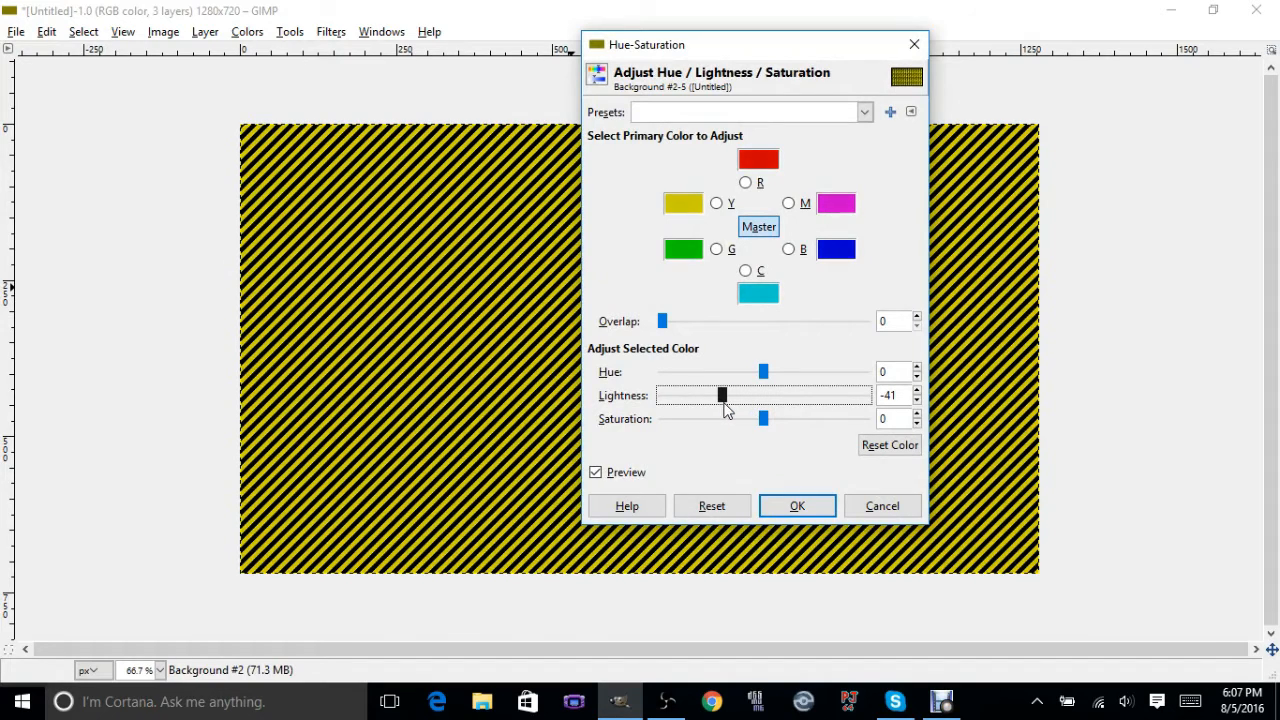
{"action": "left_click", "coordinate": [798, 507]}
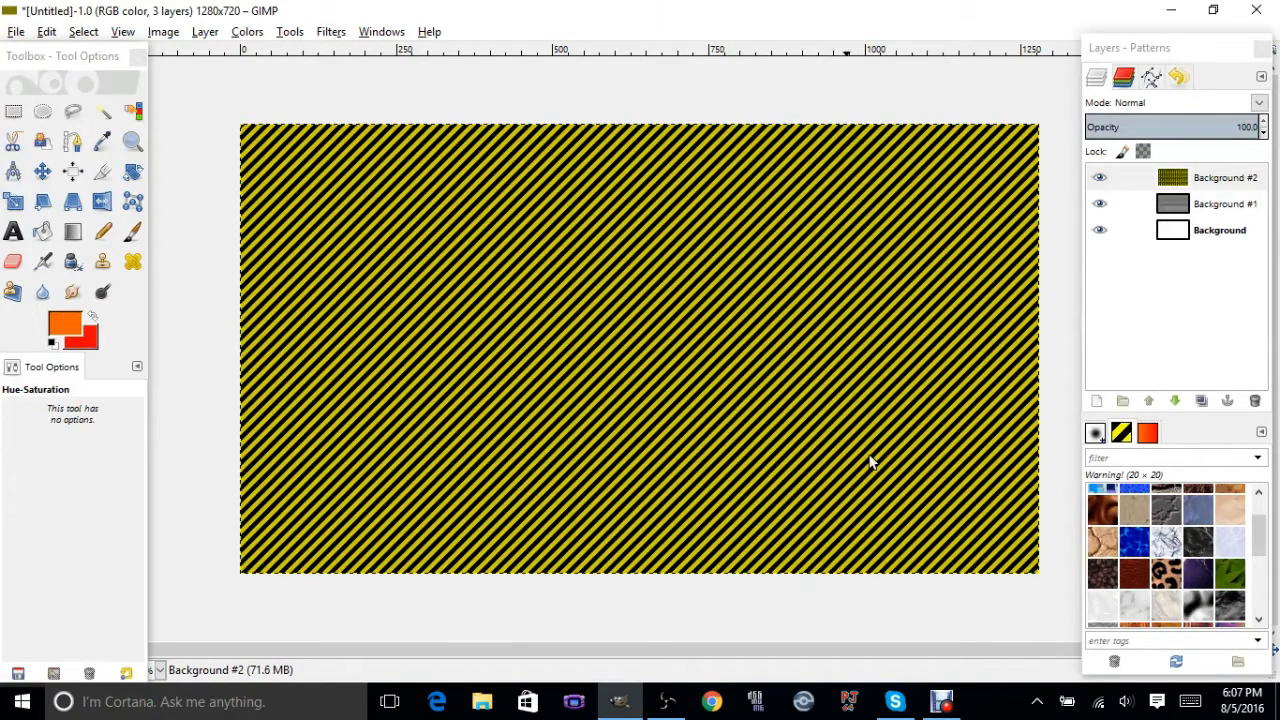
{"action": "left_click", "coordinate": [1259, 105]}
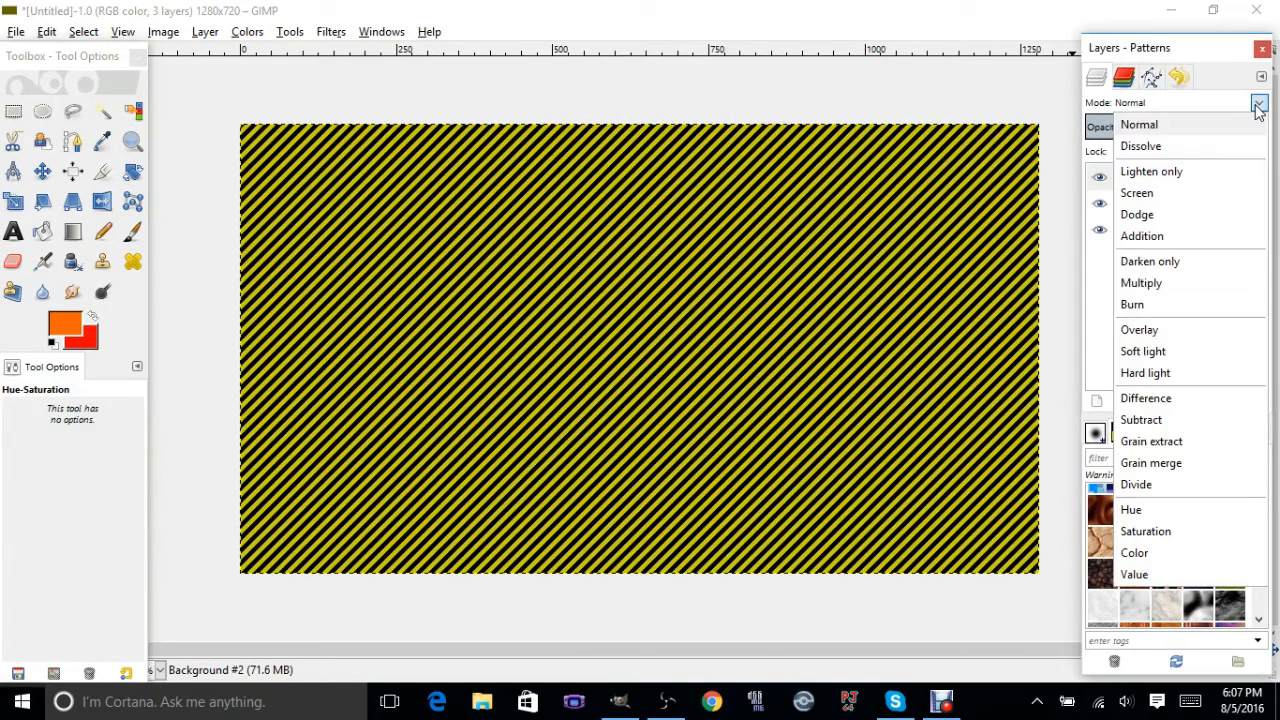
{"action": "left_click", "coordinate": [1194, 264]}
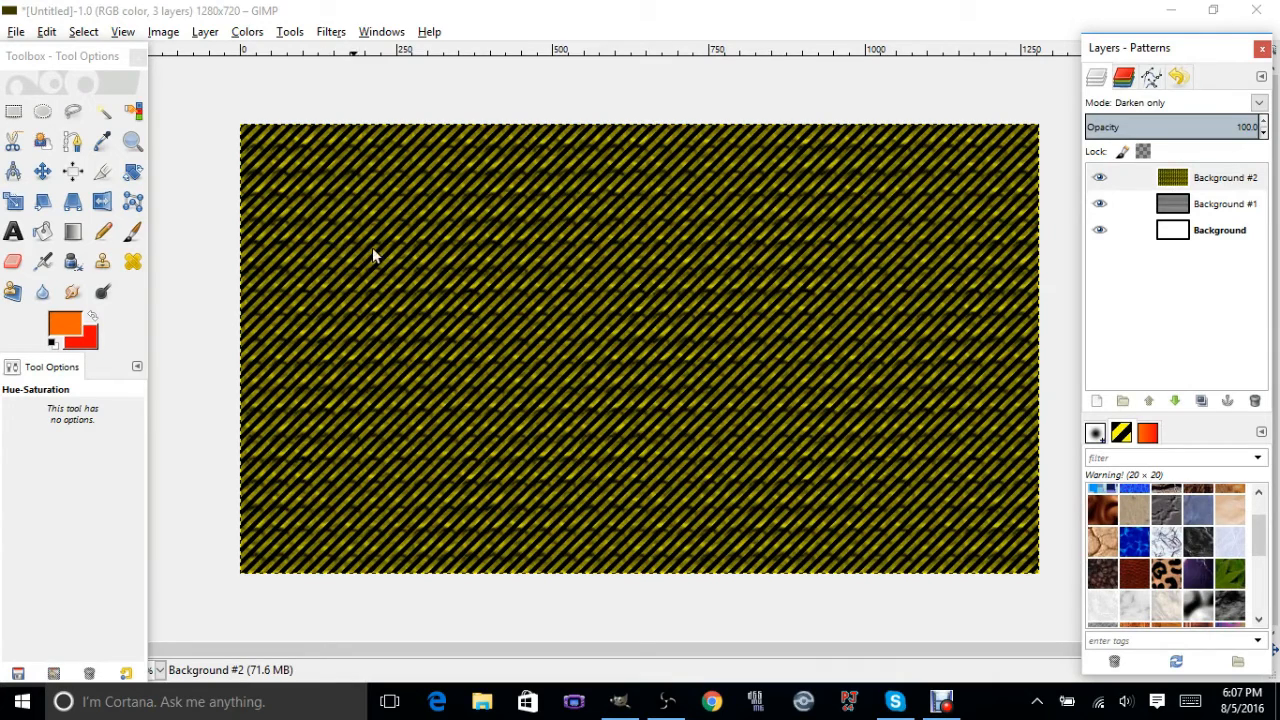
Step: Add another transparent 1280 × 720 px layer, set the foreground color to white, and fill the layer with it
{"action": "left_click", "coordinate": [1097, 401]}
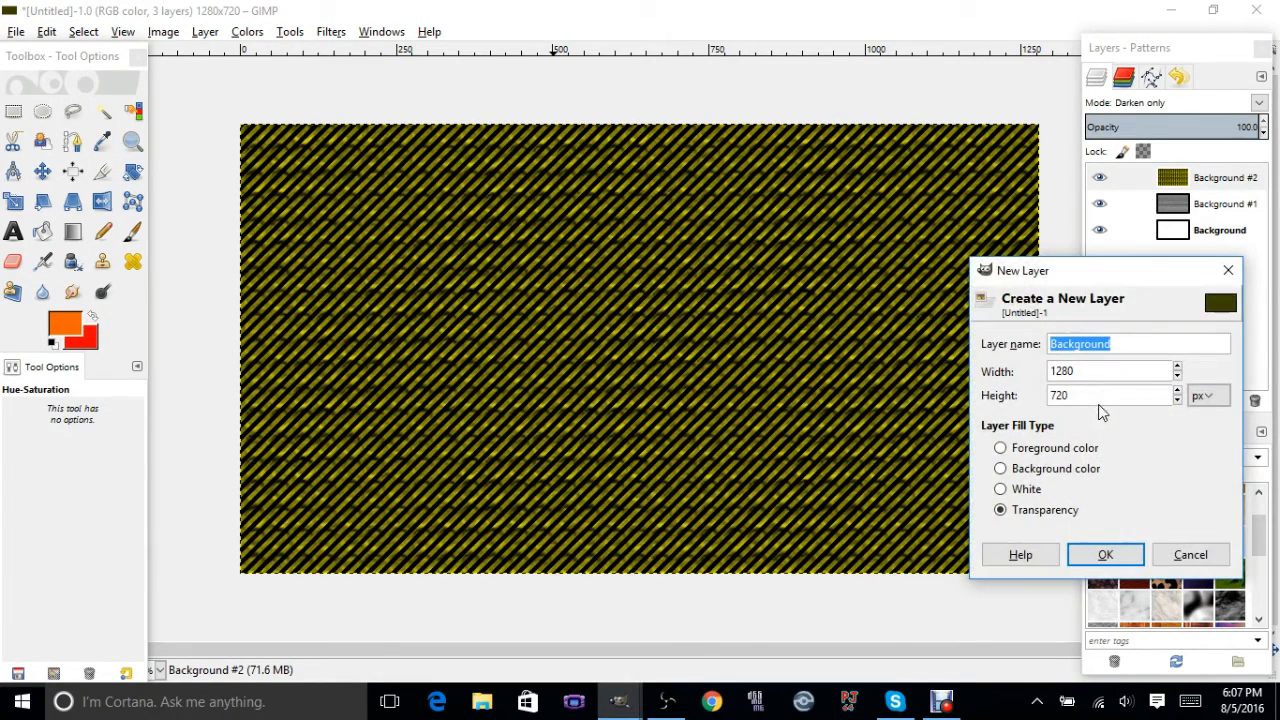
{"action": "left_click", "coordinate": [1106, 556]}
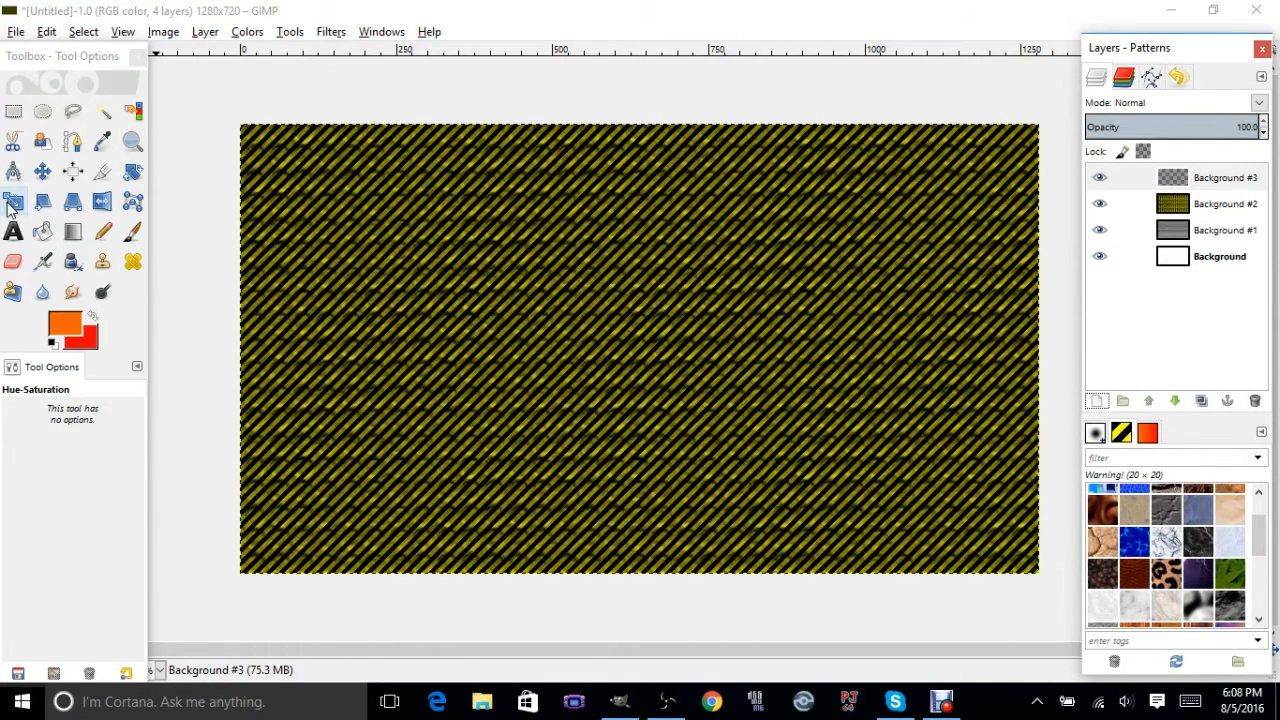
{"action": "left_click", "coordinate": [42, 231]}
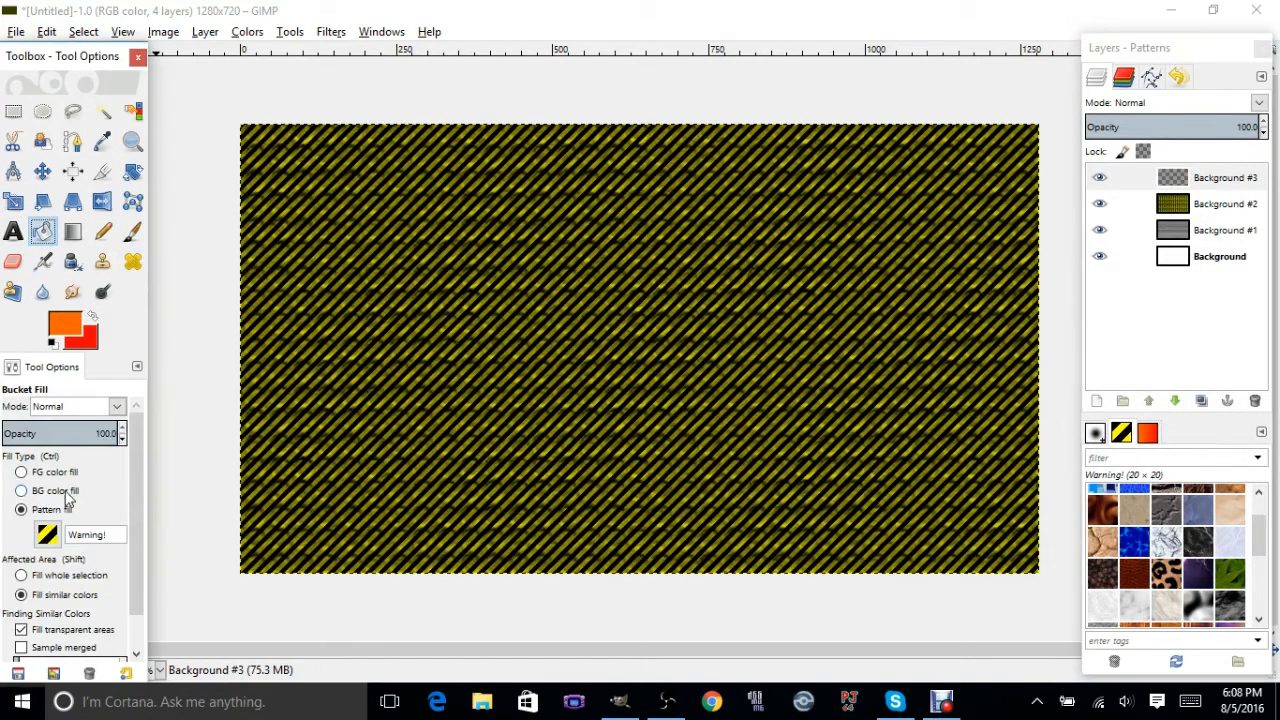
{"action": "left_click", "coordinate": [70, 330]}
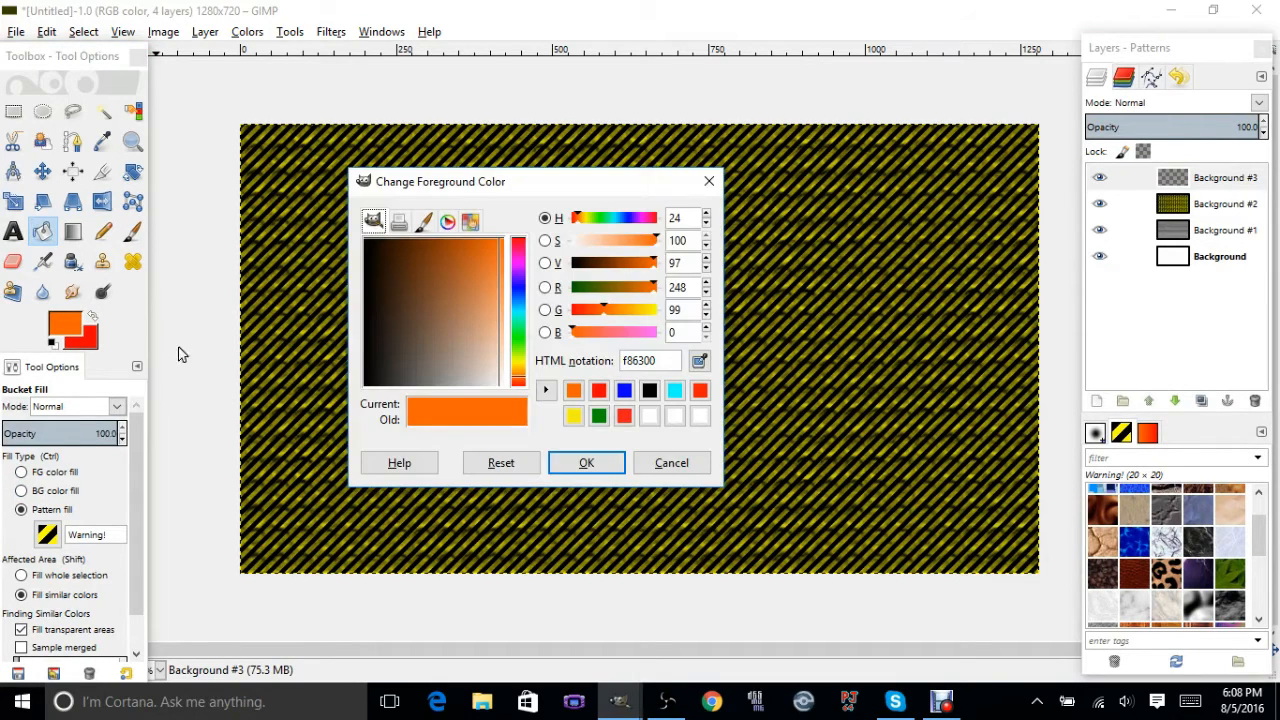
{"action": "left_click", "coordinate": [674, 416]}
{"action": "left_click", "coordinate": [597, 463]}
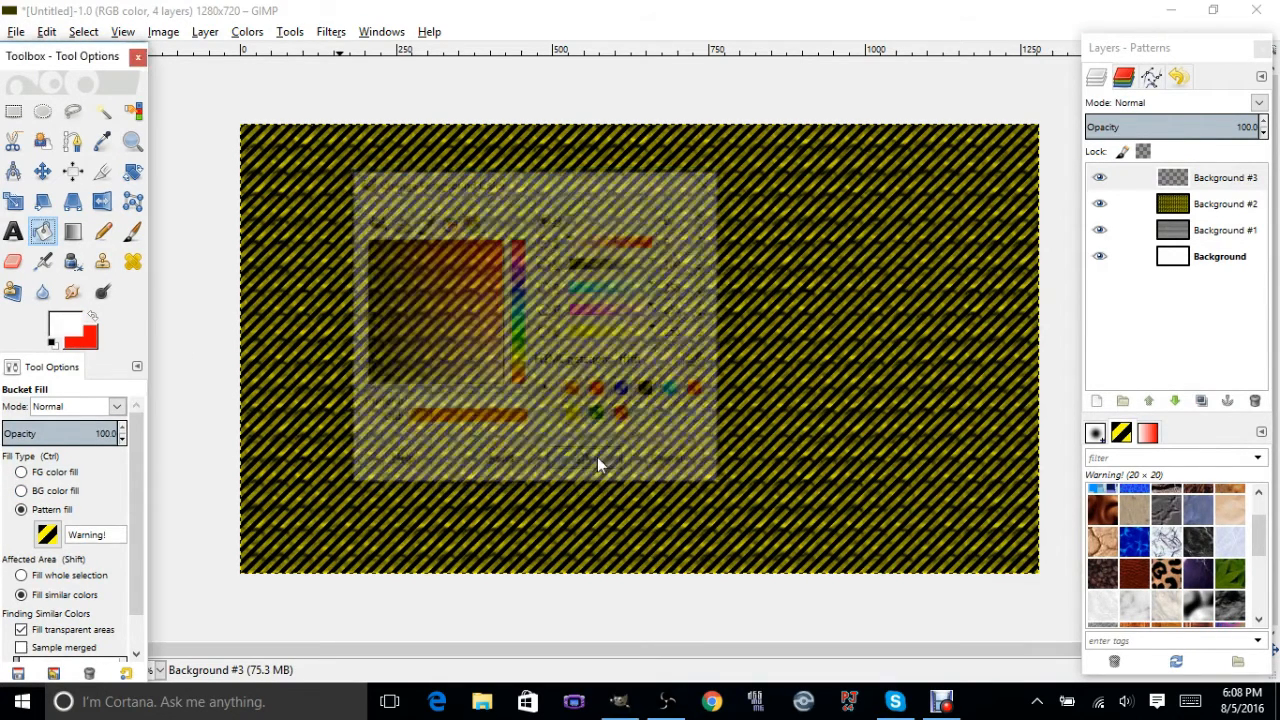
{"action": "left_click", "coordinate": [22, 472]}
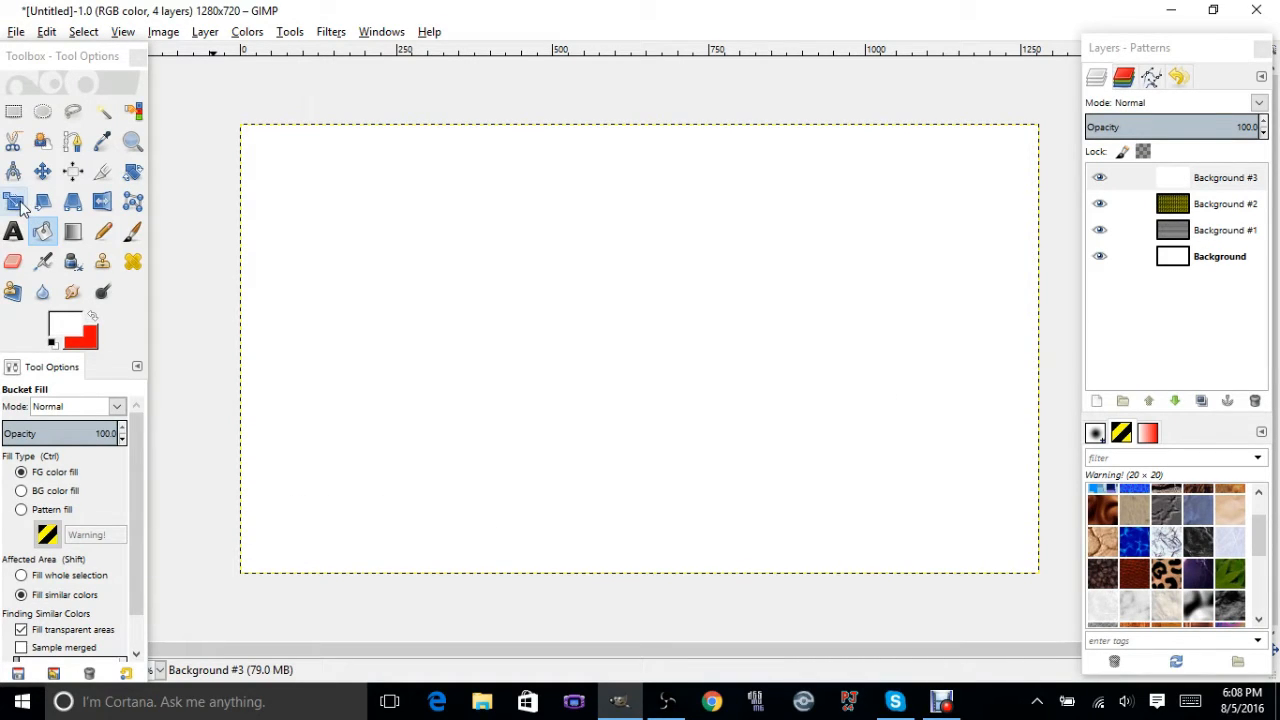
Step: Scale the white layer down to about 381 × 215 px and move it near the canvas's upper-right corner
{"action": "left_click", "coordinate": [14, 202]}
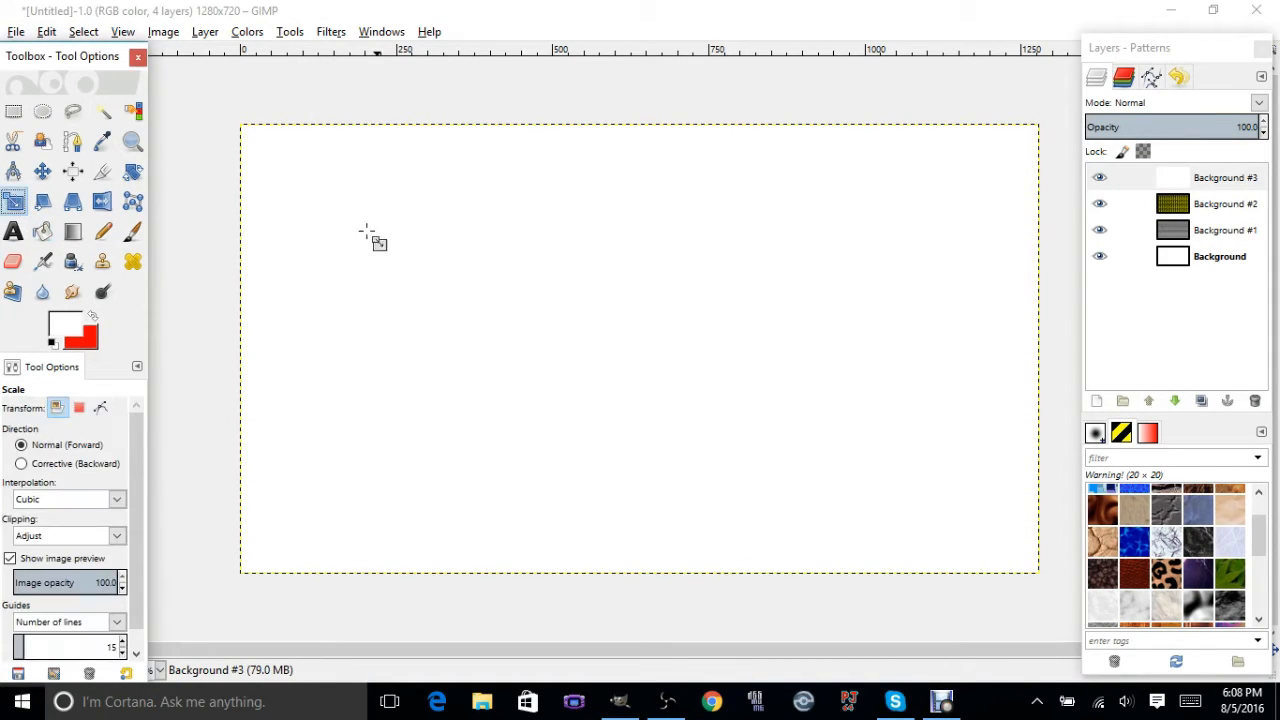
{"action": "left_click", "coordinate": [287, 165]}
{"action": "key", "text": "Tab"}
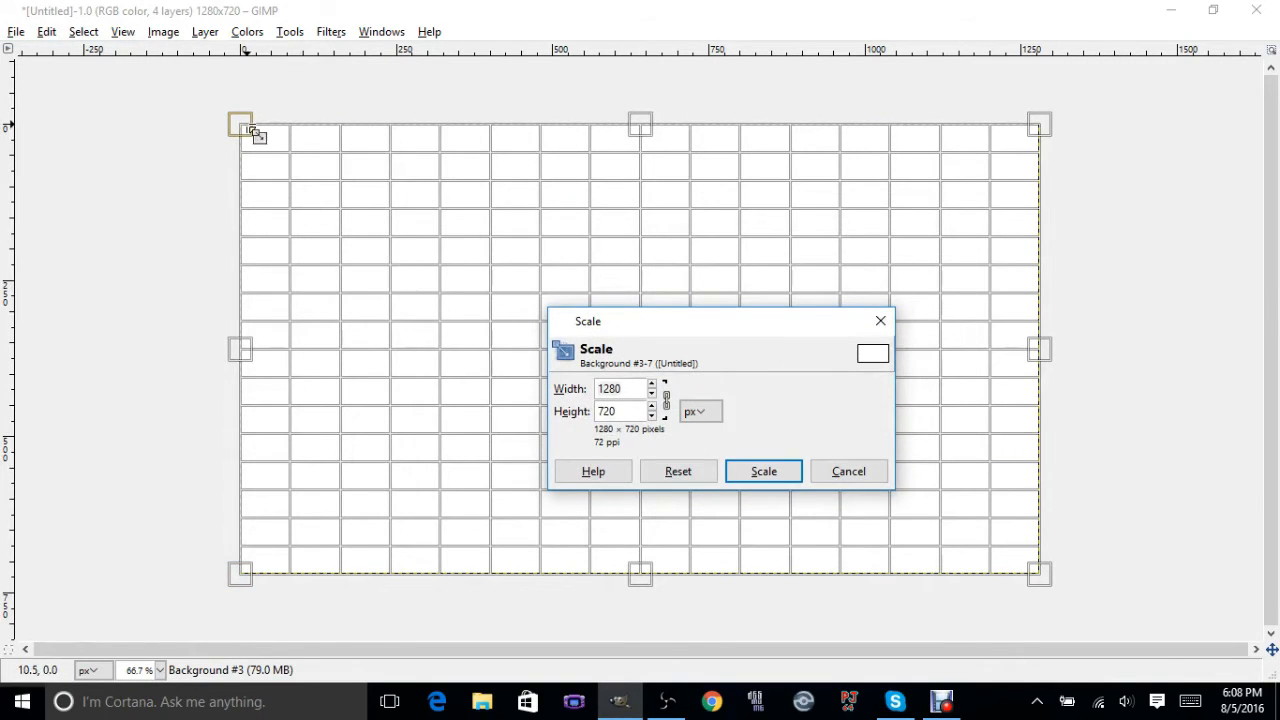
{"action": "key", "text": "Tab"}
{"action": "left_click_drag", "start_coordinate": [255, 133], "coordinate": [745, 447]}
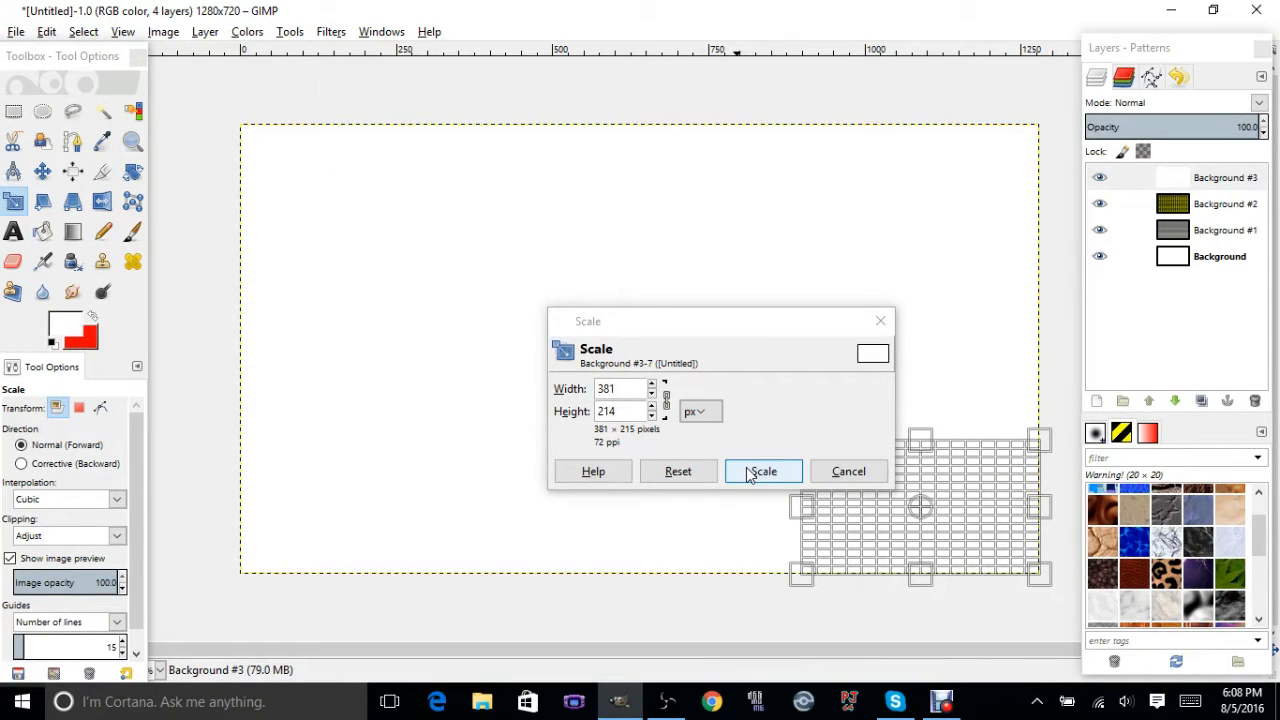
{"action": "left_click", "coordinate": [749, 471]}
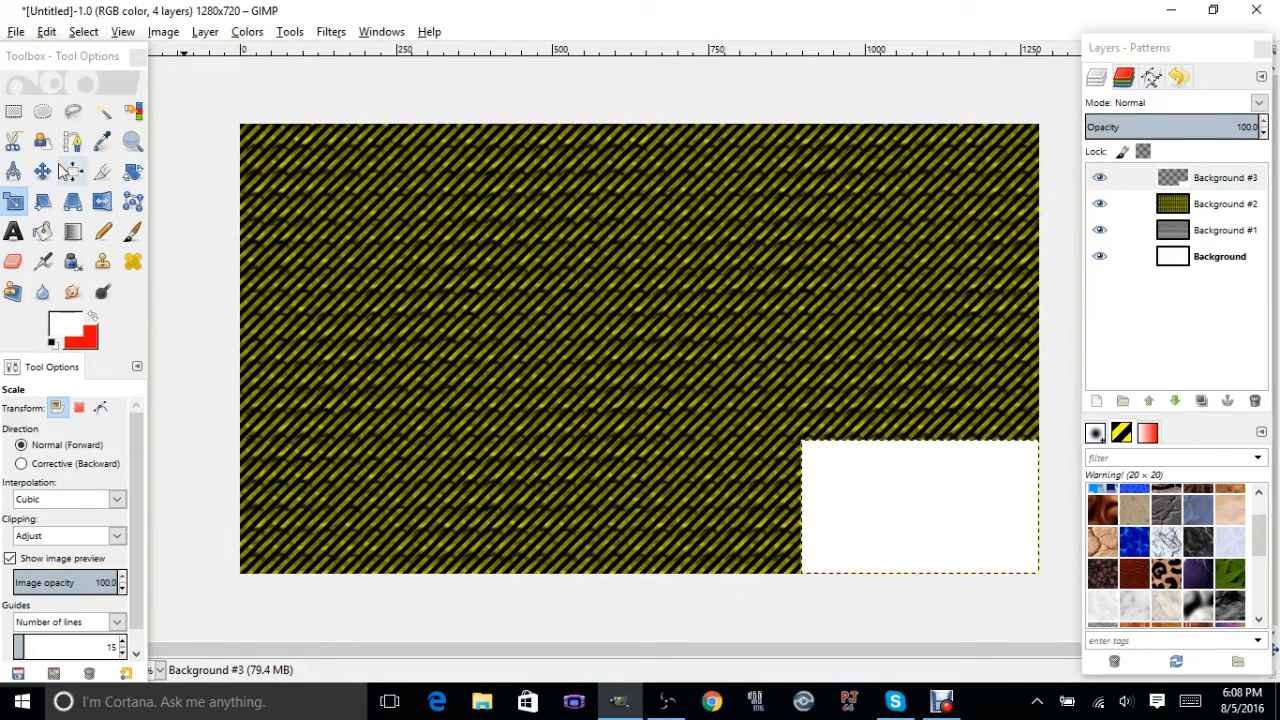
{"action": "left_click", "coordinate": [42, 171]}
{"action": "left_click_drag", "start_coordinate": [908, 520], "coordinate": [894, 241]}
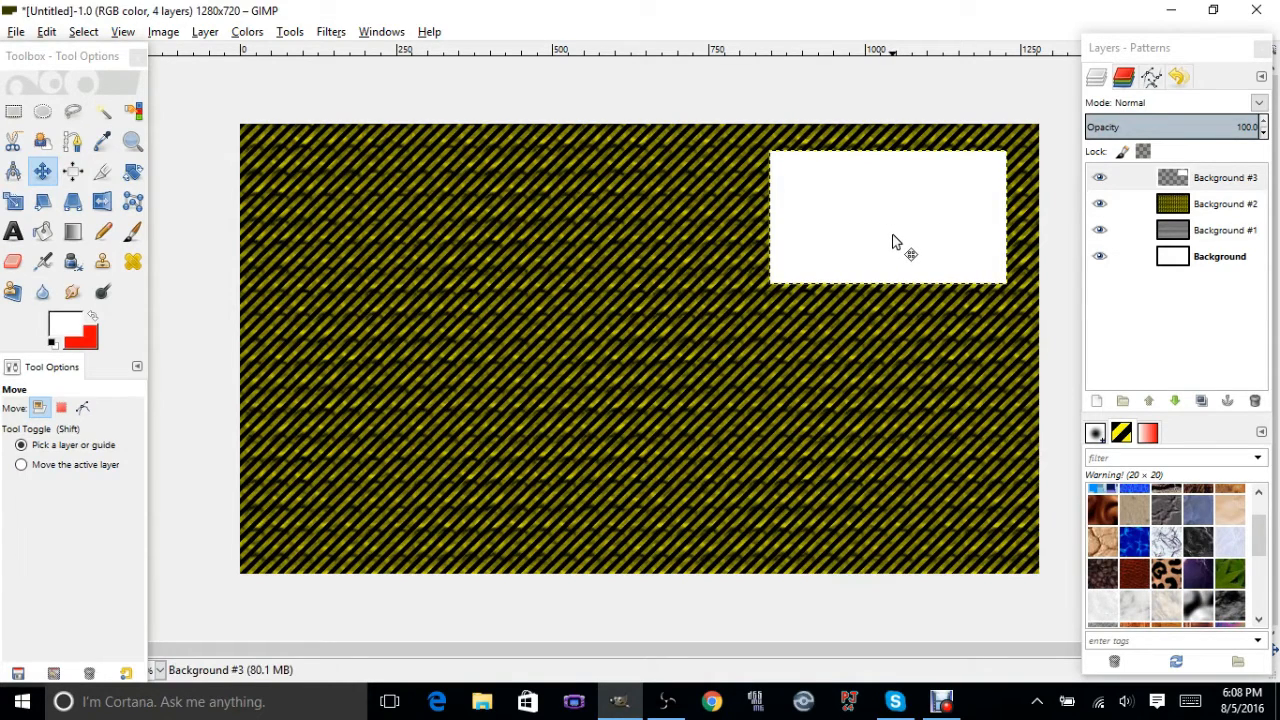
Step: Add a further transparent layer above the small white rectangle and fill it with white
{"action": "left_click", "coordinate": [1096, 400]}
{"action": "left_click", "coordinate": [1098, 551]}
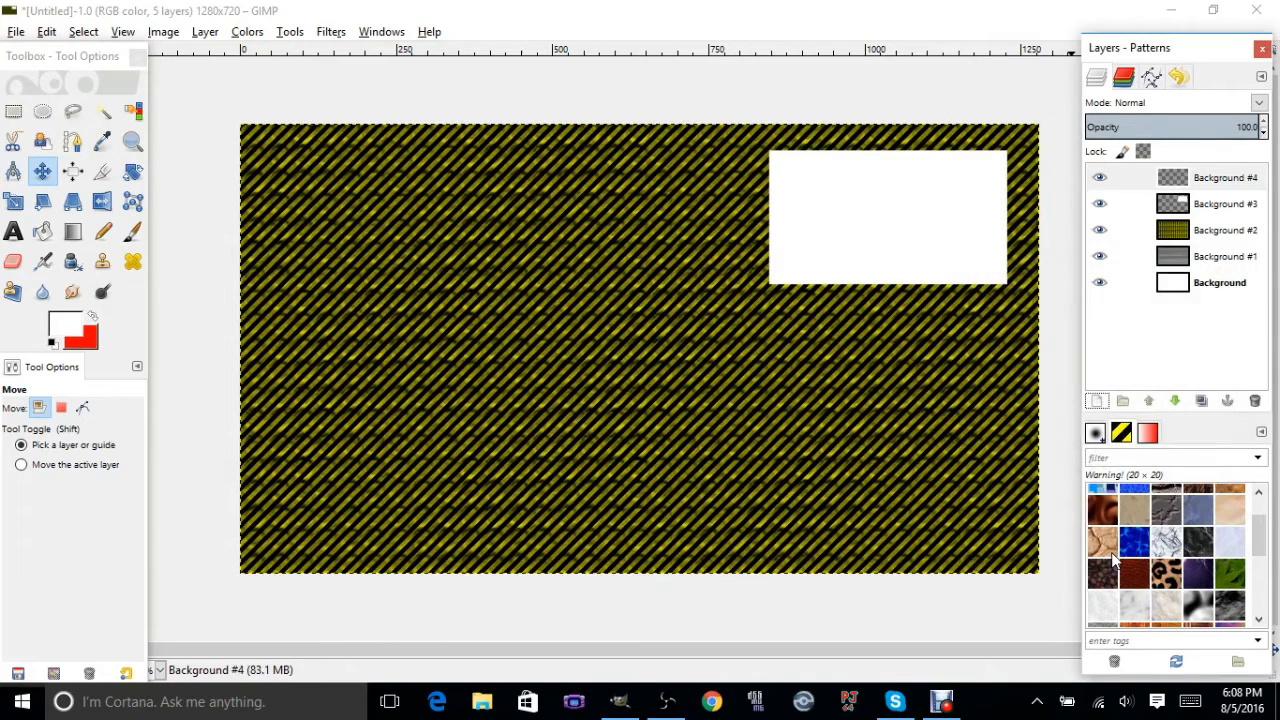
{"action": "left_click", "coordinate": [42, 231]}
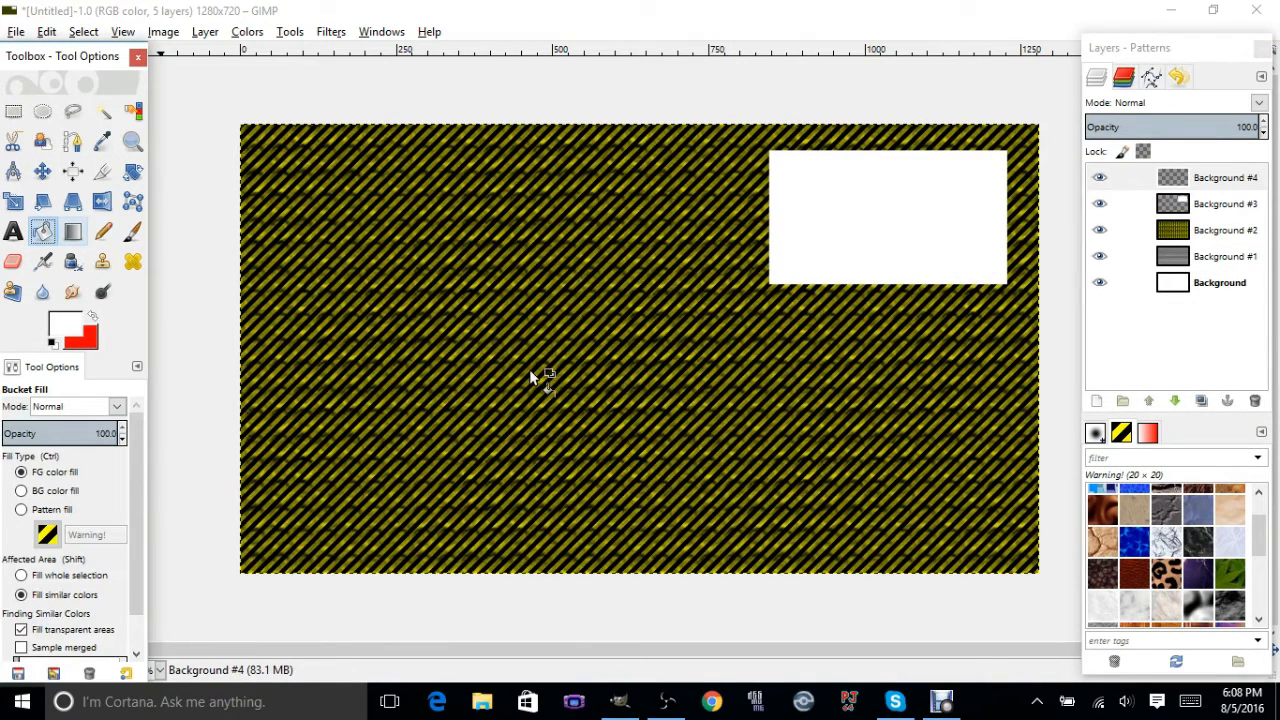
{"action": "left_click", "coordinate": [352, 513]}
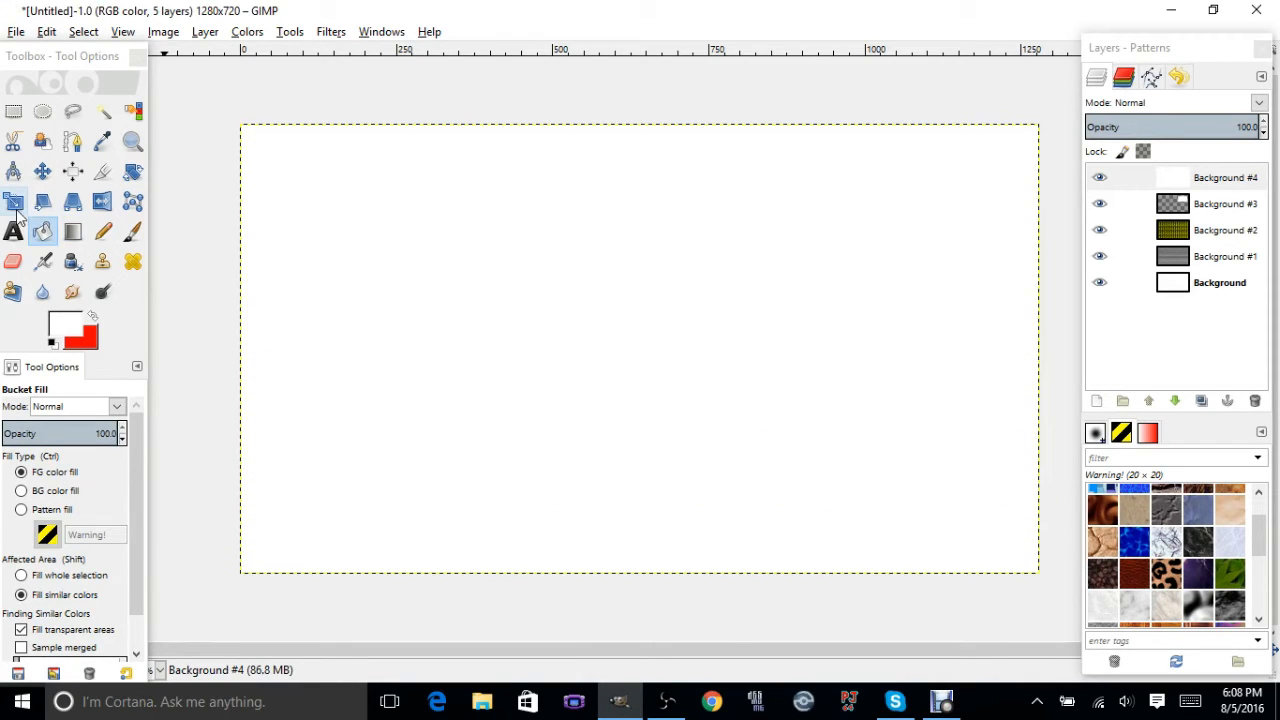
Step: Start the Scale tool on the new white layer, unlink width and height, enter 600 px for both, and apply the scaling
{"action": "left_click", "coordinate": [14, 202]}
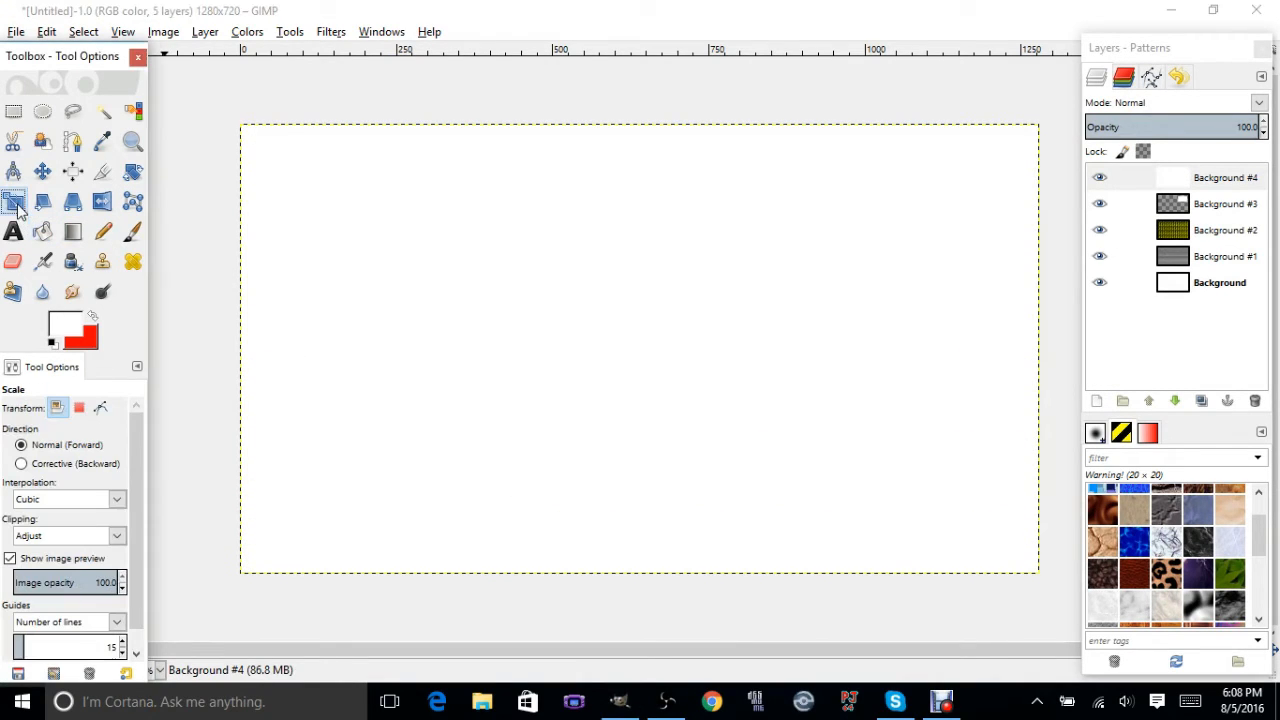
{"action": "left_click", "coordinate": [290, 170]}
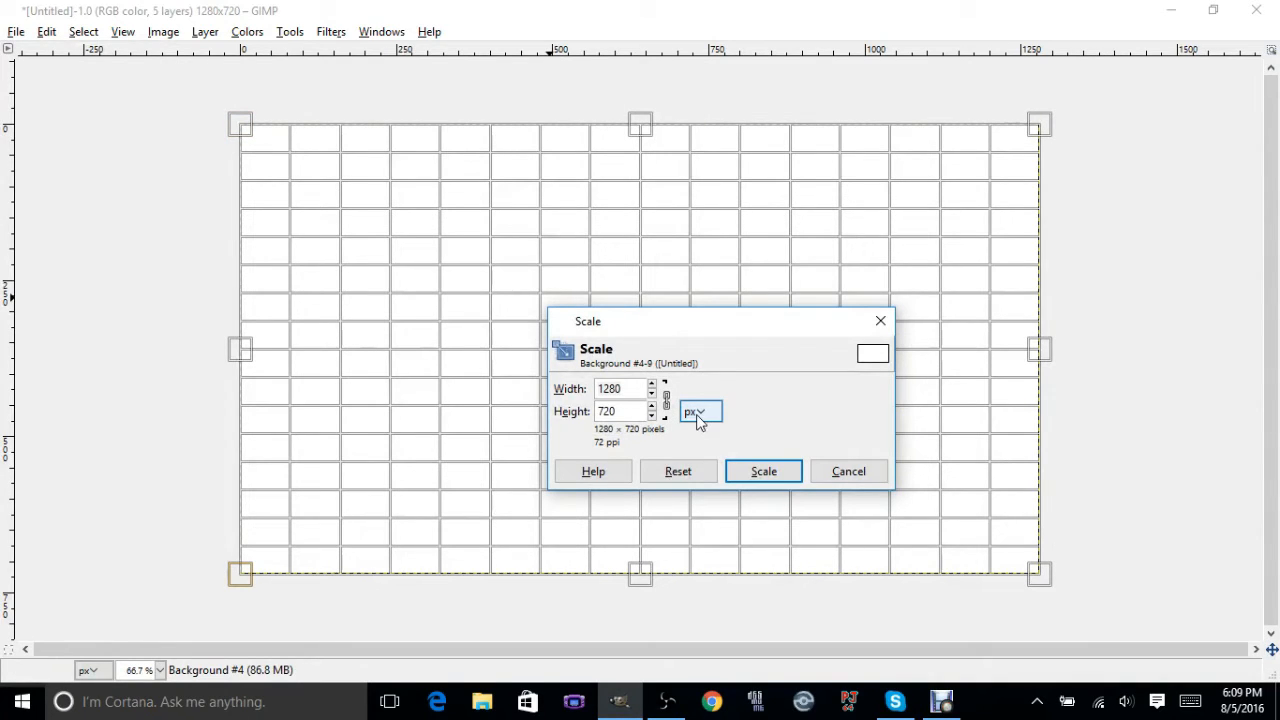
{"action": "left_click", "coordinate": [666, 400]}
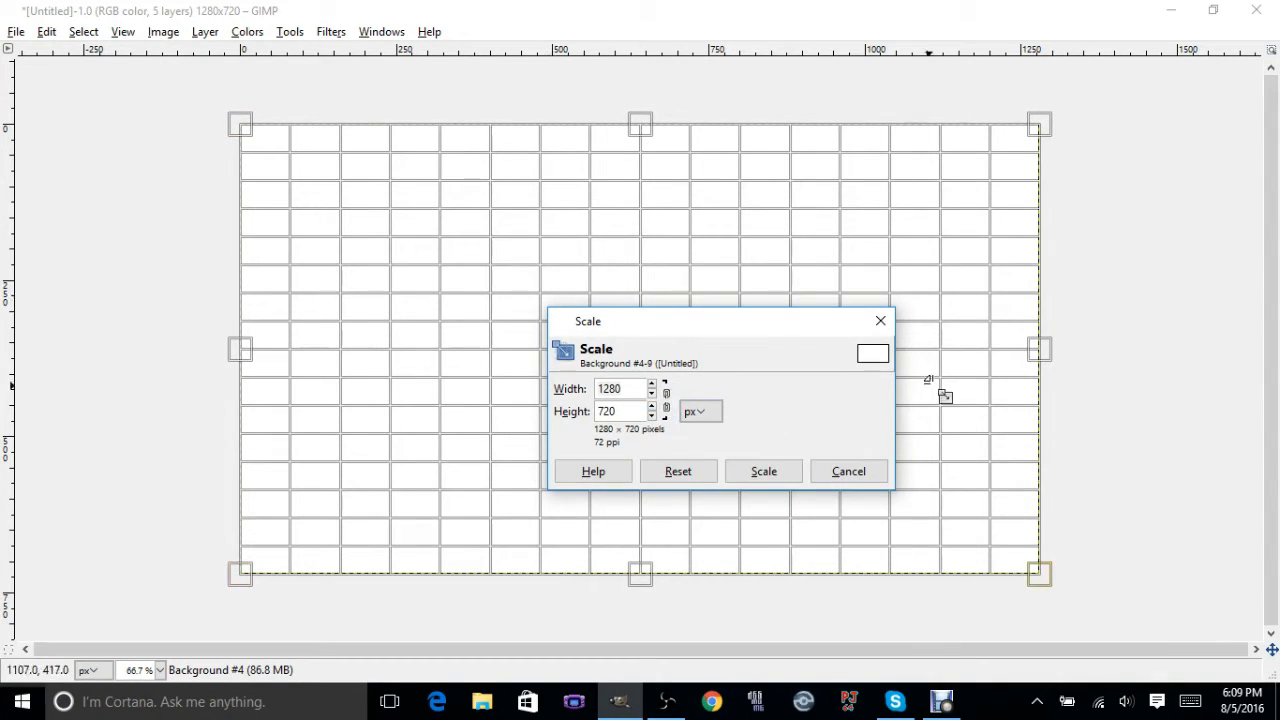
{"action": "left_click", "coordinate": [628, 390]}
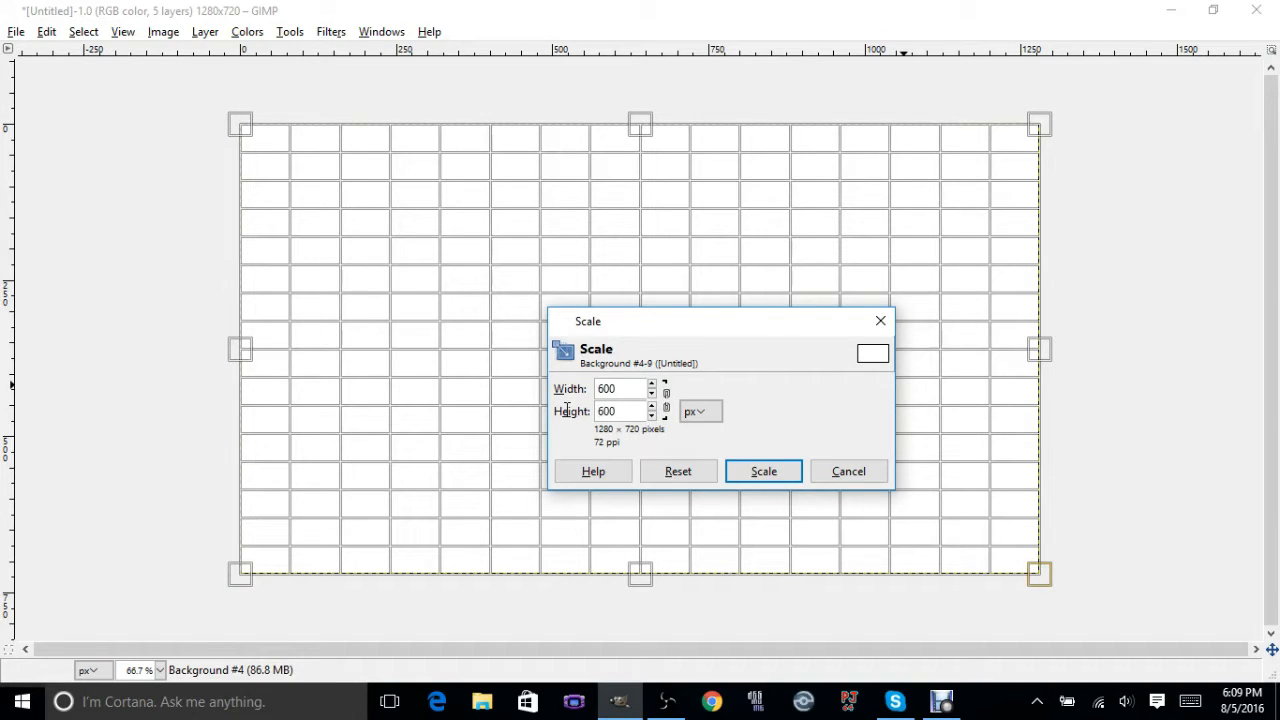
{"action": "key", "text": "Return"}
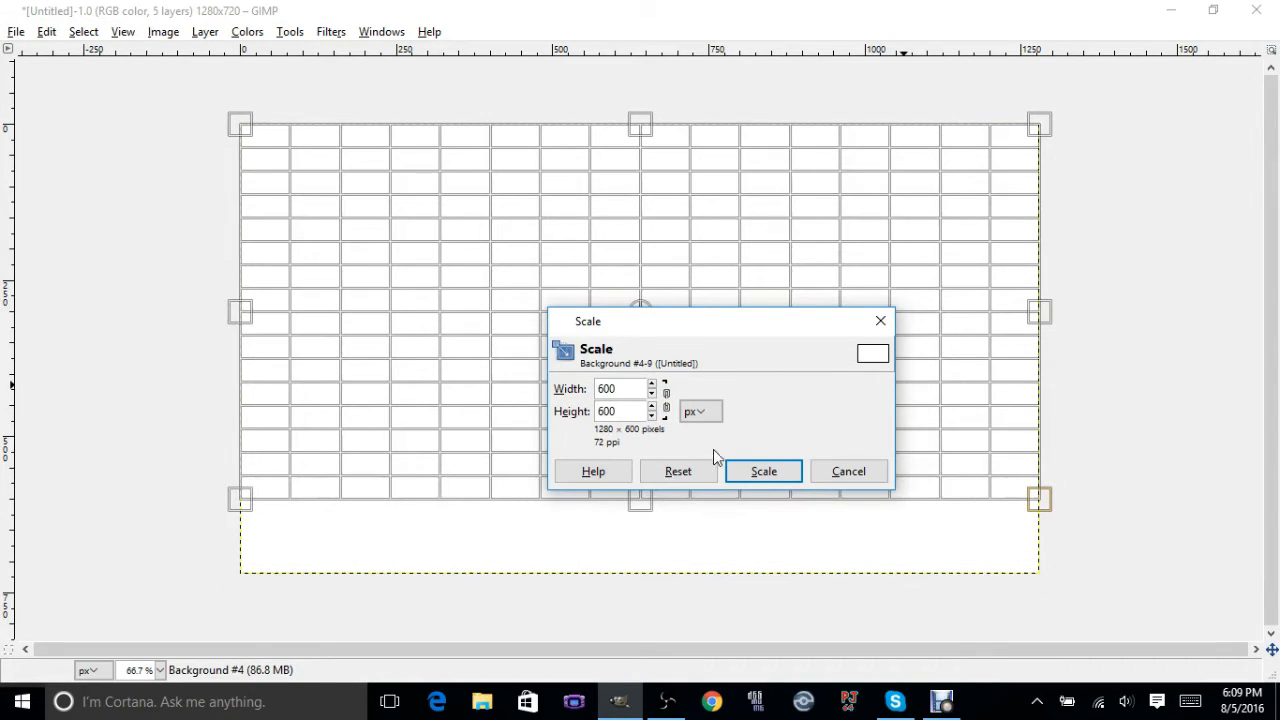
{"action": "left_click", "coordinate": [759, 476]}
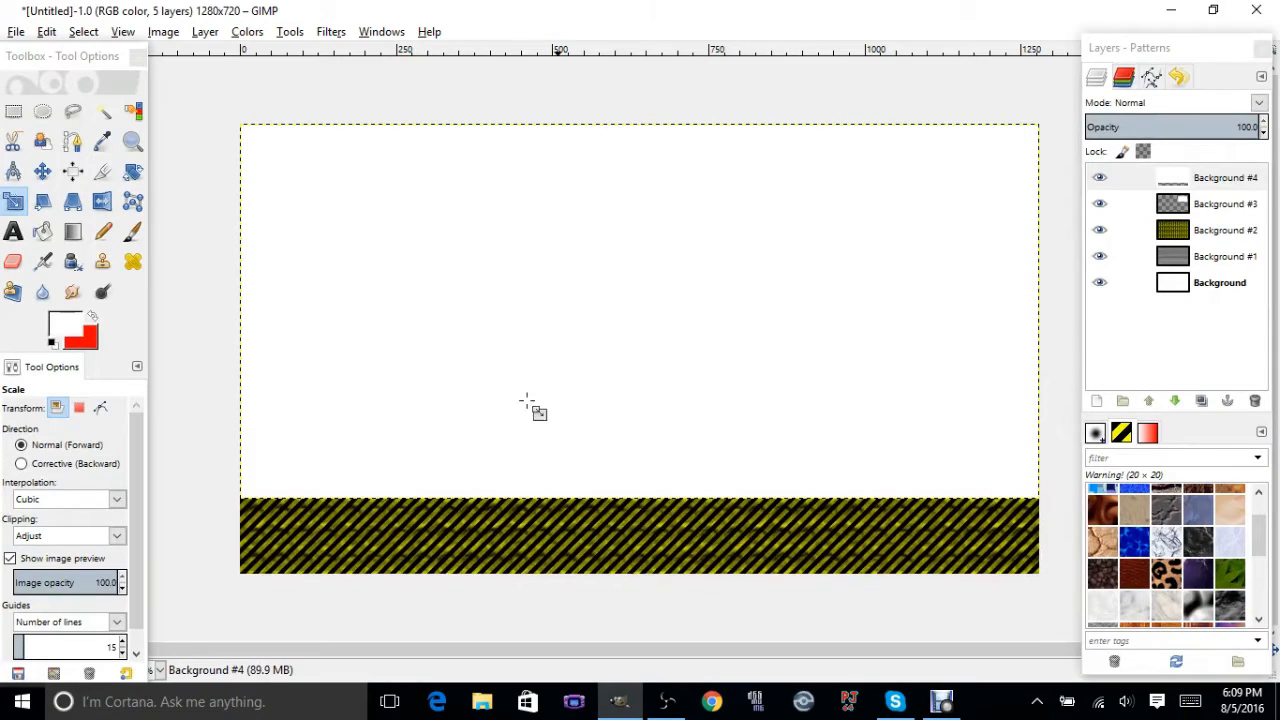
Step: Scale the full-size white layer to 600 × 600 px and move it just inside the canvas's upper-left corner
{"action": "key", "text": "Tab"}
{"action": "left_click", "coordinate": [432, 358]}
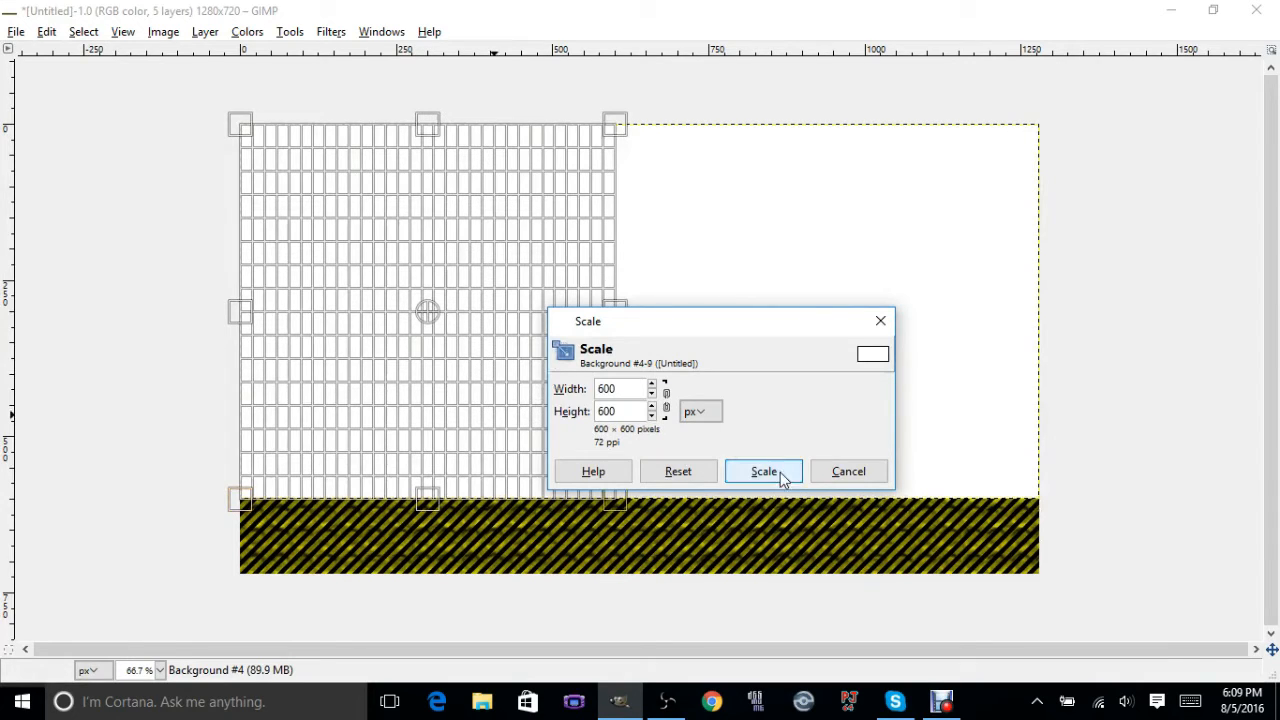
{"action": "left_click", "coordinate": [772, 474]}
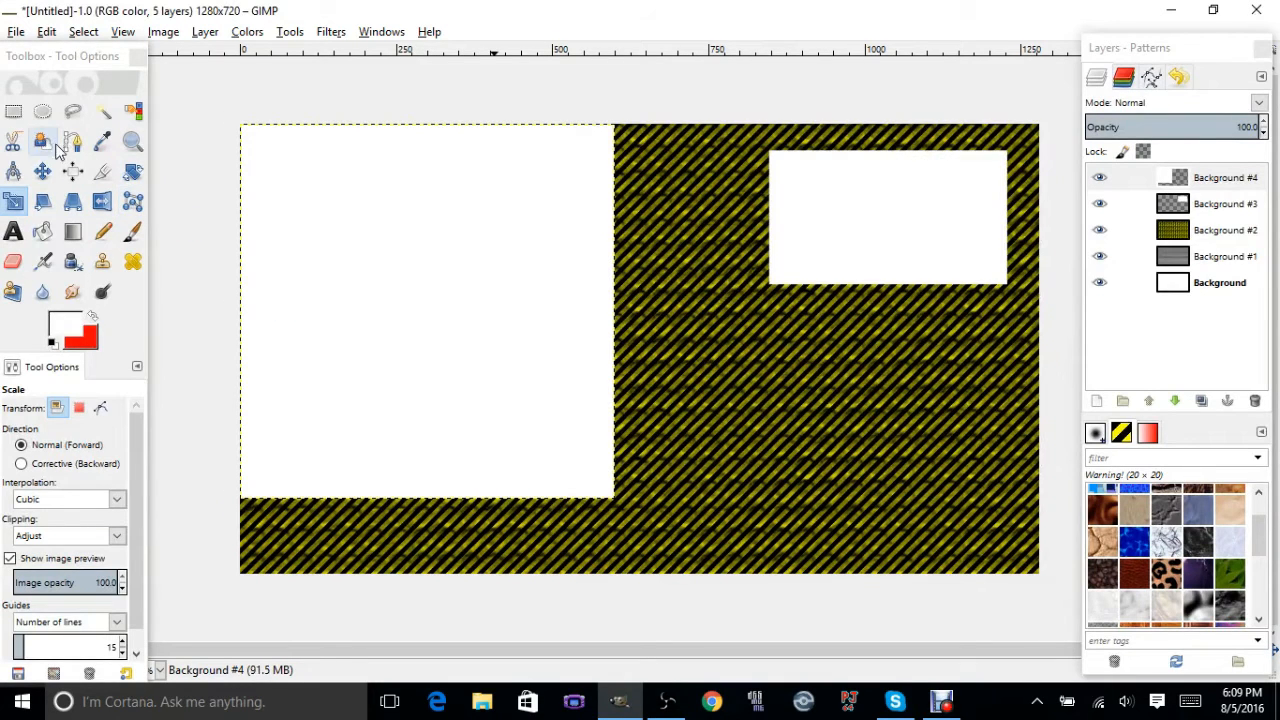
{"action": "left_click", "coordinate": [42, 171]}
{"action": "left_click_drag", "start_coordinate": [452, 297], "coordinate": [477, 326]}
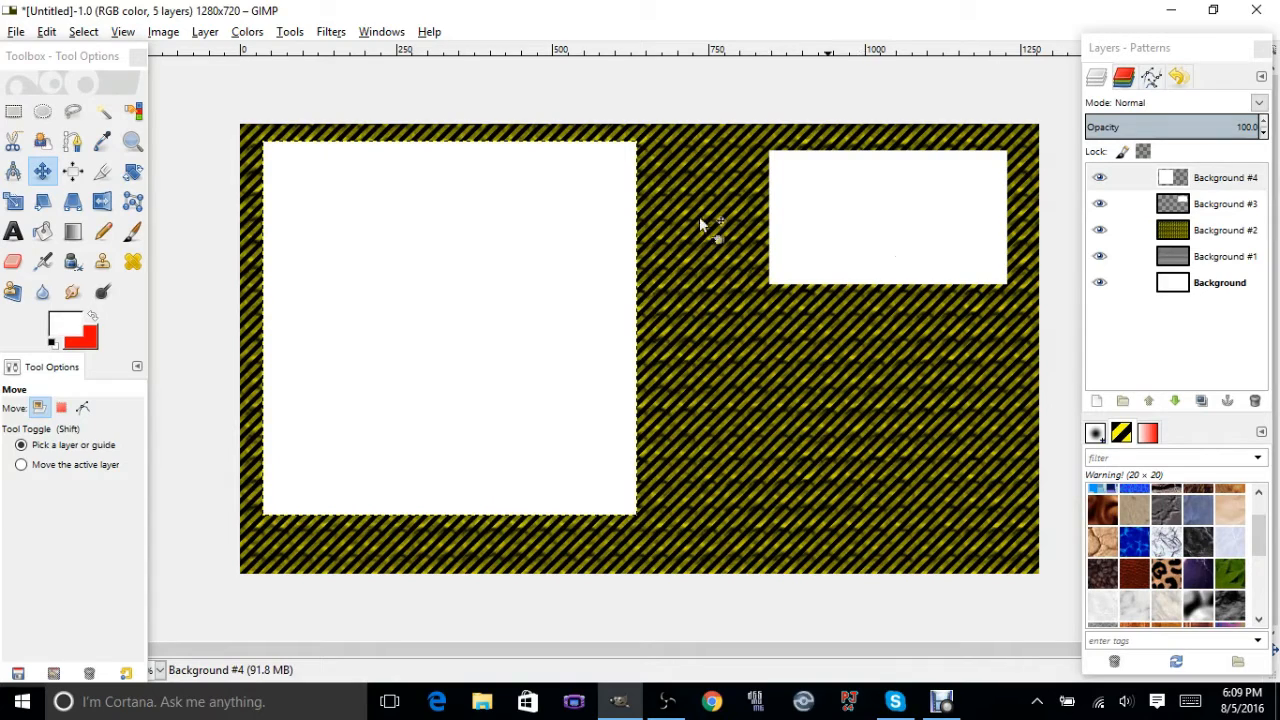
Step: Stretch the large white square's right side outward with the Scale tool to about 738 px wide, keeping the height at 600 px
{"action": "left_click", "coordinate": [14, 201]}
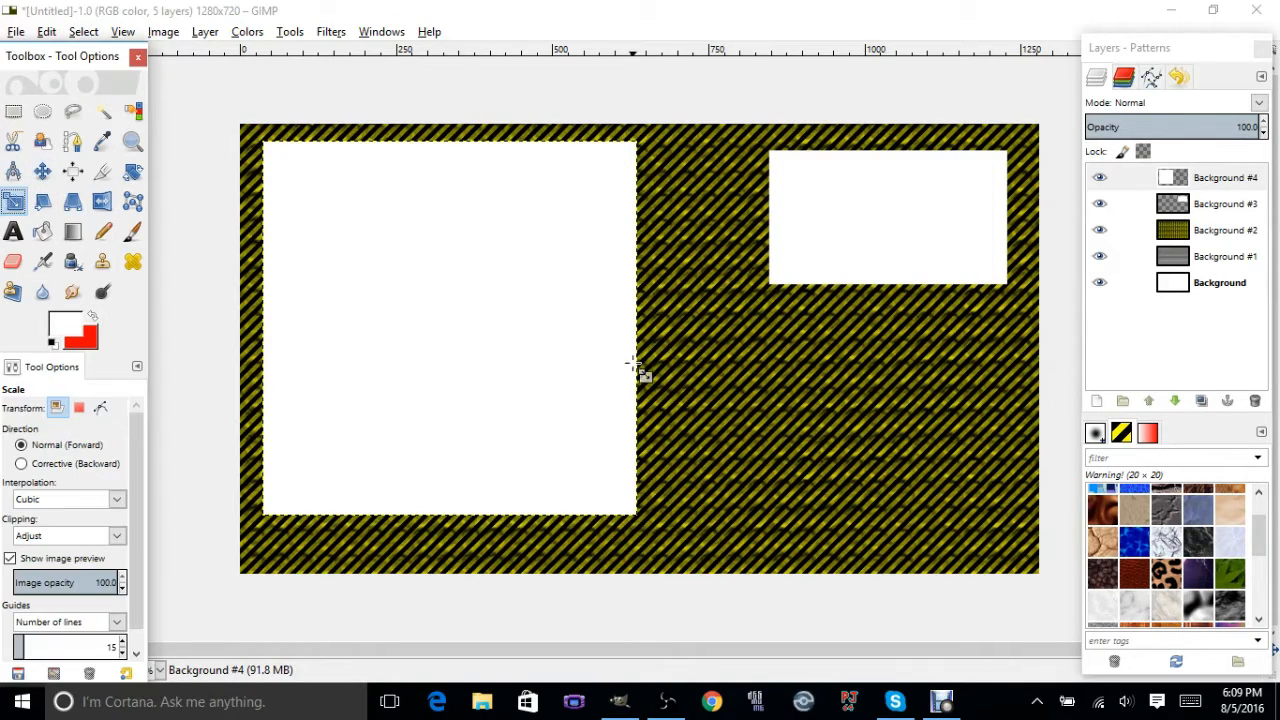
{"action": "key", "text": "Tab"}
{"action": "left_click", "coordinate": [503, 338]}
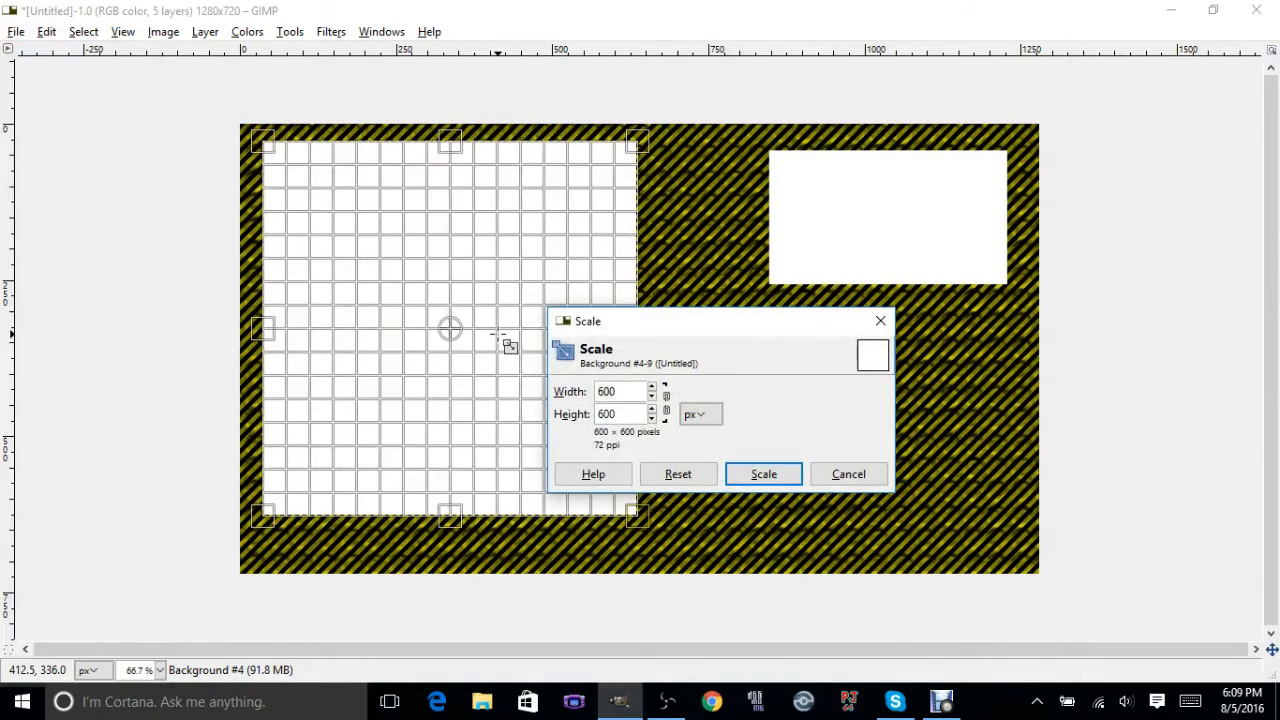
{"action": "left_click_drag", "start_coordinate": [705, 322], "coordinate": [834, 393]}
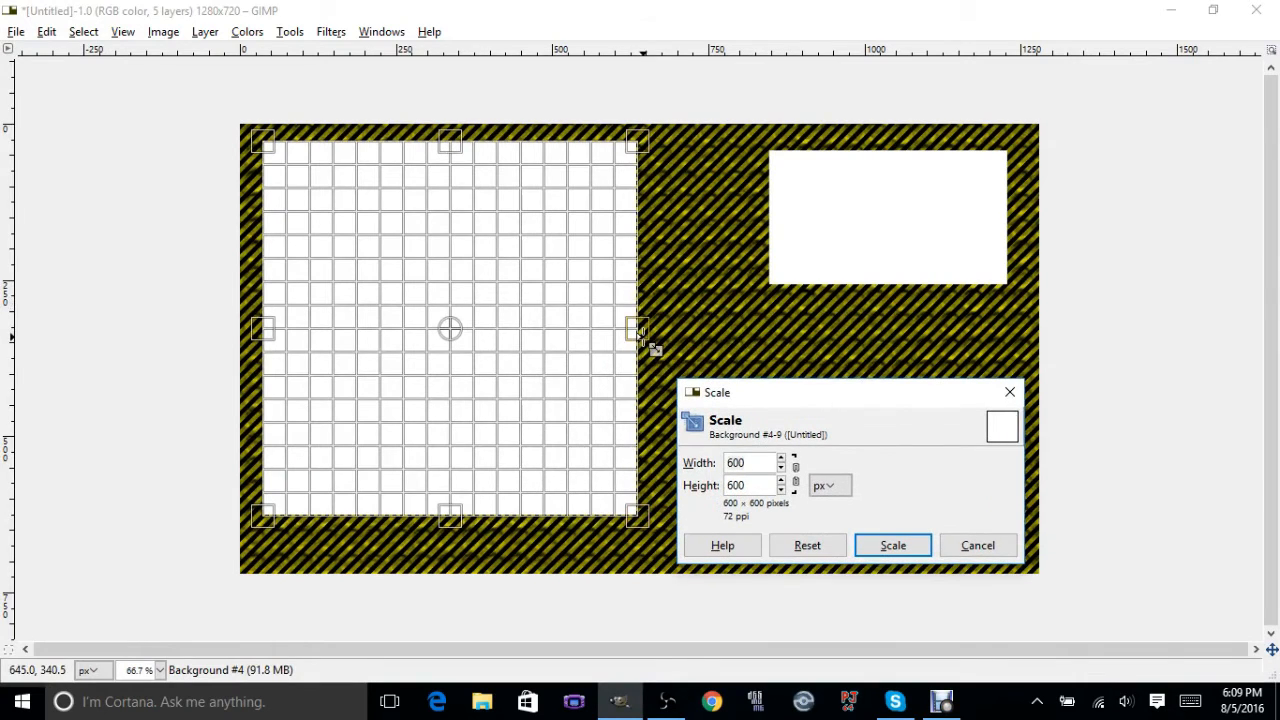
{"action": "key", "text": "Tab"}
{"action": "left_click_drag", "start_coordinate": [638, 330], "coordinate": [737, 340]}
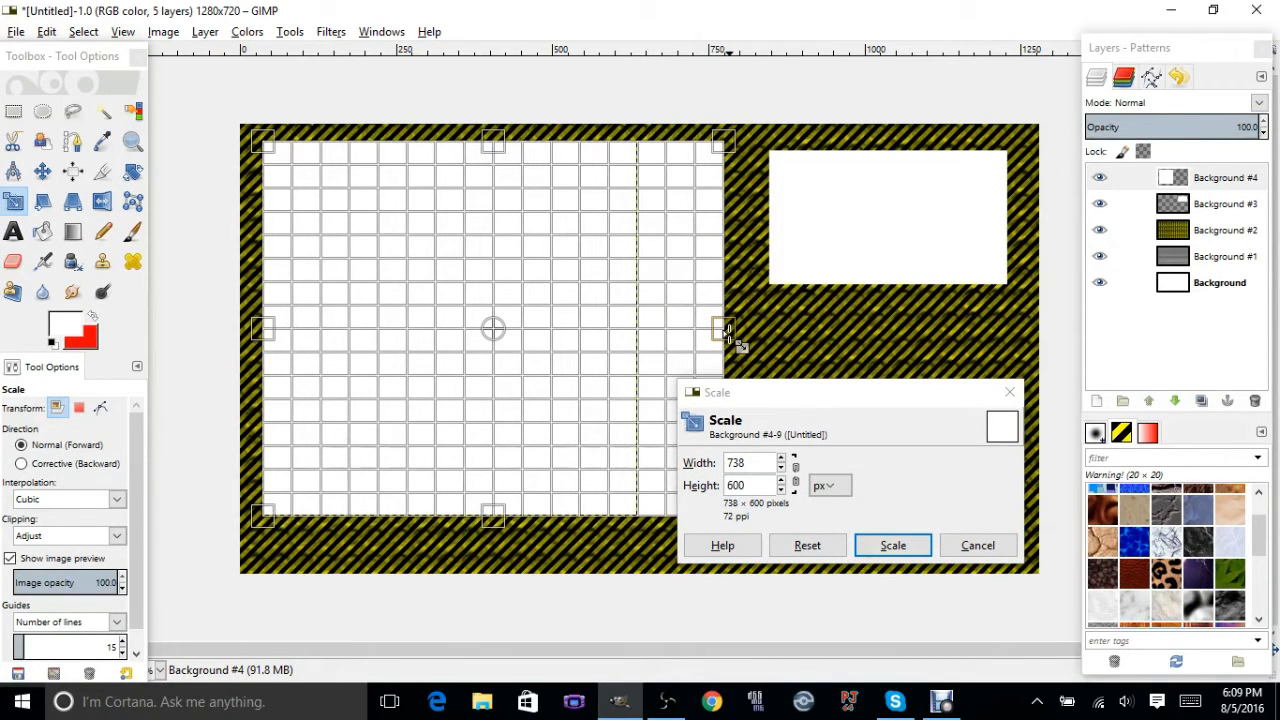
{"action": "key", "text": "Tab"}
{"action": "left_click", "coordinate": [890, 547]}
{"action": "key", "text": "Tab"}
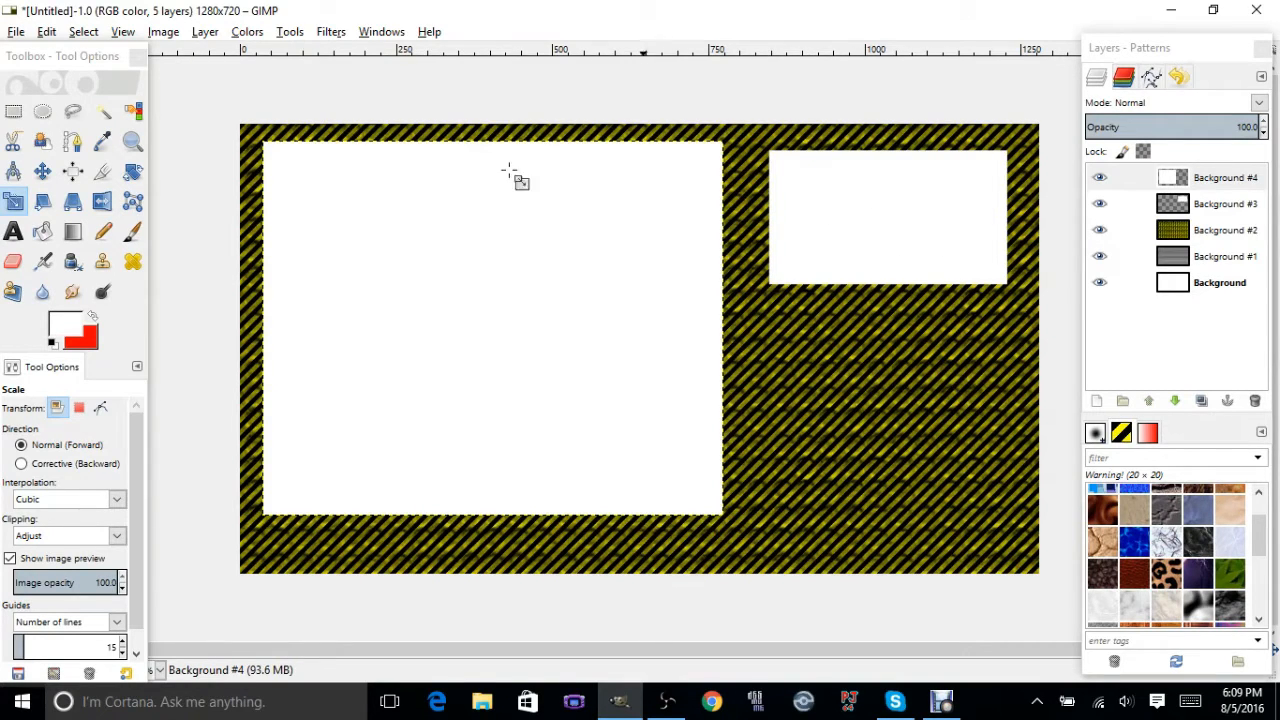
Step: Nudge the small white rectangle in the canvas's upper-right area slightly toward the large panel
{"action": "left_click", "coordinate": [50, 176]}
{"action": "left_click_drag", "start_coordinate": [886, 258], "coordinate": [880, 260]}
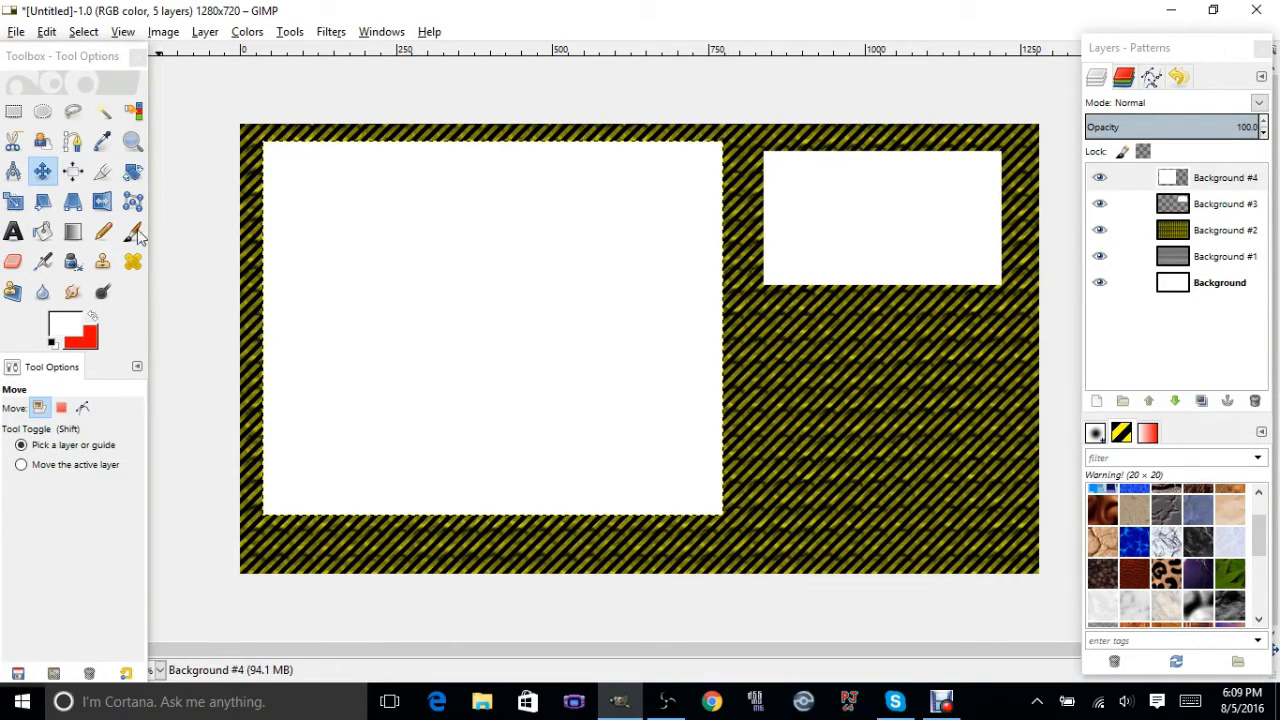
{"action": "left_click", "coordinate": [13, 231]}
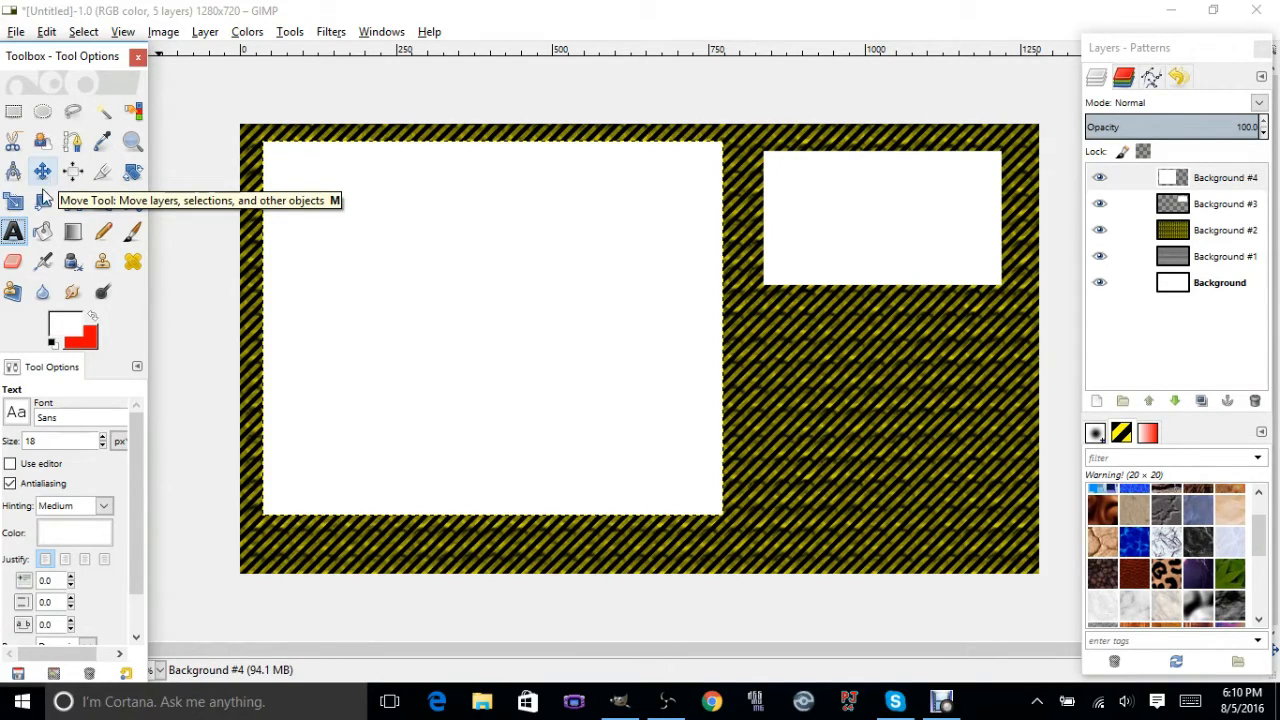
Step: Add a new transparent 1280 × 720 px layer above the panels and bucket-fill it with white
{"action": "left_click", "coordinate": [1096, 402]}
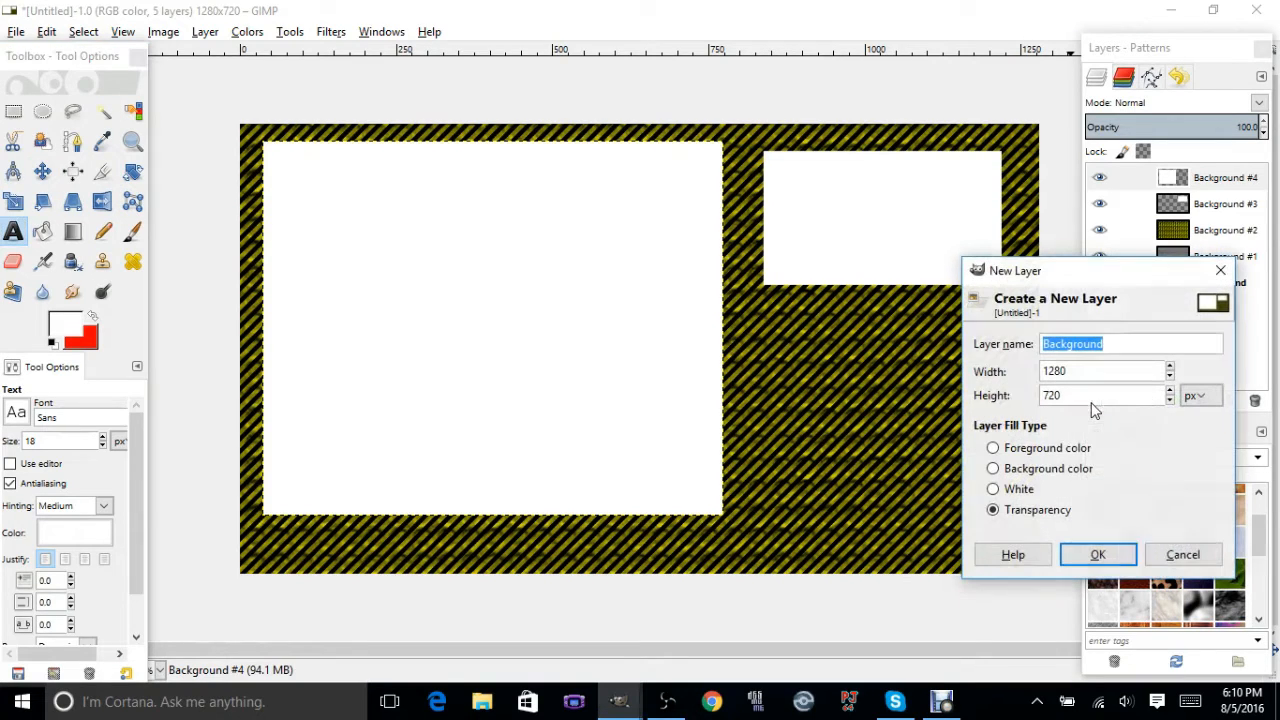
{"action": "left_click", "coordinate": [1098, 555]}
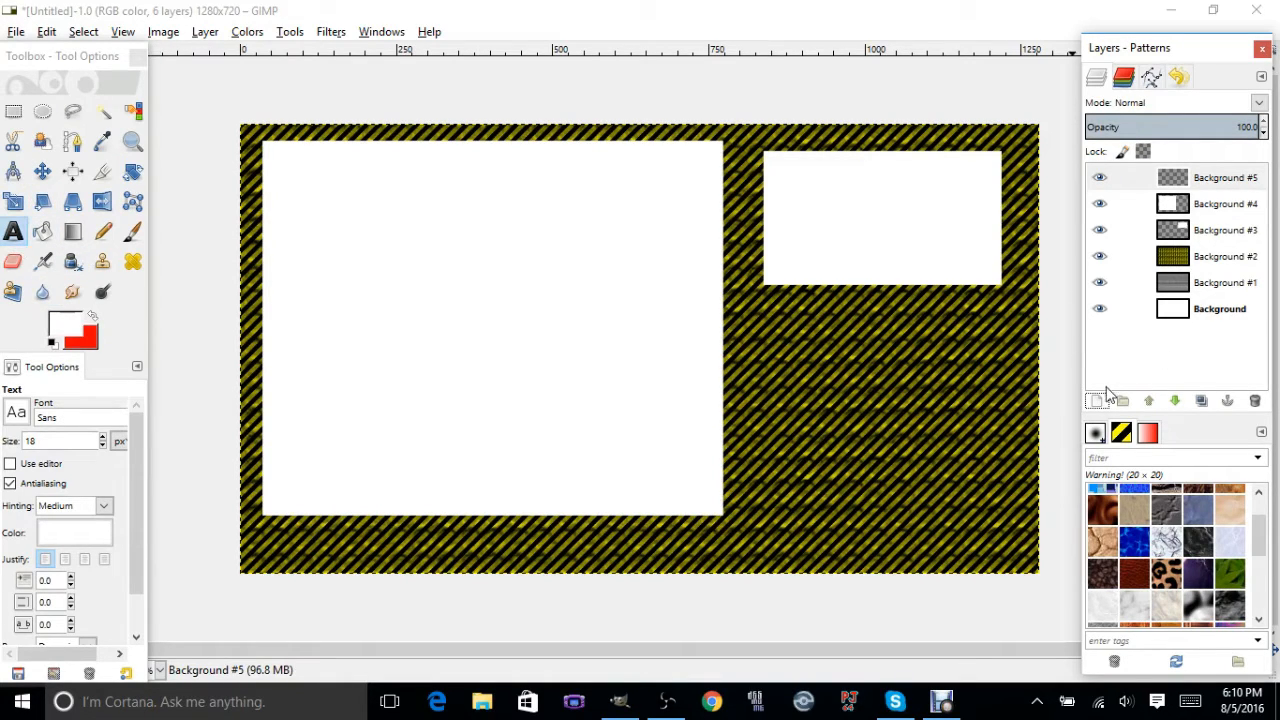
{"action": "left_click", "coordinate": [42, 231]}
{"action": "left_click", "coordinate": [530, 315]}
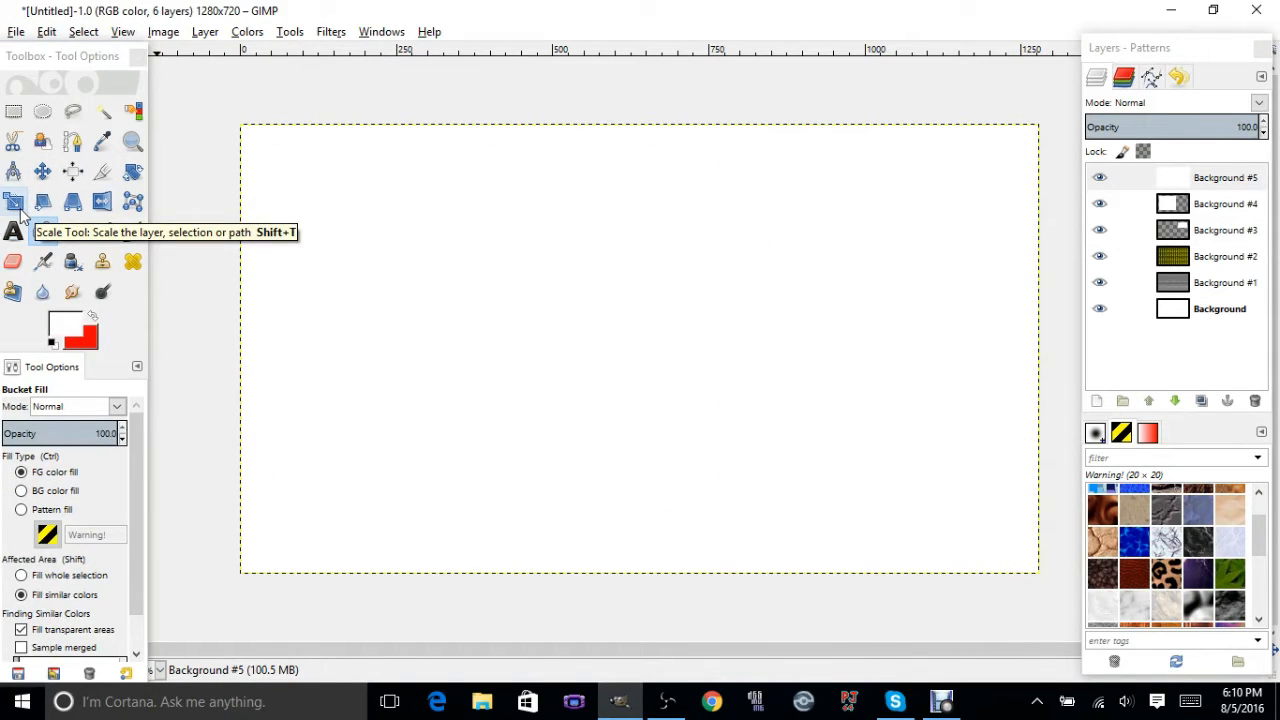
Step: Scale the new white layer down to 140 × 140 px
{"action": "left_click", "coordinate": [15, 204]}
{"action": "left_click", "coordinate": [523, 338]}
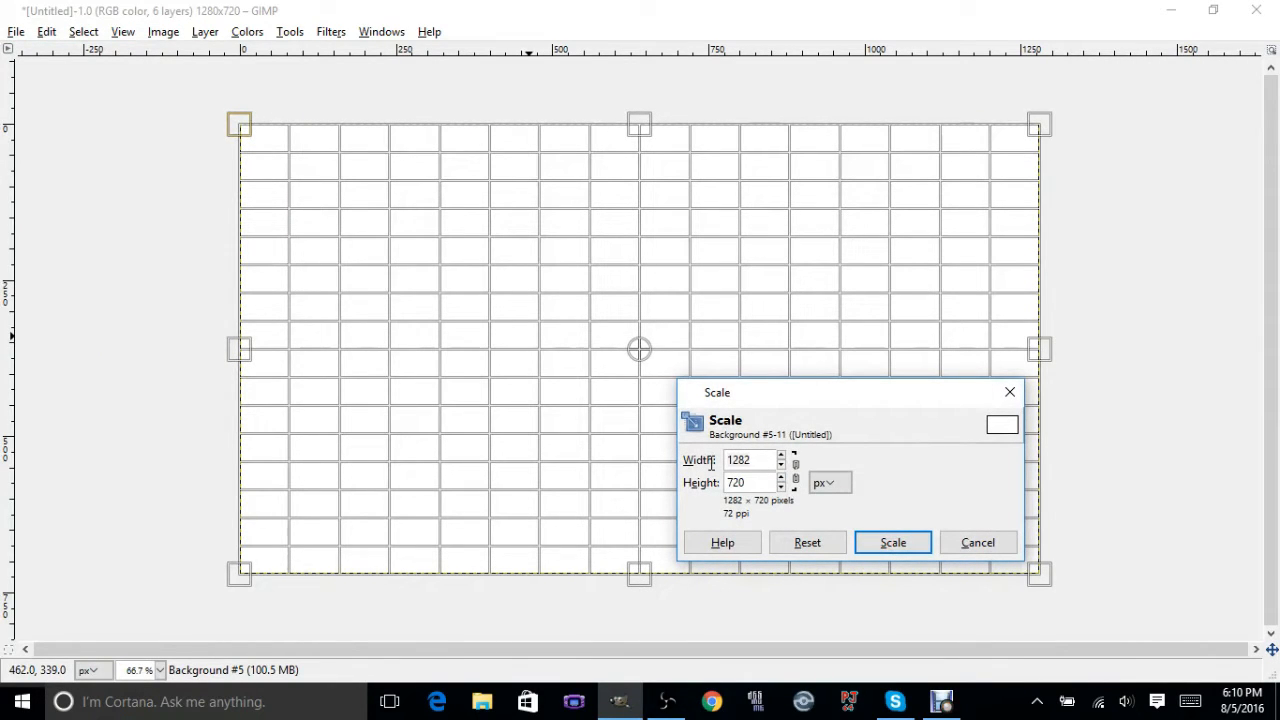
{"action": "key", "text": "Tab"}
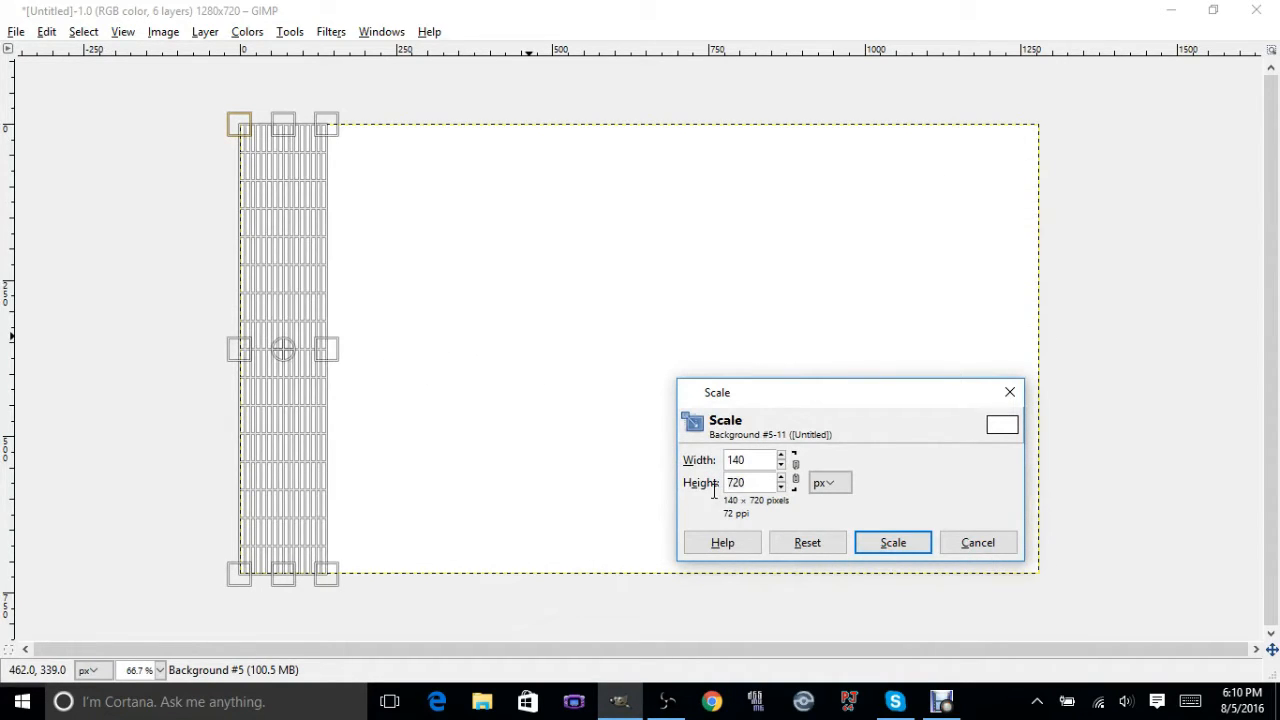
{"action": "type", "text": "140"}
{"action": "key", "text": "Tab"}
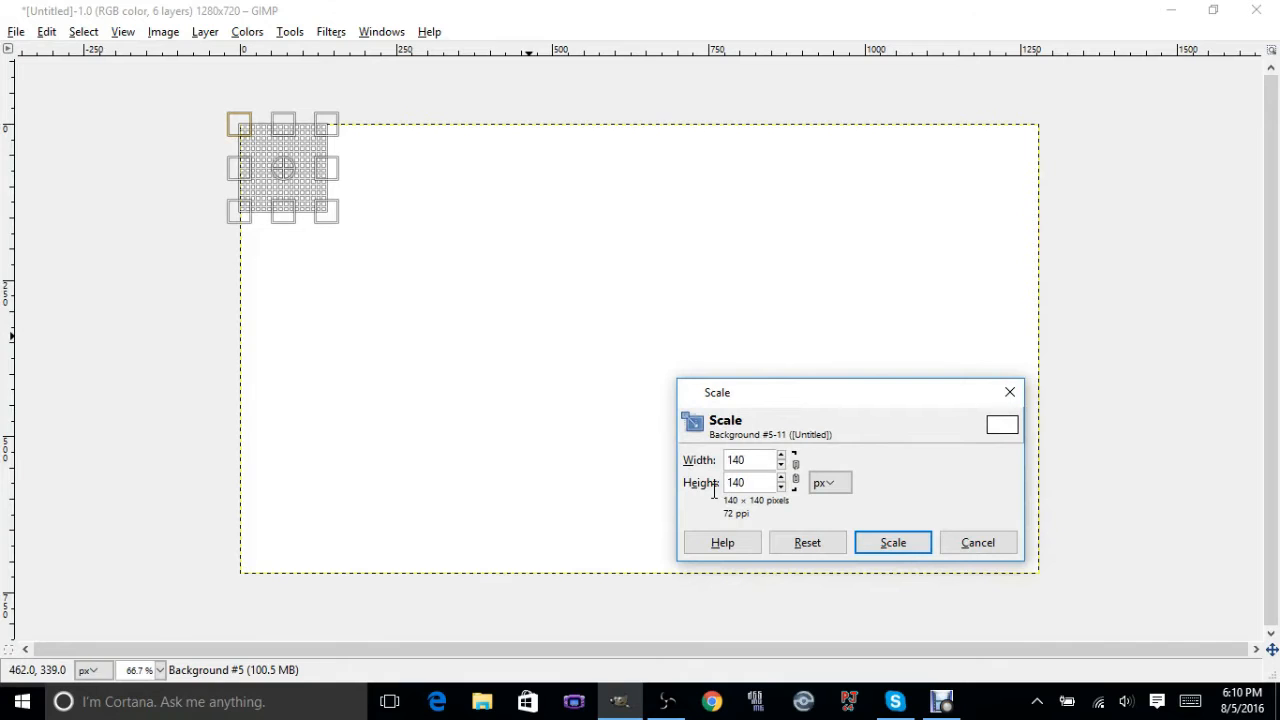
{"action": "left_click", "coordinate": [892, 543]}
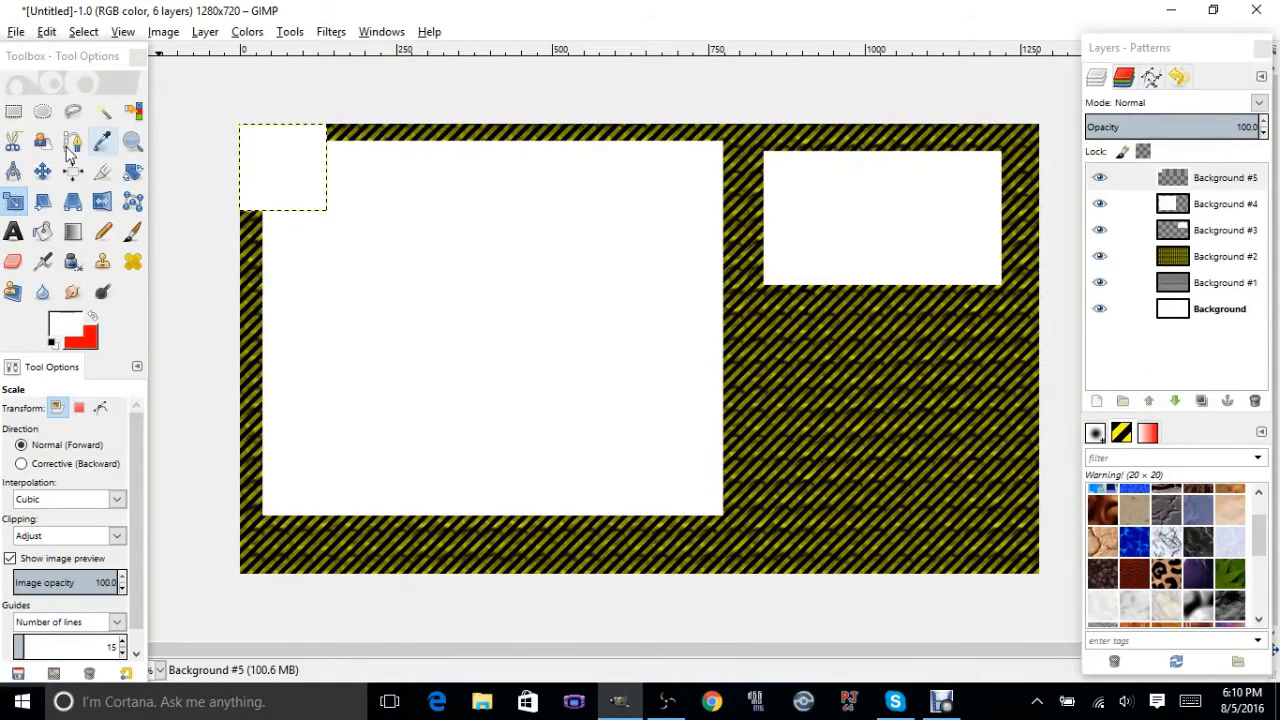
Step: Move the small white square to just below the upper-right rectangle, beside the large panel
{"action": "left_click", "coordinate": [42, 171]}
{"action": "left_click_drag", "start_coordinate": [295, 159], "coordinate": [768, 340]}
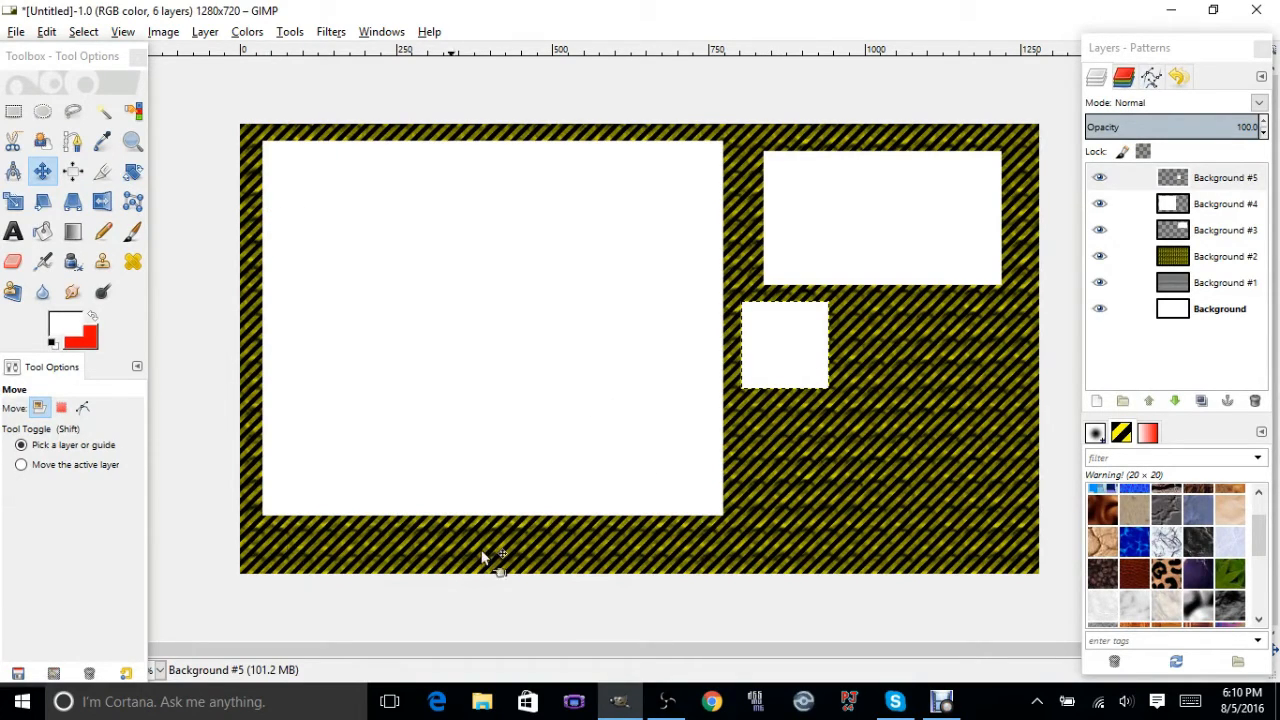
{"action": "left_click_drag", "start_coordinate": [793, 358], "coordinate": [787, 352]}
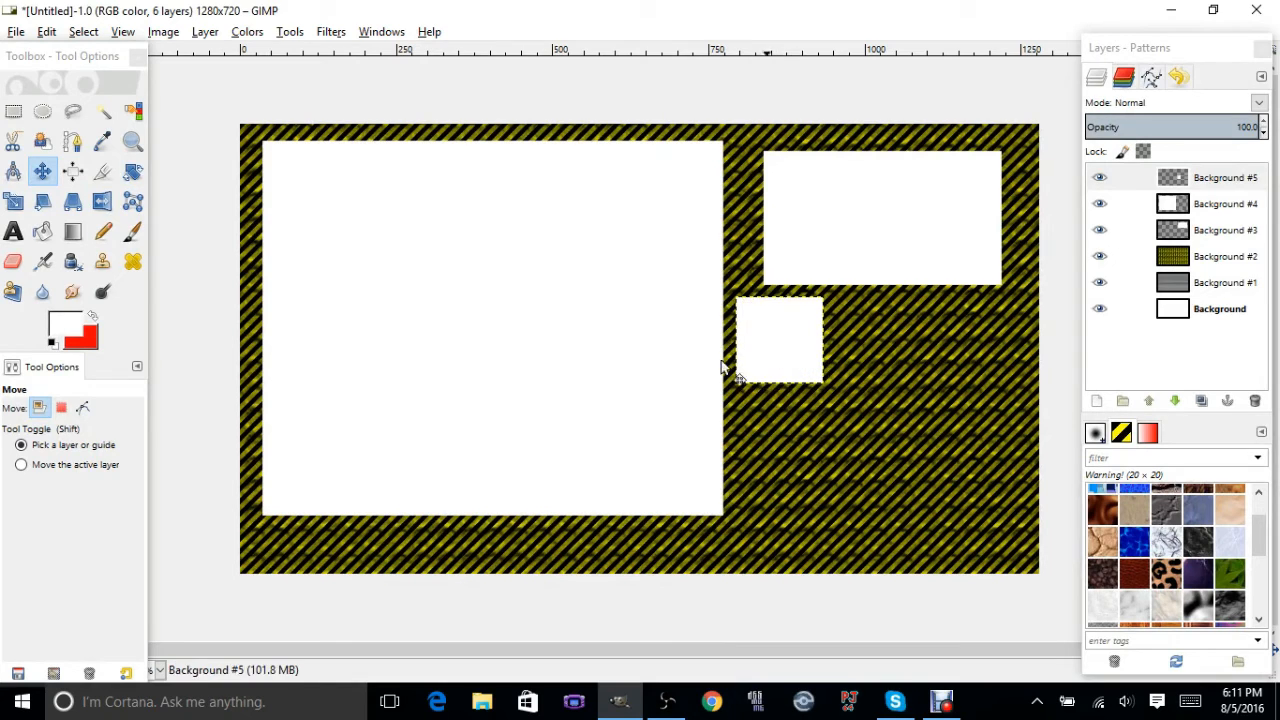
{"action": "left_click", "coordinate": [14, 203]}
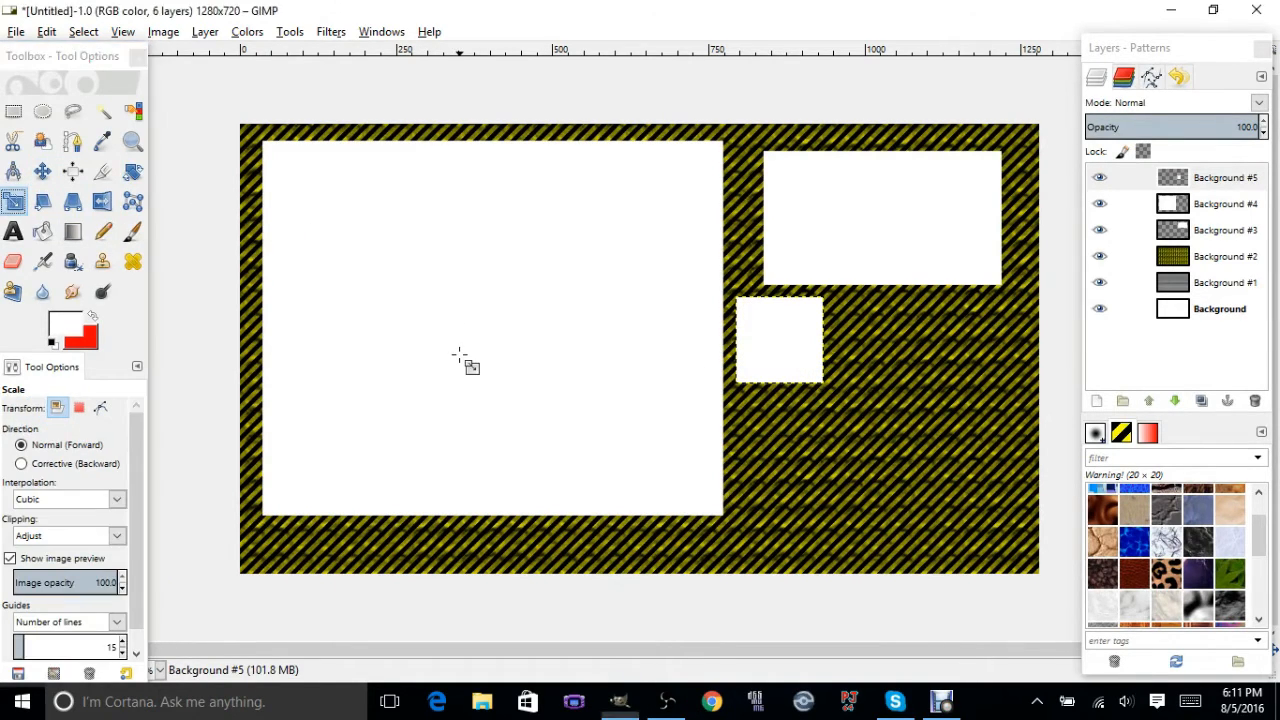
{"action": "left_click", "coordinate": [466, 366]}
{"action": "key", "text": "Tab"}
{"action": "key", "text": "Escape"}
{"action": "key", "text": "Tab"}
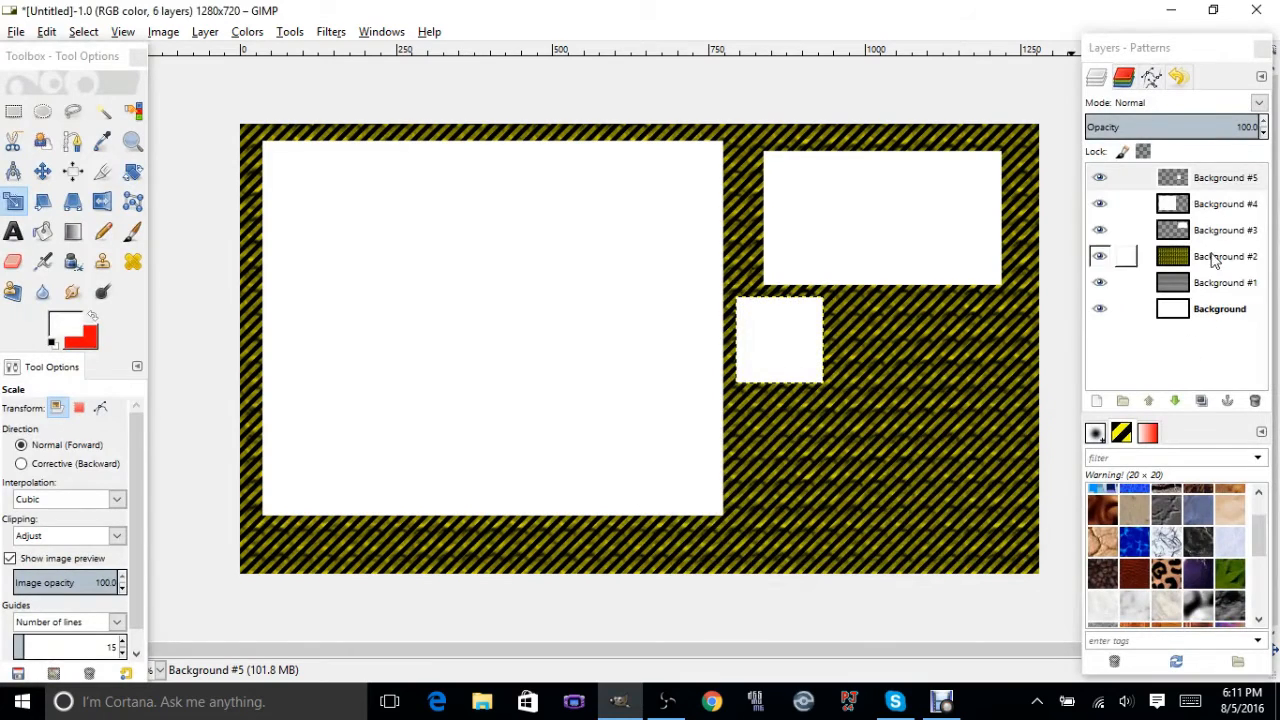
Step: Select the large panel's layer, Background #4, and scale its bottom edge upward, keeping the 738 px width, to leave a wide striped band below
{"action": "left_click", "coordinate": [1208, 210]}
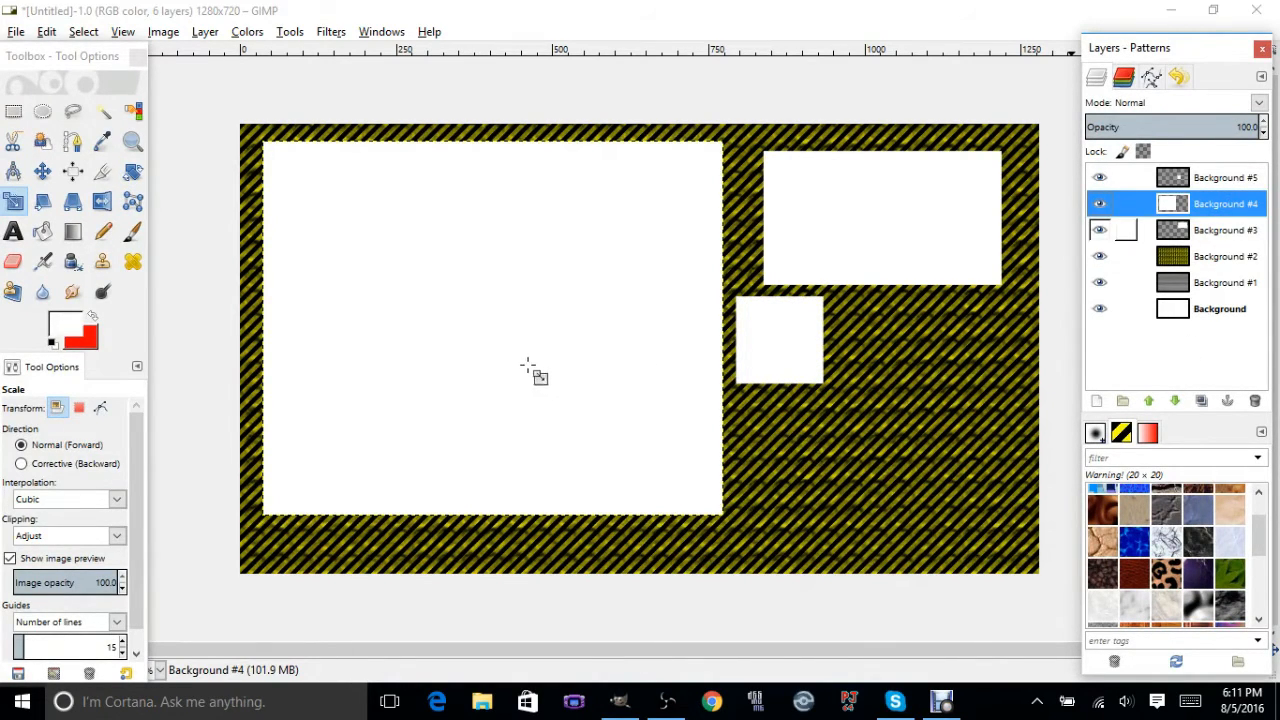
{"action": "left_click", "coordinate": [352, 313]}
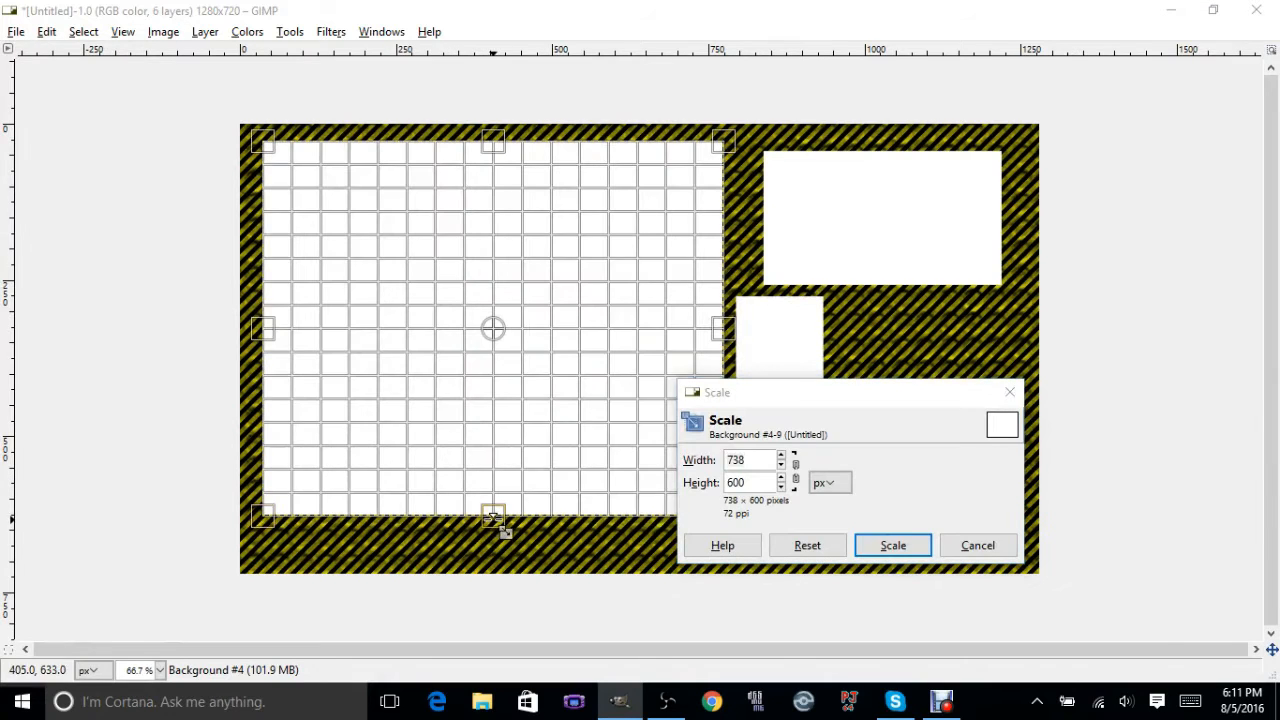
{"action": "left_click_drag", "start_coordinate": [494, 490], "coordinate": [494, 439]}
{"action": "left_click", "coordinate": [891, 547]}
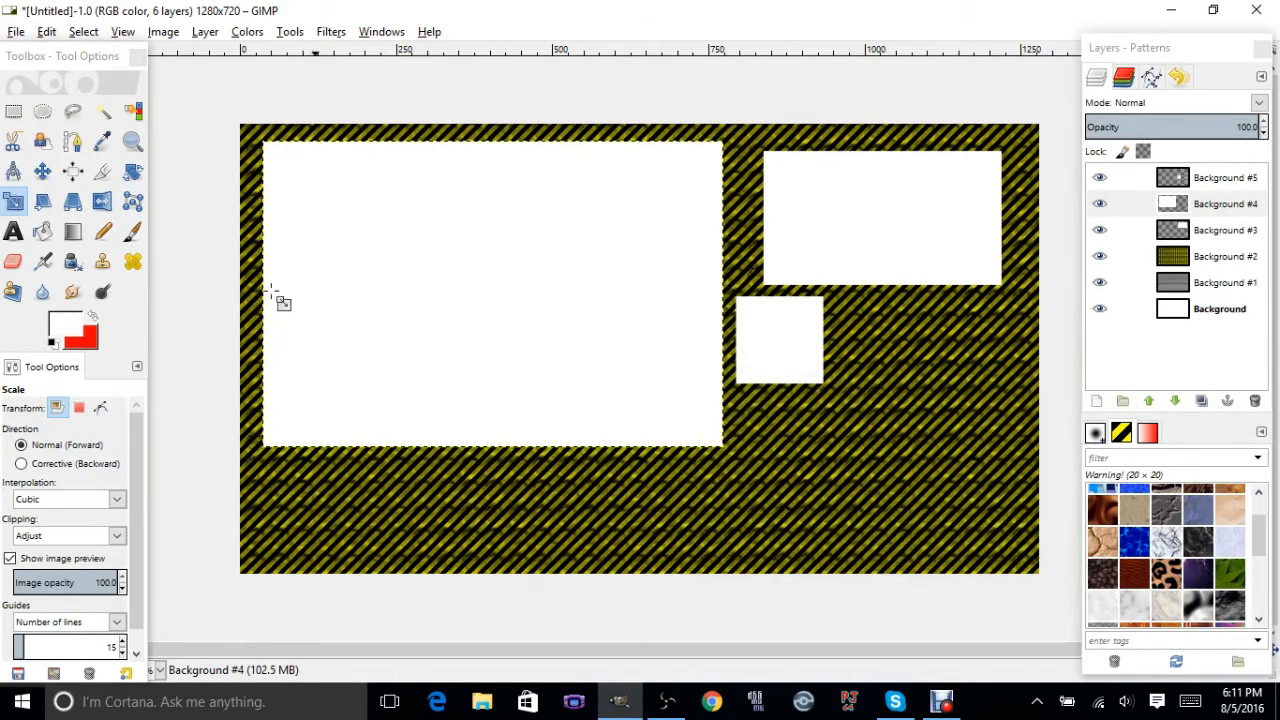
Step: Move the small white square on layer Background #5 into the canvas's lower-left corner, beneath the large panel
{"action": "left_click", "coordinate": [42, 171]}
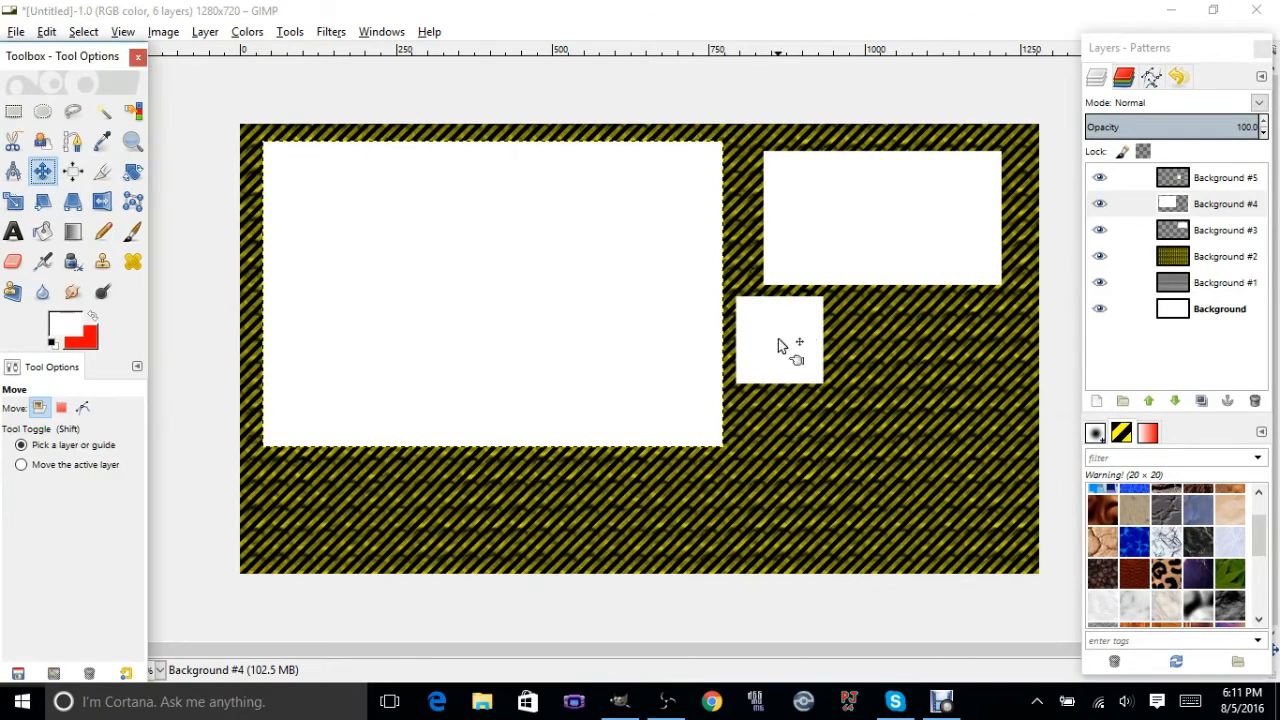
{"action": "left_click", "coordinate": [1225, 177]}
{"action": "left_click_drag", "start_coordinate": [791, 355], "coordinate": [302, 520]}
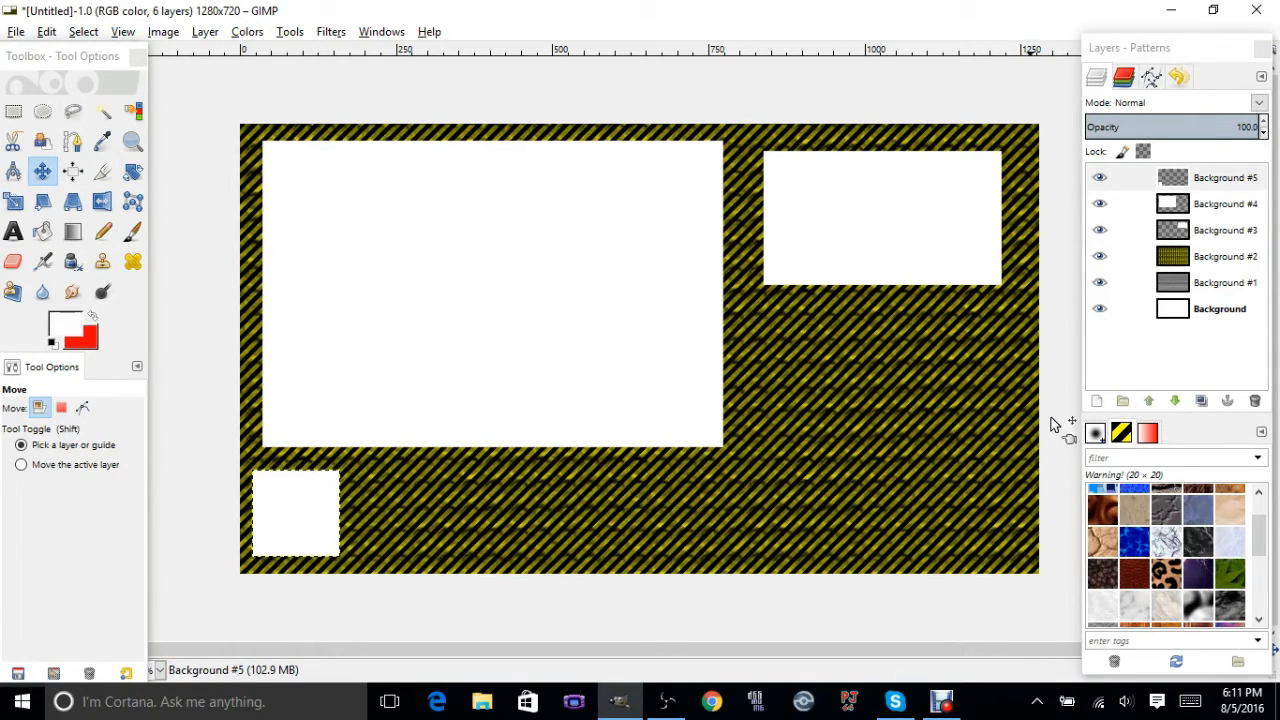
Step: Duplicate the small square's layer and place the copy to its right with a narrow striped gap between them
{"action": "left_click", "coordinate": [1240, 178]}
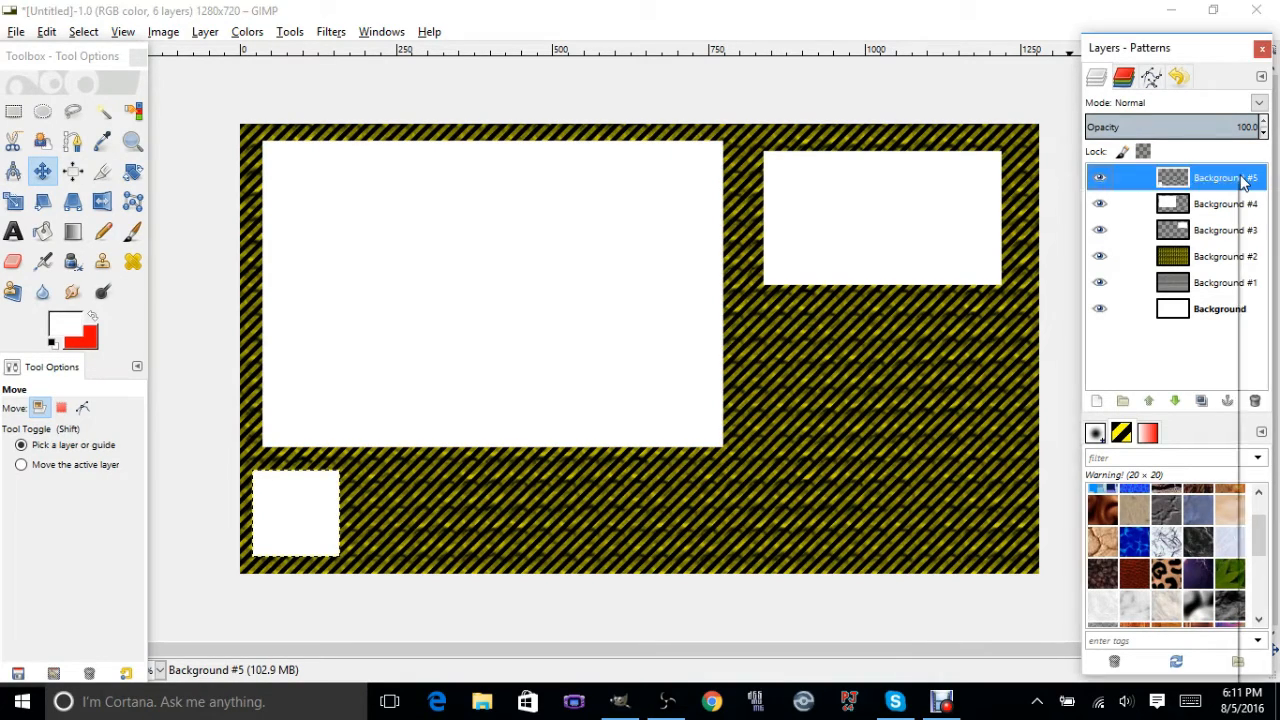
{"action": "right_click", "coordinate": [1240, 178]}
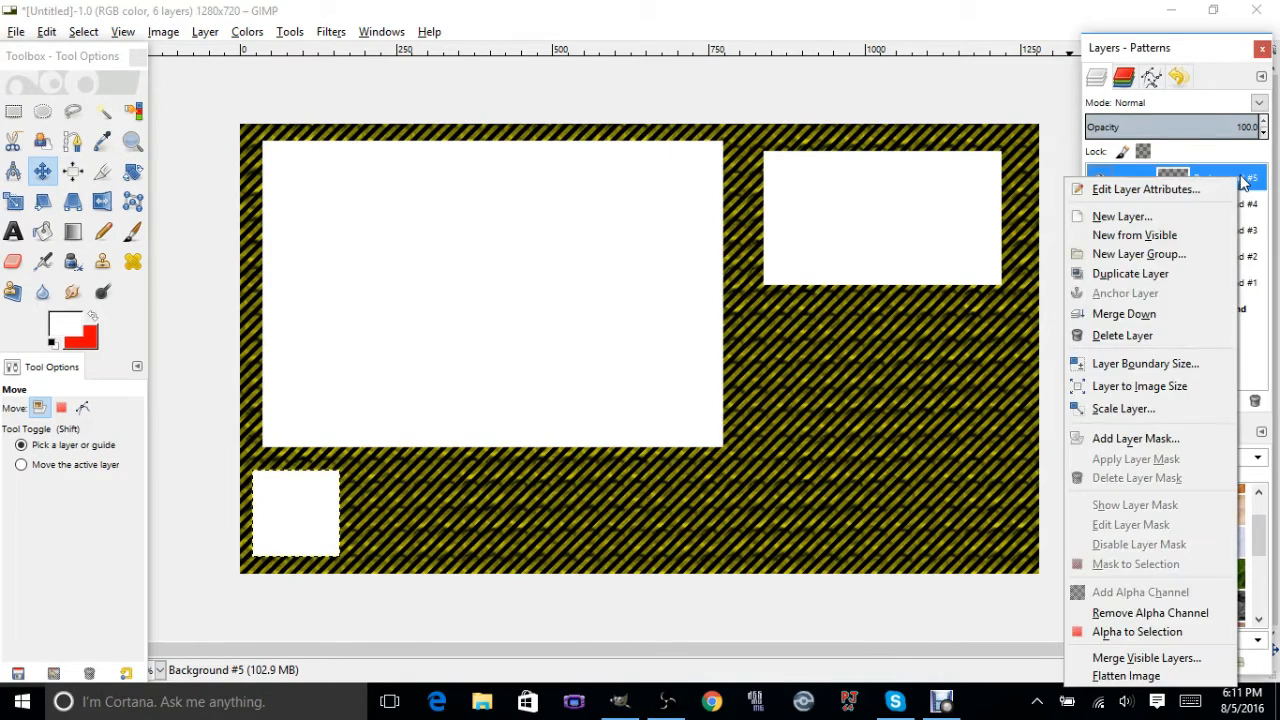
{"action": "left_click", "coordinate": [1188, 279]}
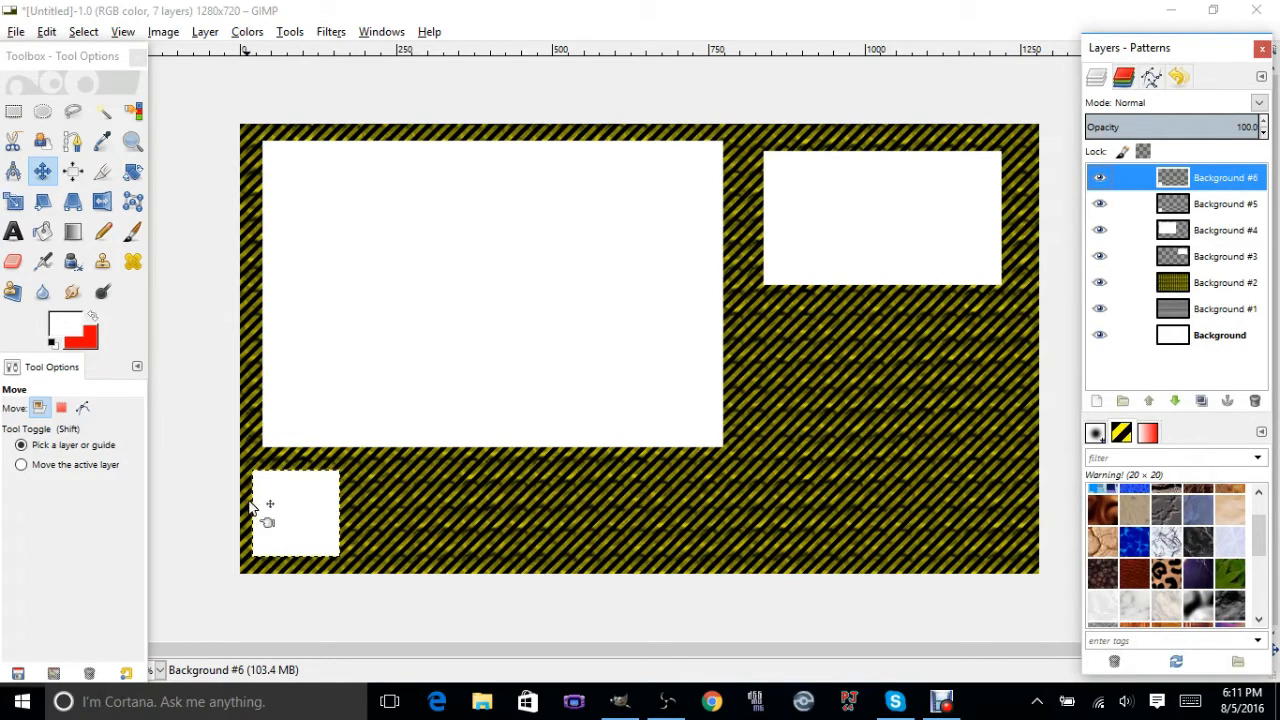
{"action": "left_click_drag", "start_coordinate": [306, 520], "coordinate": [399, 519]}
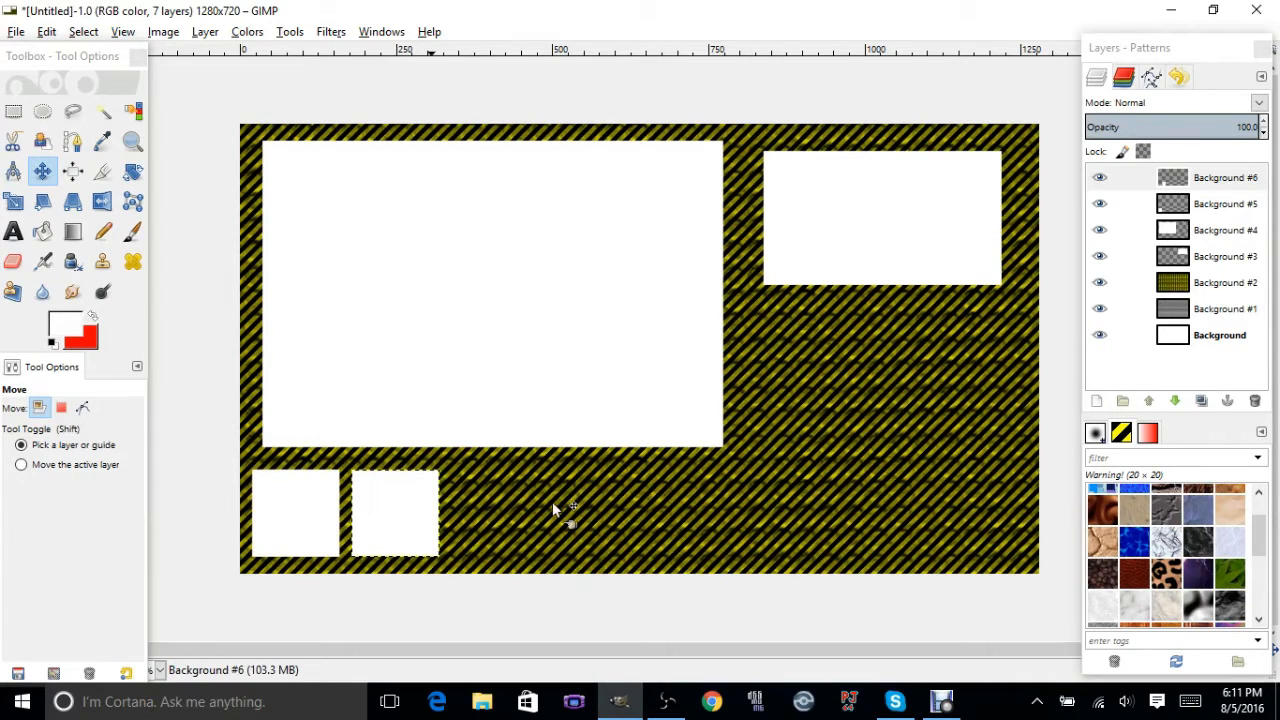
Step: Duplicate the small square twice more, placing the copies as the third and fourth evenly spaced squares in the bottom row
{"action": "right_click", "coordinate": [1237, 187]}
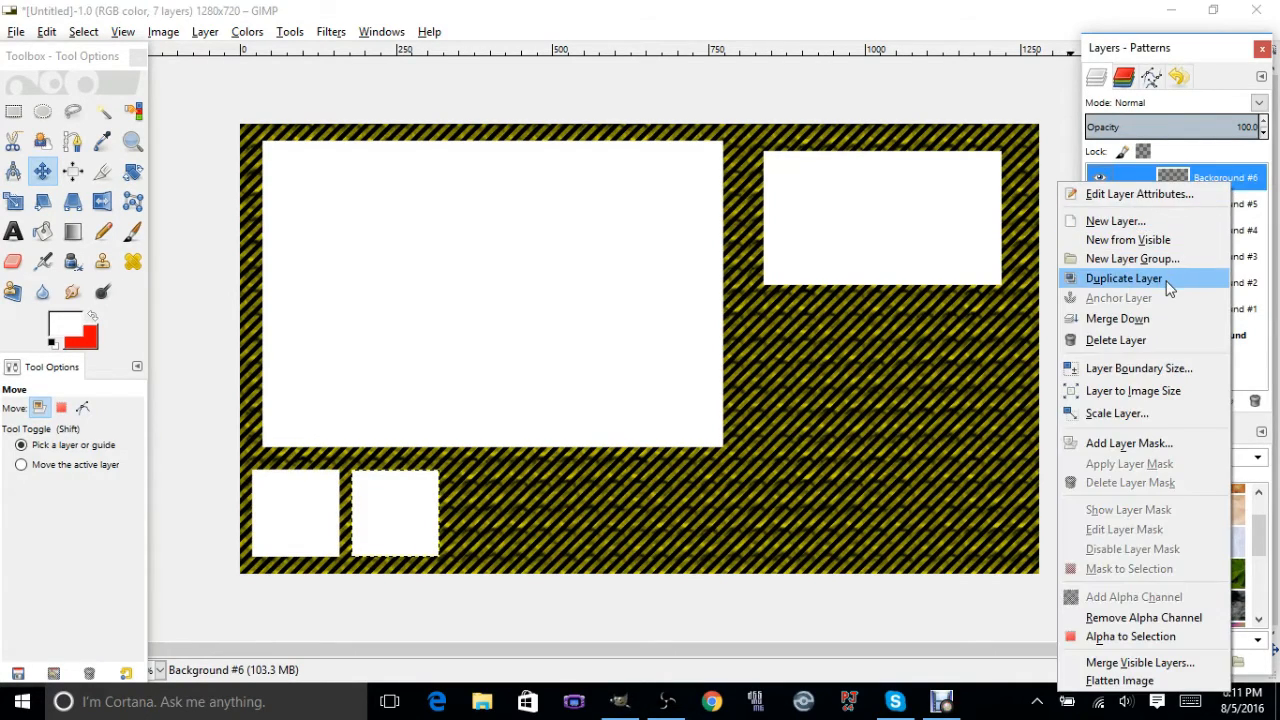
{"action": "left_click", "coordinate": [1124, 278]}
{"action": "left_click_drag", "start_coordinate": [403, 534], "coordinate": [503, 538]}
{"action": "right_click", "coordinate": [1118, 186]}
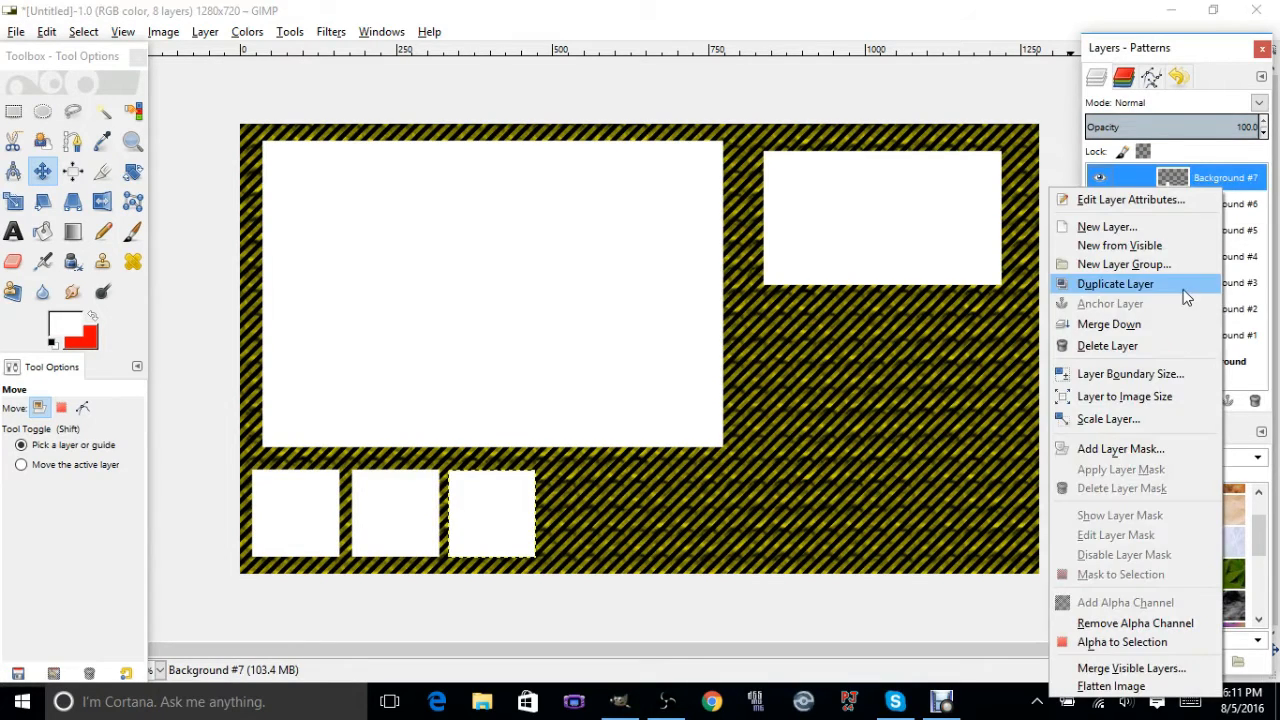
{"action": "left_click", "coordinate": [1185, 290]}
{"action": "left_click_drag", "start_coordinate": [504, 525], "coordinate": [602, 518]}
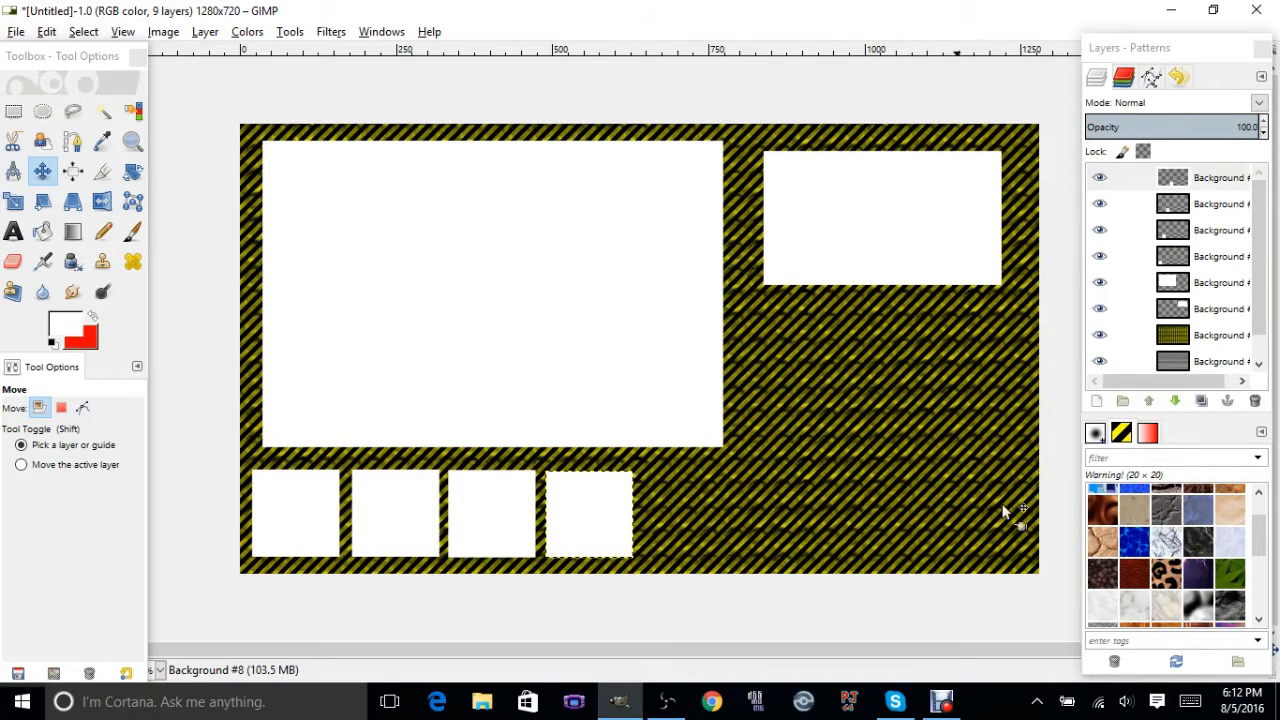
Step: Duplicate the small square twice more, placing the copies as the fifth and sixth evenly spaced squares in the bottom row
{"action": "right_click", "coordinate": [1190, 180]}
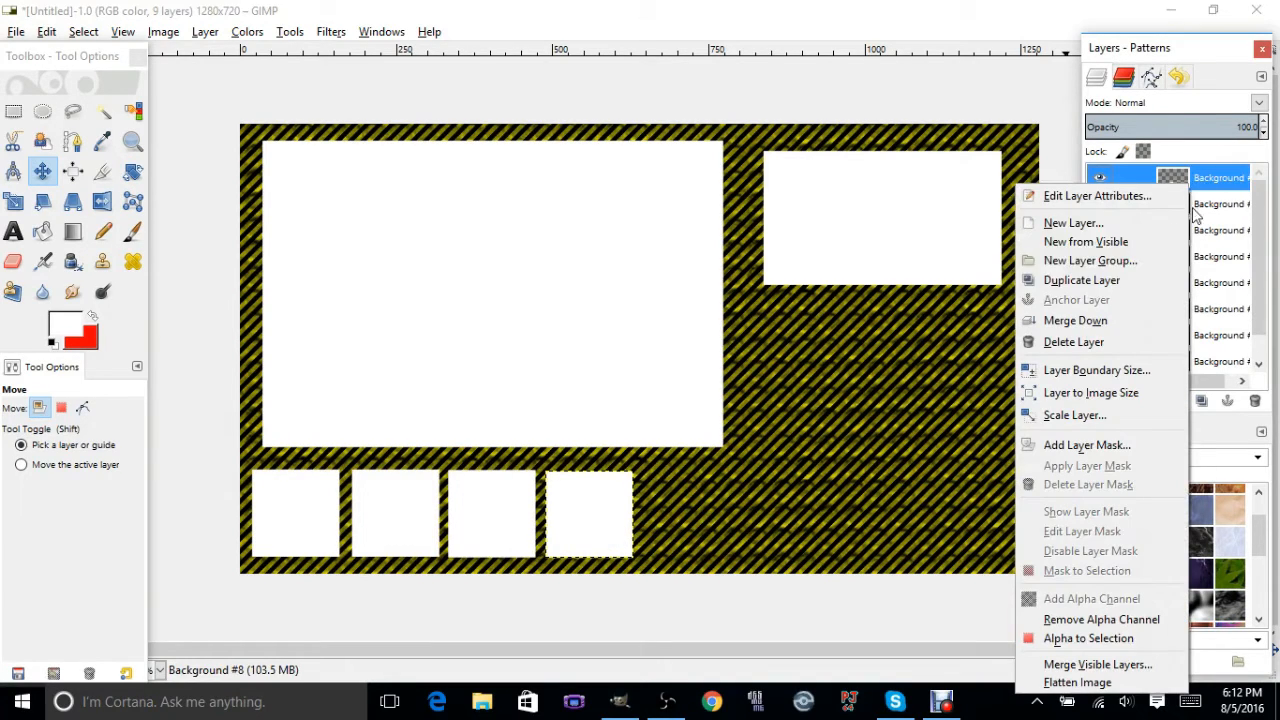
{"action": "left_click", "coordinate": [1118, 281]}
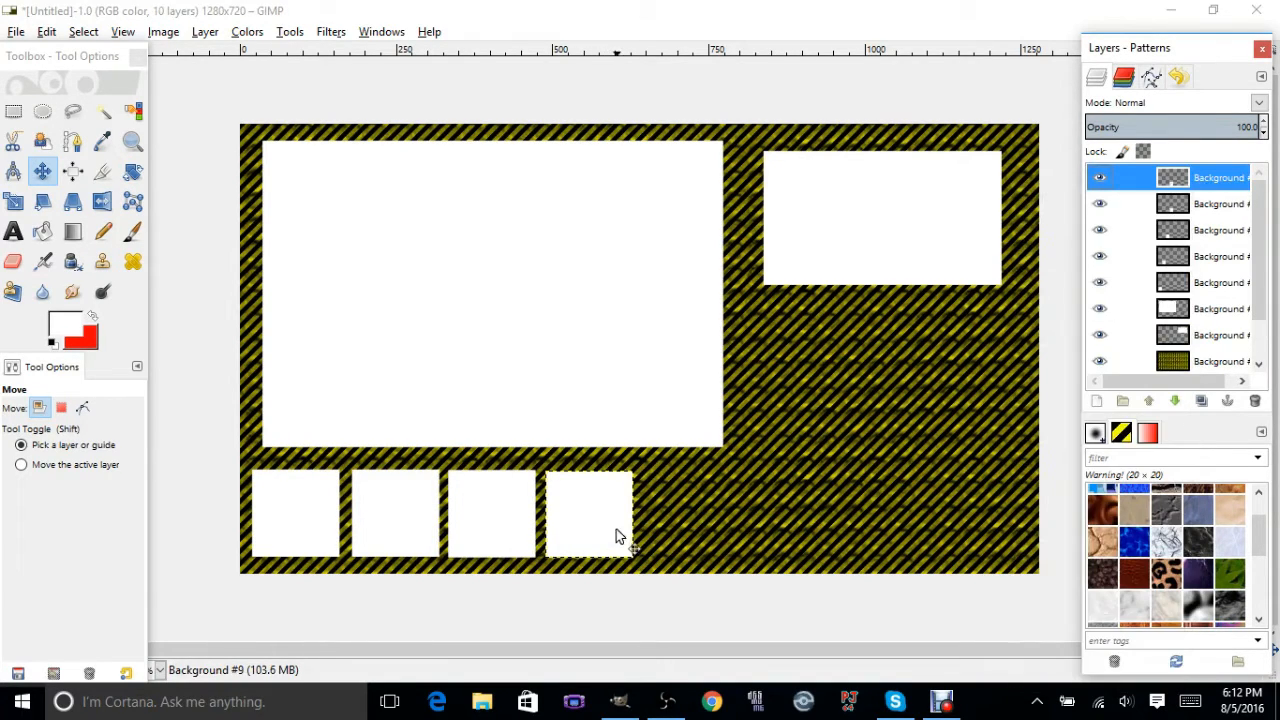
{"action": "left_click_drag", "start_coordinate": [614, 531], "coordinate": [703, 532]}
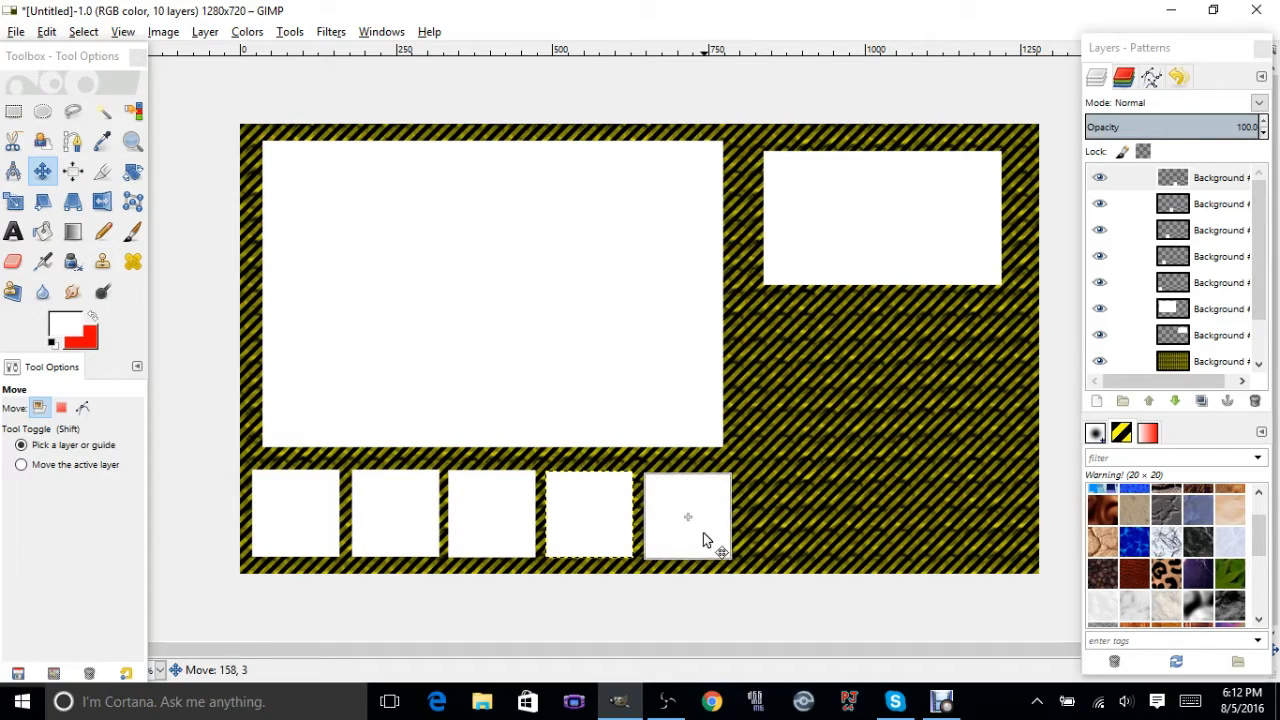
{"action": "right_click", "coordinate": [1197, 174]}
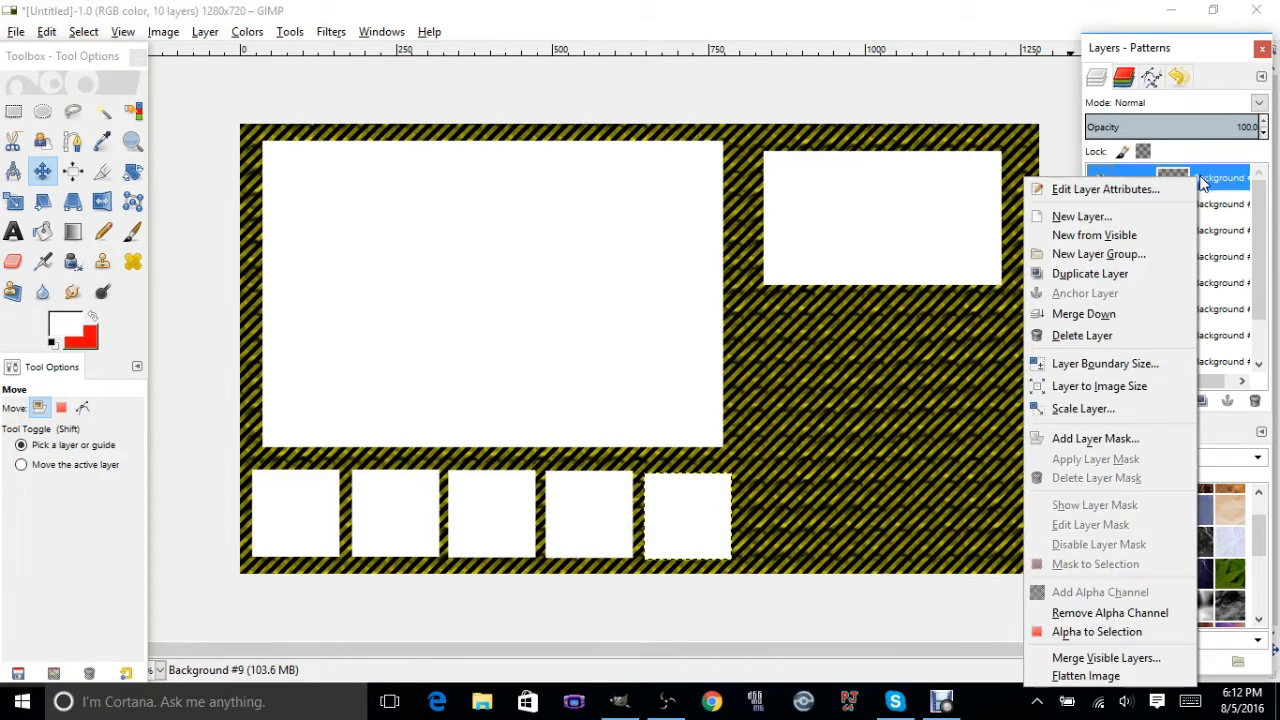
{"action": "left_click", "coordinate": [1137, 275]}
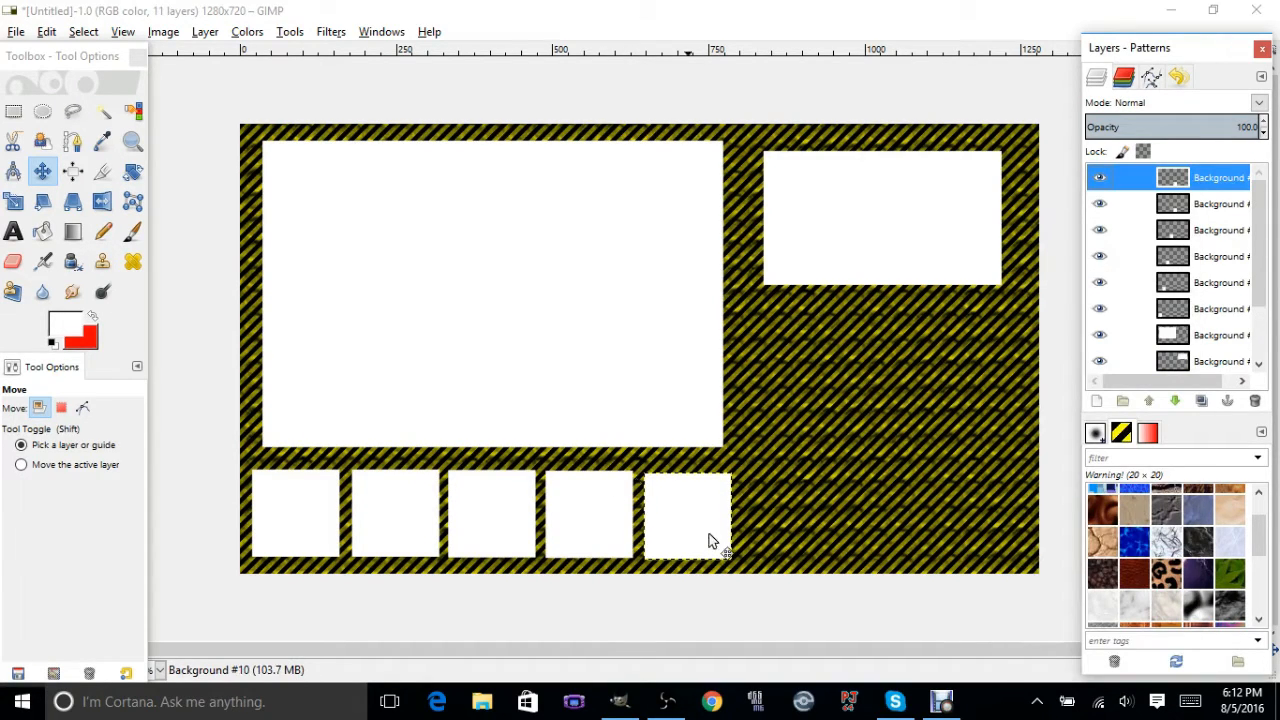
{"action": "left_click_drag", "start_coordinate": [705, 535], "coordinate": [806, 504]}
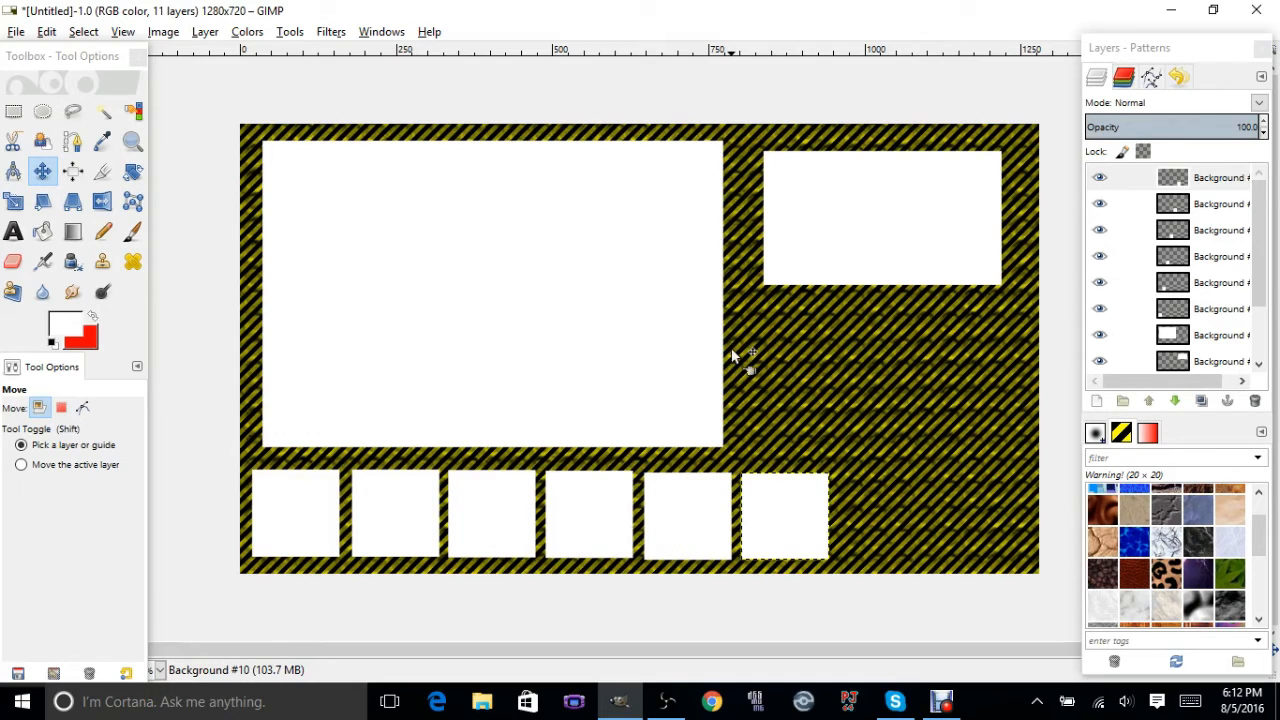
Step: Export the layered image to the Desktop as Layout Unfinished.png with the default PNG options
{"action": "left_click", "coordinate": [20, 32]}
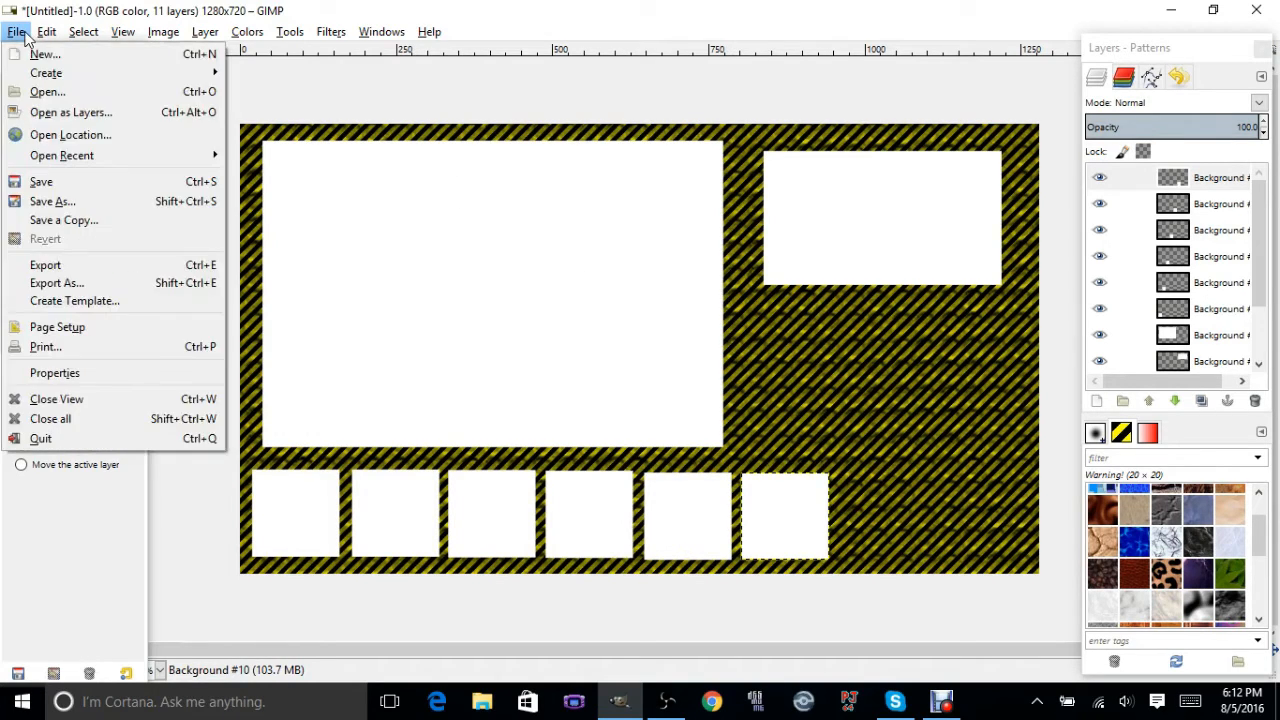
{"action": "mouse_move", "coordinate": [34, 37]}
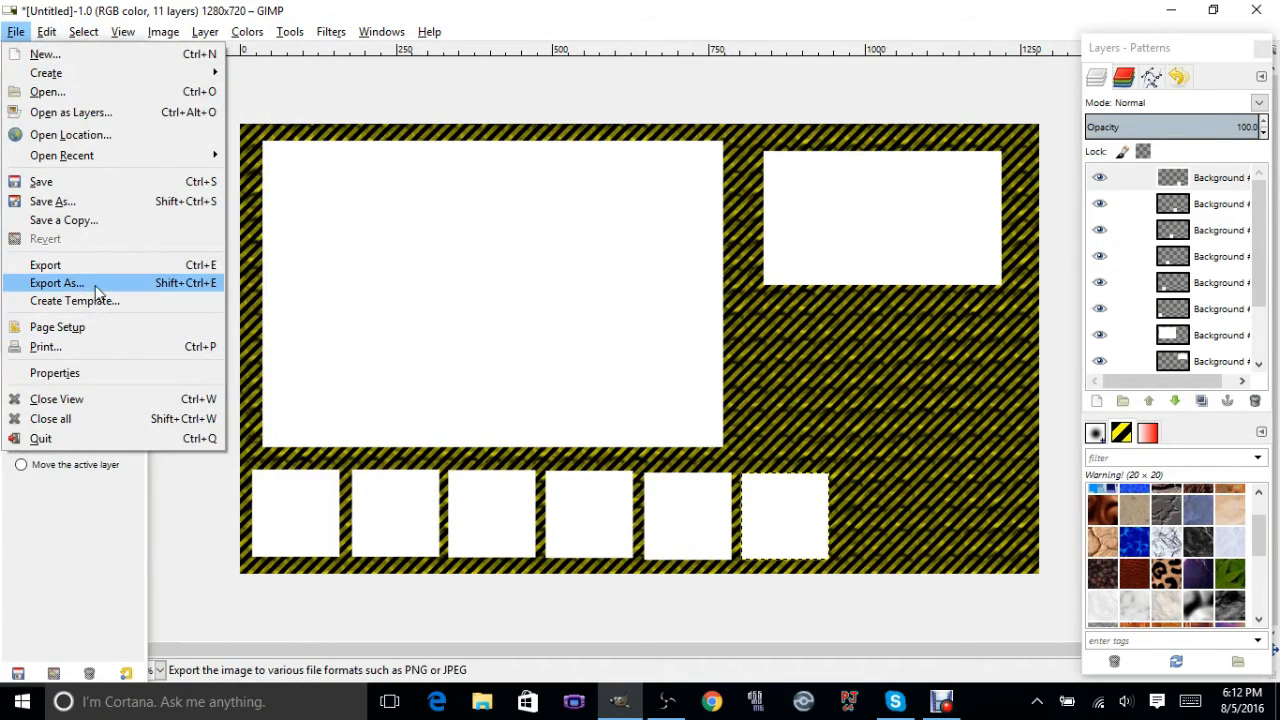
{"action": "left_click", "coordinate": [101, 286]}
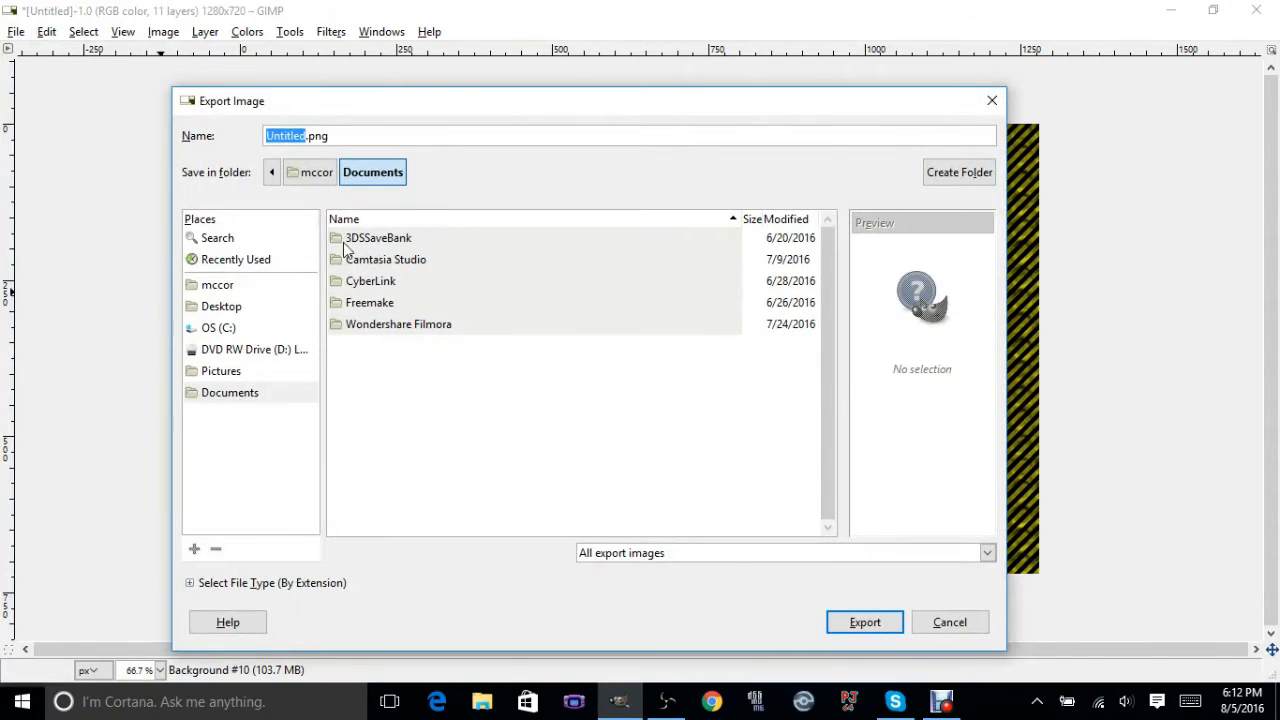
{"action": "type", "text": "Layout Unfinish"}
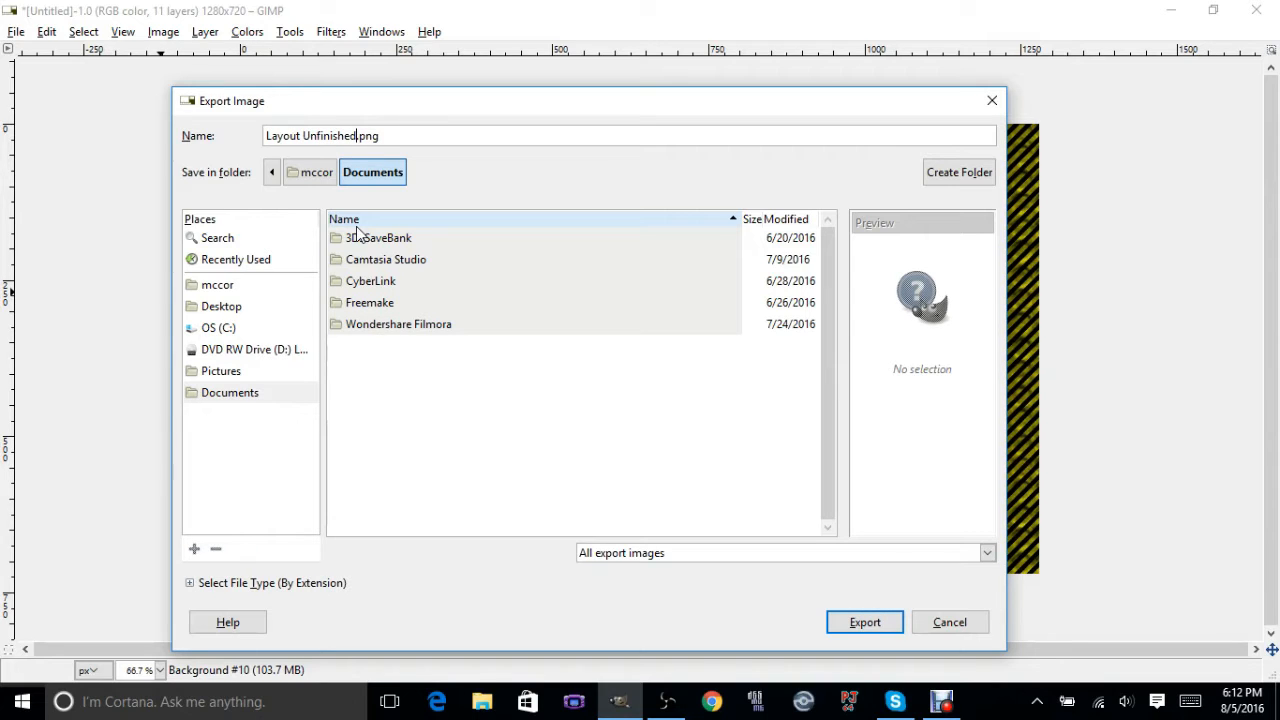
{"action": "left_click", "coordinate": [268, 316]}
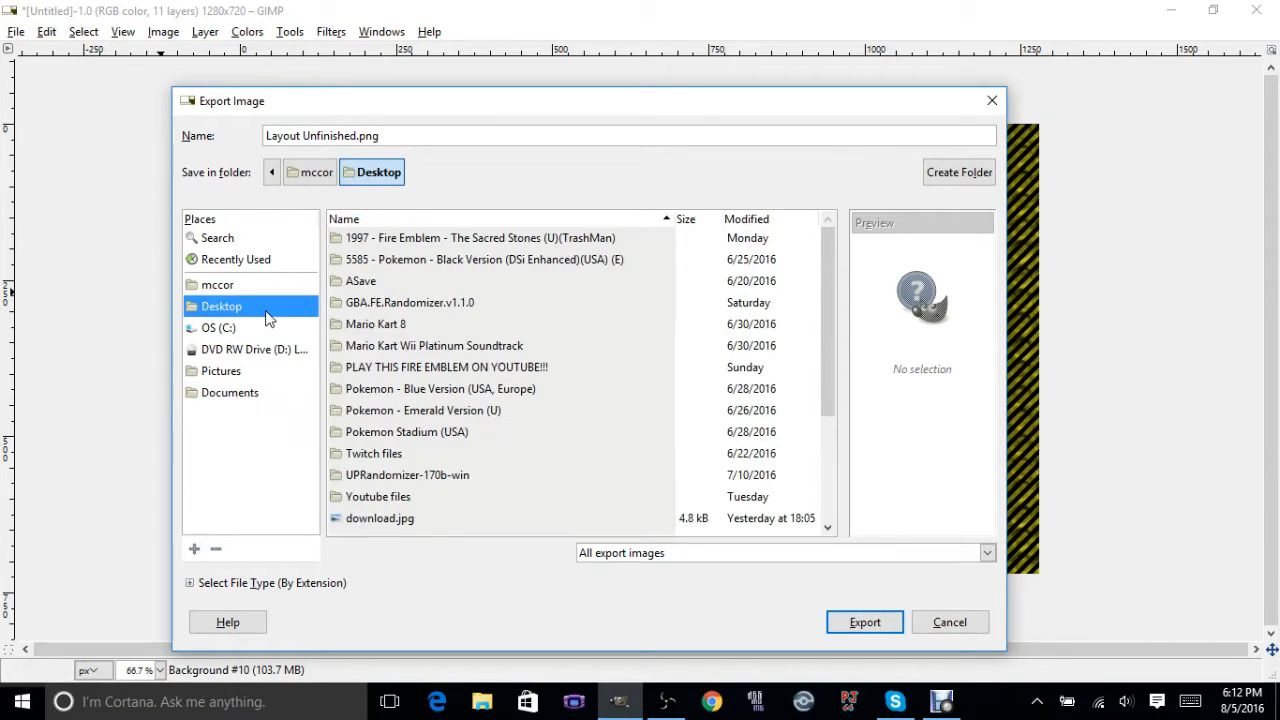
{"action": "left_click", "coordinate": [855, 627]}
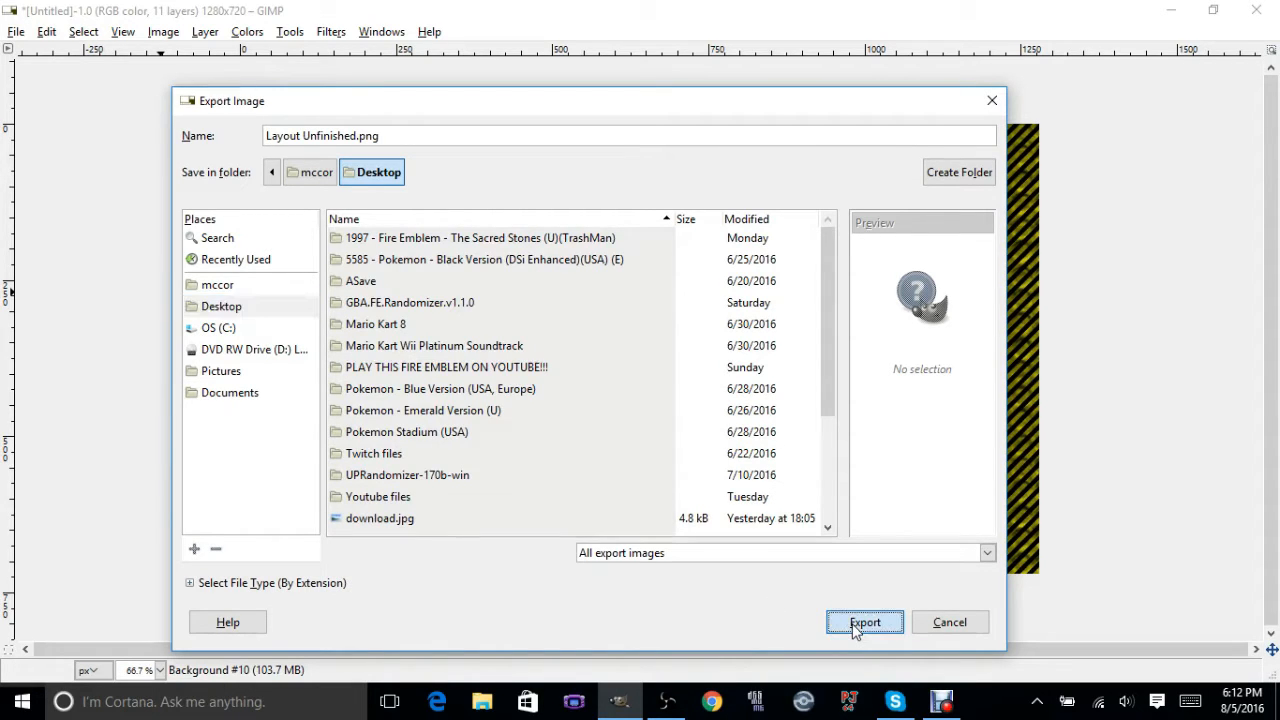
{"action": "left_click", "coordinate": [659, 529]}
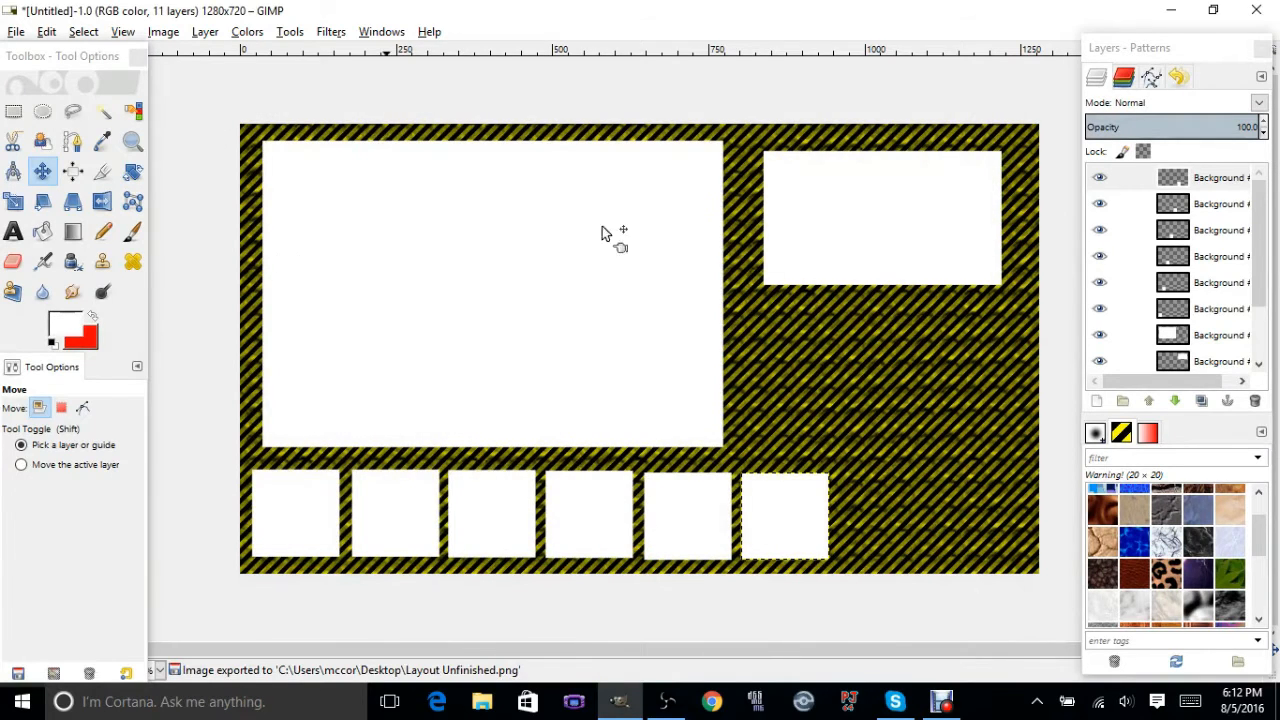
Step: Close the layered image without saving and open Layout Unfinished.png from the desktop in a maximized image window
{"action": "left_click", "coordinate": [1253, 12]}
{"action": "left_click", "coordinate": [687, 472]}
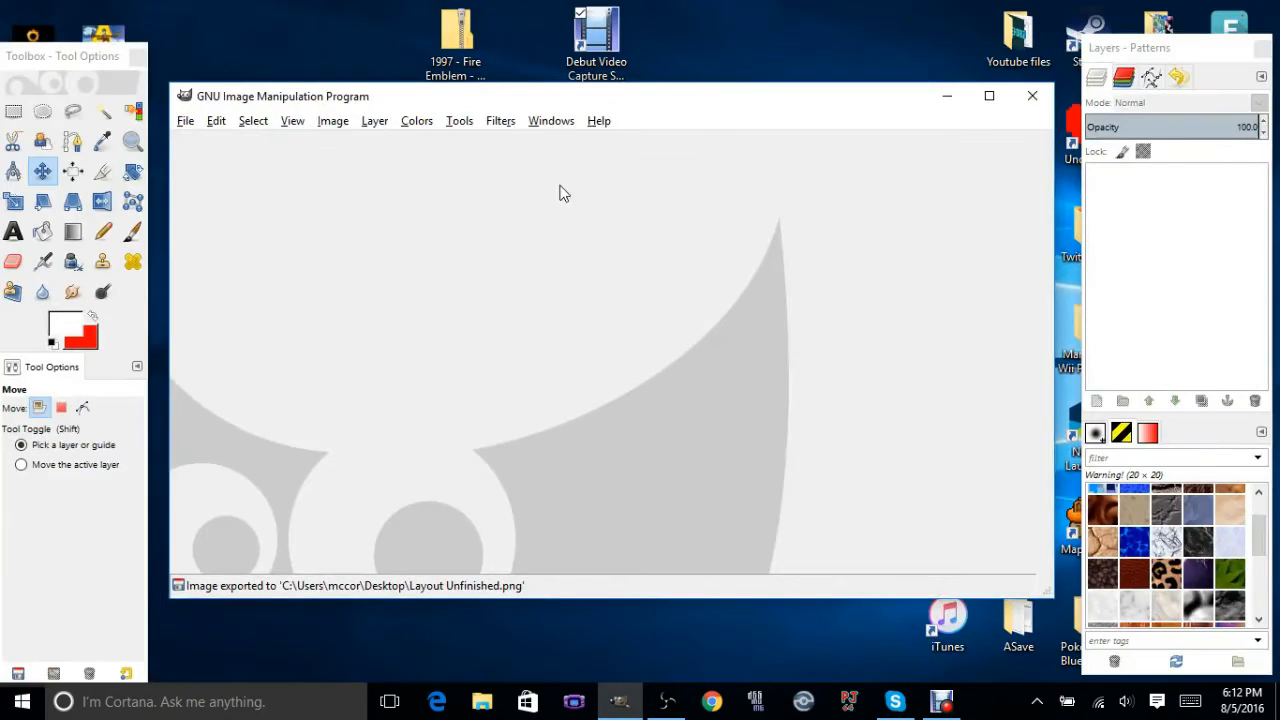
{"action": "left_click_drag", "start_coordinate": [74, 62], "coordinate": [267, 78]}
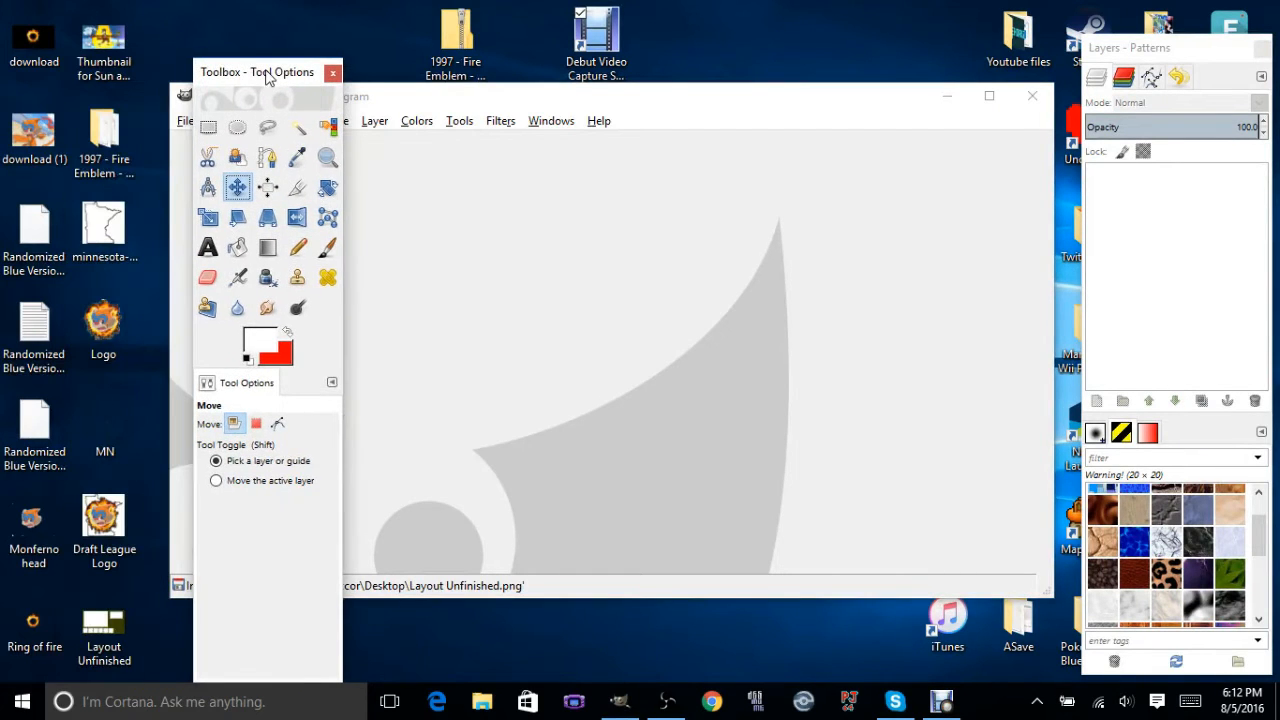
{"action": "left_click", "coordinate": [107, 638]}
{"action": "left_click_drag", "start_coordinate": [107, 638], "coordinate": [583, 457]}
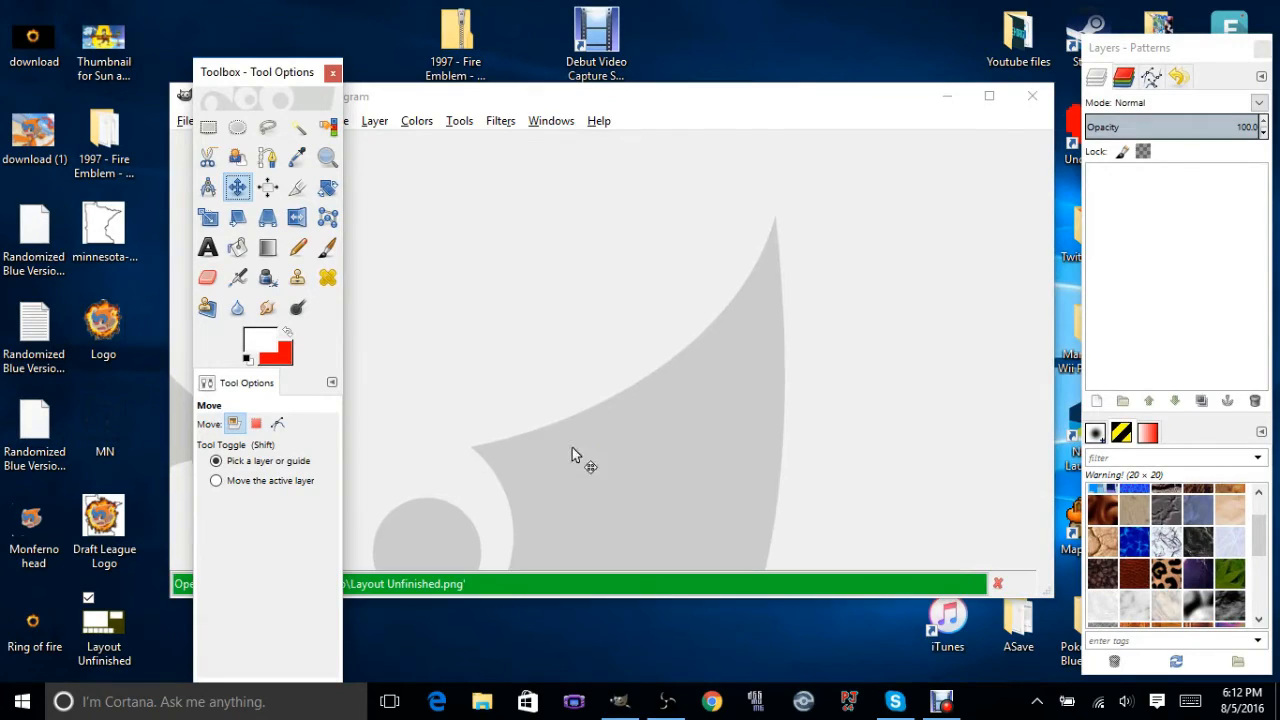
{"action": "left_click_drag", "start_coordinate": [282, 79], "coordinate": [100, 72]}
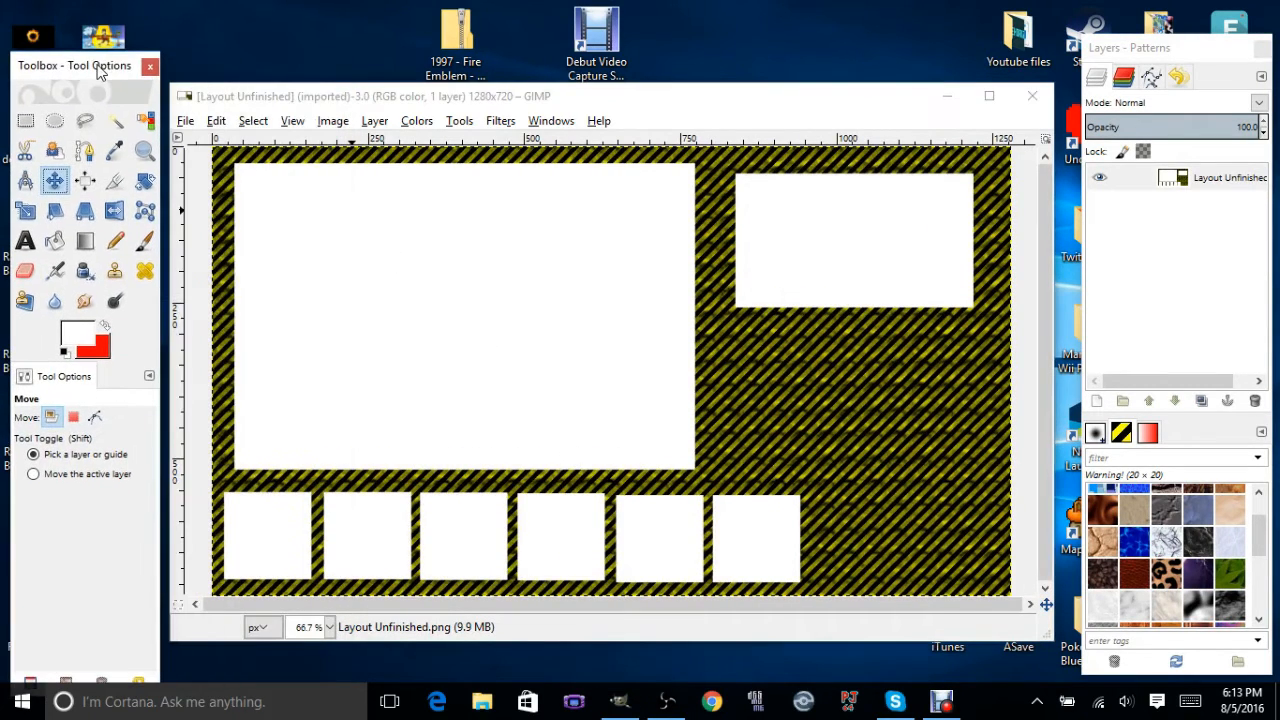
{"action": "left_click", "coordinate": [989, 95]}
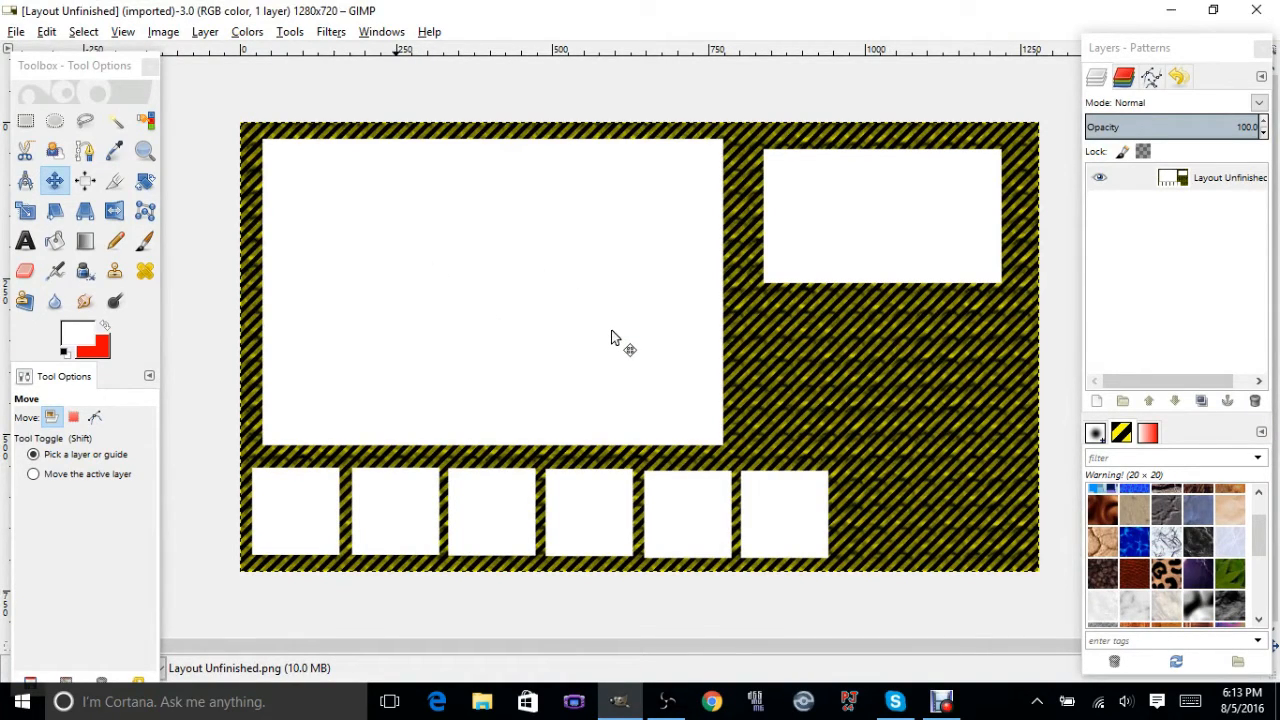
Step: Add a White (full opacity) layer mask to the imported layout layer and apply the mask
{"action": "left_click", "coordinate": [210, 34]}
{"action": "mouse_move", "coordinate": [266, 216]}
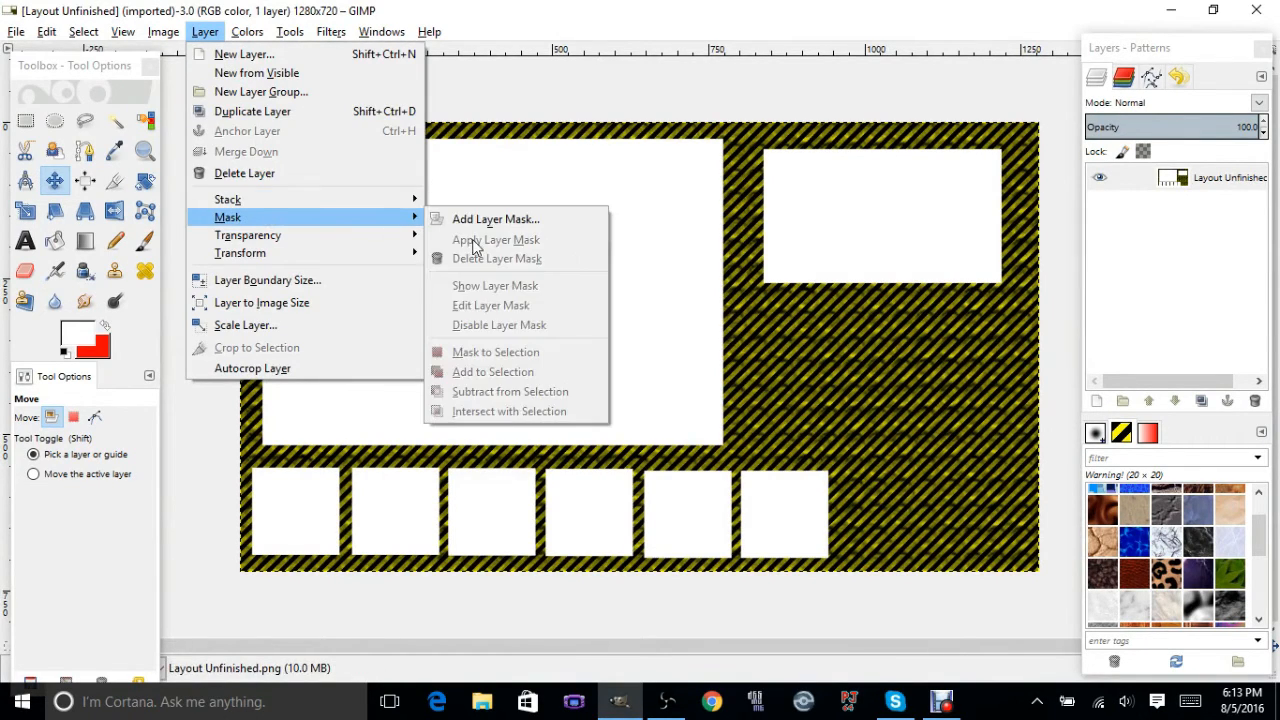
{"action": "left_click", "coordinate": [490, 219]}
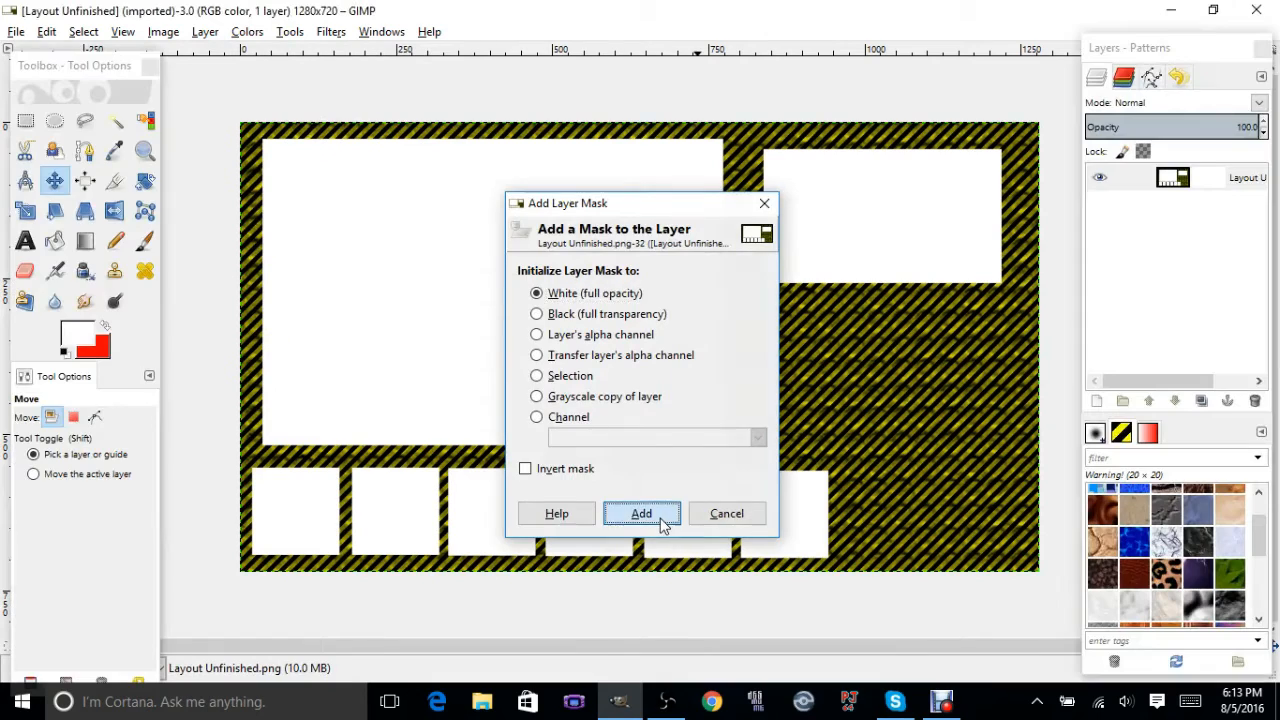
{"action": "left_click", "coordinate": [660, 518]}
{"action": "left_click", "coordinate": [213, 38]}
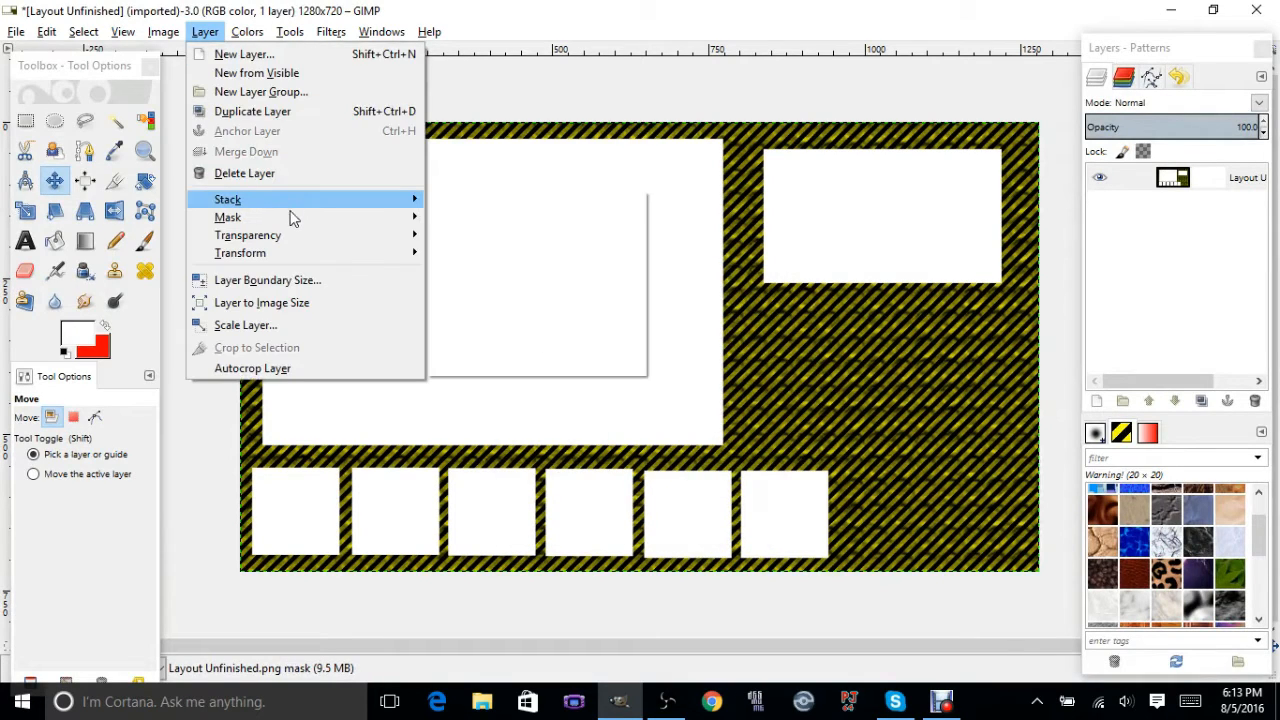
{"action": "mouse_move", "coordinate": [295, 217]}
{"action": "left_click", "coordinate": [508, 240]}
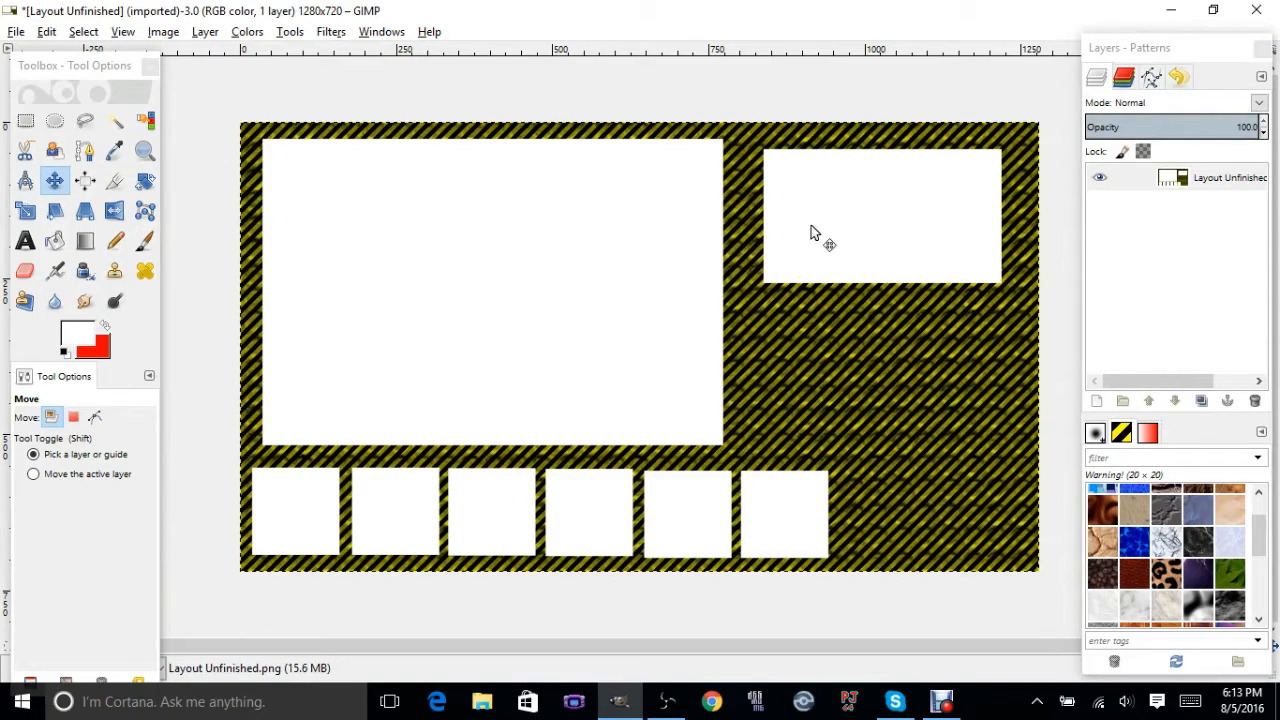
Step: Select each of the two large white panels with Fuzzy Select and delete their fill to transparency
{"action": "left_click", "coordinate": [116, 124]}
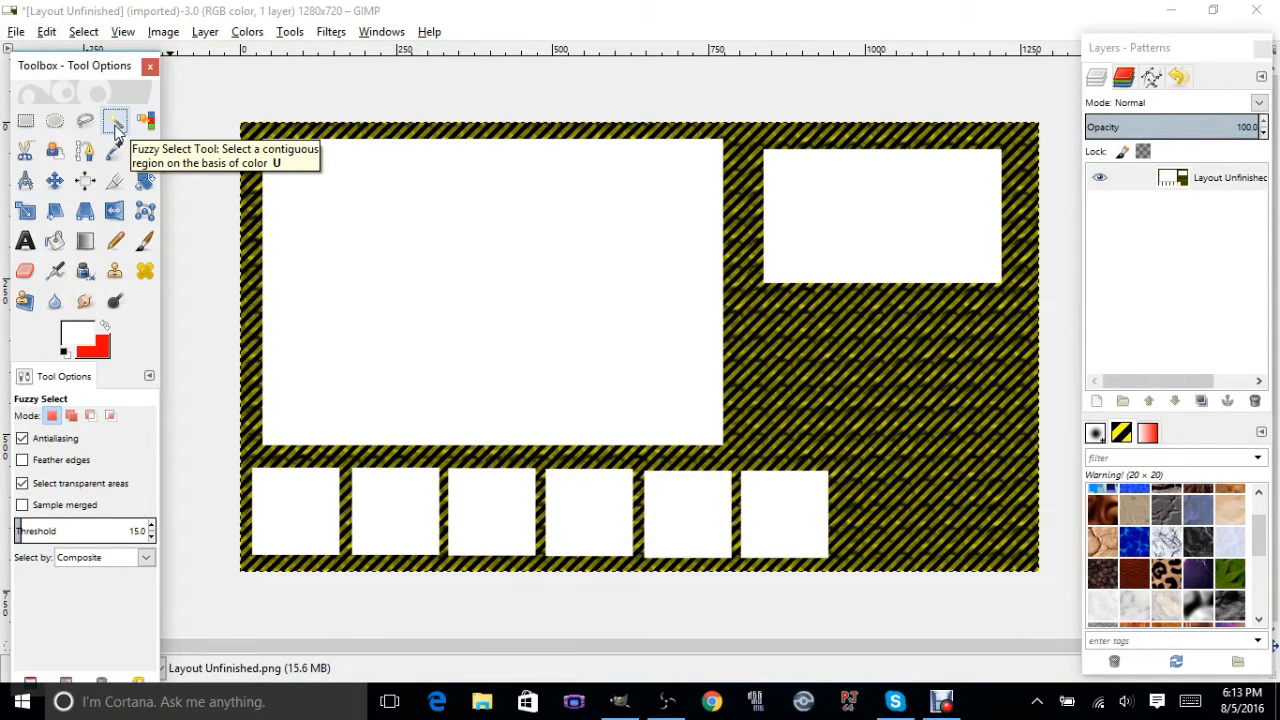
{"action": "left_click", "coordinate": [349, 254]}
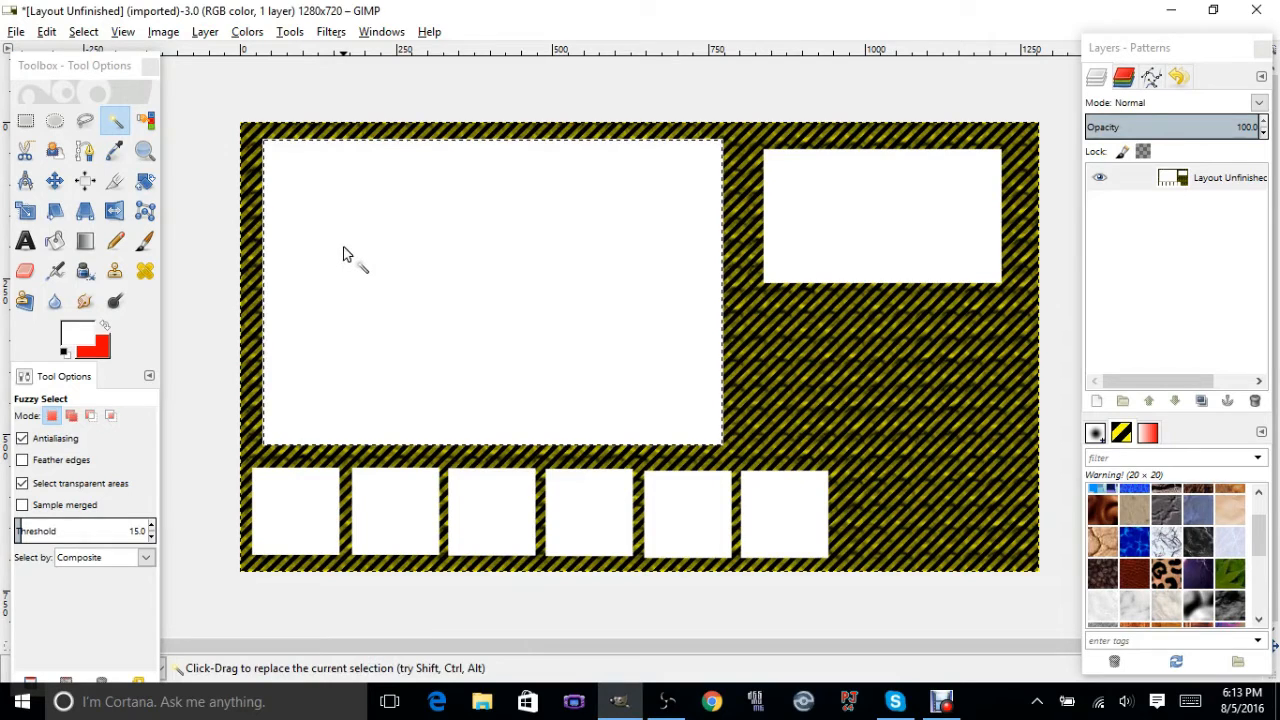
{"action": "key", "text": "Delete"}
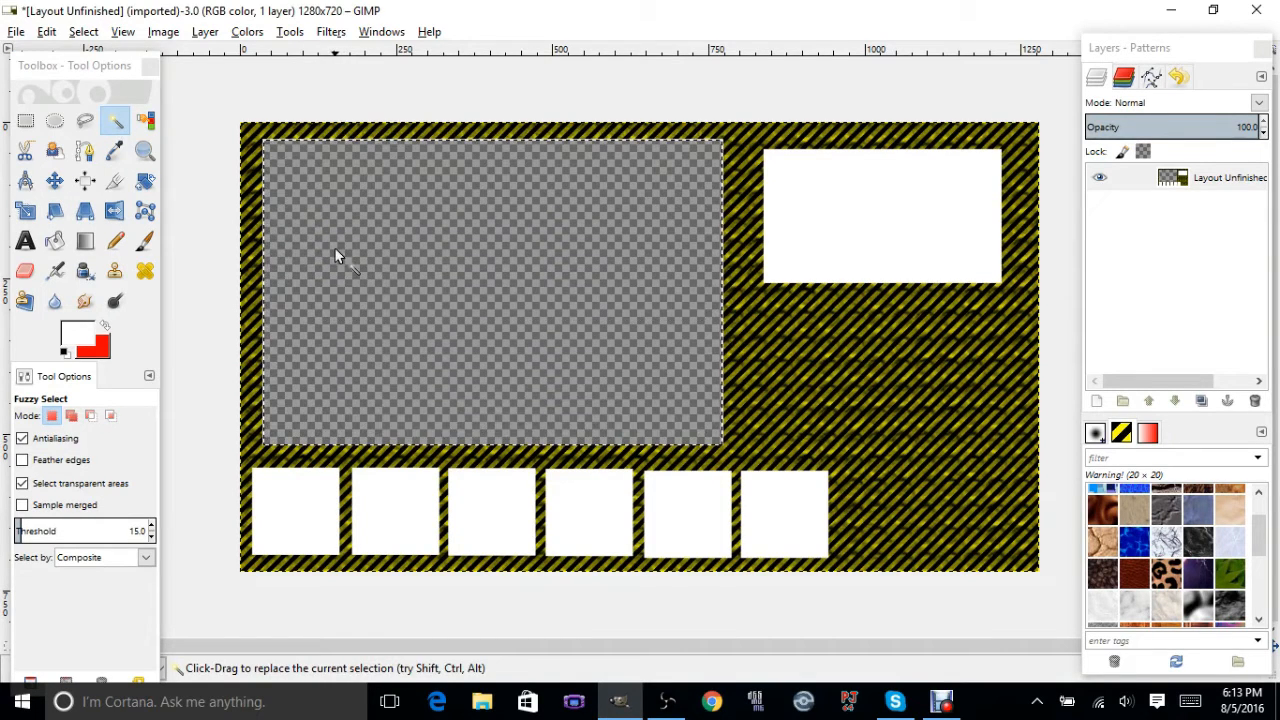
{"action": "left_click", "coordinate": [877, 251]}
{"action": "key", "text": "Delete"}
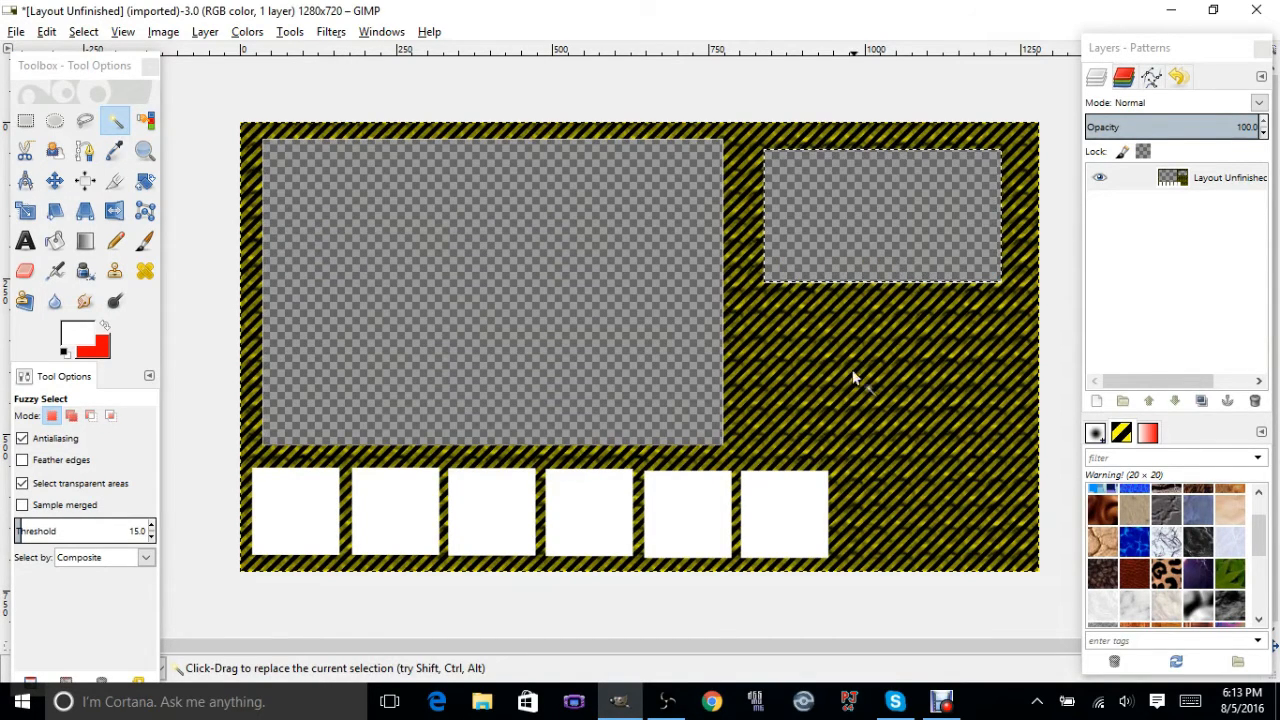
Step: Fuzzy-select the six small white squares in the bottom row one at a time and delete each to transparency
{"action": "left_click", "coordinate": [804, 518]}
{"action": "key", "text": "Delete"}
{"action": "left_click", "coordinate": [703, 518]}
{"action": "key", "text": "Delete"}
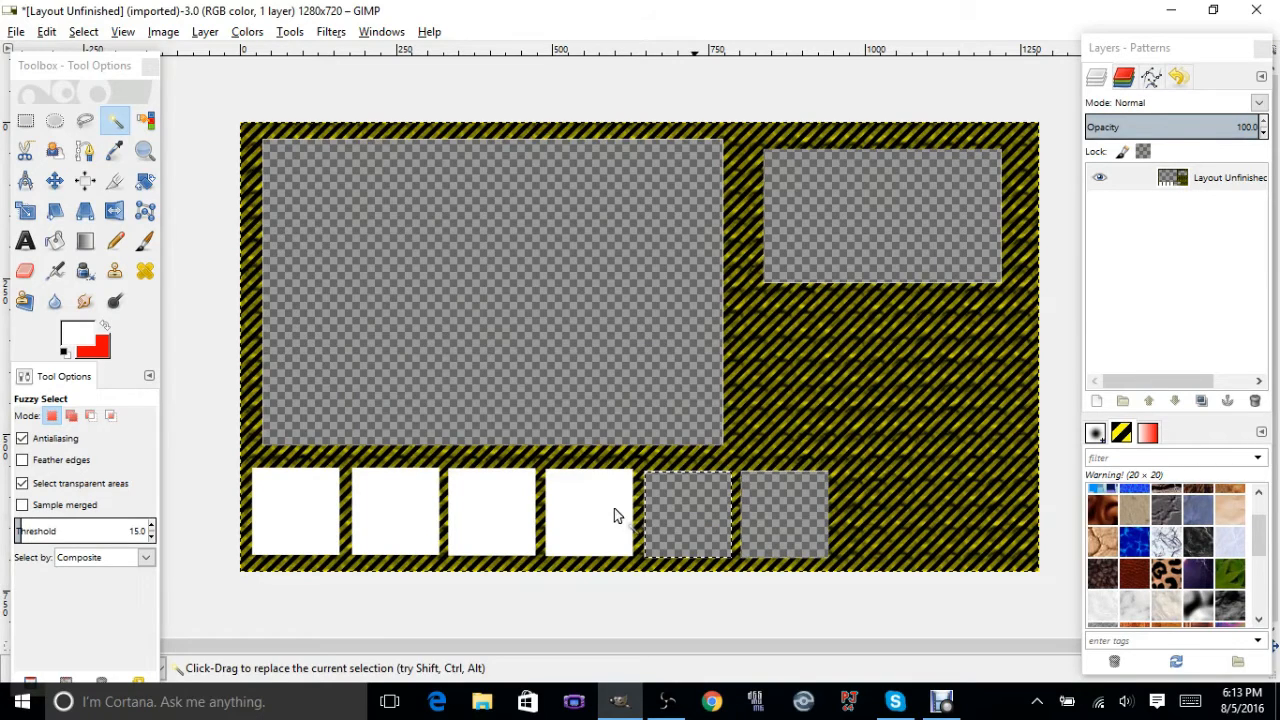
{"action": "left_click", "coordinate": [610, 510]}
{"action": "key", "text": "Delete"}
{"action": "left_click", "coordinate": [430, 535]}
{"action": "key", "text": "Delete"}
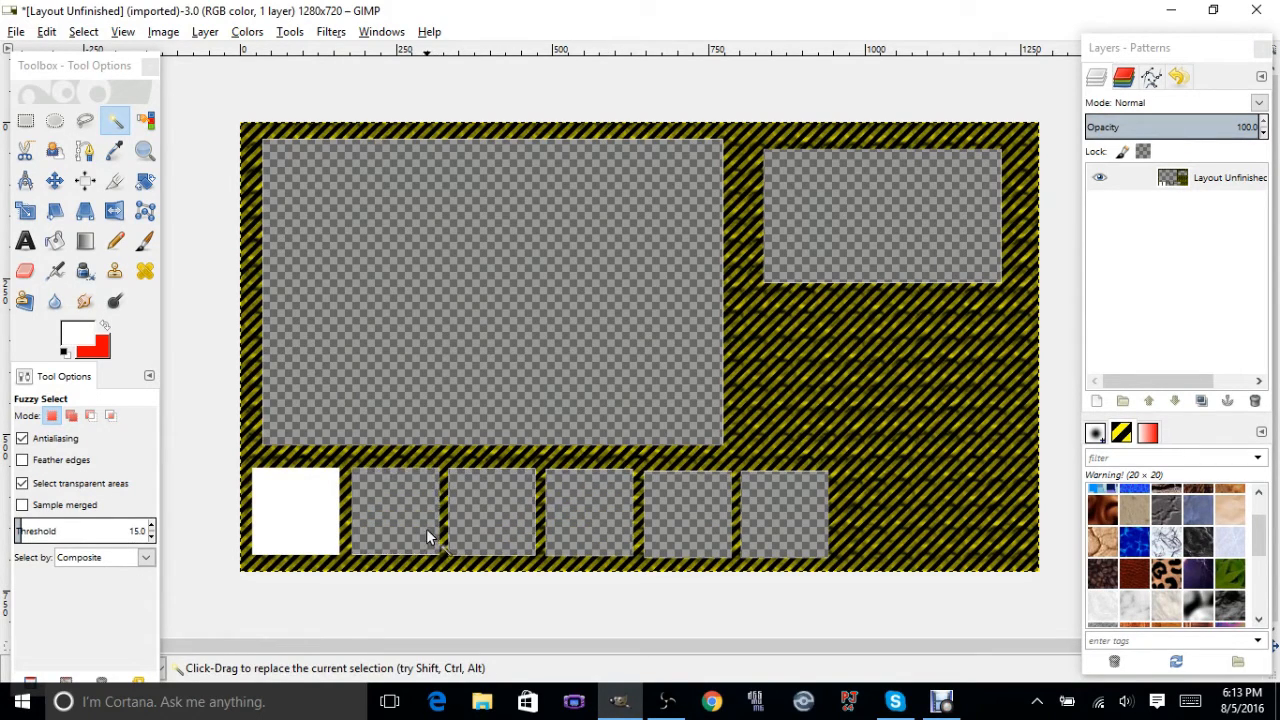
{"action": "left_click", "coordinate": [315, 532]}
{"action": "key", "text": "Delete"}
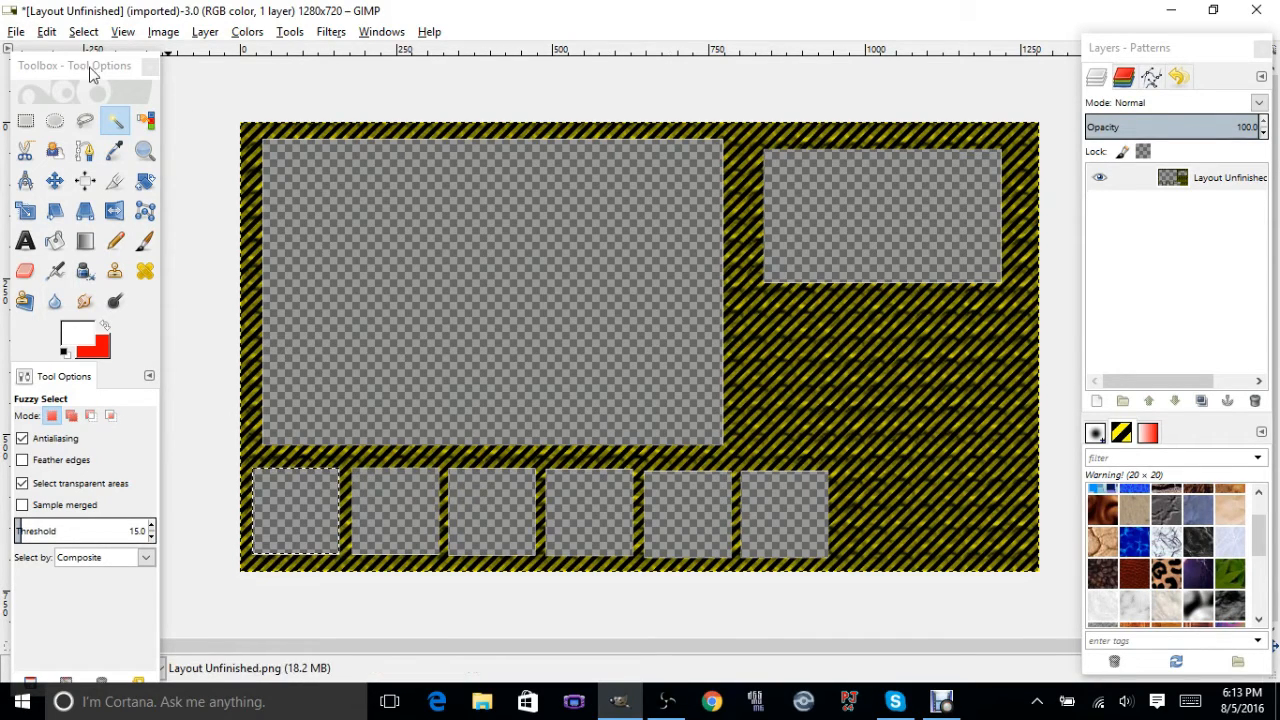
Step: Export the cut-out layout to the Desktop as Finished Layout.png with the default PNG options
{"action": "left_click", "coordinate": [15, 31]}
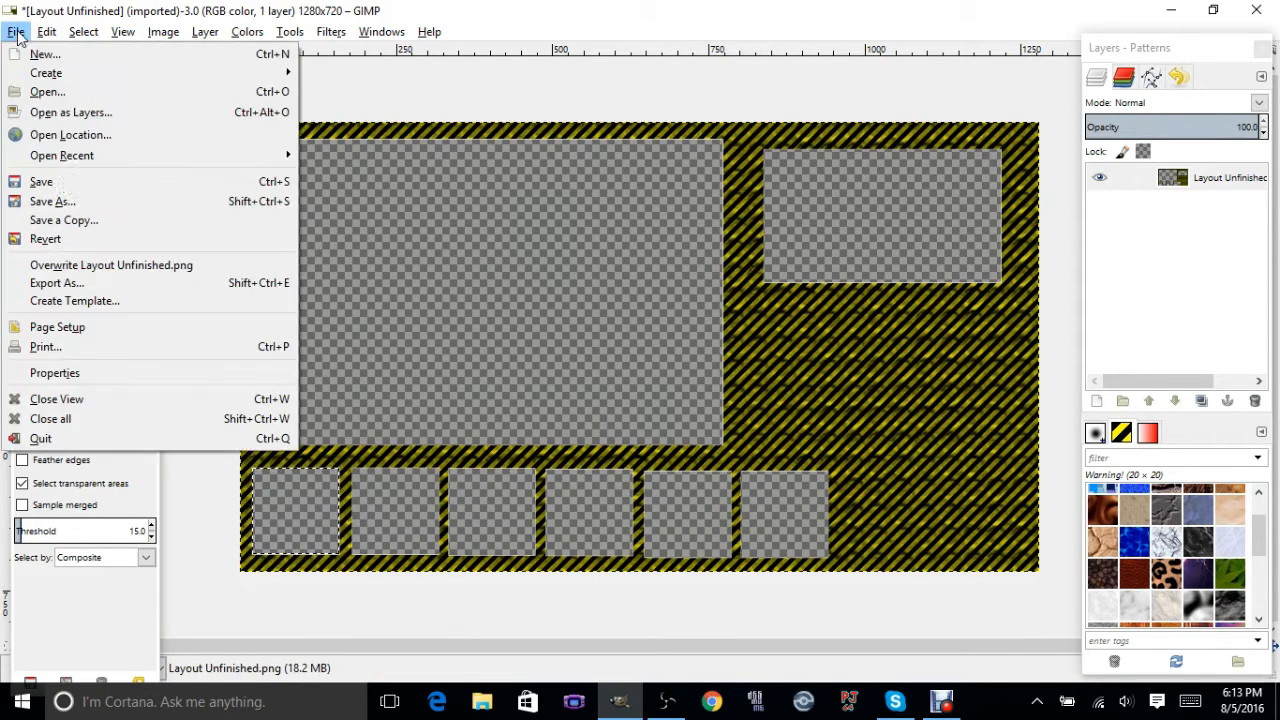
{"action": "left_click", "coordinate": [57, 283]}
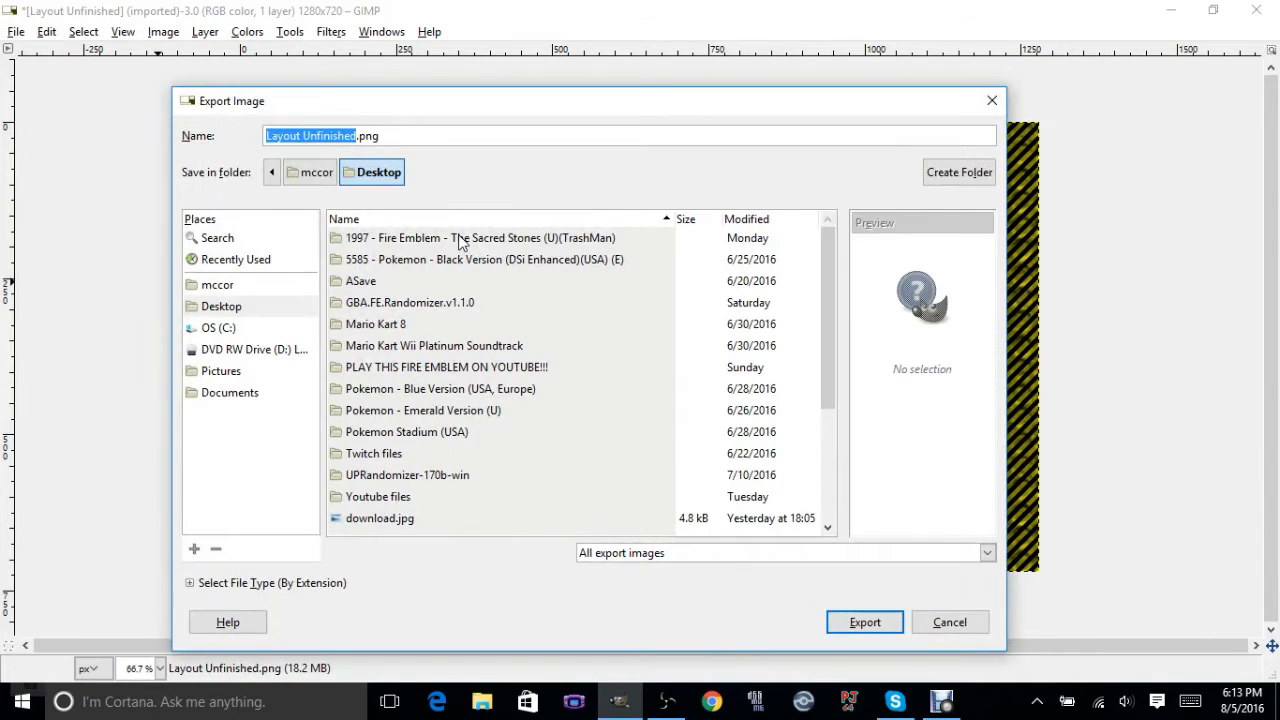
{"action": "type", "text": "Finished "}
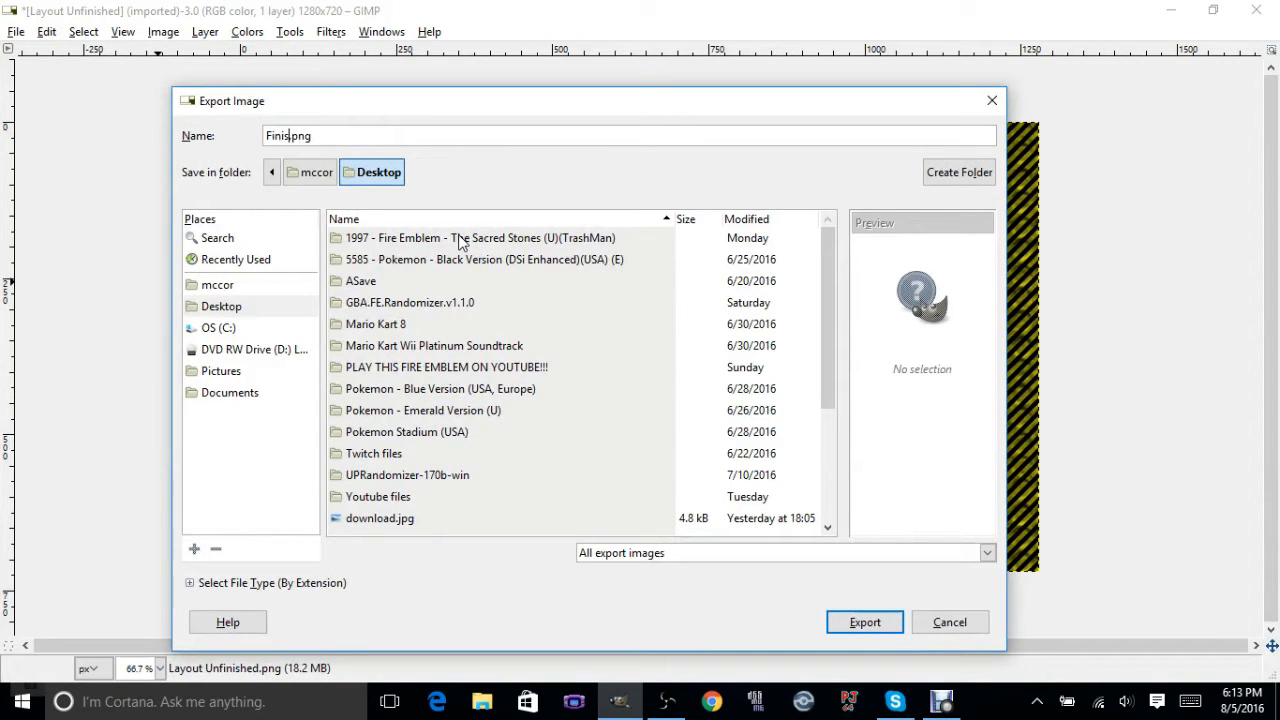
{"action": "type", "text": "Layout"}
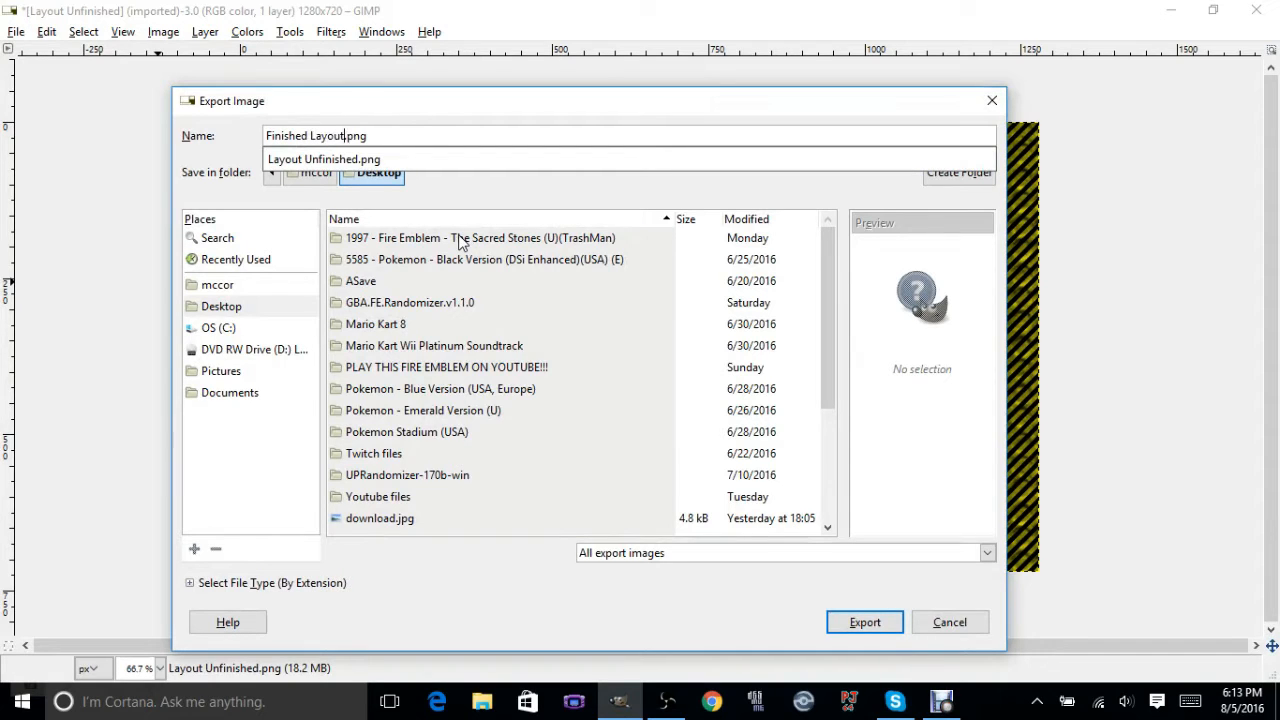
{"action": "key", "text": "Return"}
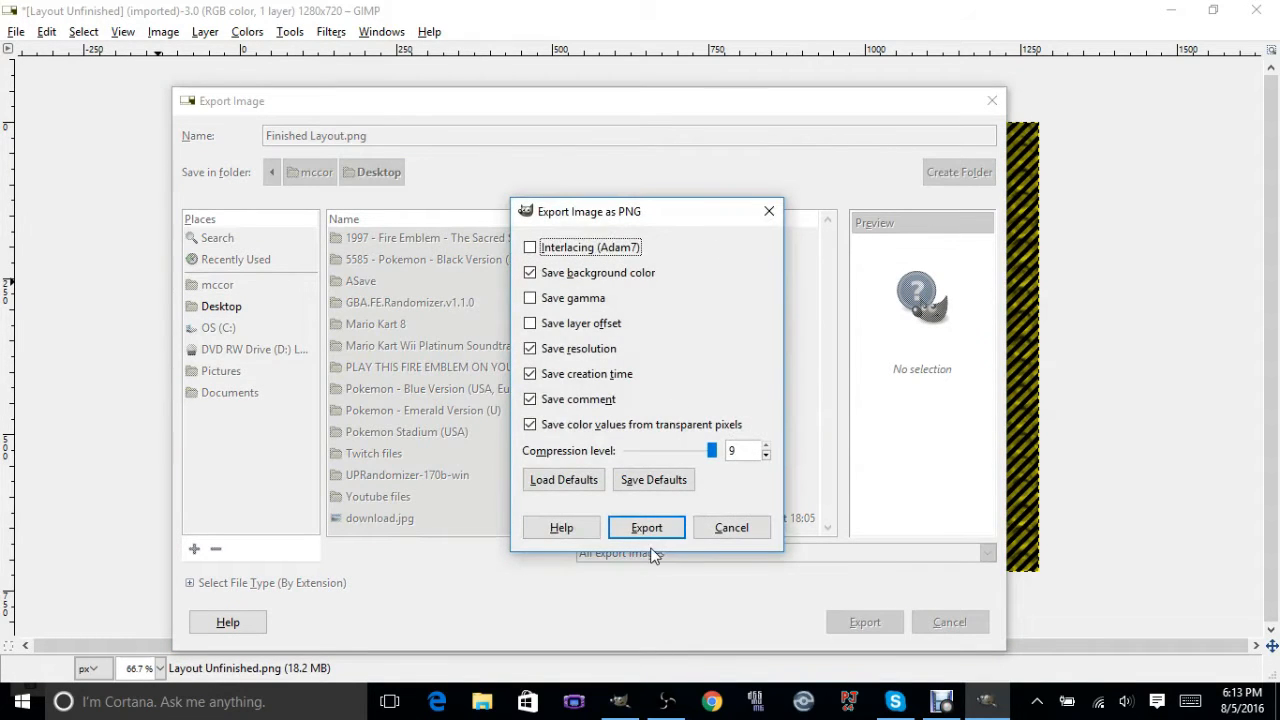
{"action": "left_click", "coordinate": [664, 536]}
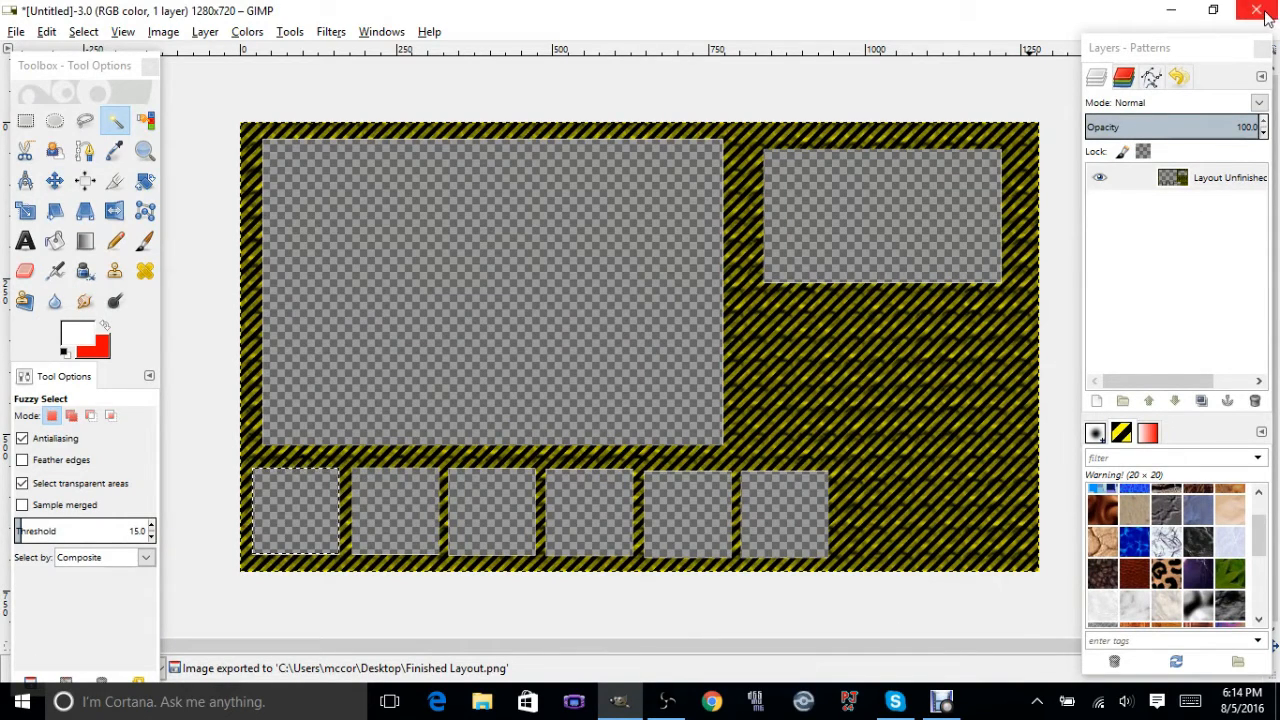
{"action": "left_click", "coordinate": [16, 34]}
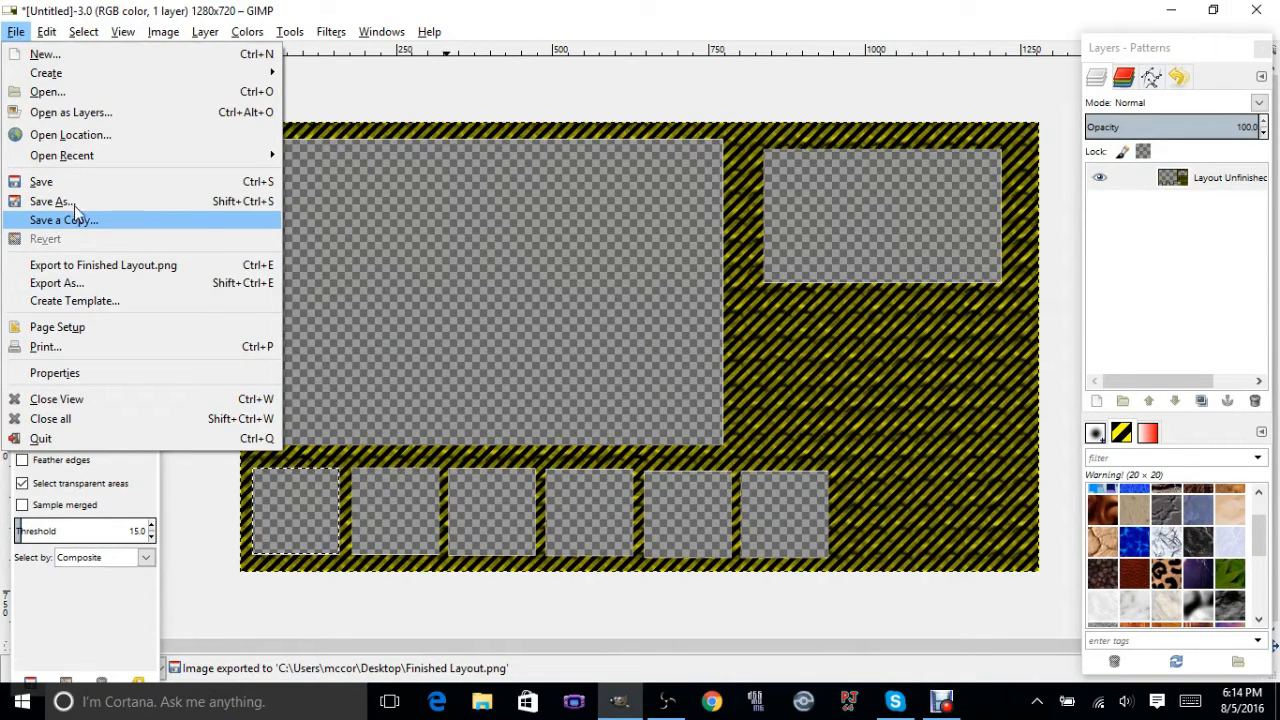
{"action": "key", "text": "Escape"}
{"action": "key", "text": "Tab"}
{"action": "key", "text": "ctrl+s"}
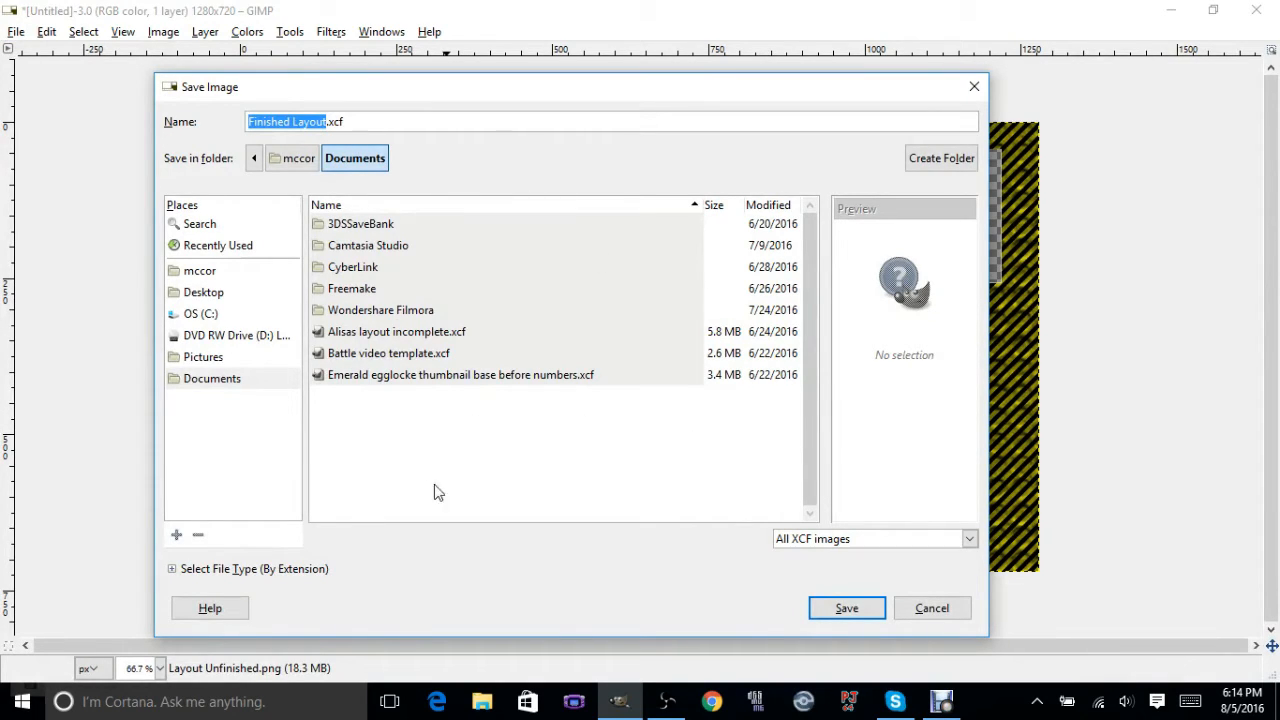
{"action": "left_click", "coordinate": [973, 89]}
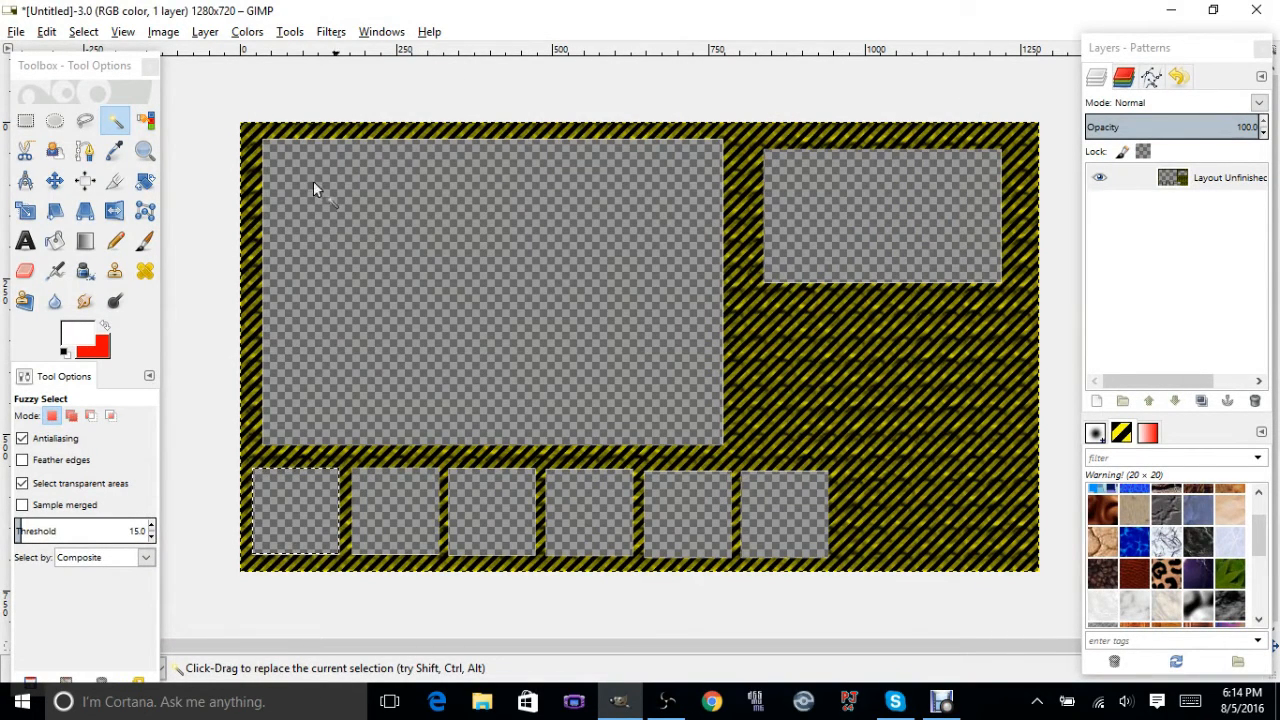
Step: Close the exported layout image without saving its changes and exit GIMP
{"action": "left_click", "coordinate": [1256, 9]}
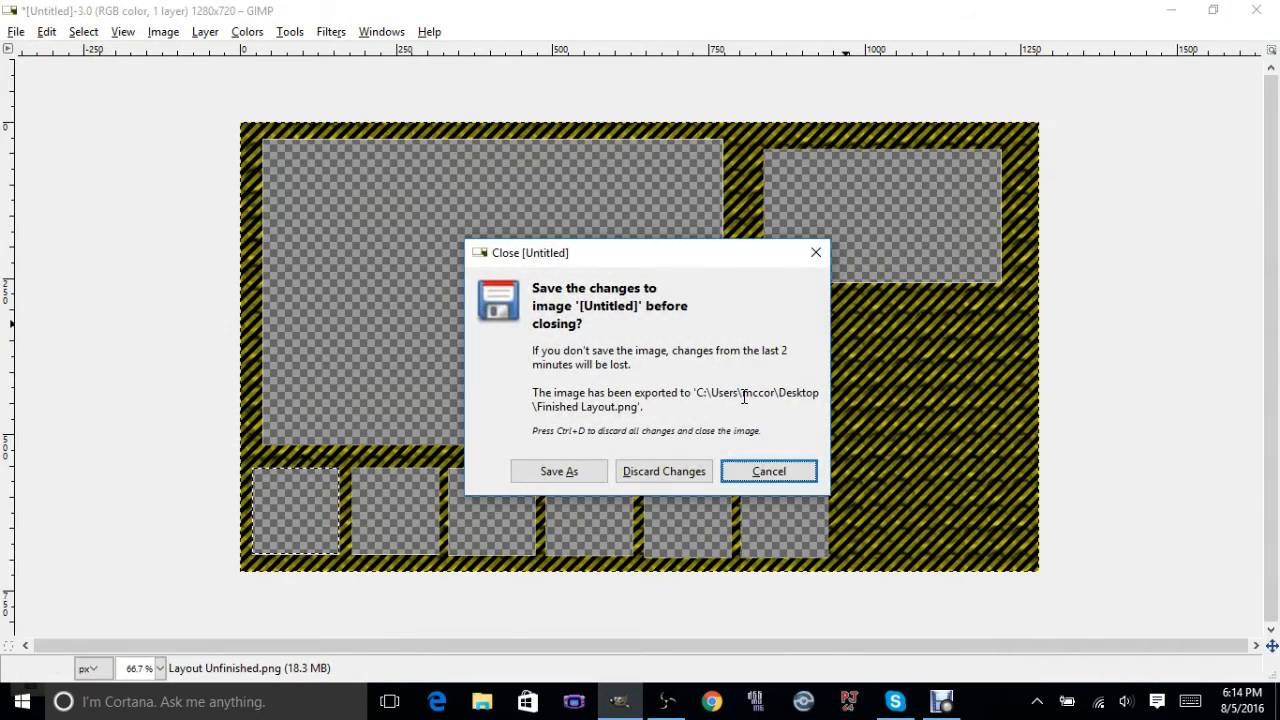
{"action": "left_click", "coordinate": [682, 478]}
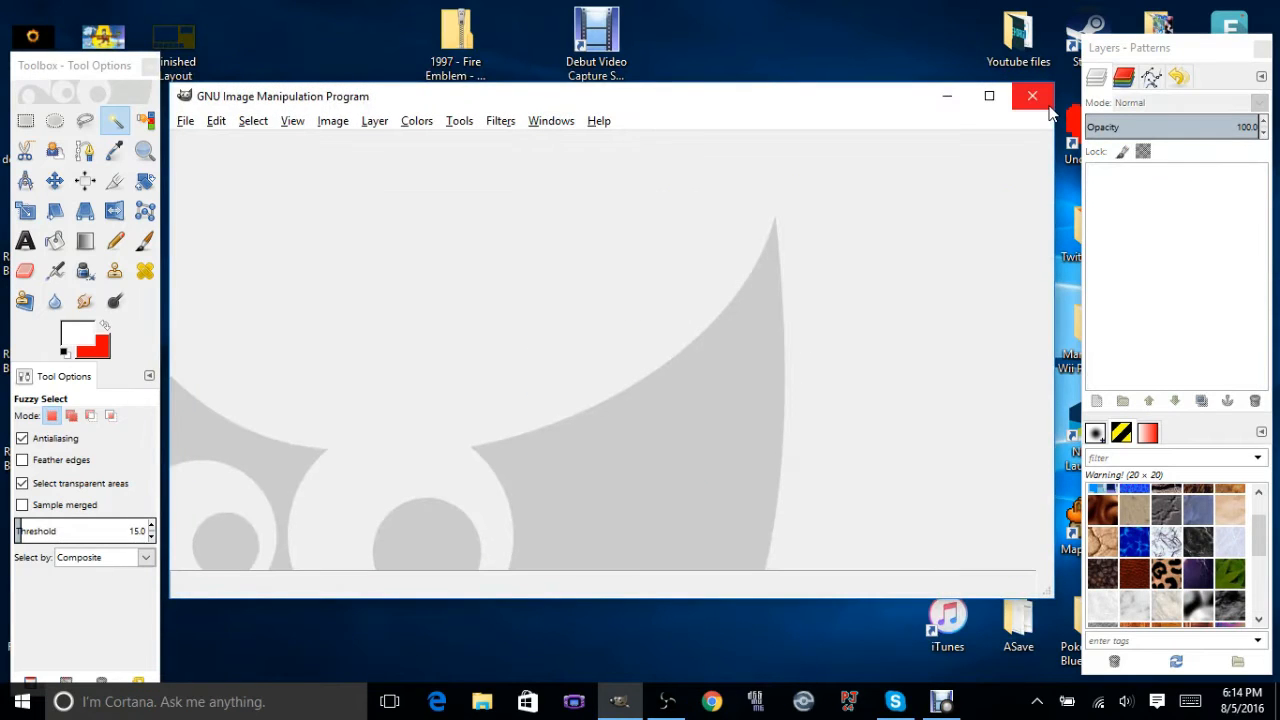
{"action": "left_click", "coordinate": [1034, 97]}
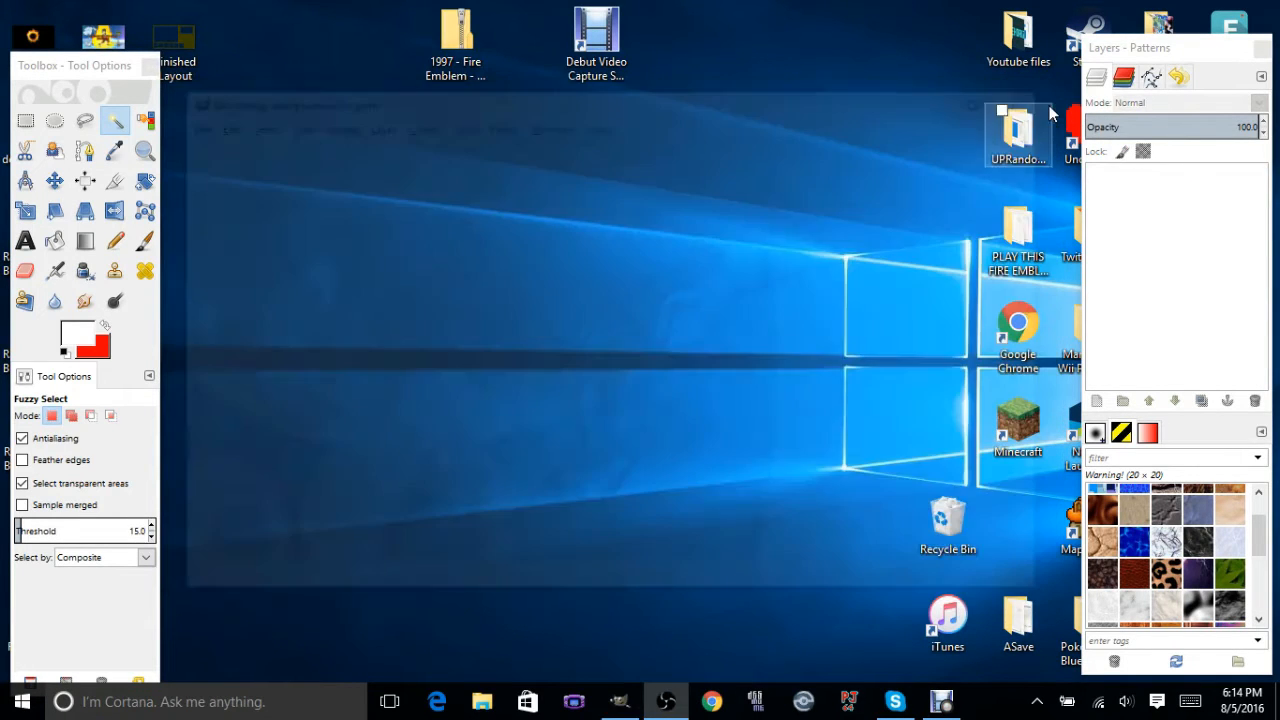
Step: Switch to Open Broadcaster Software and add a scene named Pokemon Lp Demo
{"action": "left_click", "coordinate": [665, 705]}
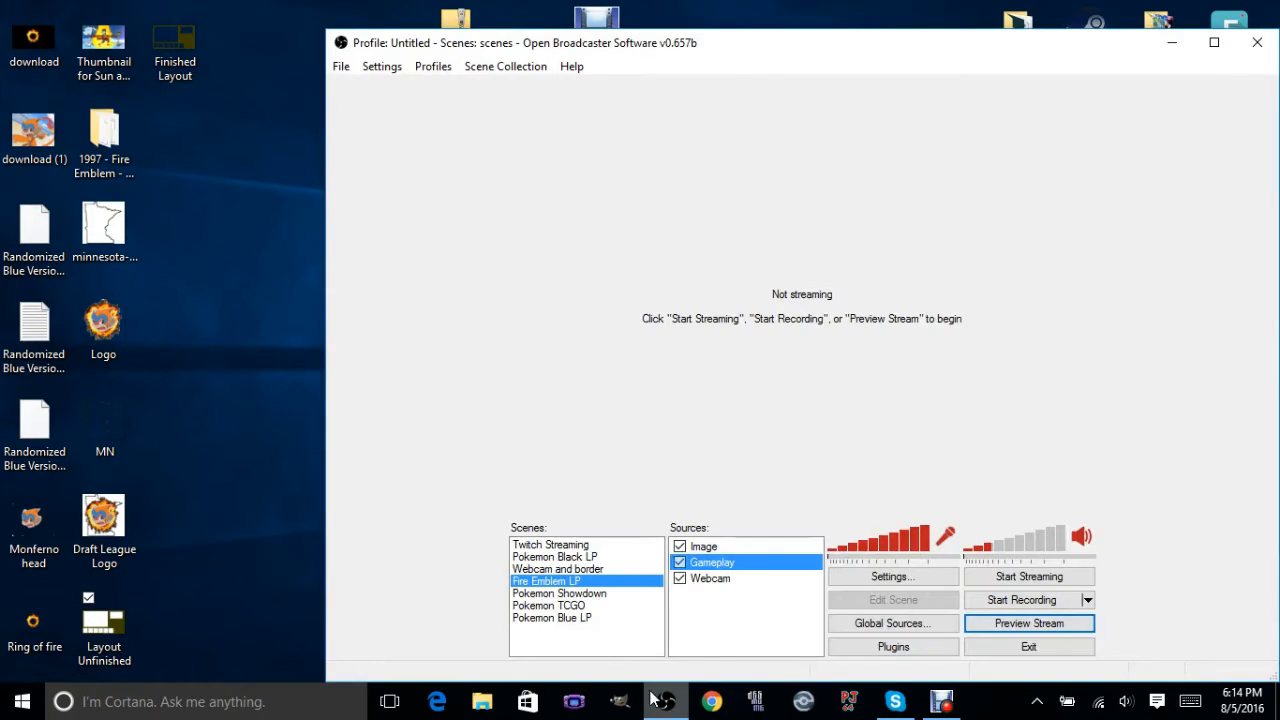
{"action": "right_click", "coordinate": [579, 648]}
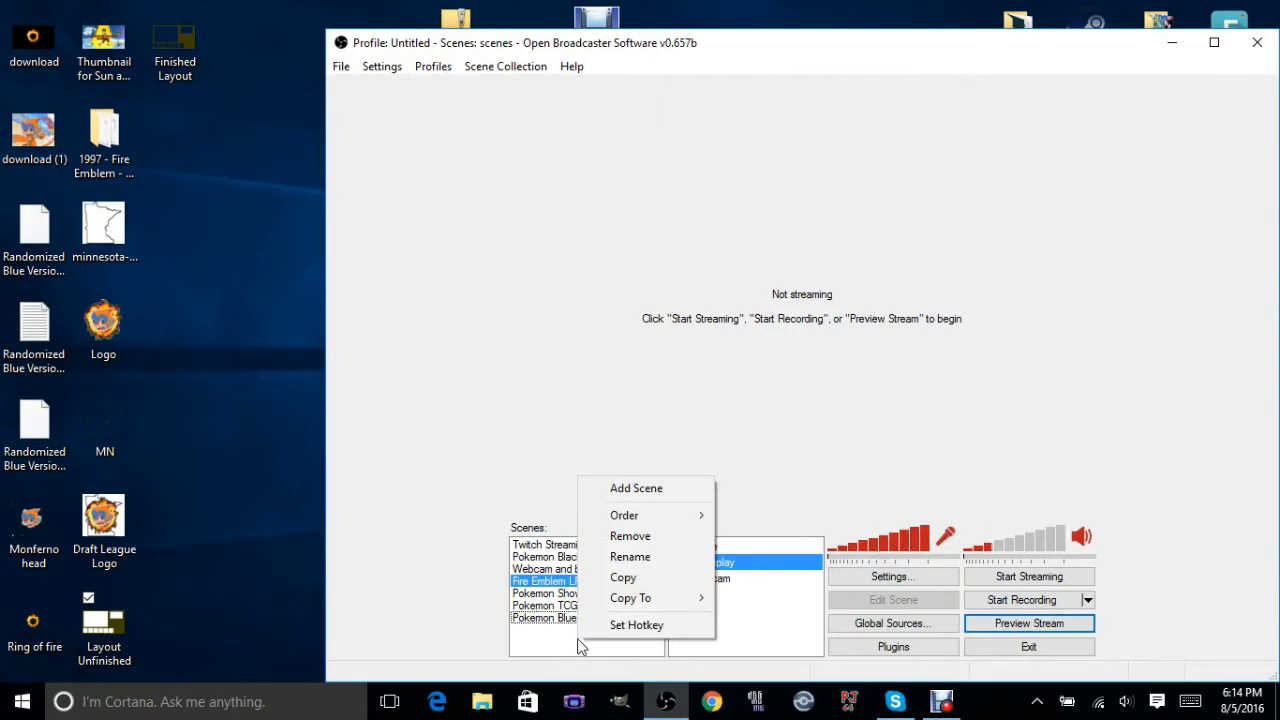
{"action": "left_click", "coordinate": [643, 490]}
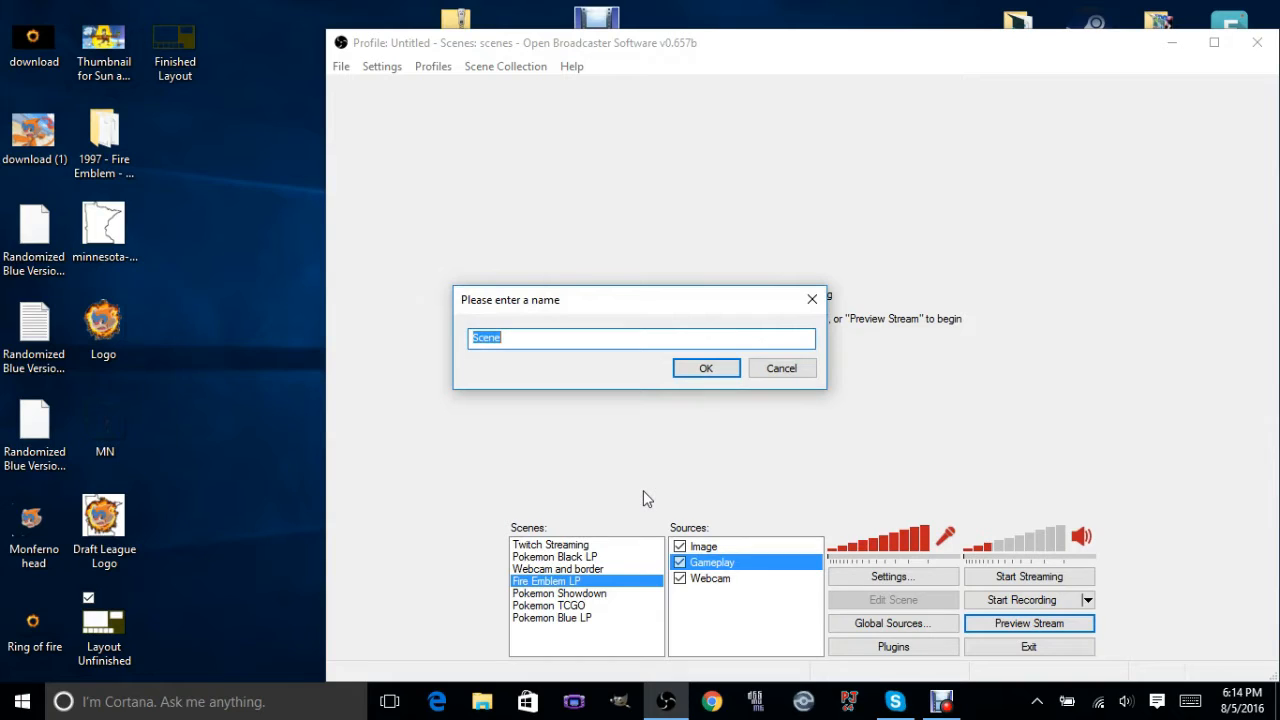
{"action": "type", "text": "Pokemon Lp Demo"}
{"action": "key", "text": "Return"}
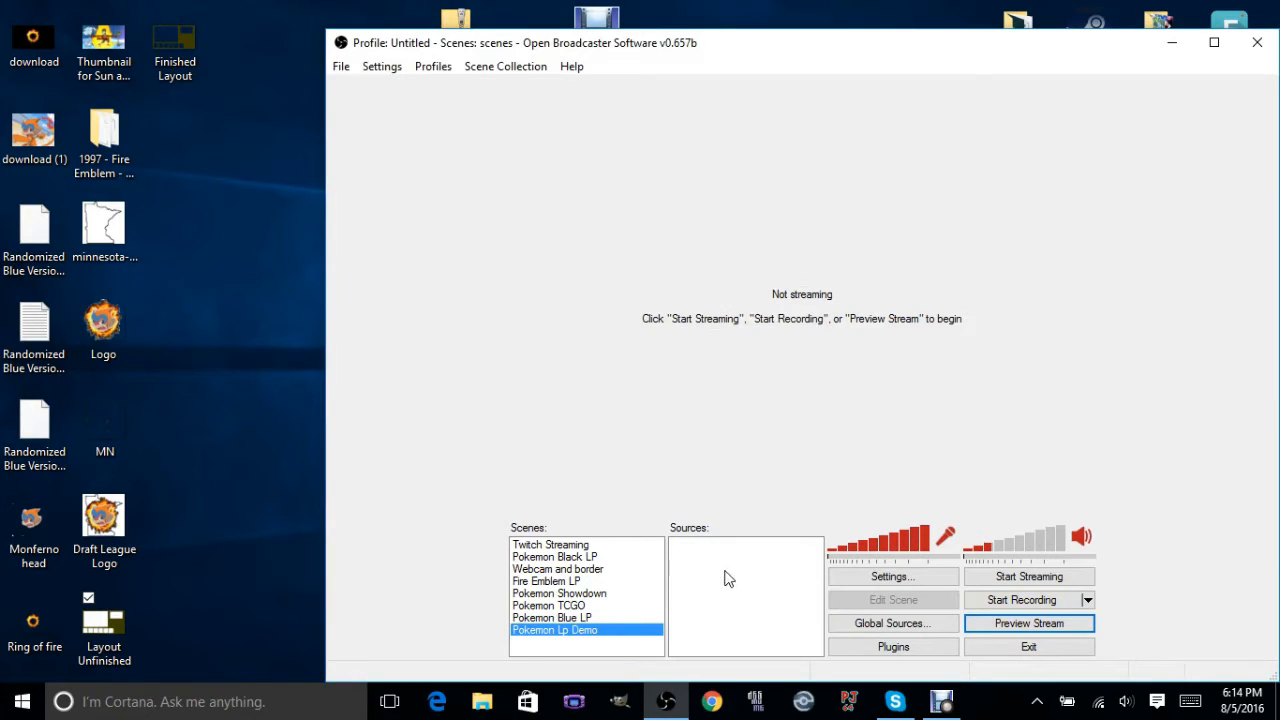
Step: Launch VisualBoyAdvance and load Pokemon - Blue Version (USA, Europe).gb from its folder on the Desktop
{"action": "left_click", "coordinate": [573, 702]}
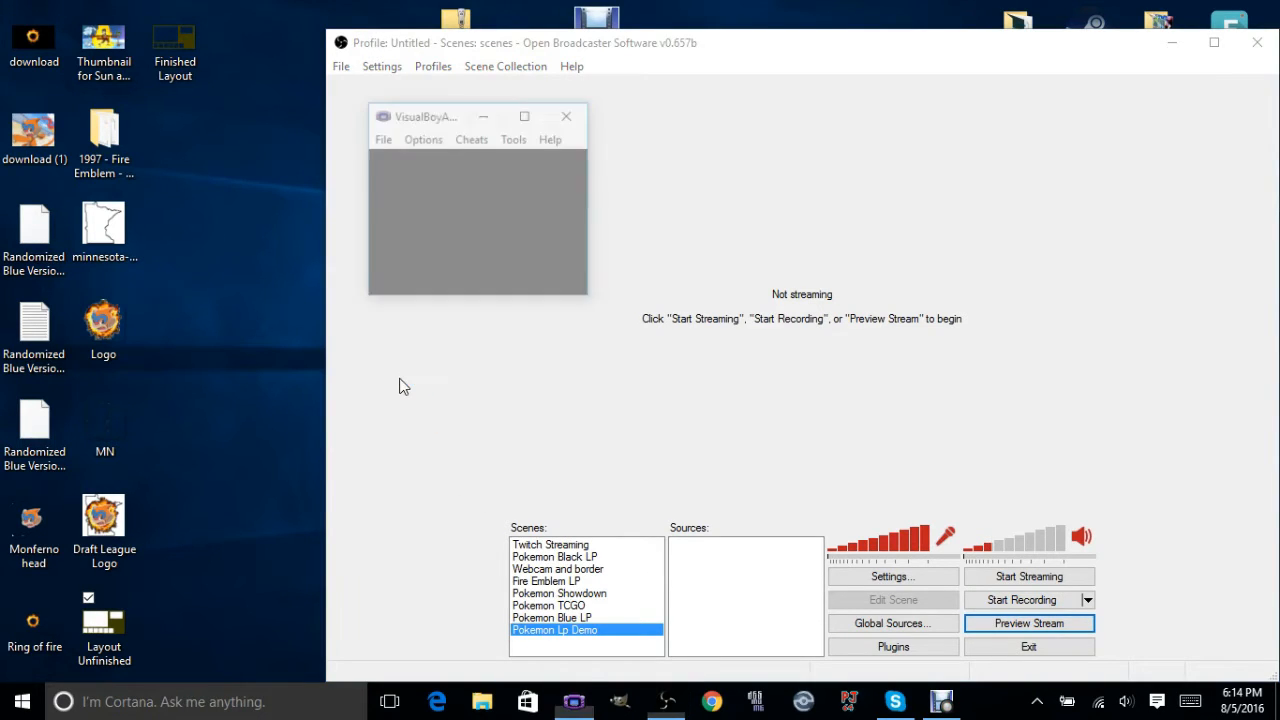
{"action": "left_click", "coordinate": [381, 140]}
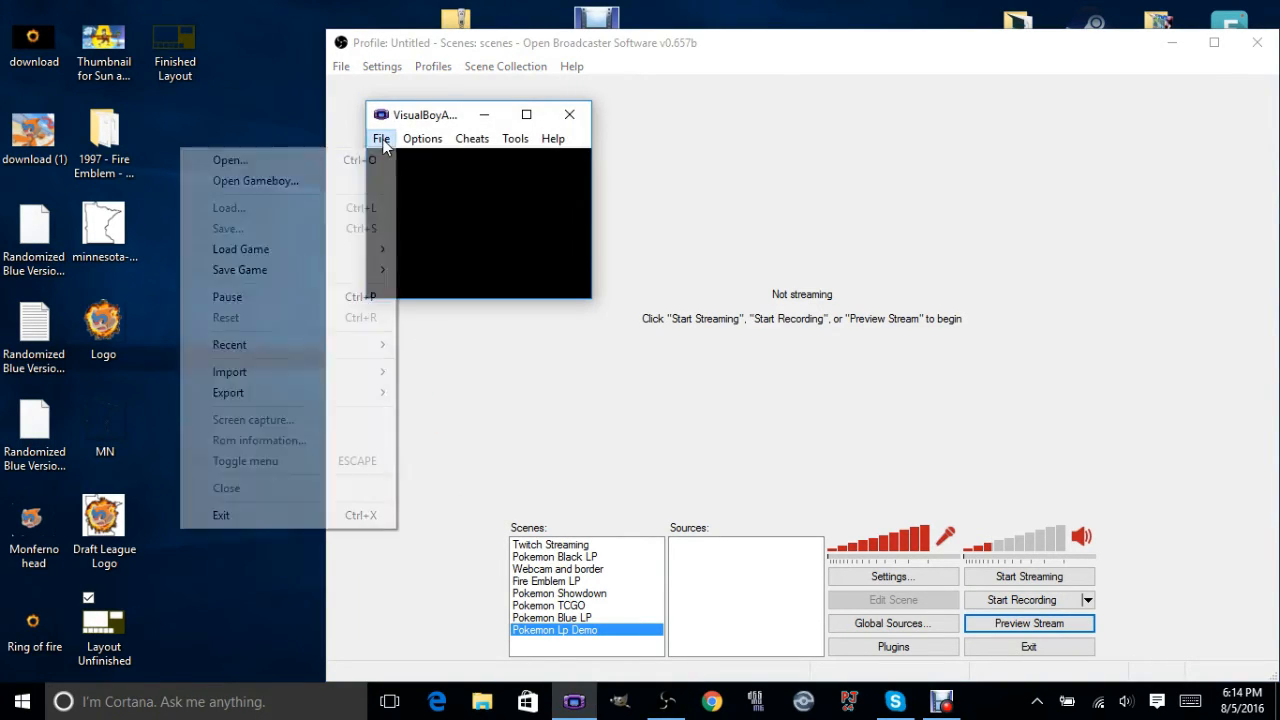
{"action": "left_click", "coordinate": [302, 158]}
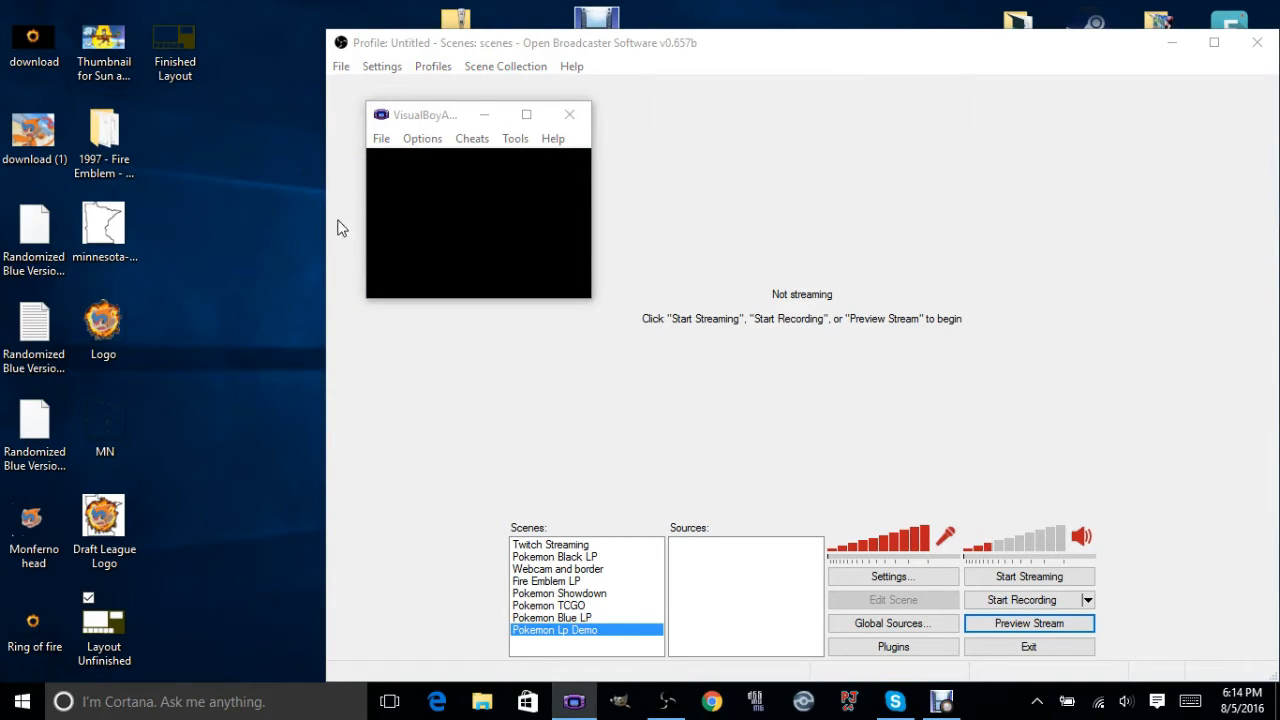
{"action": "left_click", "coordinate": [290, 160]}
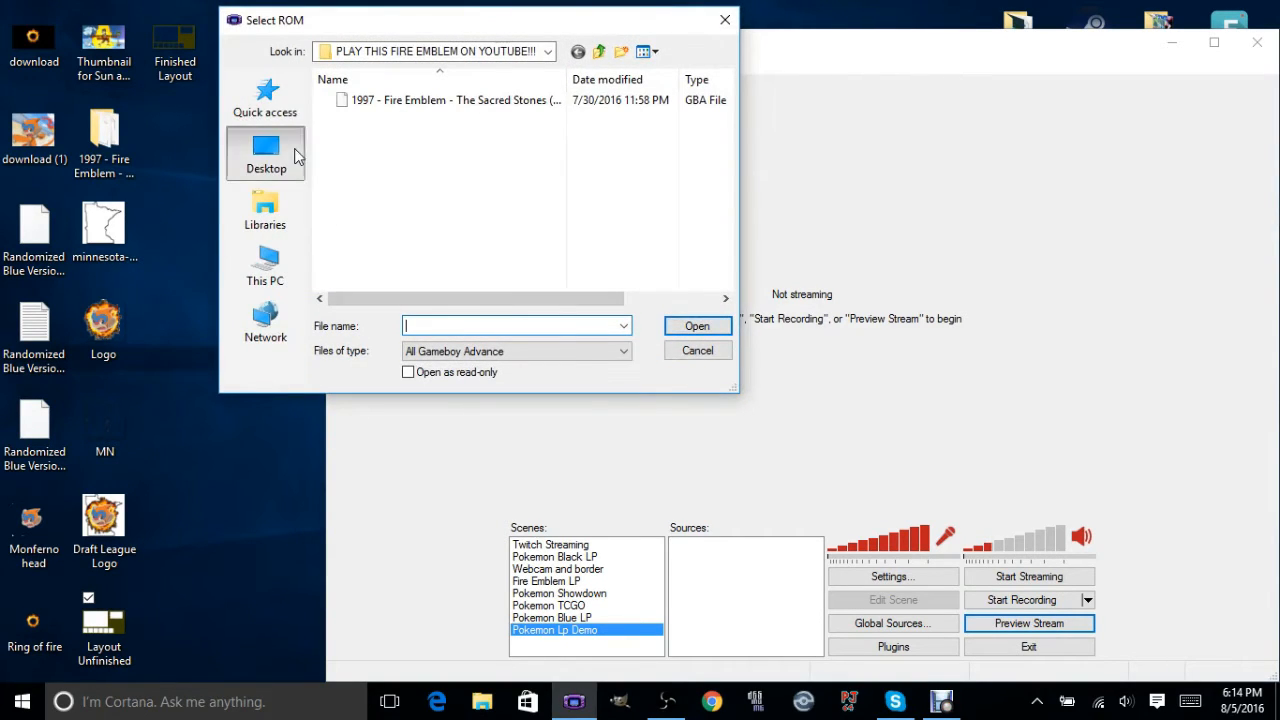
{"action": "scroll", "coordinate": [480, 220], "scroll_direction": "down", "scroll_amount": 4}
{"action": "scroll", "coordinate": [471, 246], "scroll_direction": "up", "scroll_amount": 4}
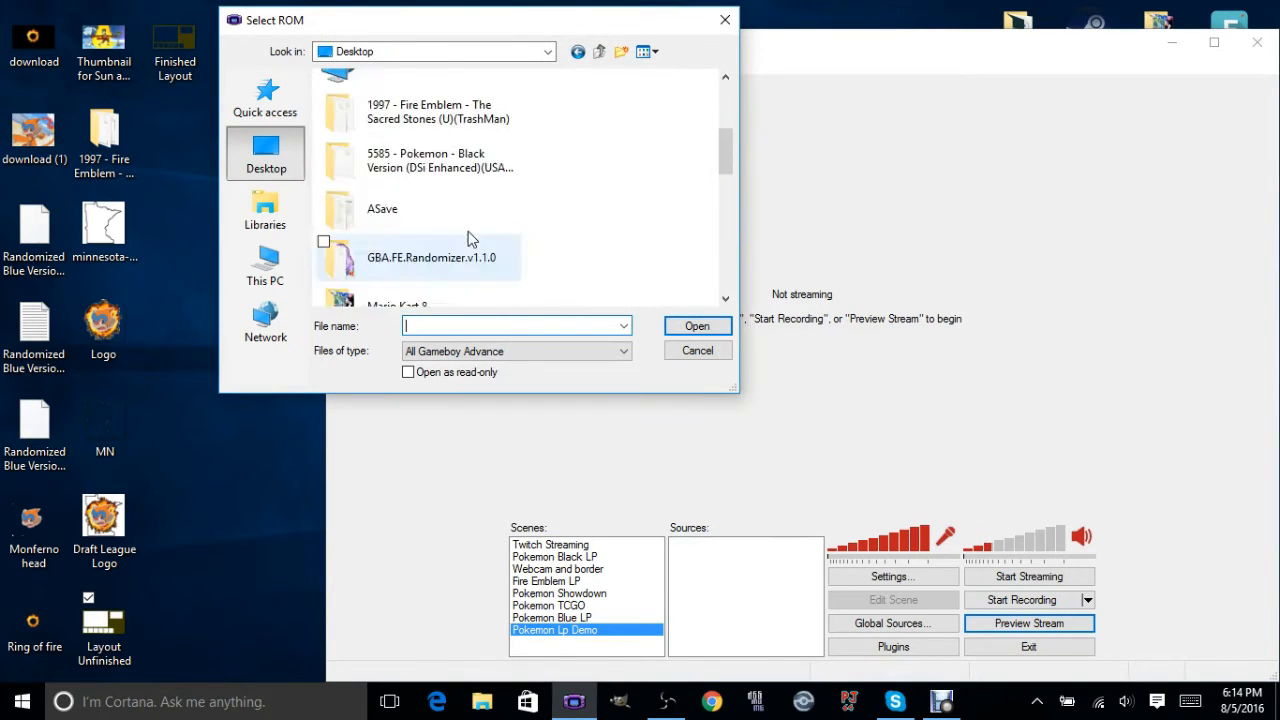
{"action": "scroll", "coordinate": [471, 237], "scroll_direction": "down", "scroll_amount": 3}
{"action": "scroll", "coordinate": [470, 238], "scroll_direction": "up", "scroll_amount": 2}
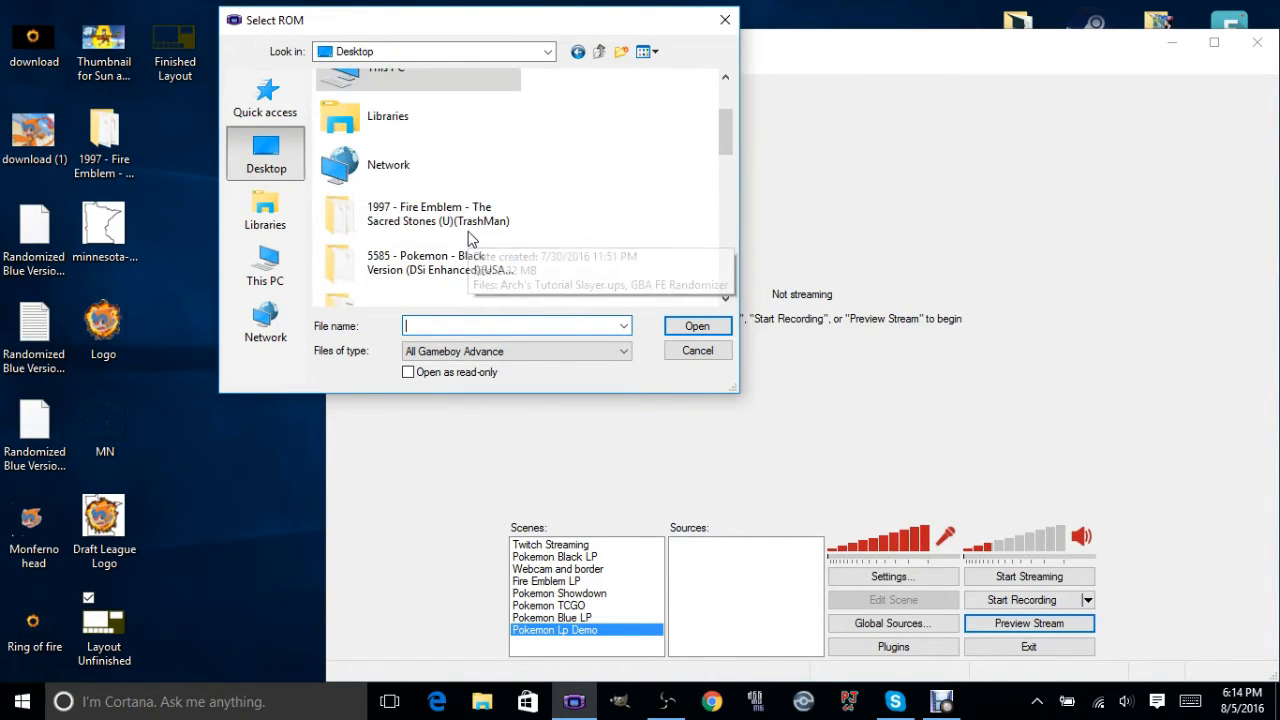
{"action": "scroll", "coordinate": [471, 239], "scroll_direction": "down", "scroll_amount": 1}
{"action": "scroll", "coordinate": [478, 200], "scroll_direction": "down", "scroll_amount": 2}
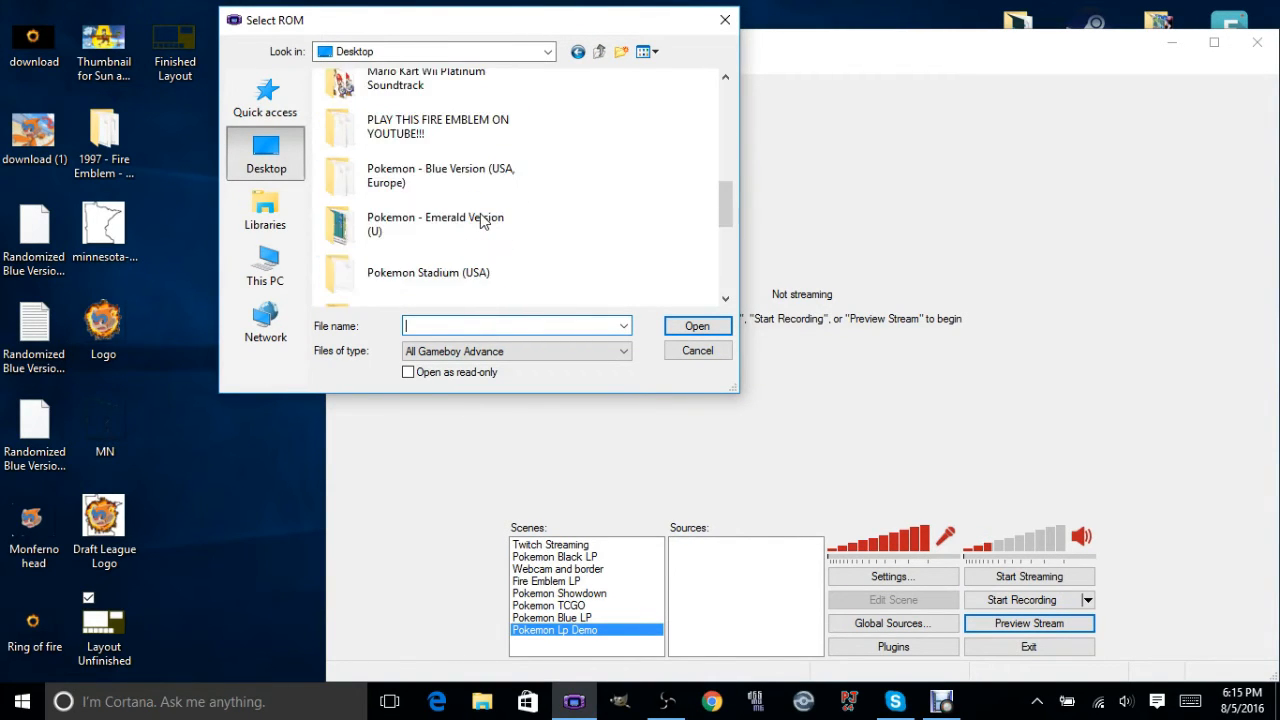
{"action": "double_click", "coordinate": [478, 190]}
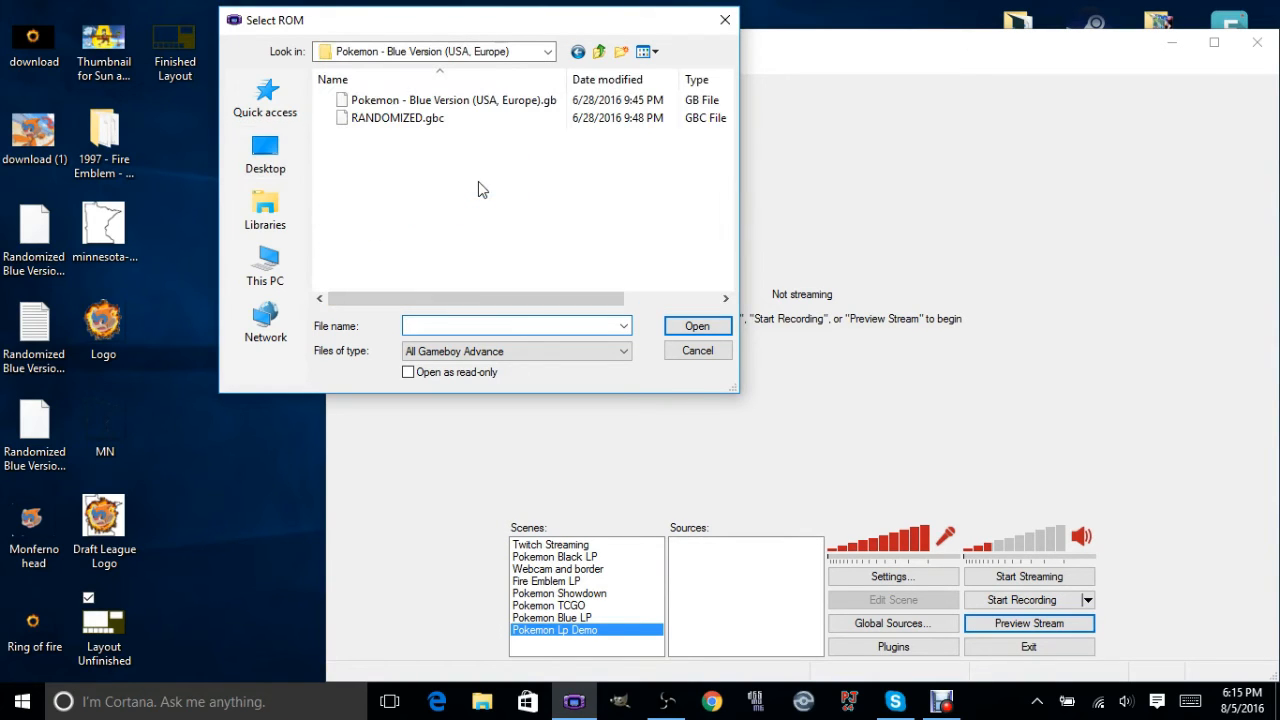
{"action": "double_click", "coordinate": [464, 100]}
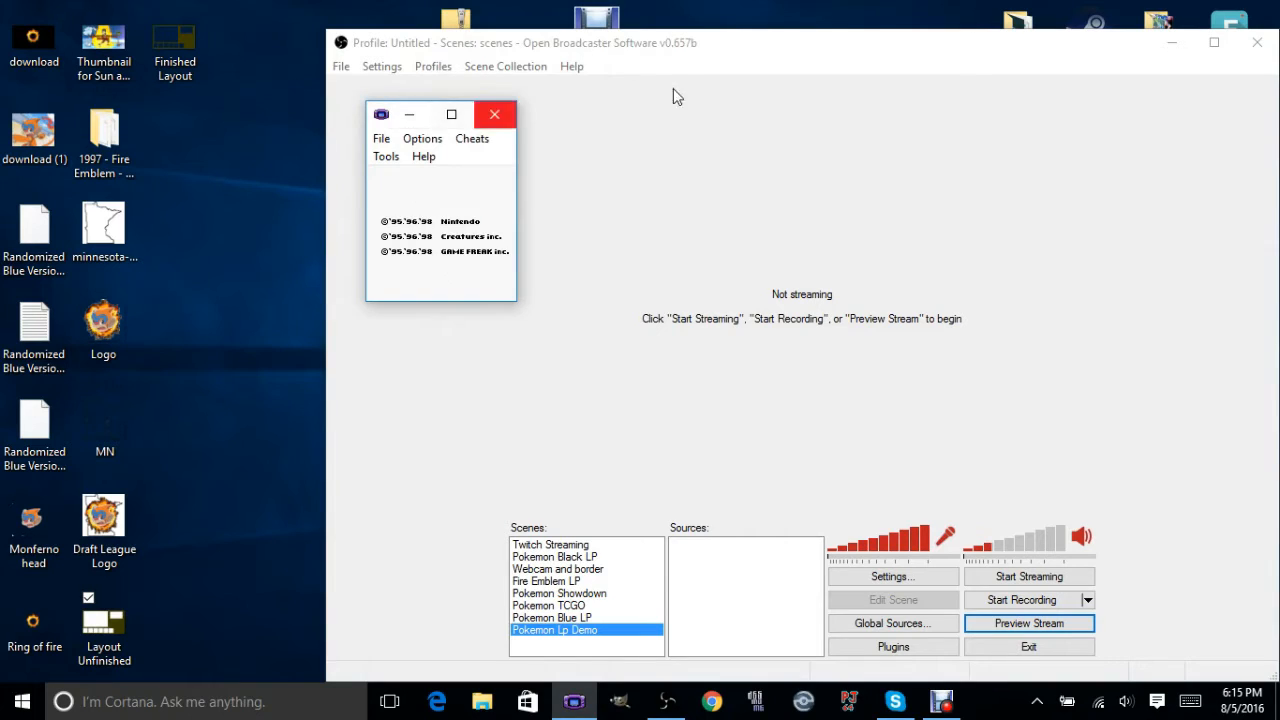
Step: Return to Open Broadcaster Software and add a Video Capture Device source named Webcam to the Pokemon Lp Demo scene
{"action": "left_click", "coordinate": [733, 62]}
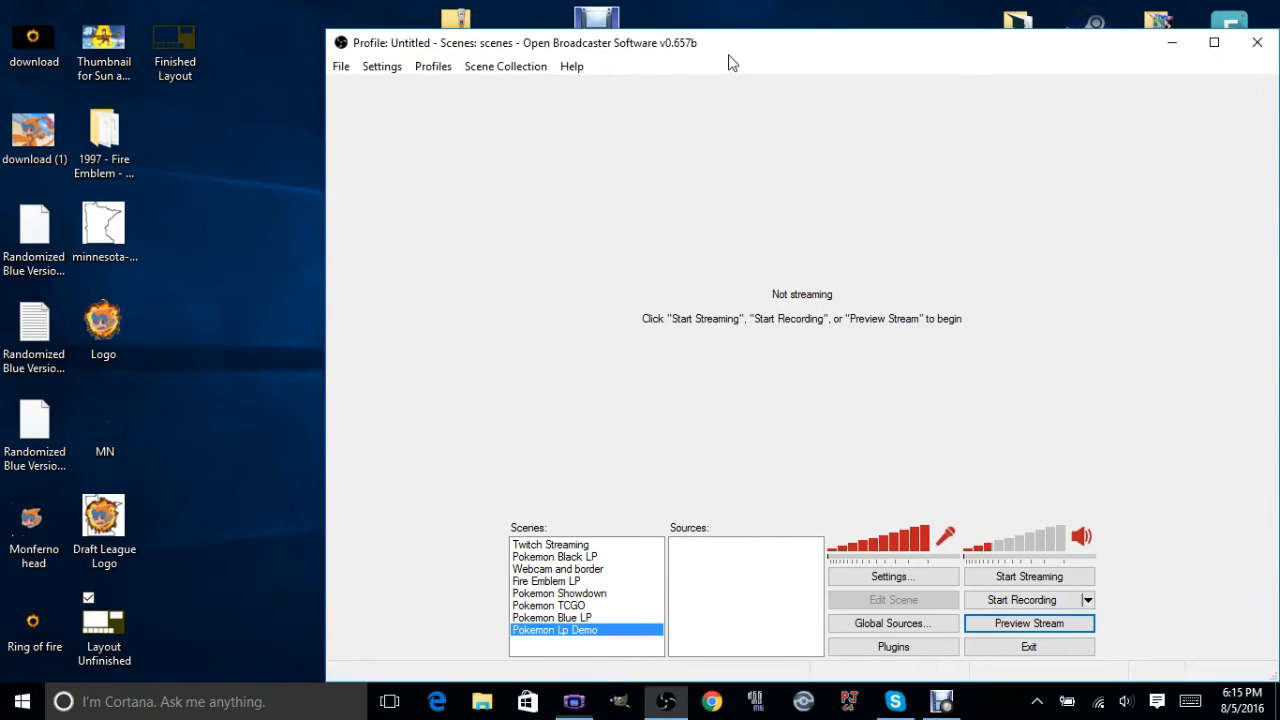
{"action": "right_click", "coordinate": [765, 570]}
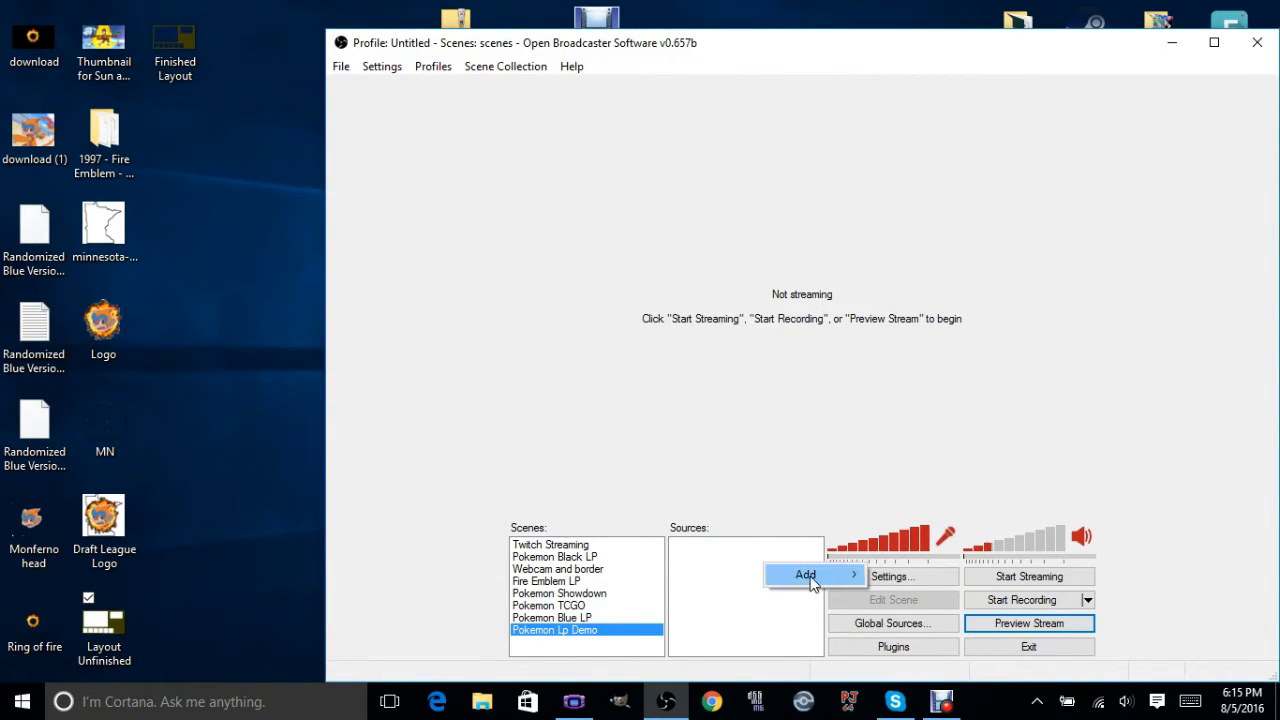
{"action": "mouse_move", "coordinate": [808, 575]}
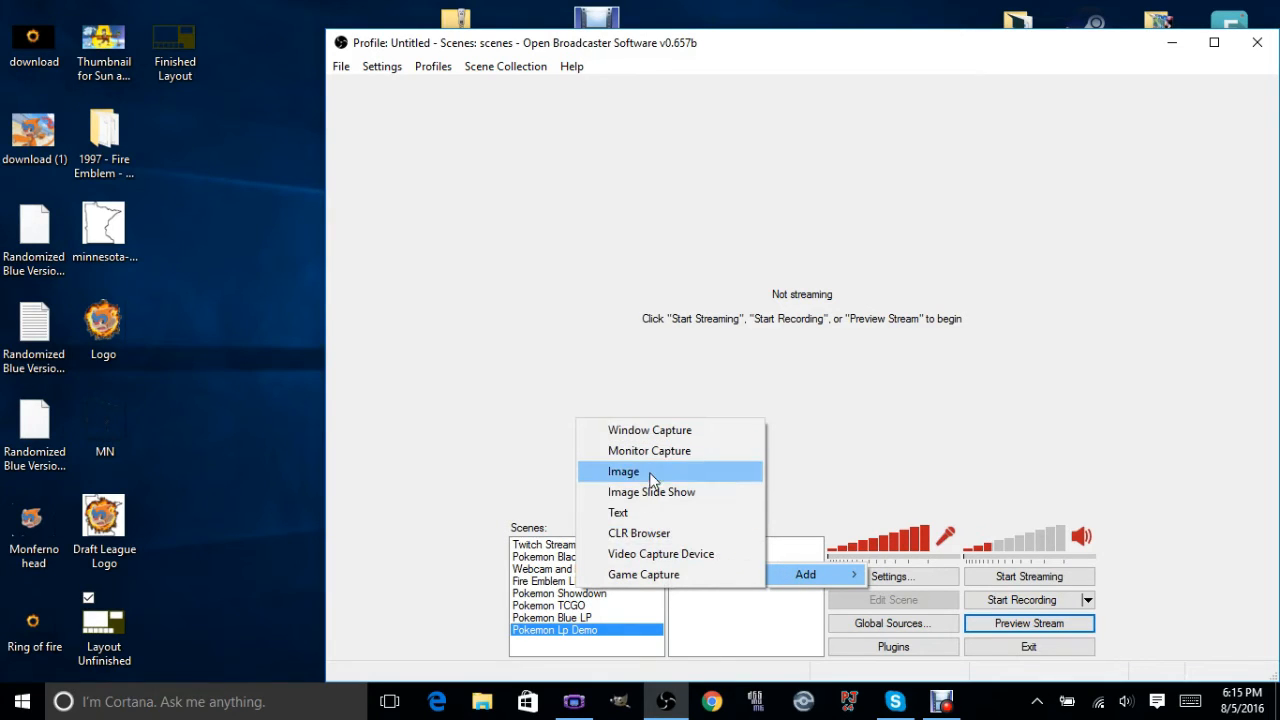
{"action": "left_click", "coordinate": [674, 558]}
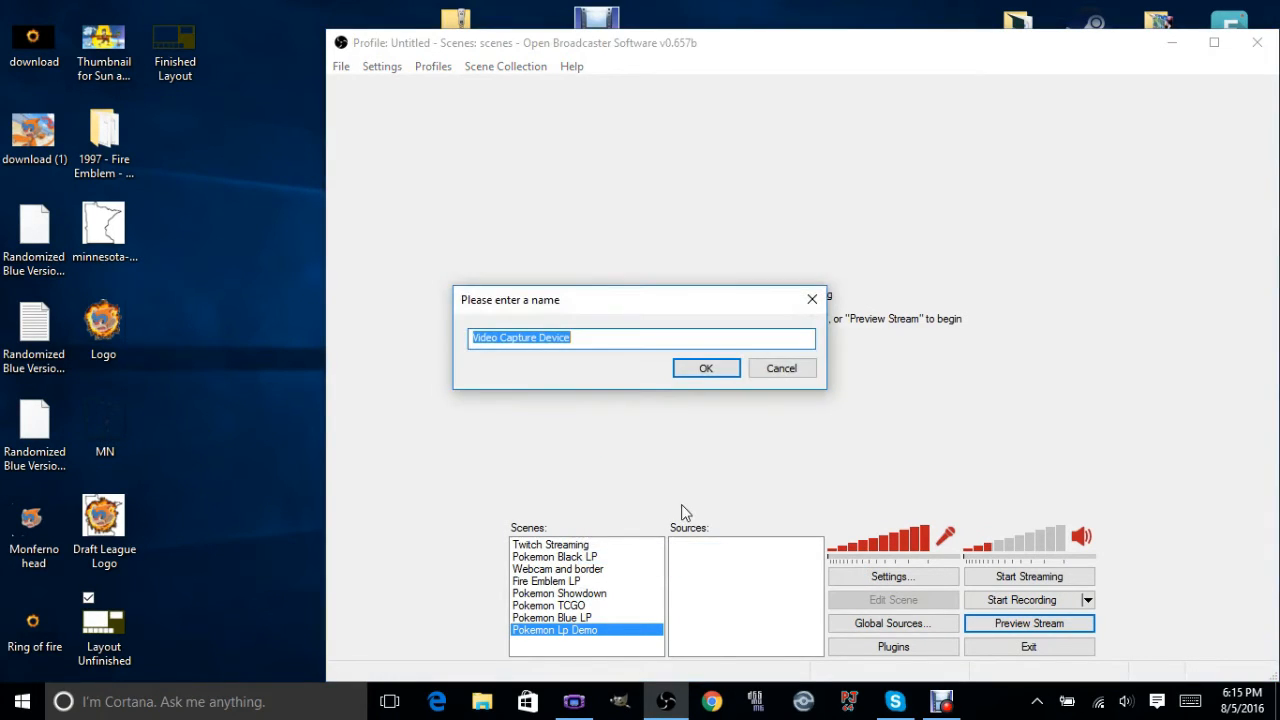
{"action": "type", "text": "Webcam"}
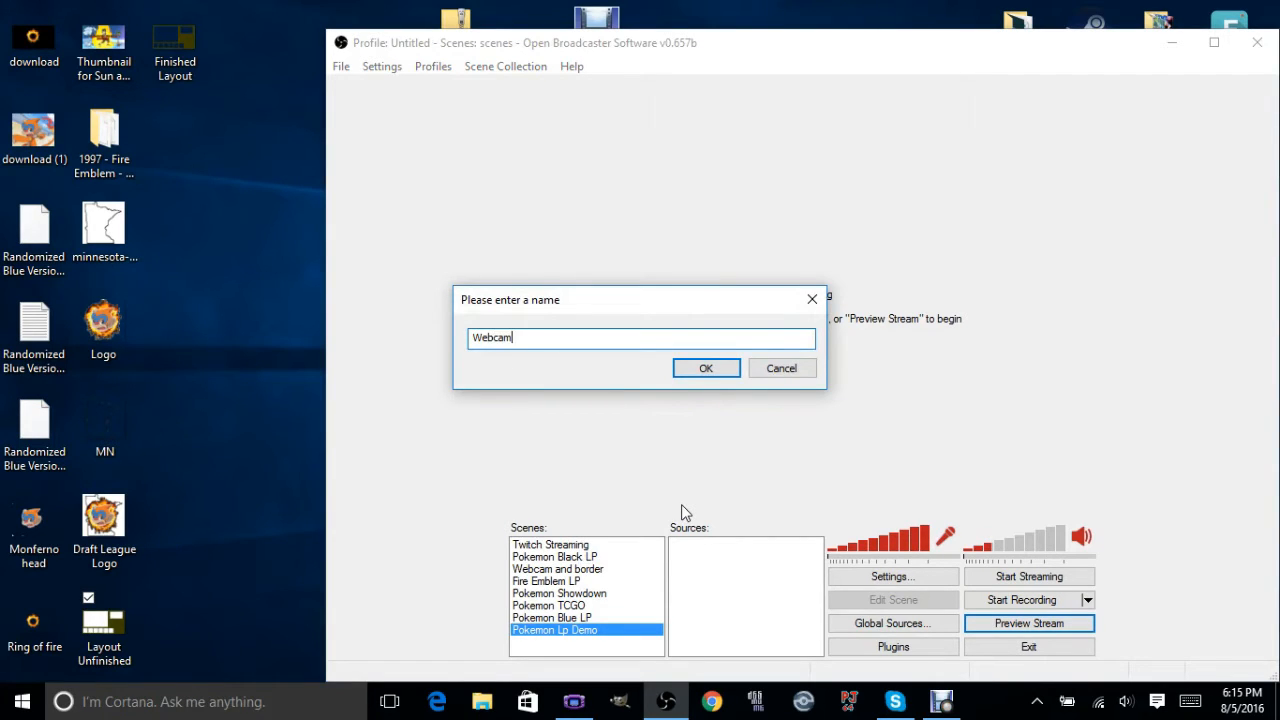
{"action": "key", "text": "Return"}
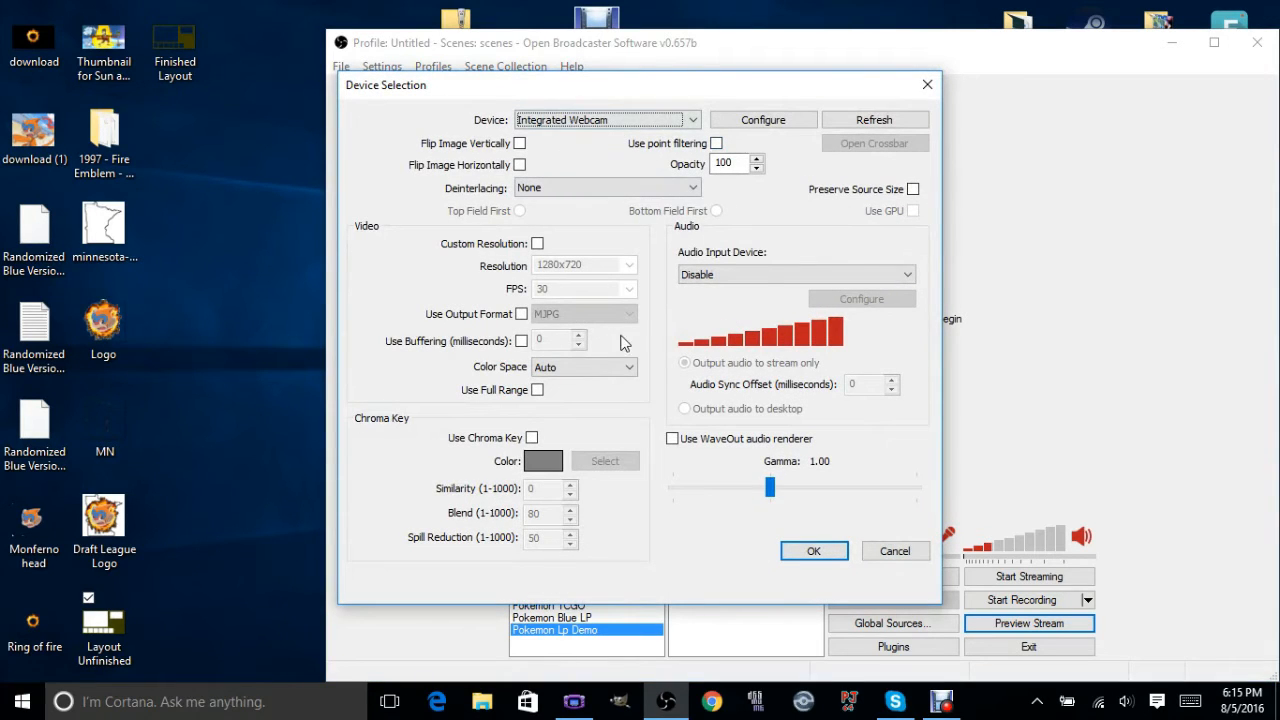
Step: Configure the webcam with custom resolution 1280x720 at 60 FPS, Microphone (Realtek High Definition Audio) as audio input and a 200 ms audio sync offset
{"action": "left_click", "coordinate": [537, 244]}
{"action": "double_click", "coordinate": [545, 289]}
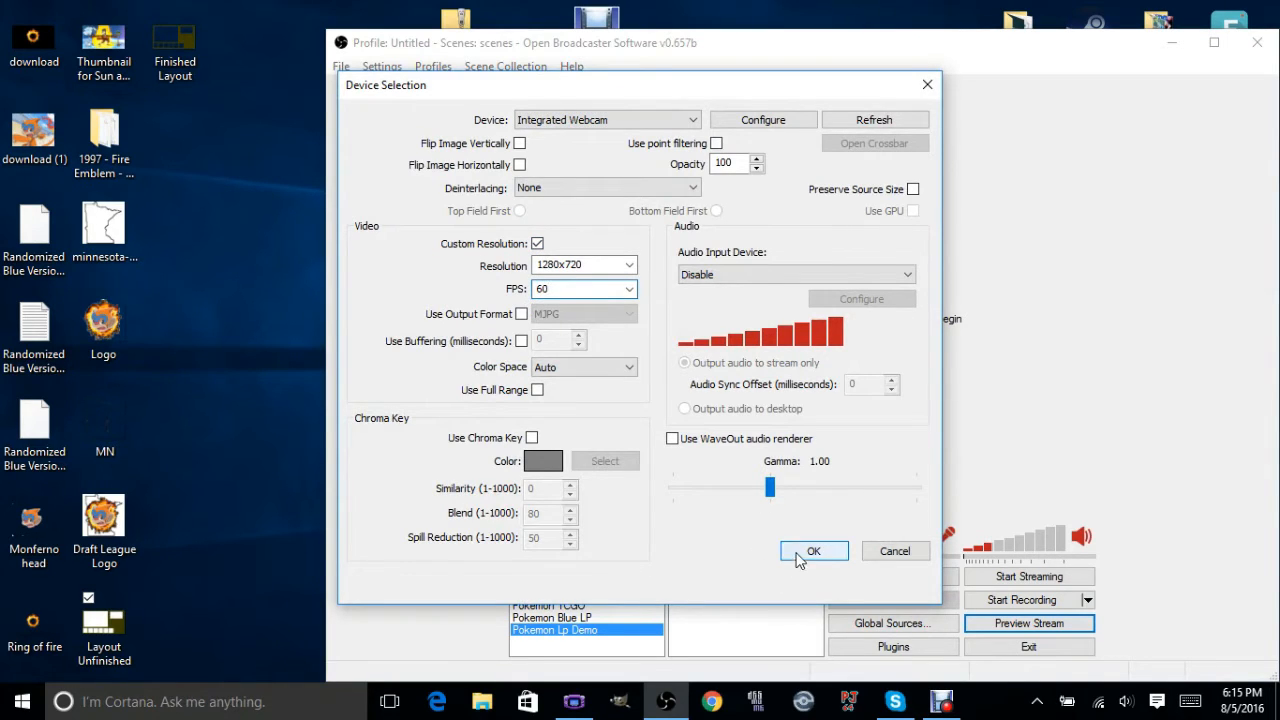
{"action": "left_click", "coordinate": [746, 274]}
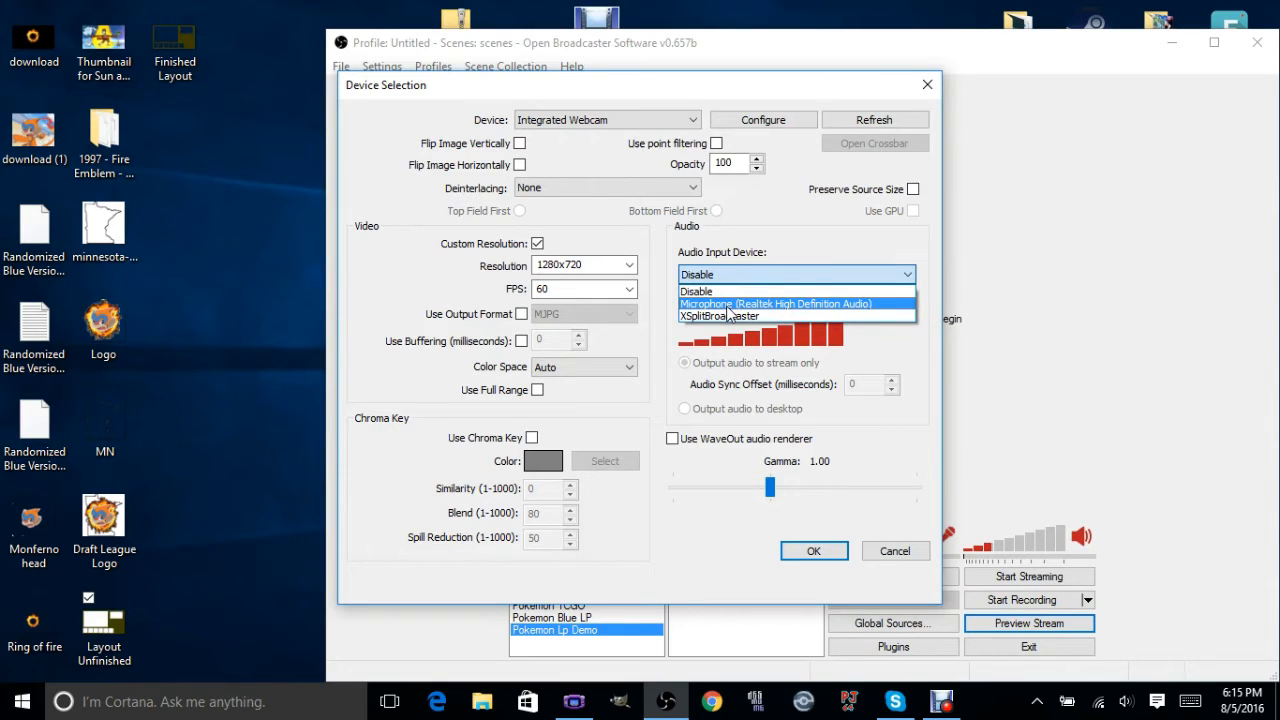
{"action": "left_click", "coordinate": [728, 305]}
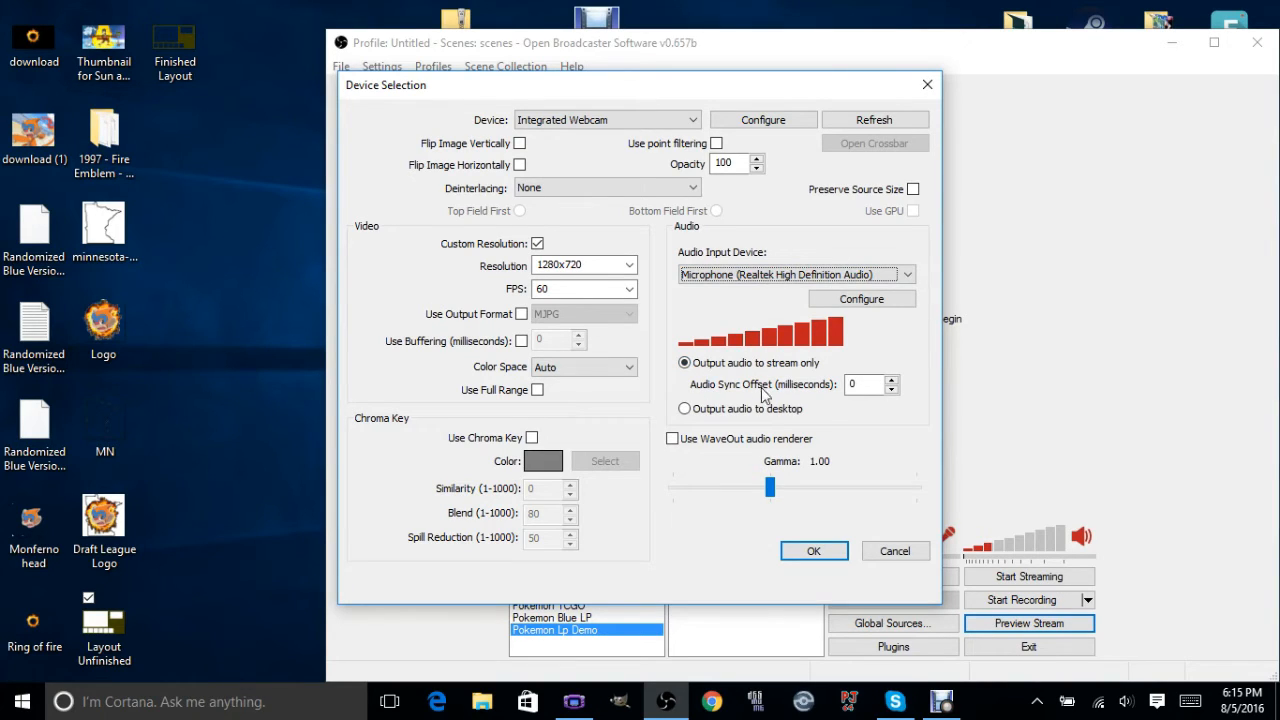
{"action": "double_click", "coordinate": [865, 384]}
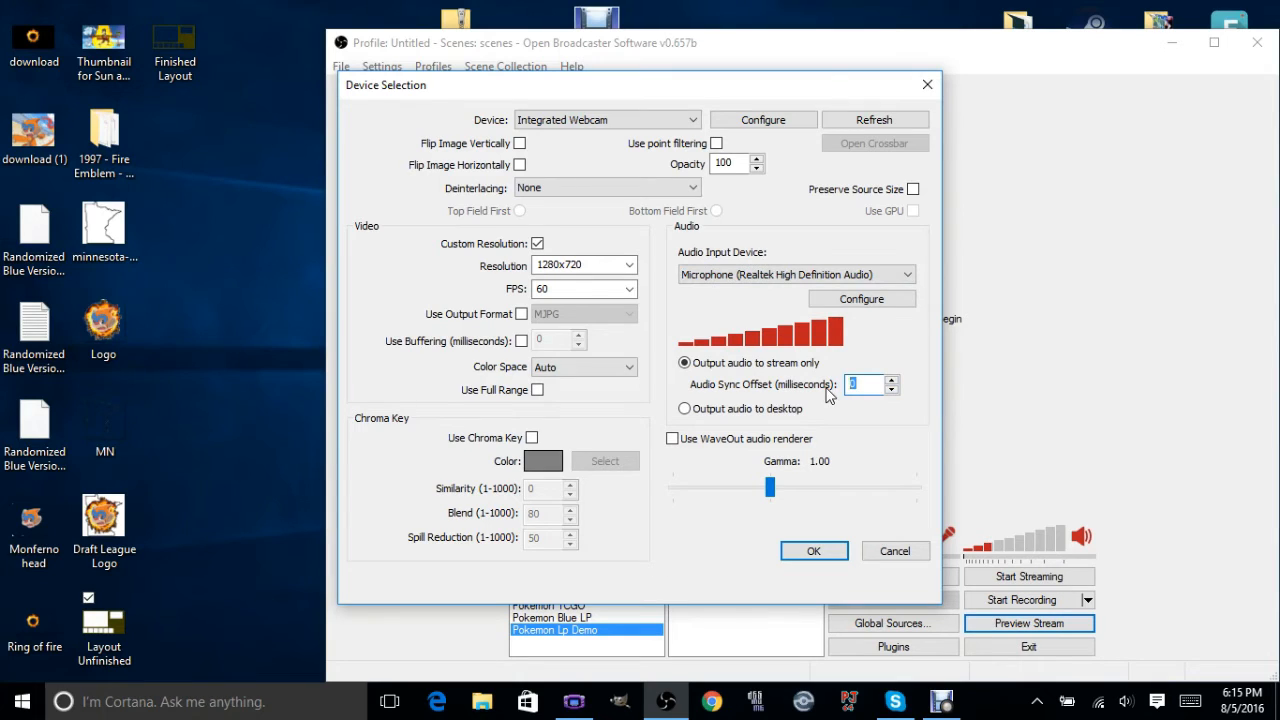
{"action": "type", "text": "200"}
{"action": "left_click", "coordinate": [822, 552]}
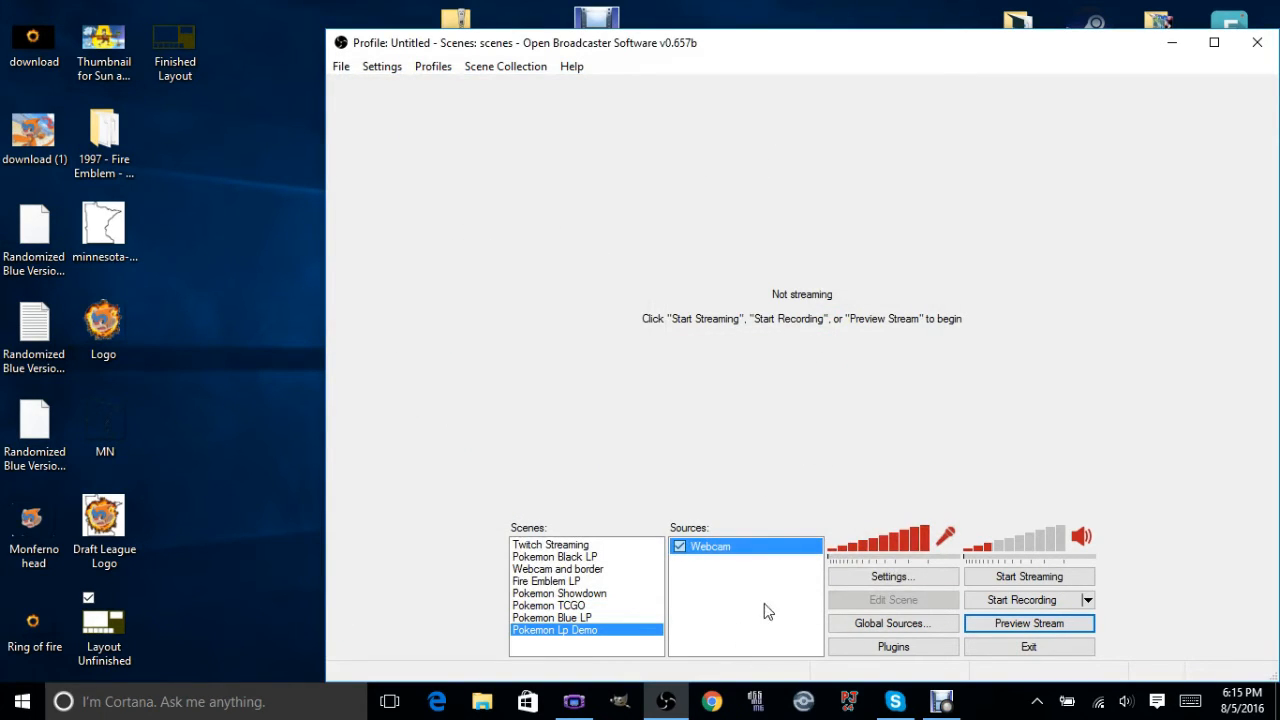
Step: Preview the stream to check the webcam picture, and stop the preview
{"action": "left_click", "coordinate": [995, 626]}
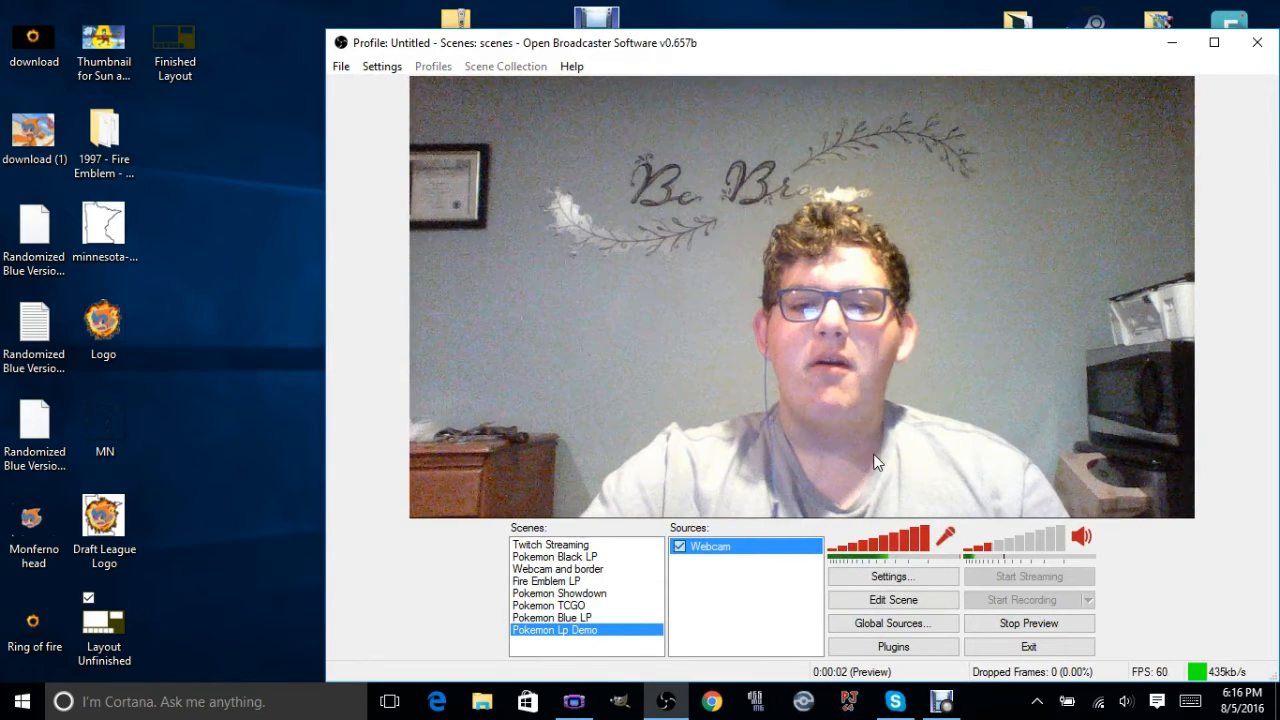
{"action": "left_click", "coordinate": [979, 623]}
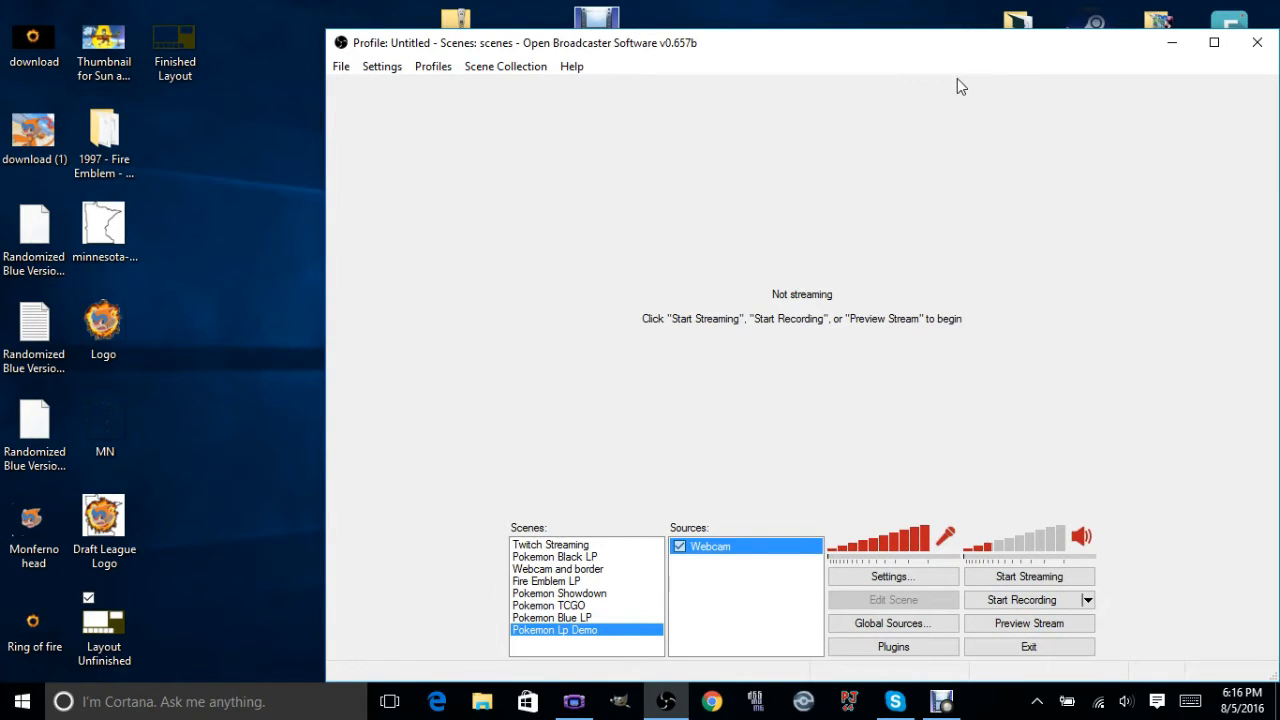
Step: Add a Window Capture source named Gameplay that captures the inner VisualBoyAdvance window without the mouse cursor
{"action": "right_click", "coordinate": [722, 580]}
{"action": "mouse_move", "coordinate": [737, 586]}
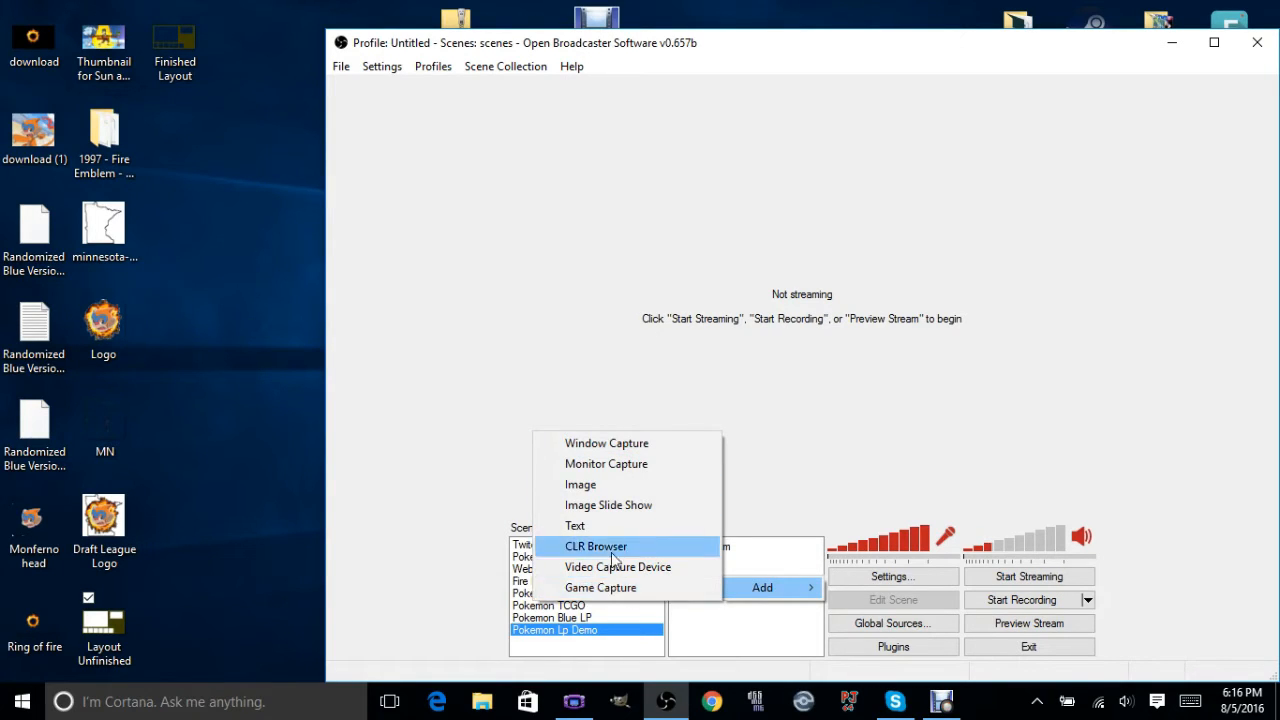
{"action": "left_click", "coordinate": [627, 446]}
{"action": "type", "text": "Gameplay"}
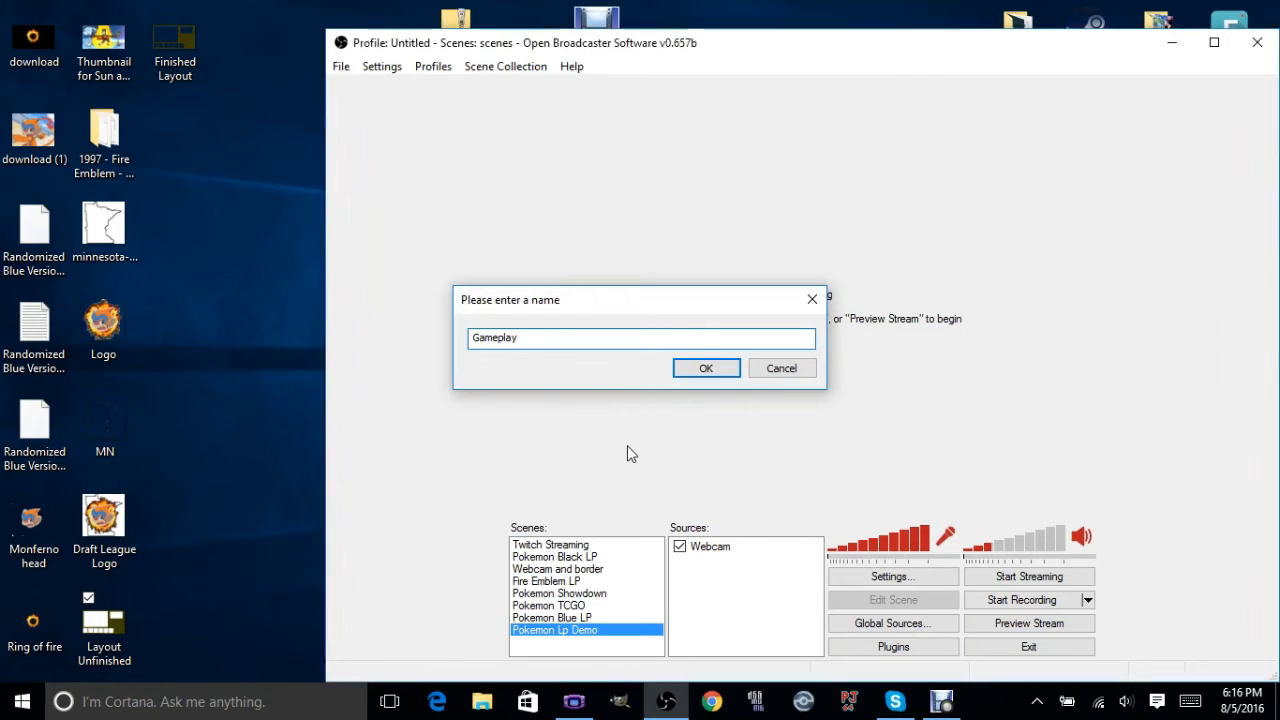
{"action": "key", "text": "Return"}
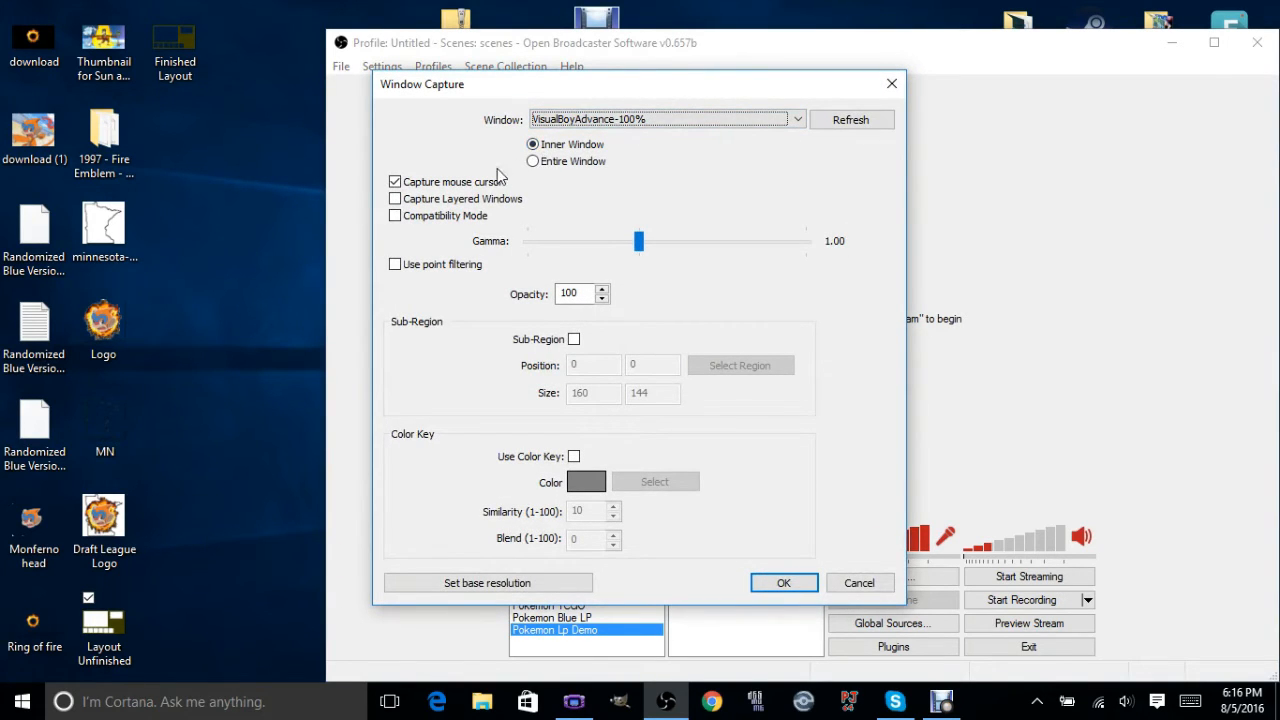
{"action": "left_click", "coordinate": [395, 183]}
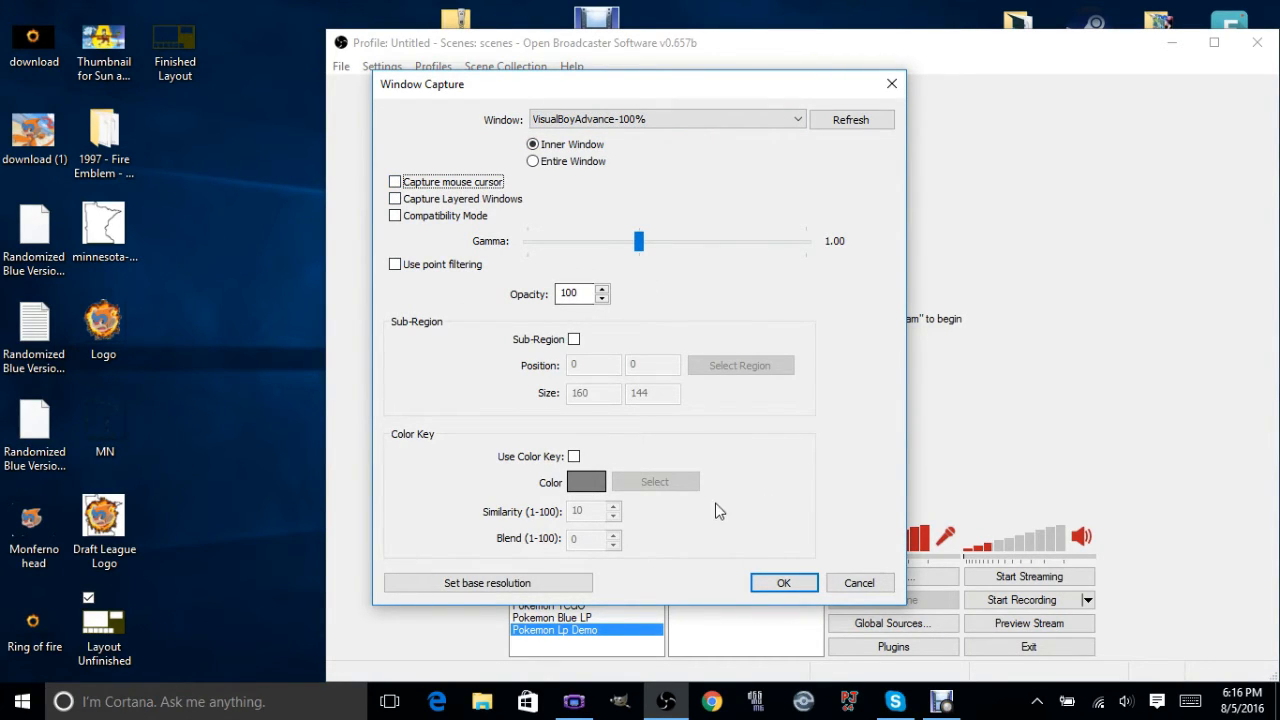
{"action": "left_click", "coordinate": [786, 583]}
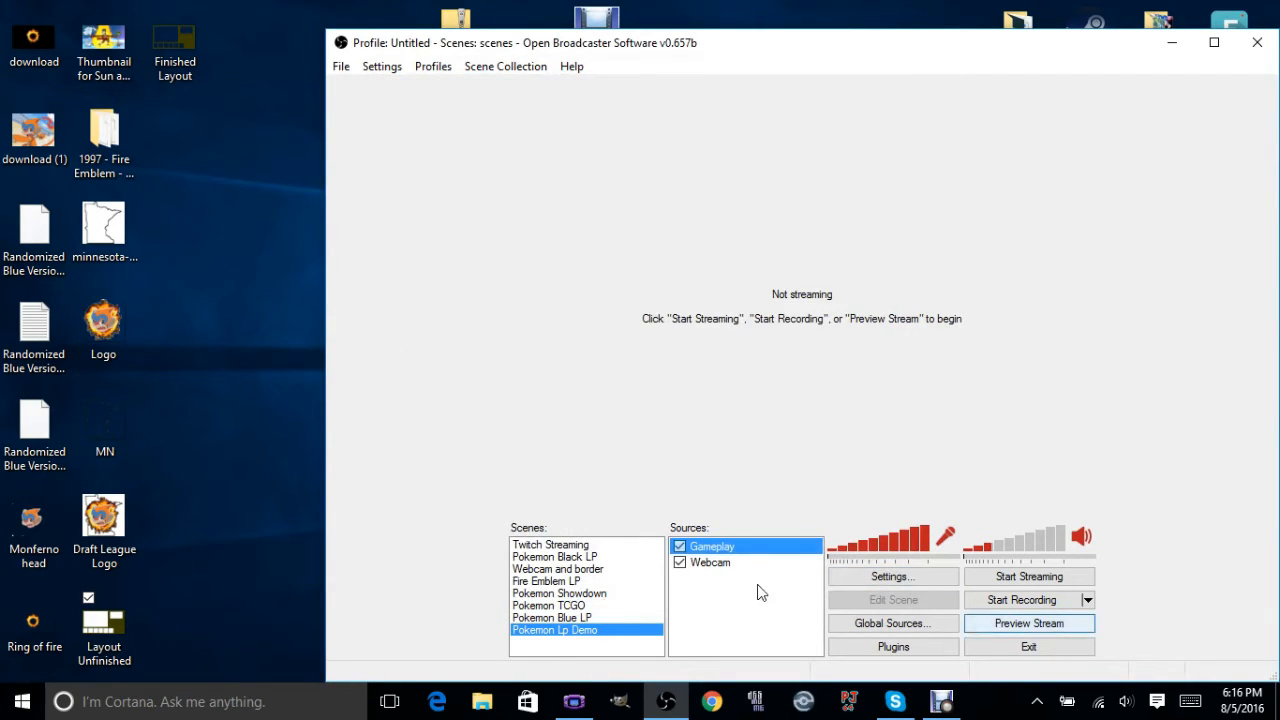
Step: Add an Image source named Layout that uses the Finished Layout file from the Desktop
{"action": "right_click", "coordinate": [712, 597]}
{"action": "mouse_move", "coordinate": [725, 598]}
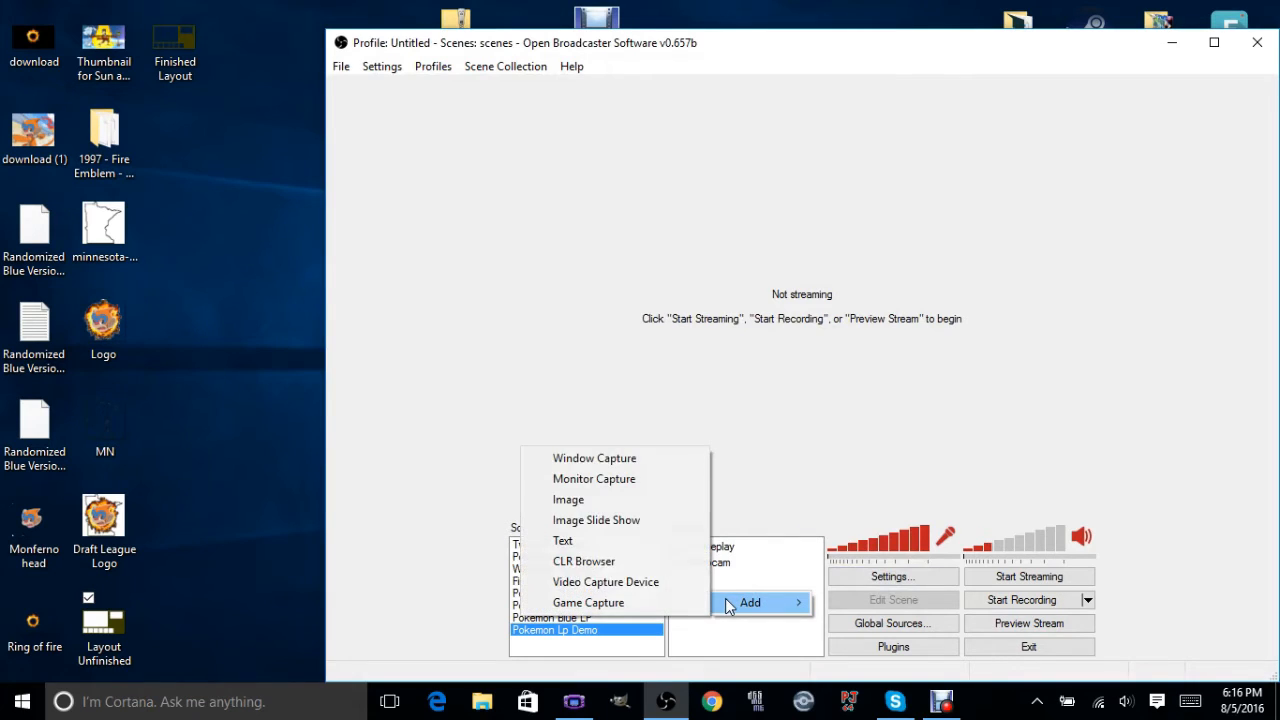
{"action": "left_click", "coordinate": [625, 501]}
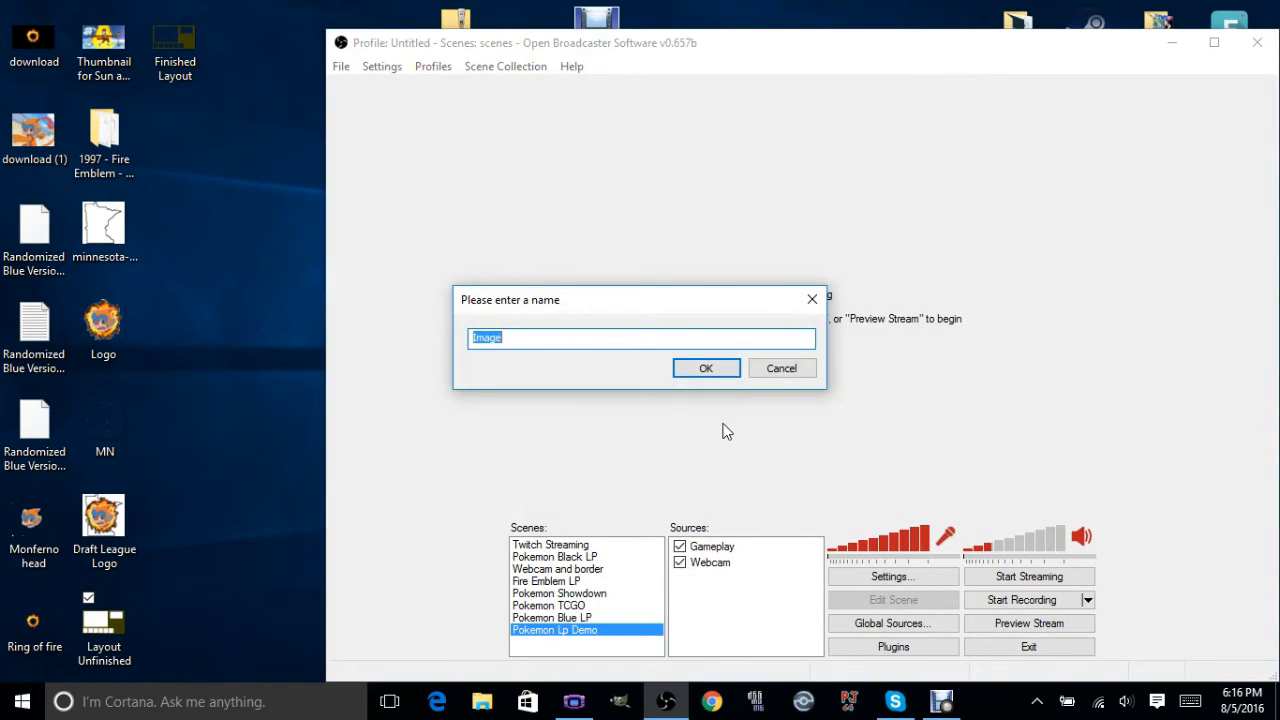
{"action": "type", "text": "Layout"}
{"action": "key", "text": "Return"}
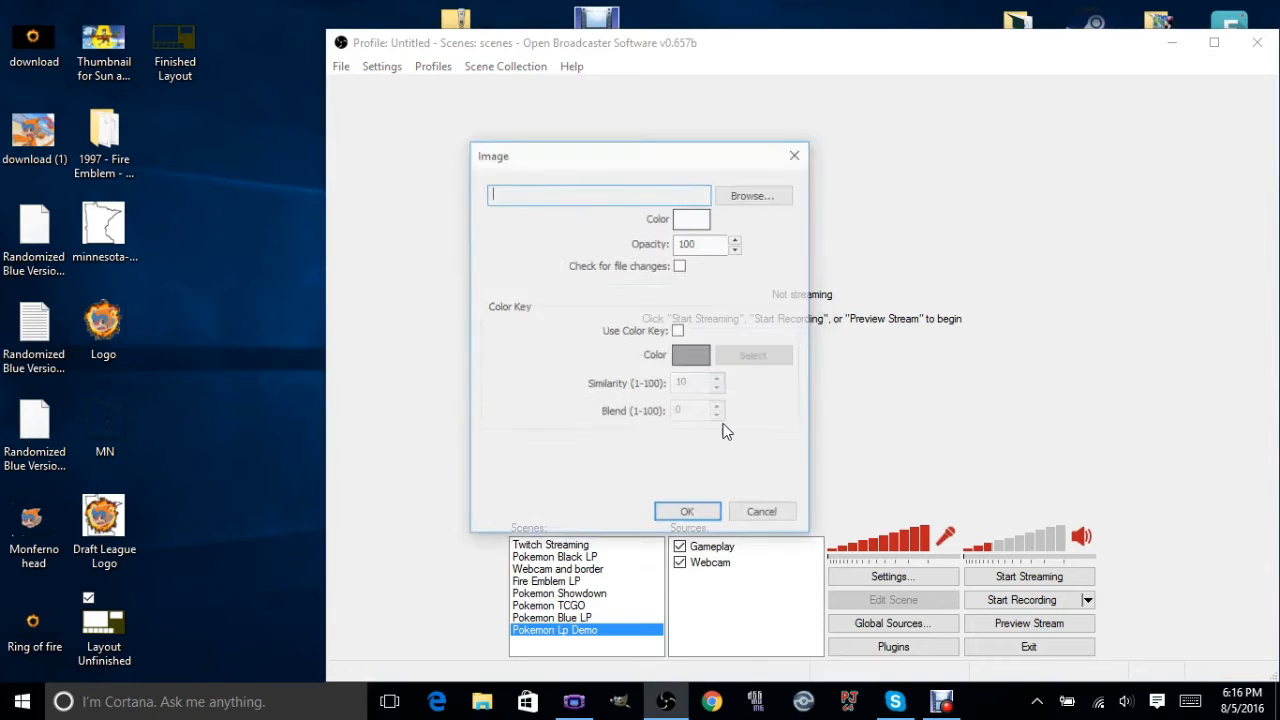
{"action": "left_click", "coordinate": [781, 198]}
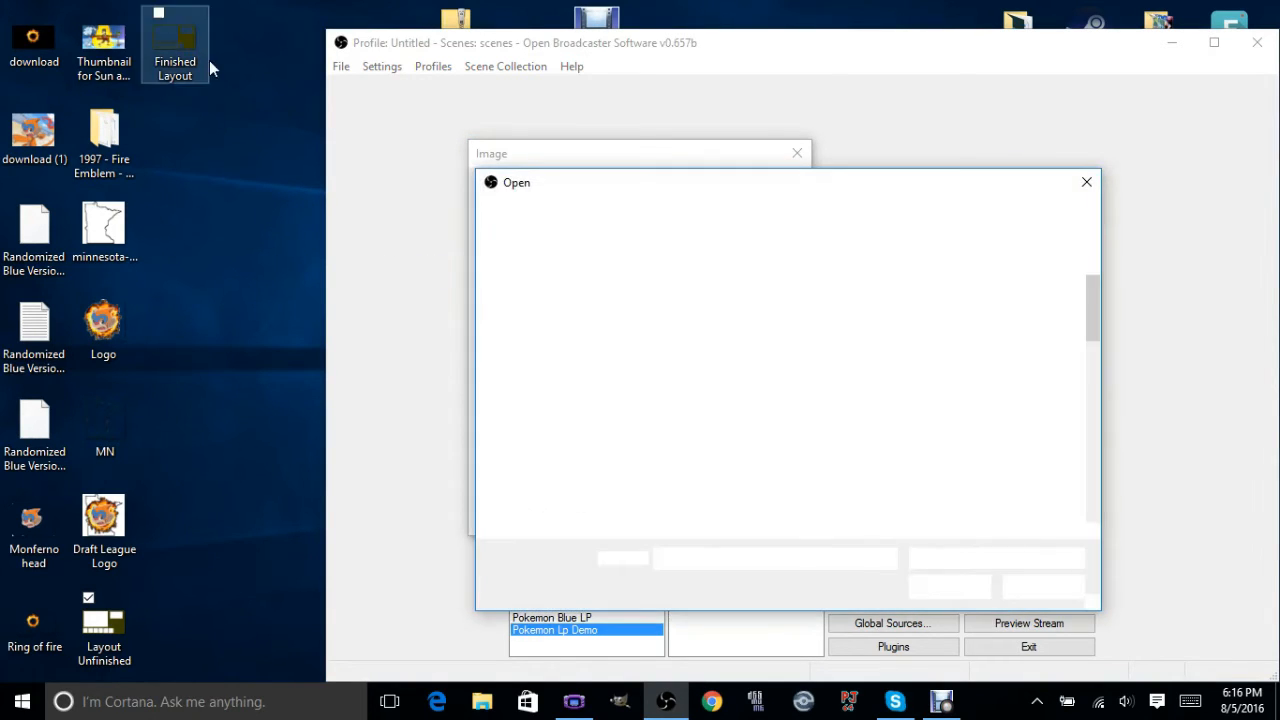
{"action": "scroll", "coordinate": [918, 415], "scroll_direction": "down", "scroll_amount": 10}
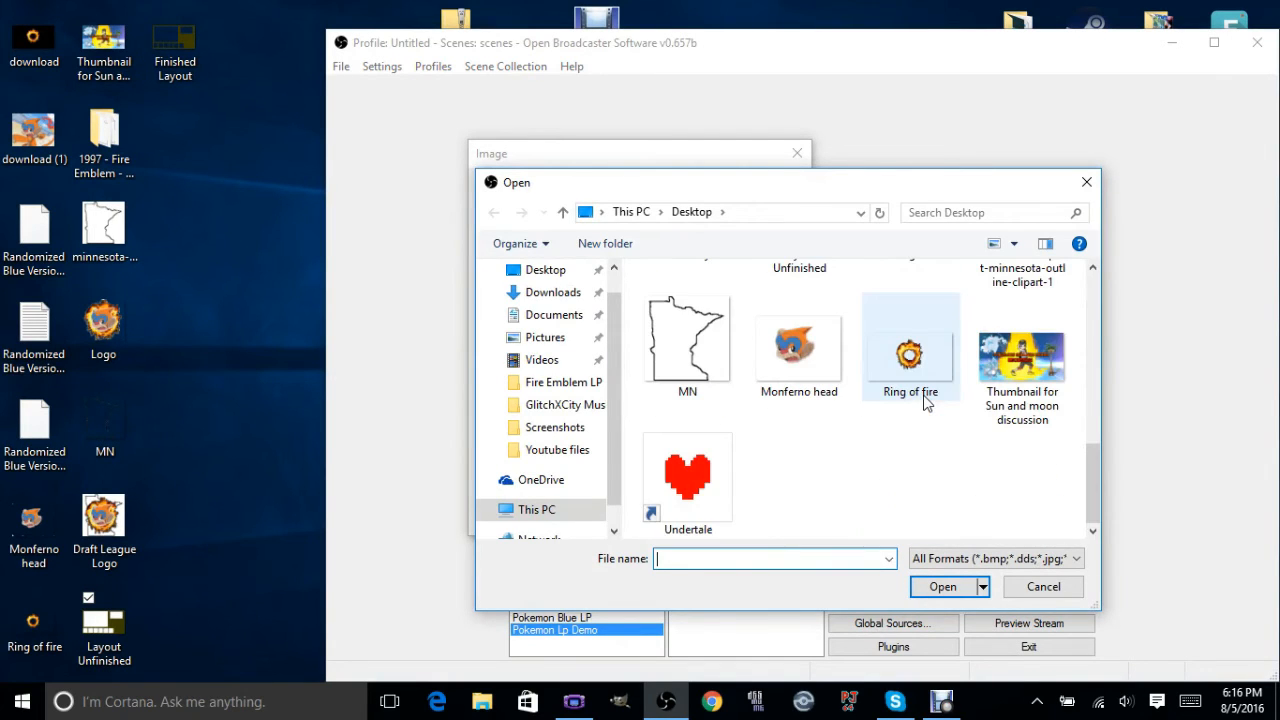
{"action": "scroll", "coordinate": [923, 403], "scroll_direction": "up", "scroll_amount": 2}
{"action": "double_click", "coordinate": [714, 348]}
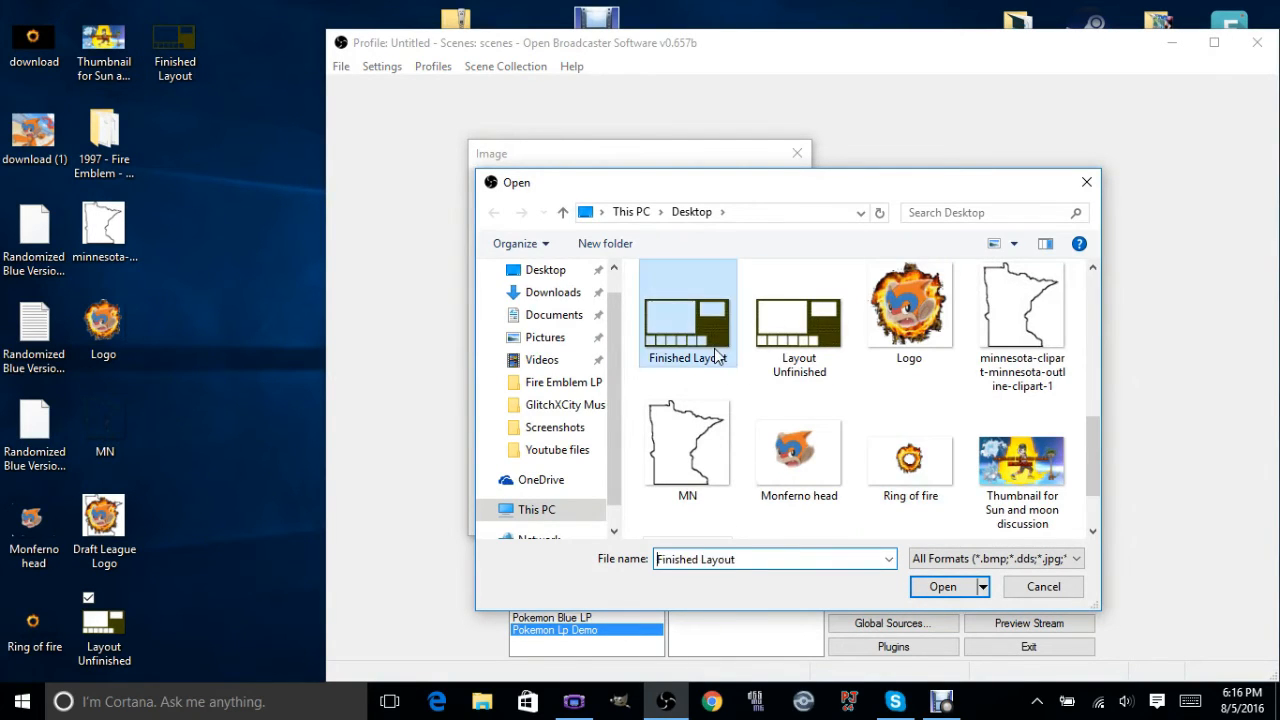
{"action": "left_click", "coordinate": [717, 519]}
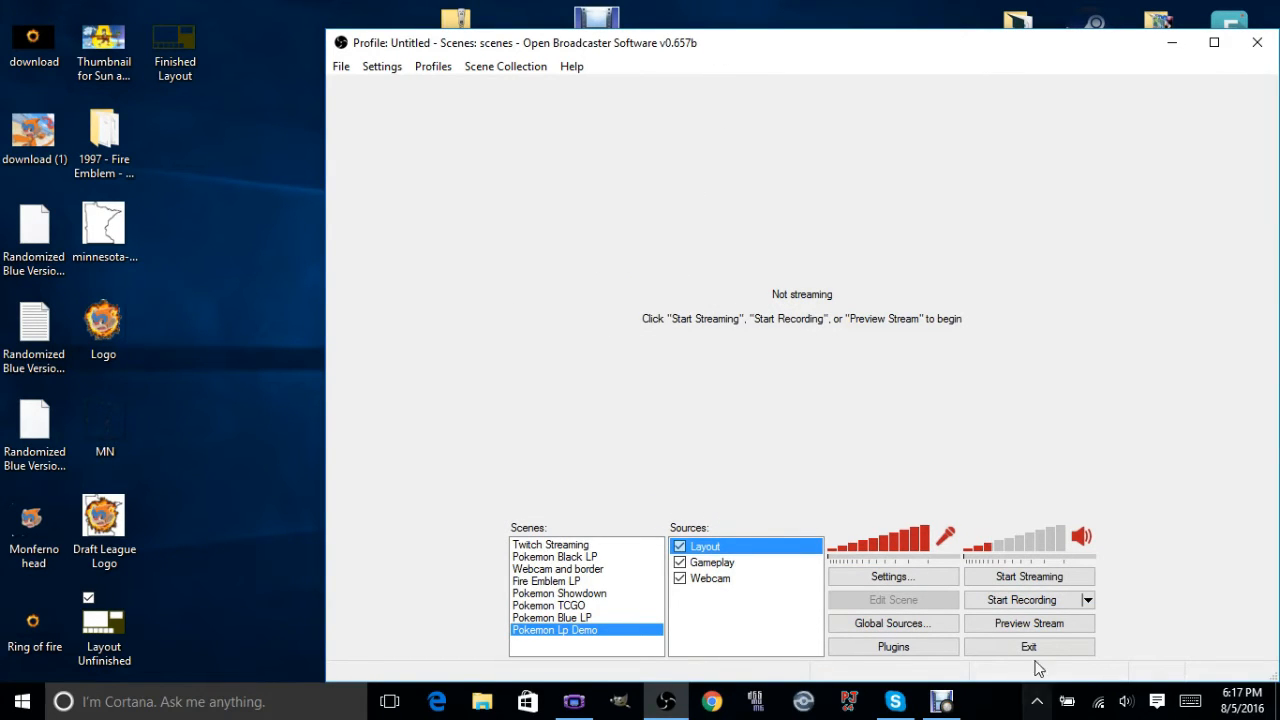
Step: Rearrange the Open Broadcaster Software and VisualBoyAdvance windows side by side so that the game stays in view
{"action": "left_click_drag", "start_coordinate": [820, 54], "coordinate": [937, 70]}
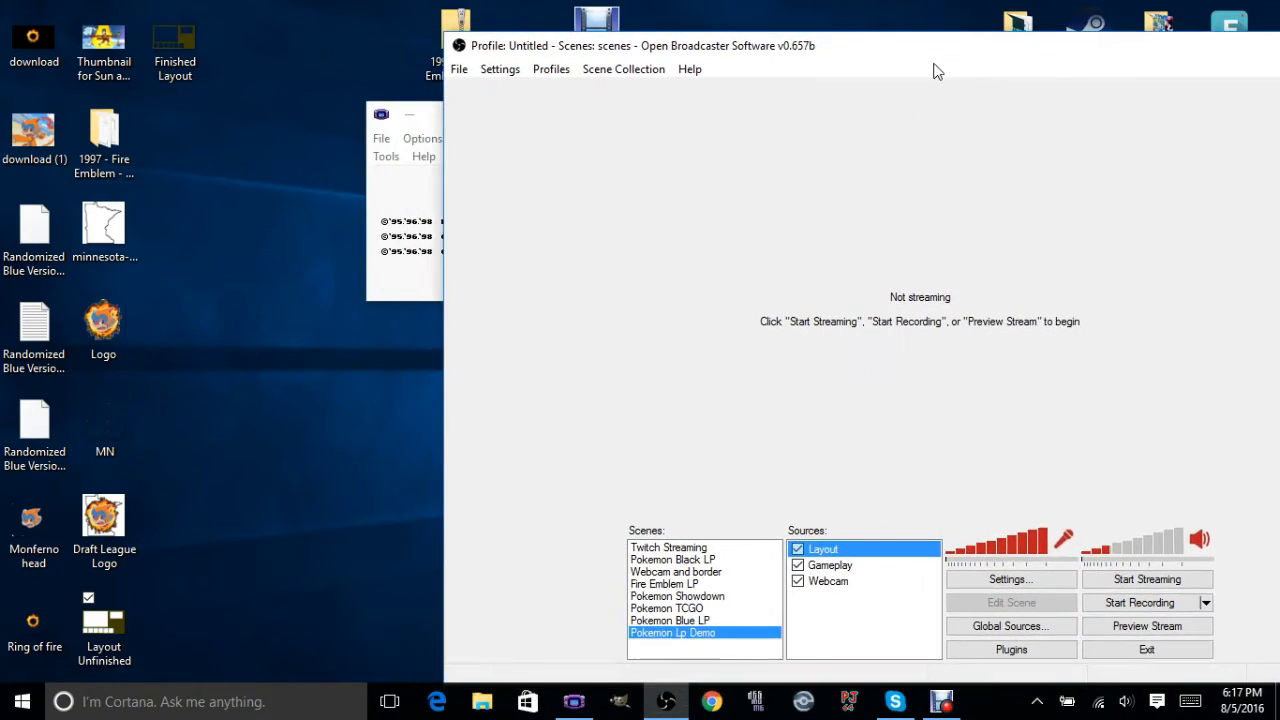
{"action": "left_click", "coordinate": [388, 118]}
{"action": "left_click", "coordinate": [403, 114]}
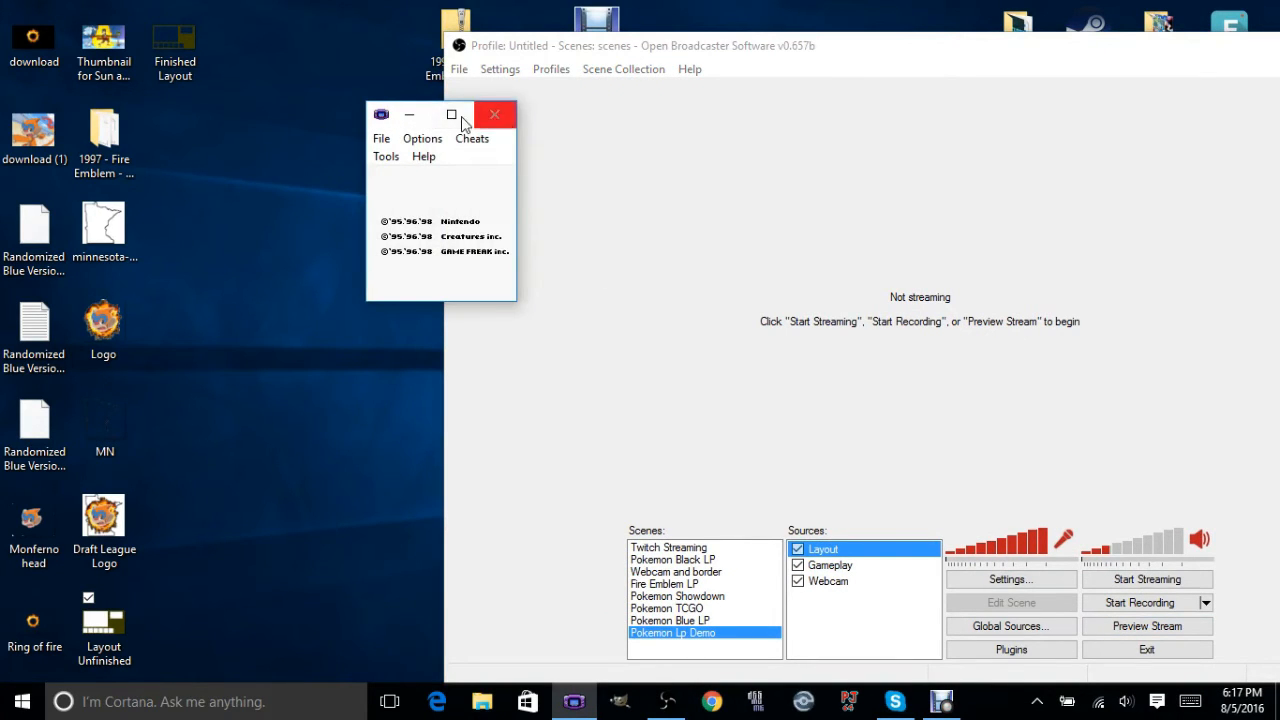
{"action": "left_click_drag", "start_coordinate": [383, 126], "coordinate": [231, 166]}
{"action": "left_click", "coordinate": [580, 251]}
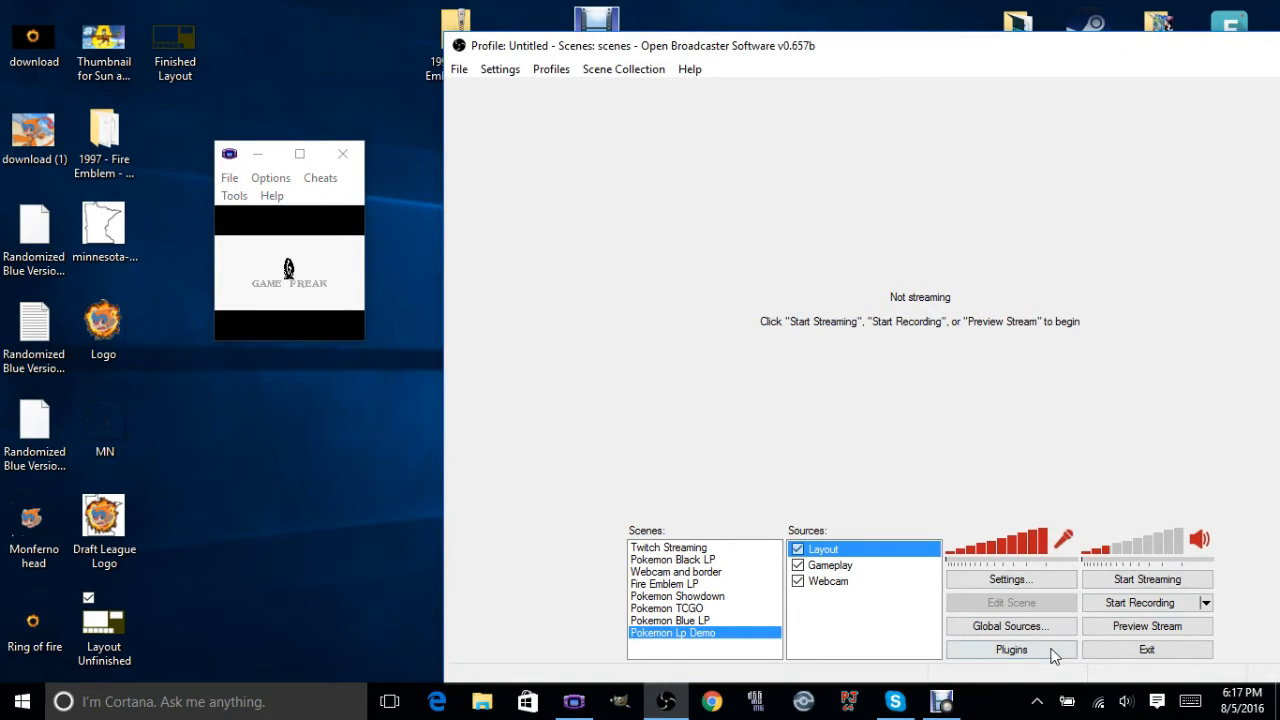
Step: Turn the sound off in VisualBoyAdvance and return to Open Broadcaster Software
{"action": "left_click", "coordinate": [229, 177]}
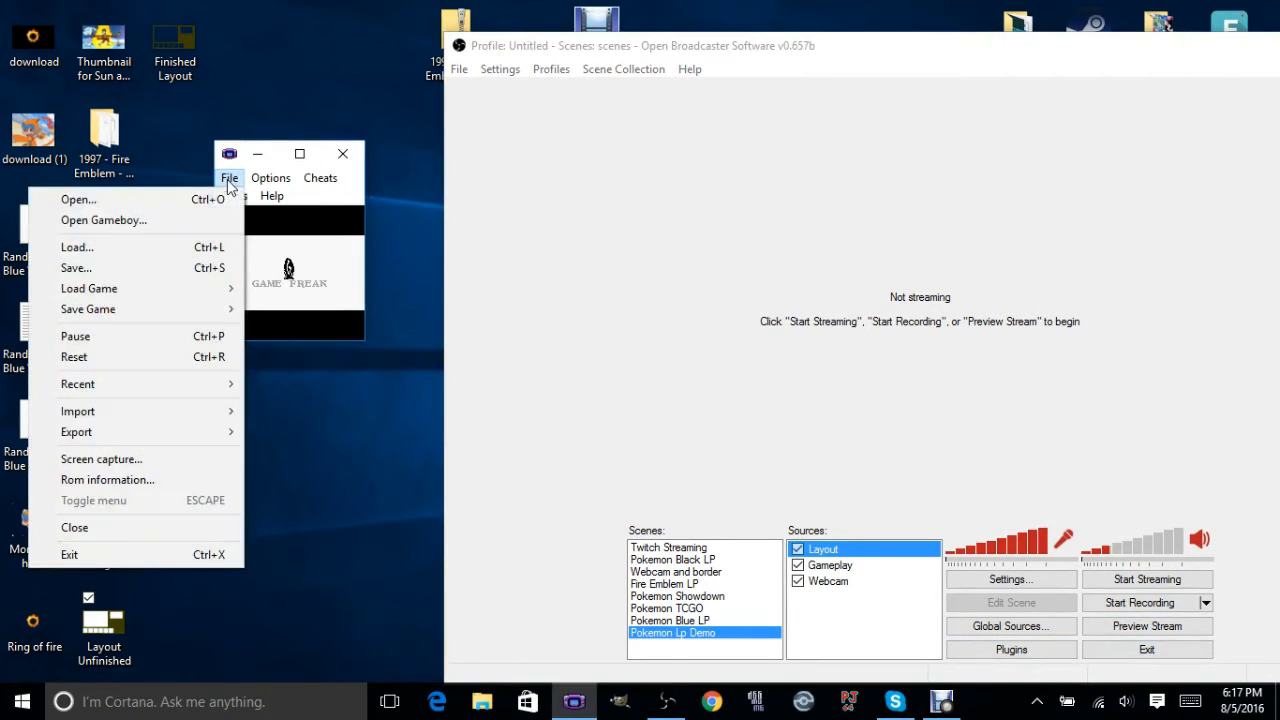
{"action": "mouse_move", "coordinate": [281, 183]}
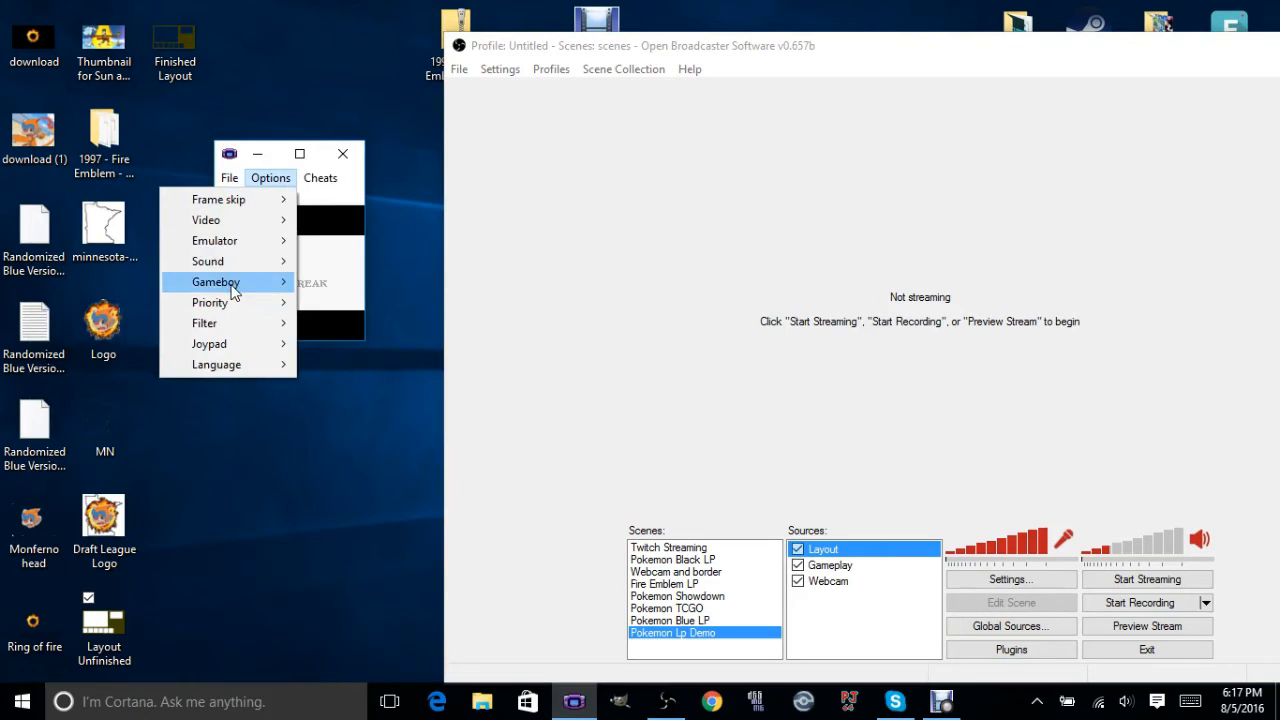
{"action": "mouse_move", "coordinate": [270, 262]}
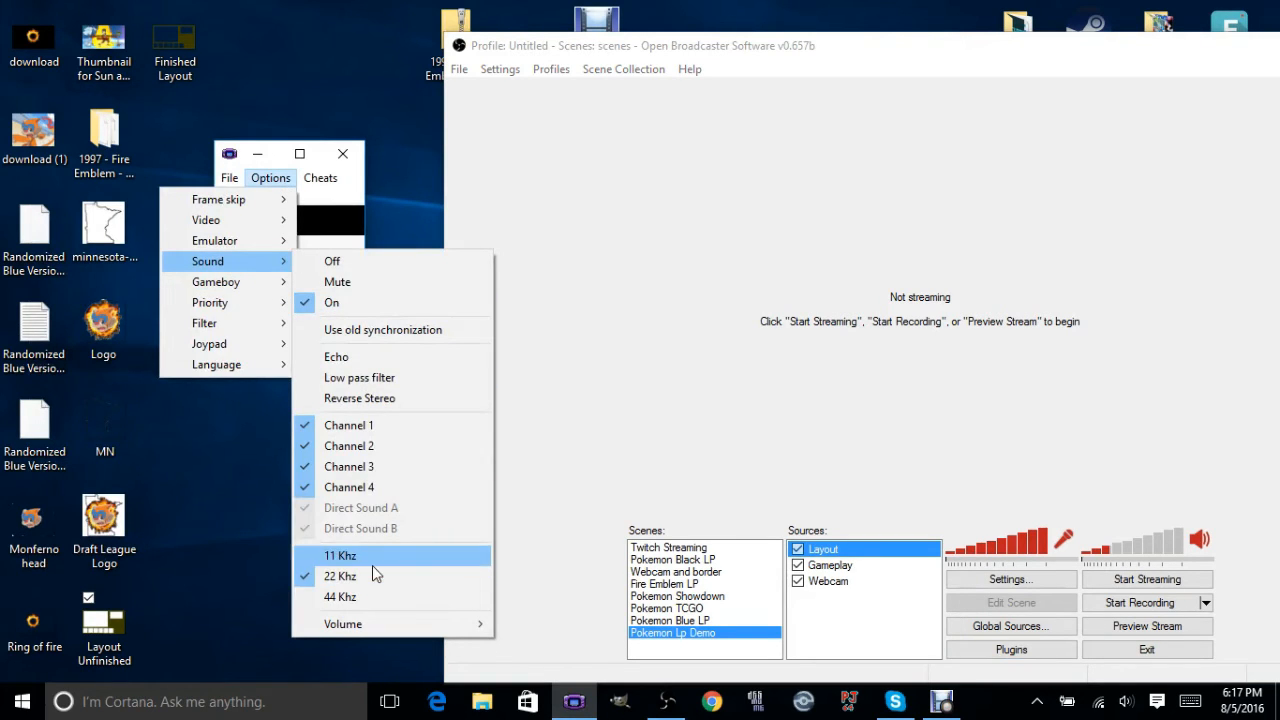
{"action": "left_click", "coordinate": [359, 264]}
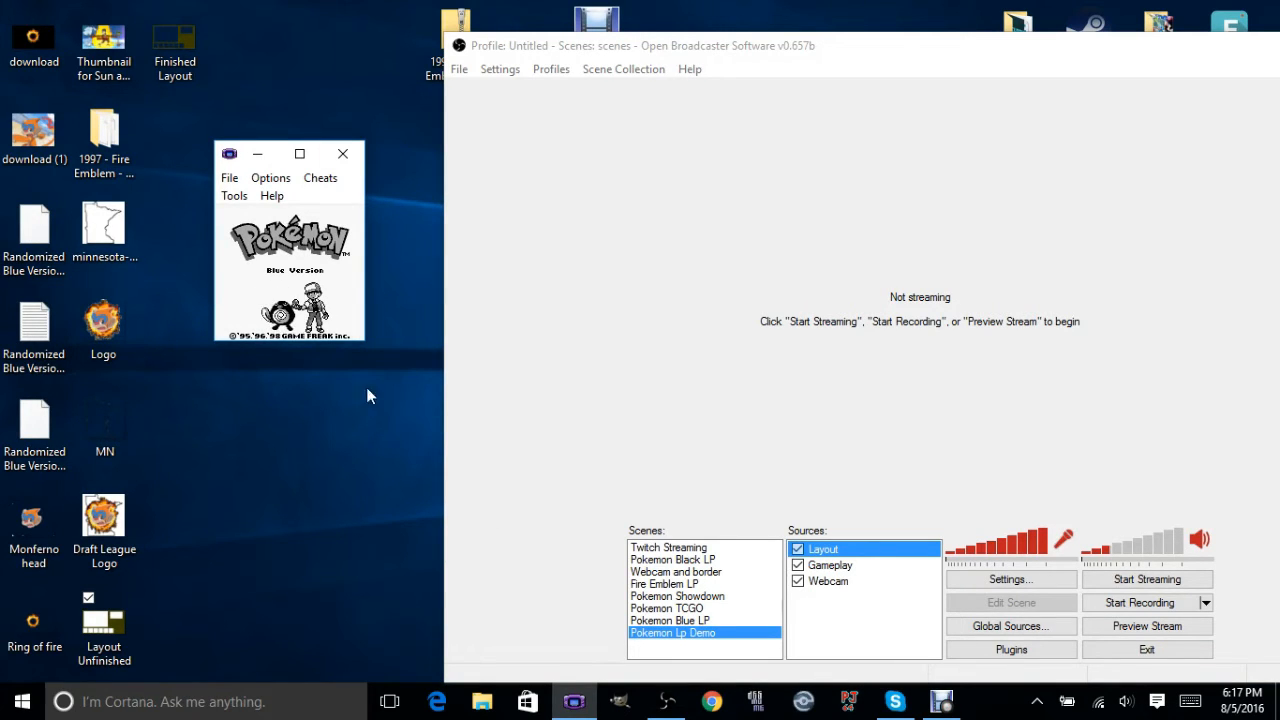
{"action": "left_click", "coordinate": [677, 231]}
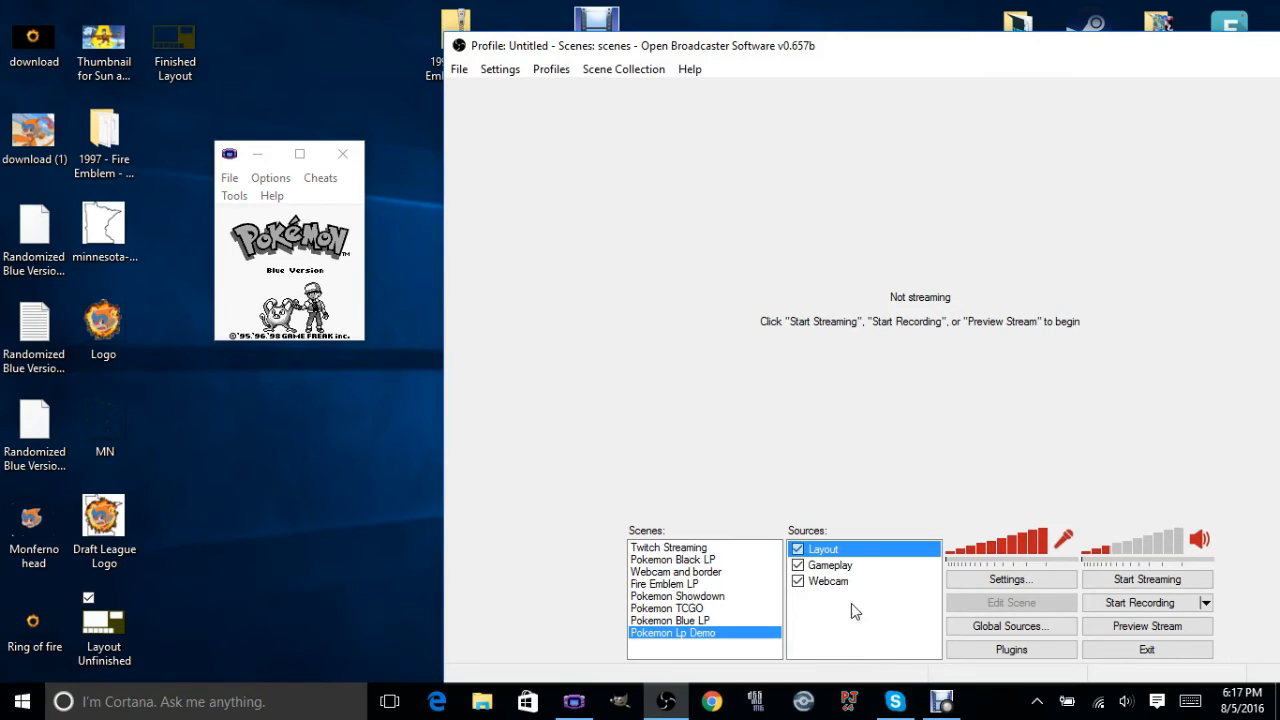
Step: Preview the stream with scene editing on, and shrink the Webcam source into the layout's upper-right cut-out
{"action": "left_click", "coordinate": [1114, 630]}
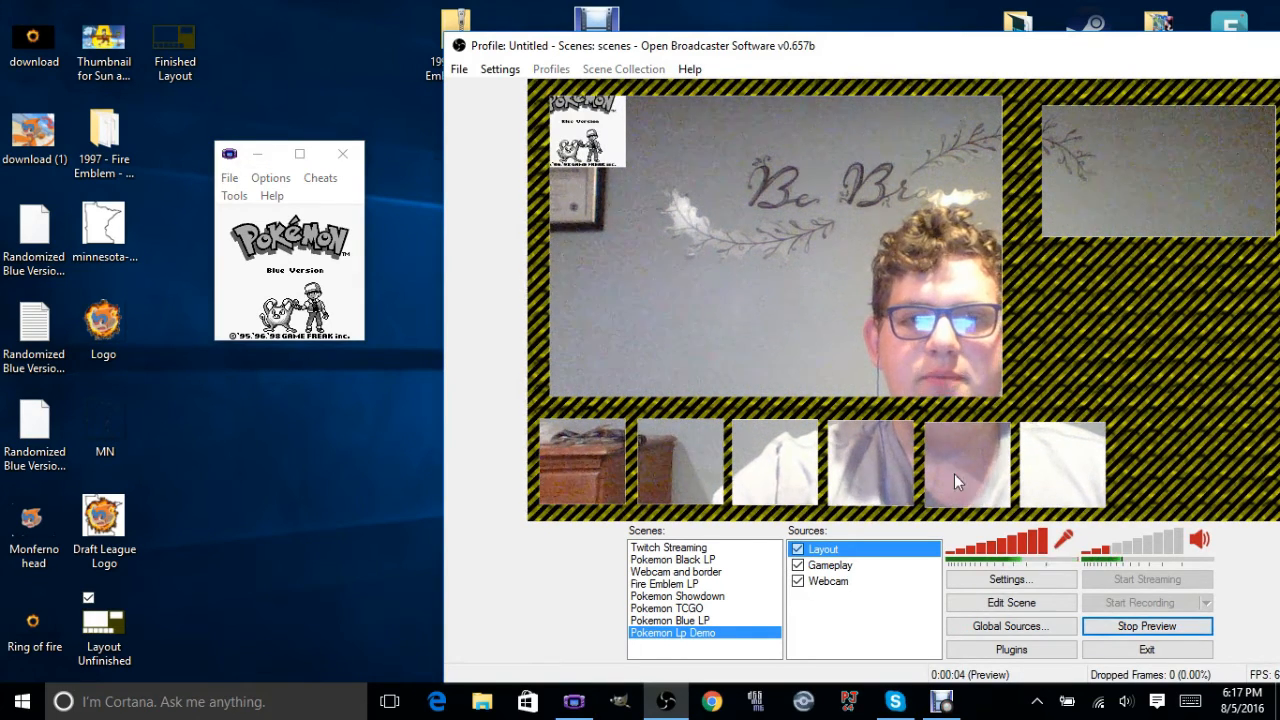
{"action": "left_click", "coordinate": [1011, 602]}
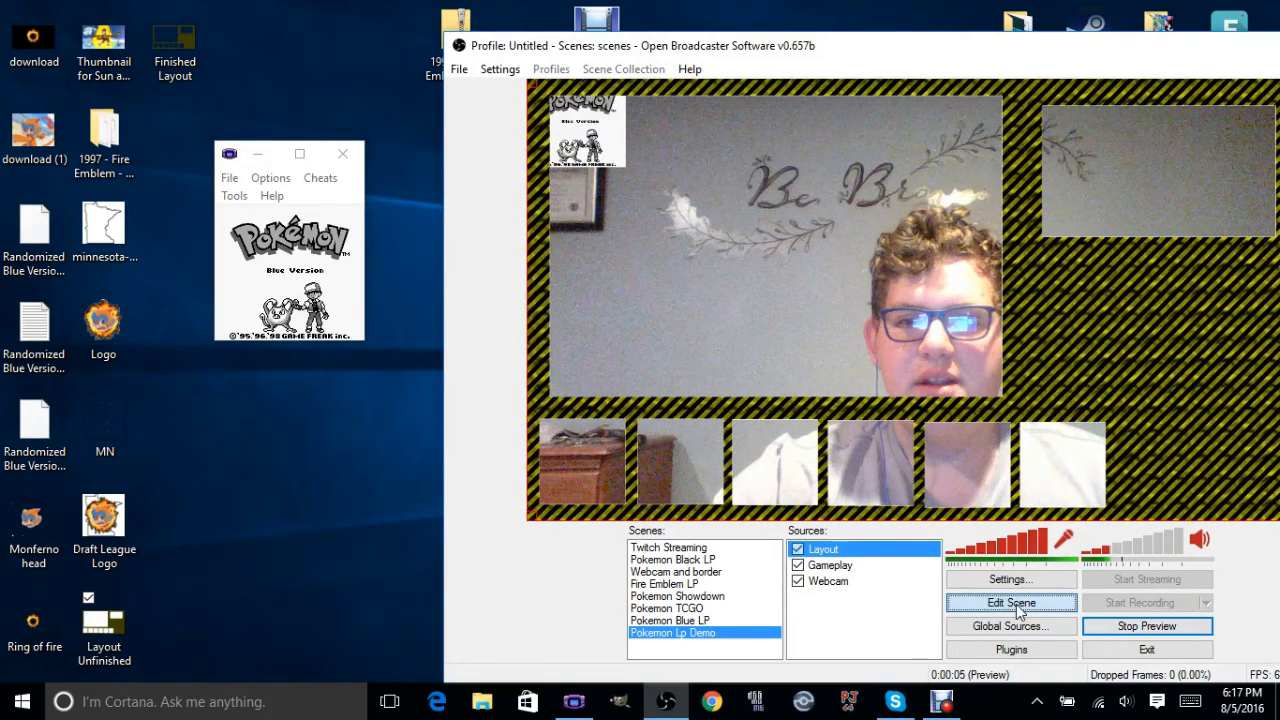
{"action": "left_click", "coordinate": [836, 582]}
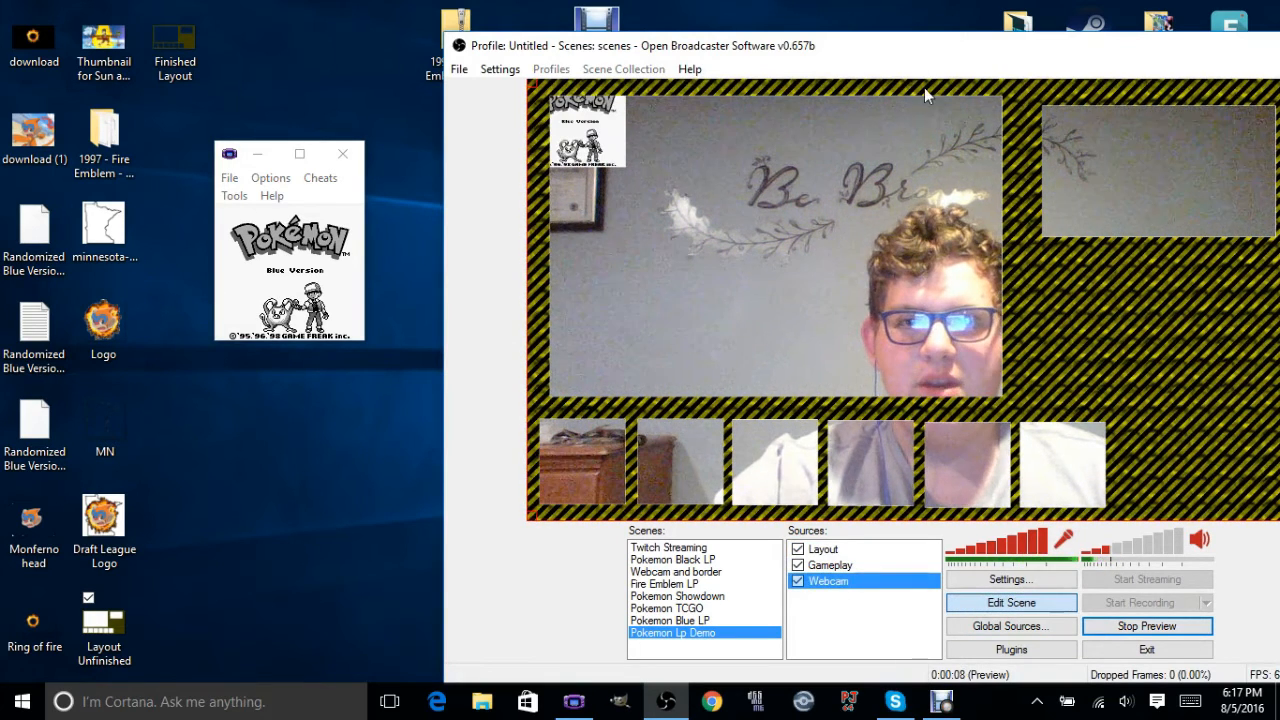
{"action": "left_click_drag", "start_coordinate": [528, 523], "coordinate": [1180, 232]}
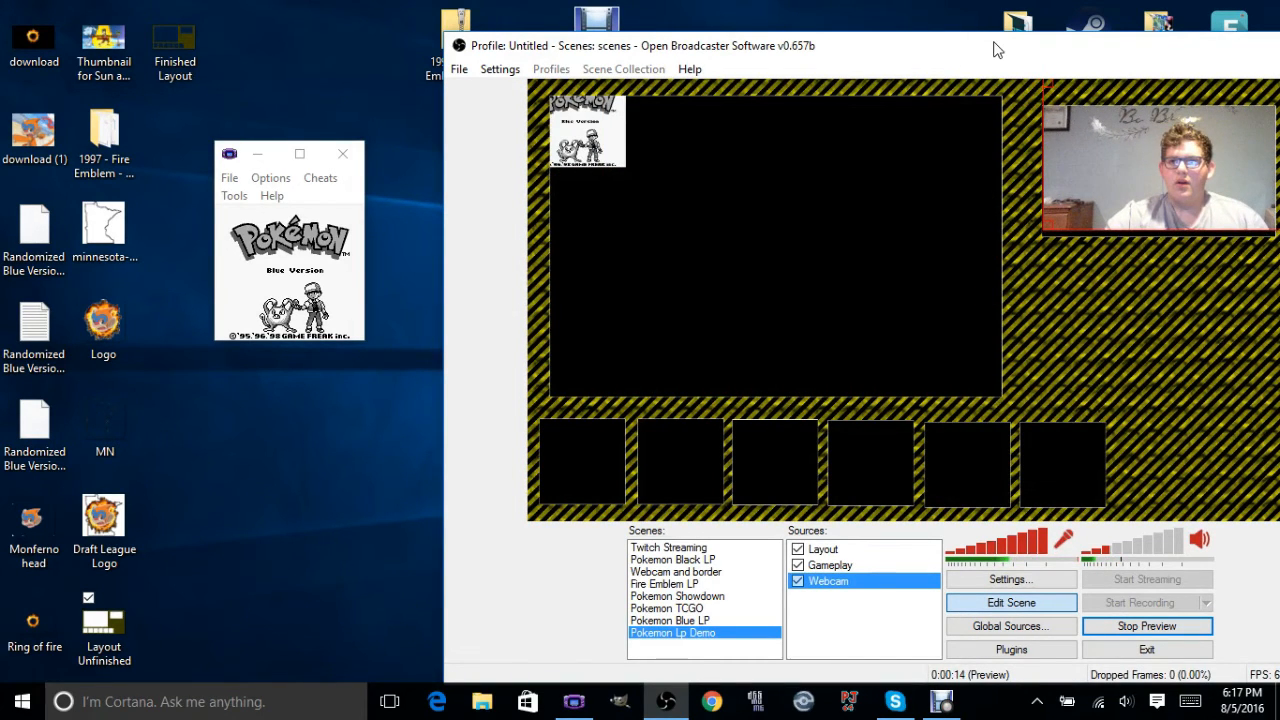
{"action": "left_click_drag", "start_coordinate": [995, 50], "coordinate": [888, 43]}
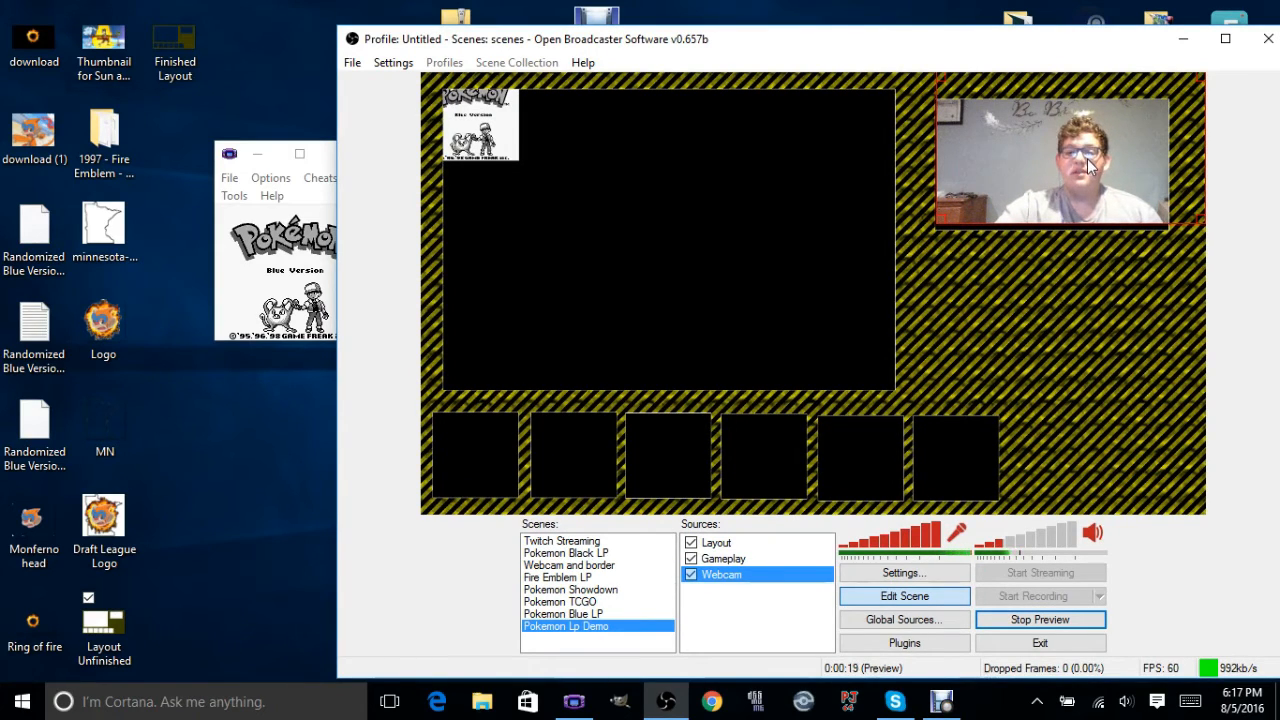
Step: Adjust the webcam picture's position and corners until it matches the edges of the upper-right cut-out
{"action": "left_click_drag", "start_coordinate": [1088, 165], "coordinate": [1060, 178]}
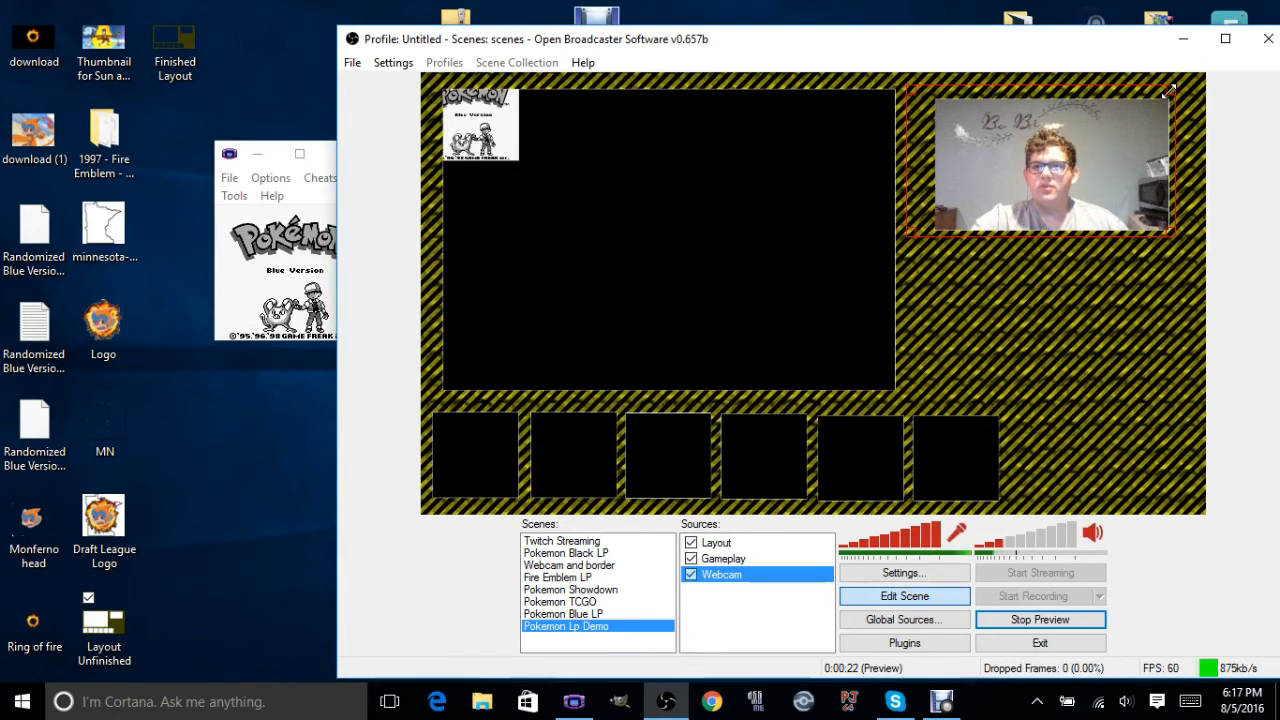
{"action": "left_click_drag", "start_coordinate": [1169, 91], "coordinate": [1110, 128]}
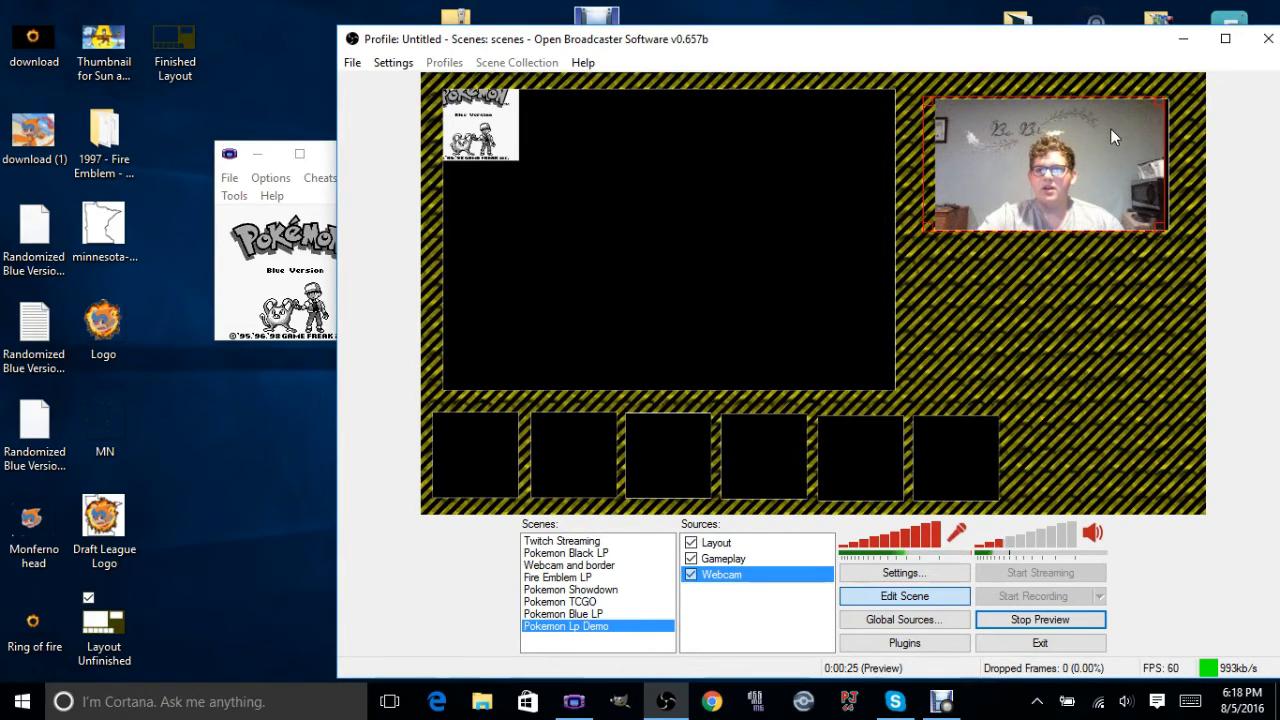
{"action": "left_click_drag", "start_coordinate": [925, 99], "coordinate": [948, 114]}
{"action": "left_click_drag", "start_coordinate": [1069, 159], "coordinate": [1058, 149]}
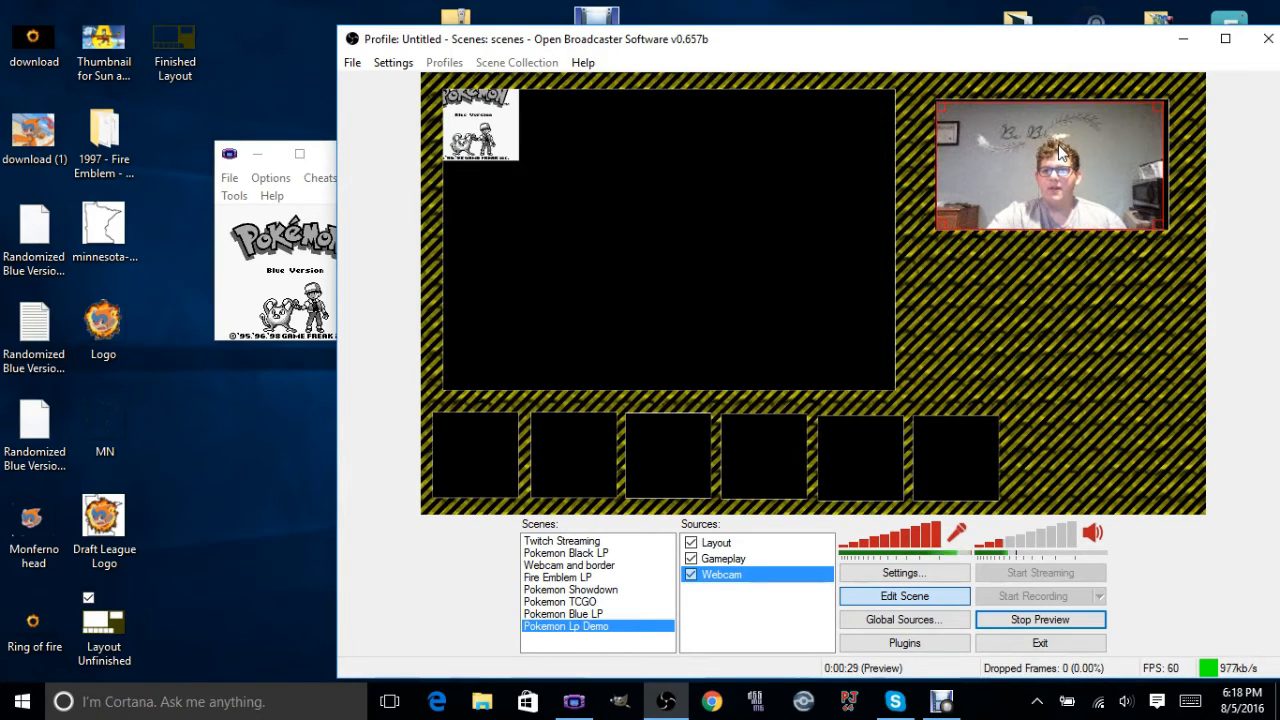
{"action": "left_click_drag", "start_coordinate": [1157, 225], "coordinate": [1159, 227]}
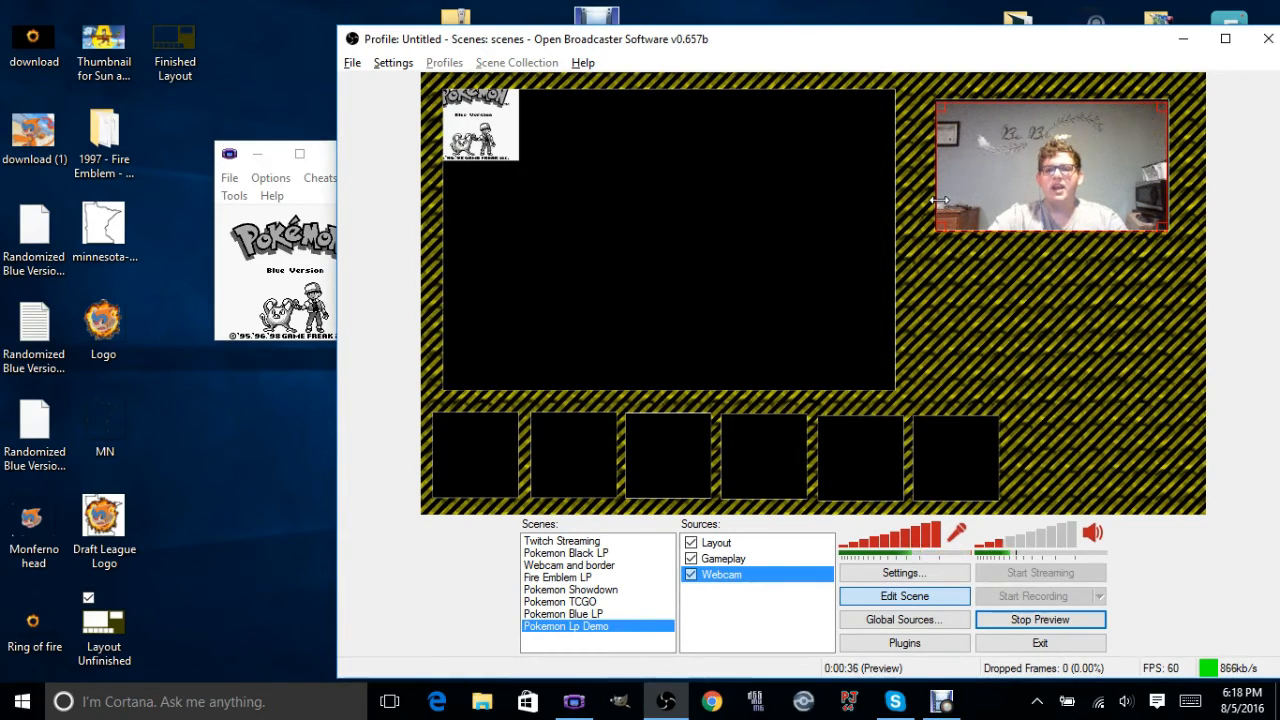
Step: Crop the sides of the webcam picture, and enlarge and reposition it to fill its cut-out with the person centred
{"action": "left_click_drag", "start_coordinate": [940, 200], "coordinate": [988, 200]}
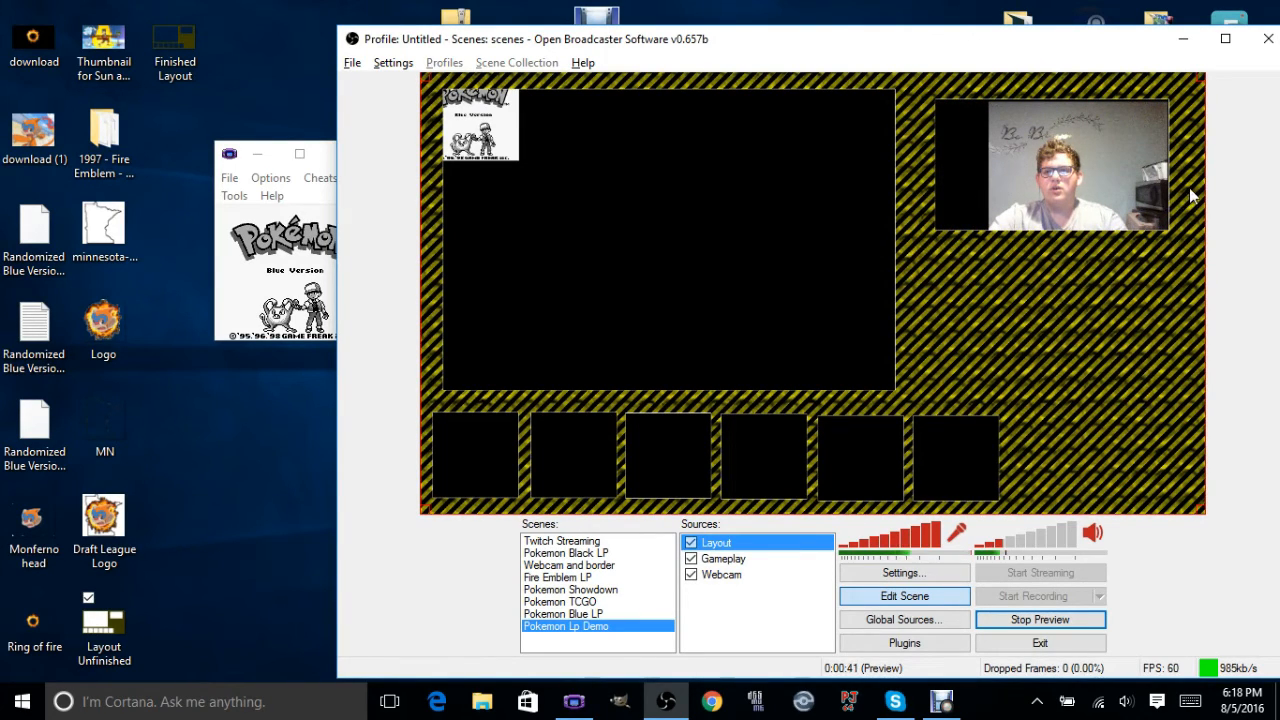
{"action": "left_click", "coordinate": [728, 577]}
{"action": "left_click_drag", "start_coordinate": [1156, 190], "coordinate": [1075, 195]}
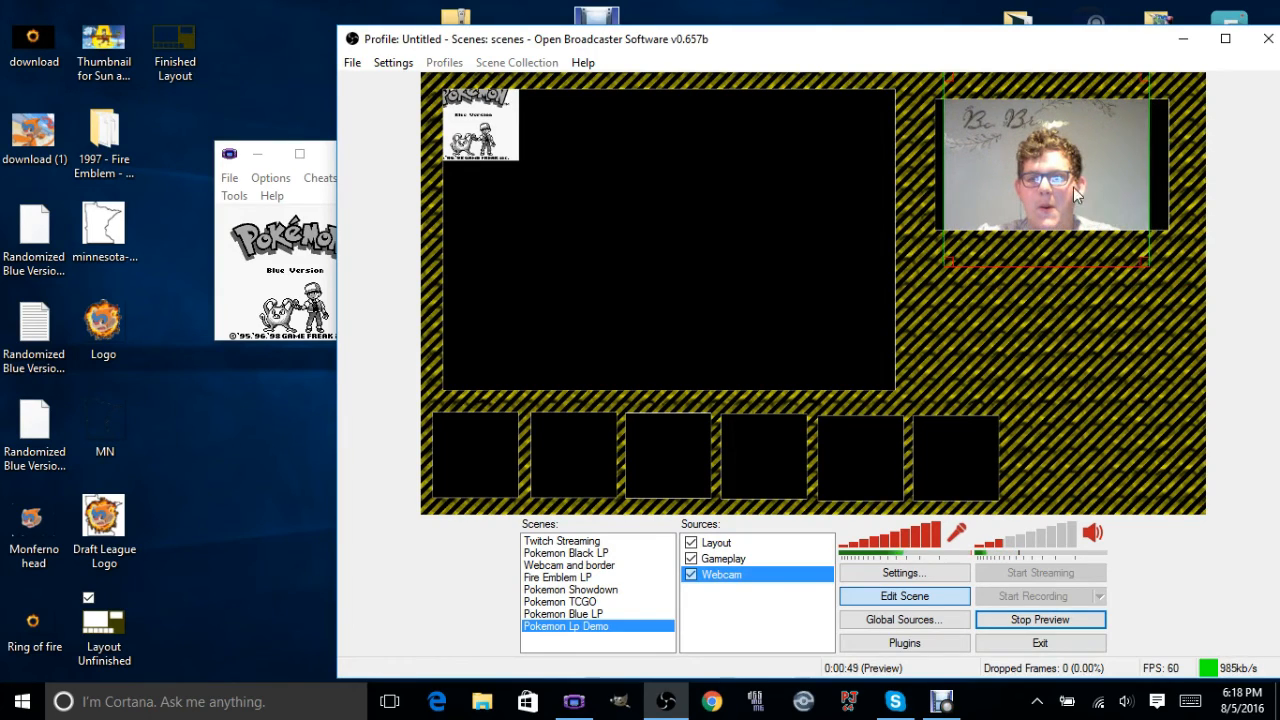
{"action": "left_click_drag", "start_coordinate": [1141, 262], "coordinate": [1168, 292]}
{"action": "left_click_drag", "start_coordinate": [1111, 199], "coordinate": [1098, 191]}
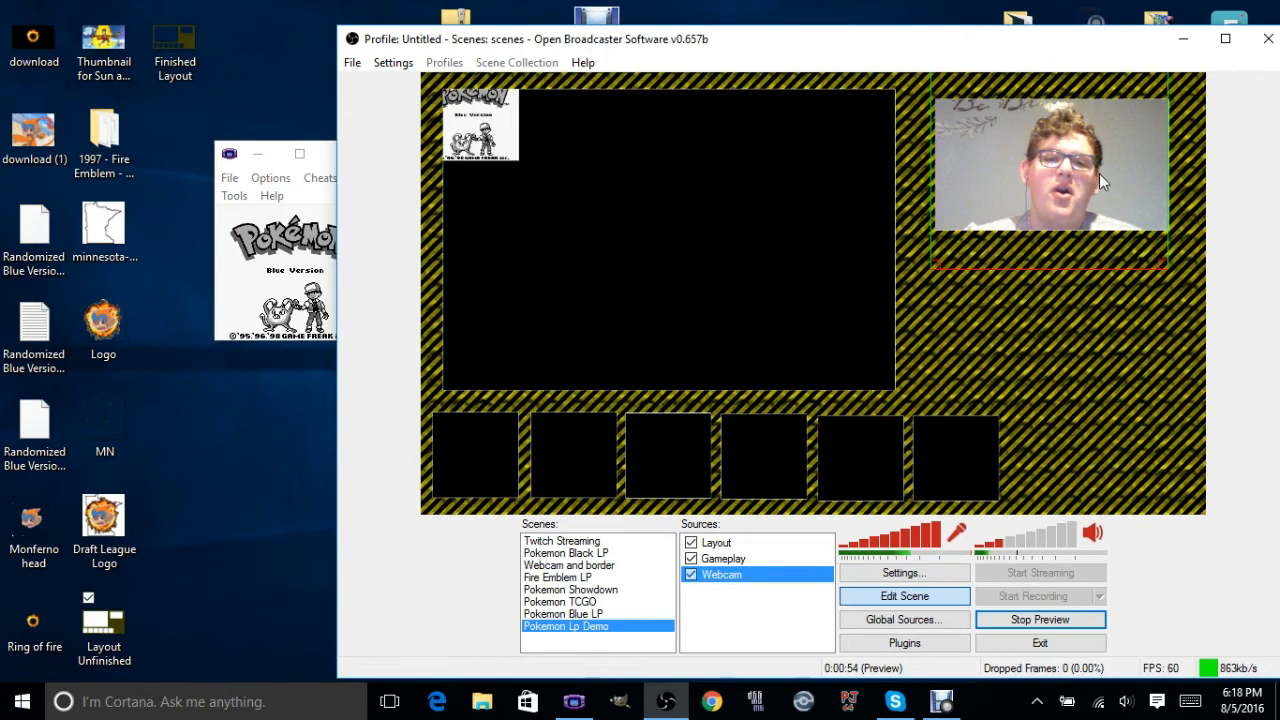
Step: Move the Gameplay source into the layout's large cut-out, enlarge it to the cut-out's full height, and stop the preview
{"action": "left_click", "coordinate": [735, 561]}
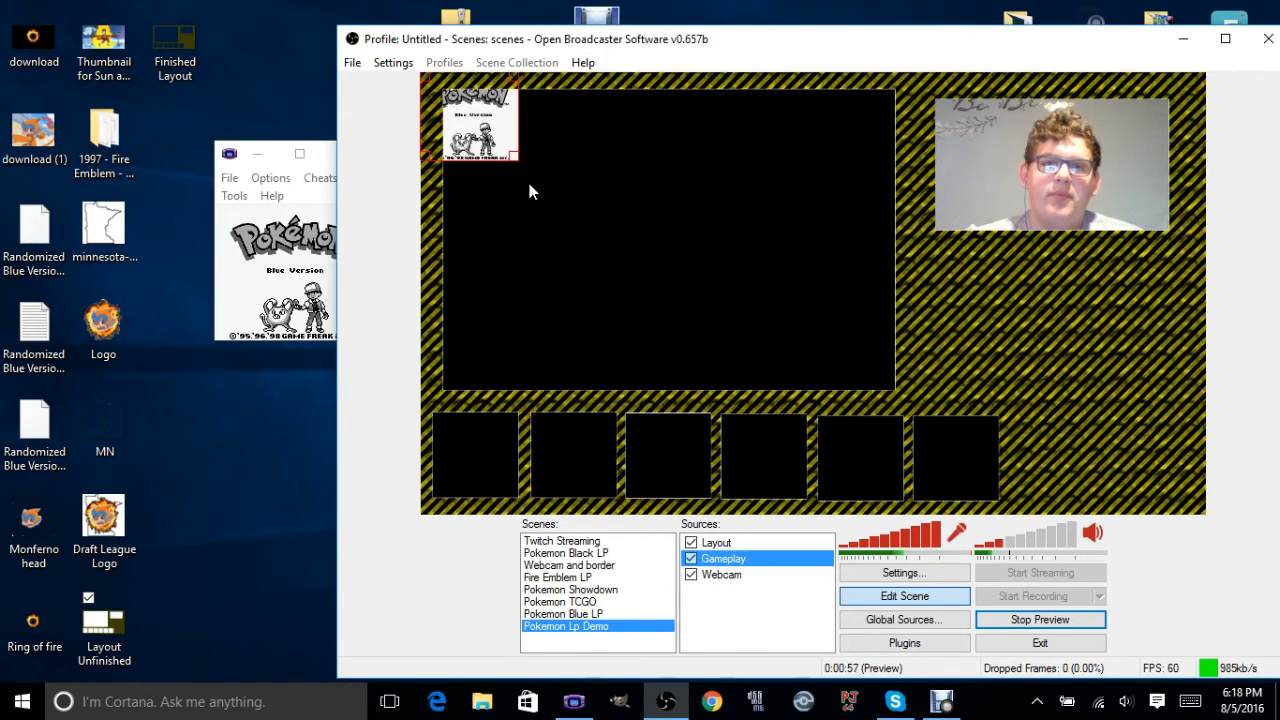
{"action": "left_click_drag", "start_coordinate": [480, 130], "coordinate": [773, 332]}
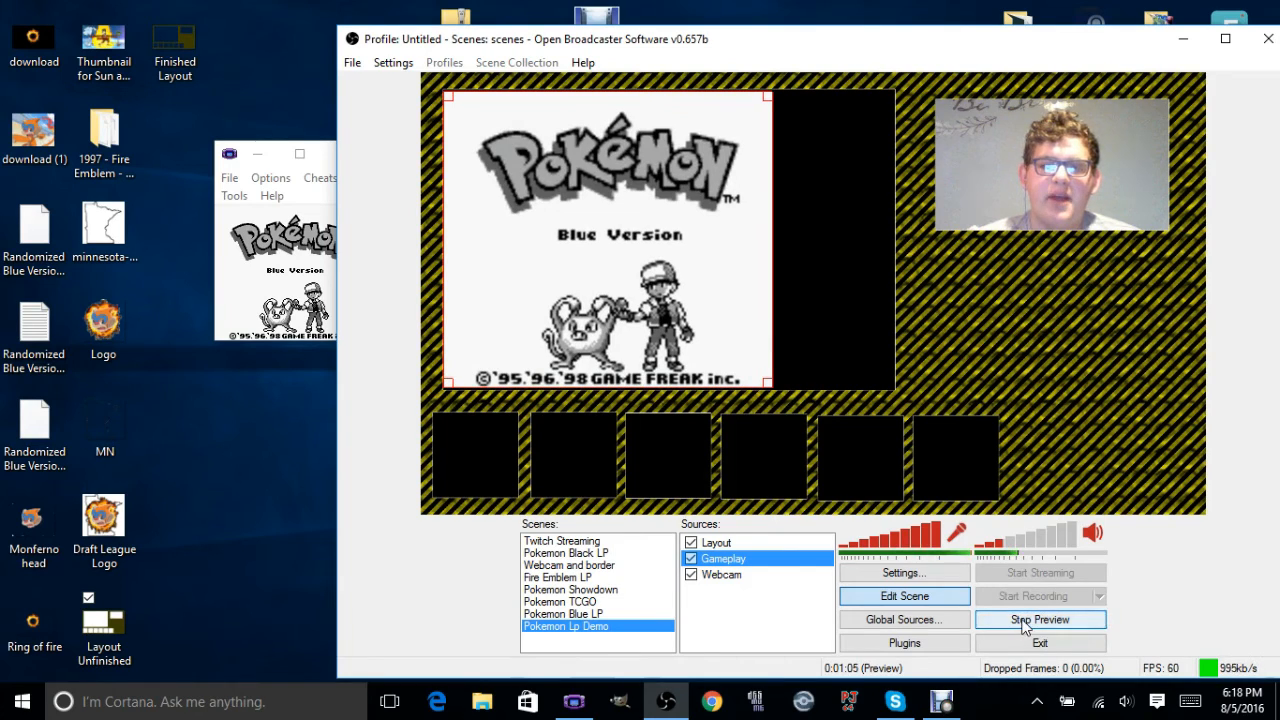
{"action": "left_click", "coordinate": [1025, 622]}
{"action": "left_click", "coordinate": [232, 178]}
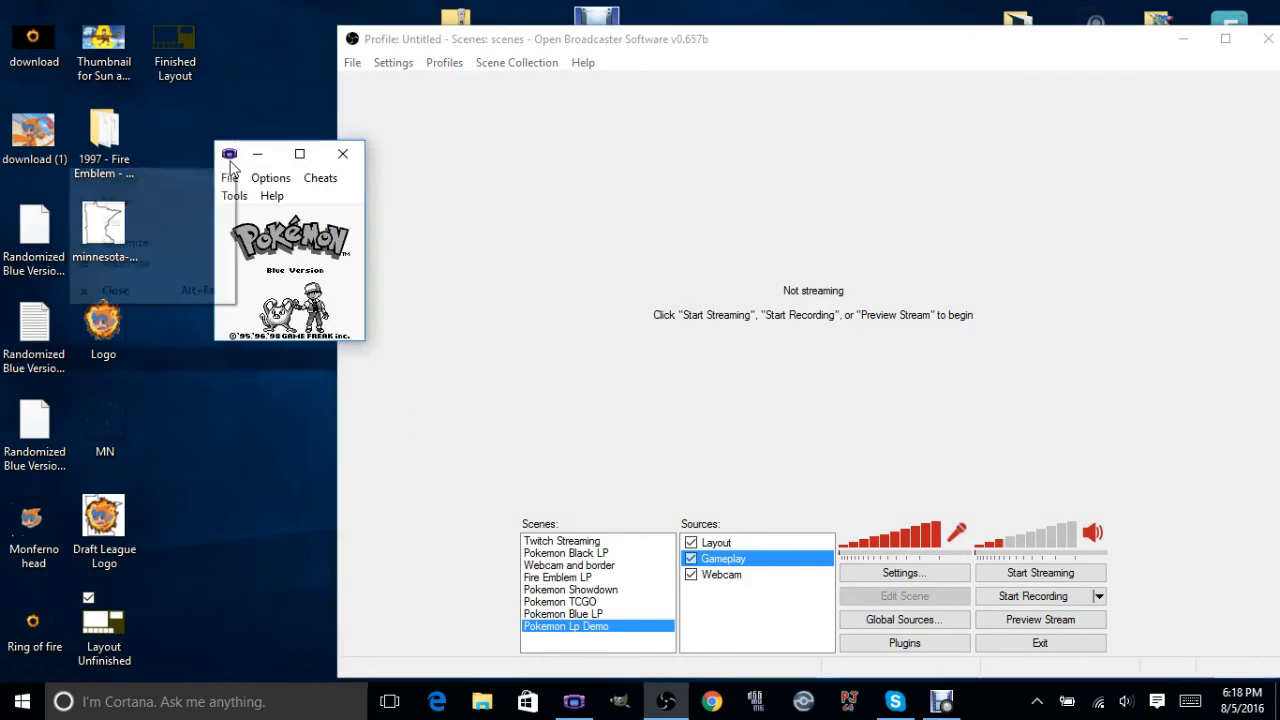
{"action": "mouse_move", "coordinate": [270, 178]}
{"action": "mouse_move", "coordinate": [320, 178]}
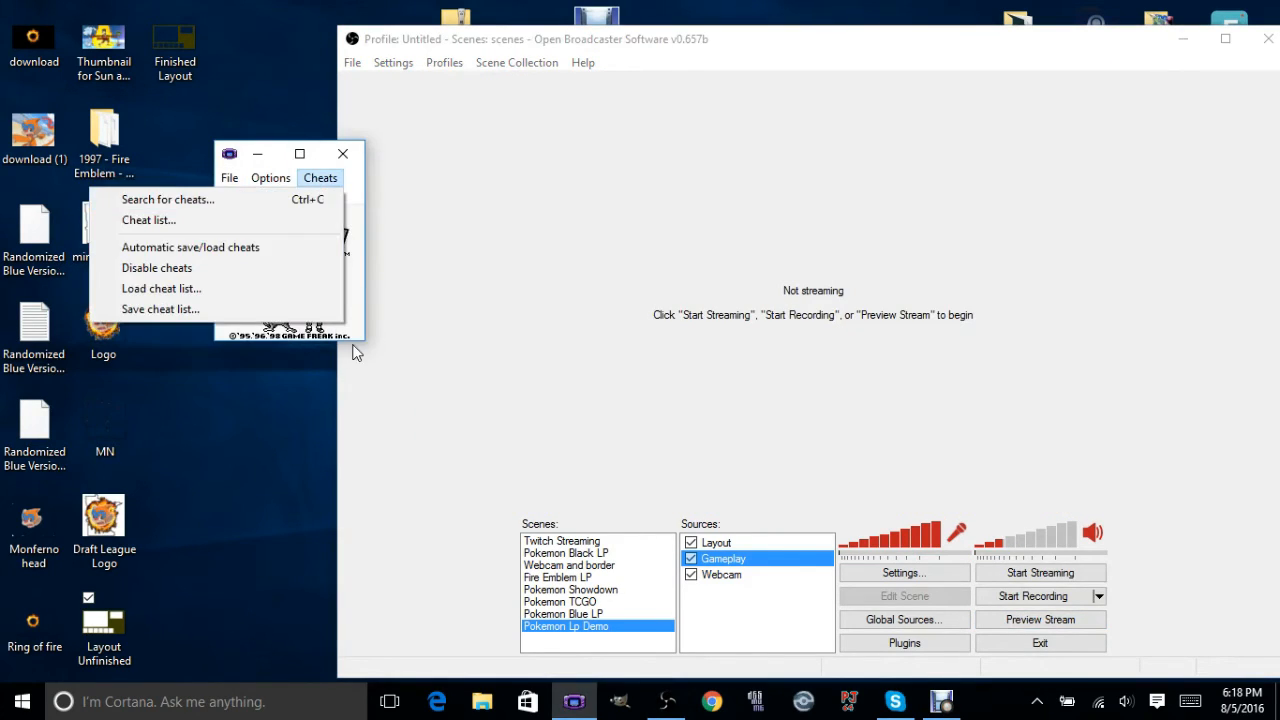
{"action": "left_click", "coordinate": [287, 415]}
Step: Widen the VisualBoyAdvance window and move it over the empty OBS preview area
{"action": "left_click_drag", "start_coordinate": [363, 292], "coordinate": [586, 366]}
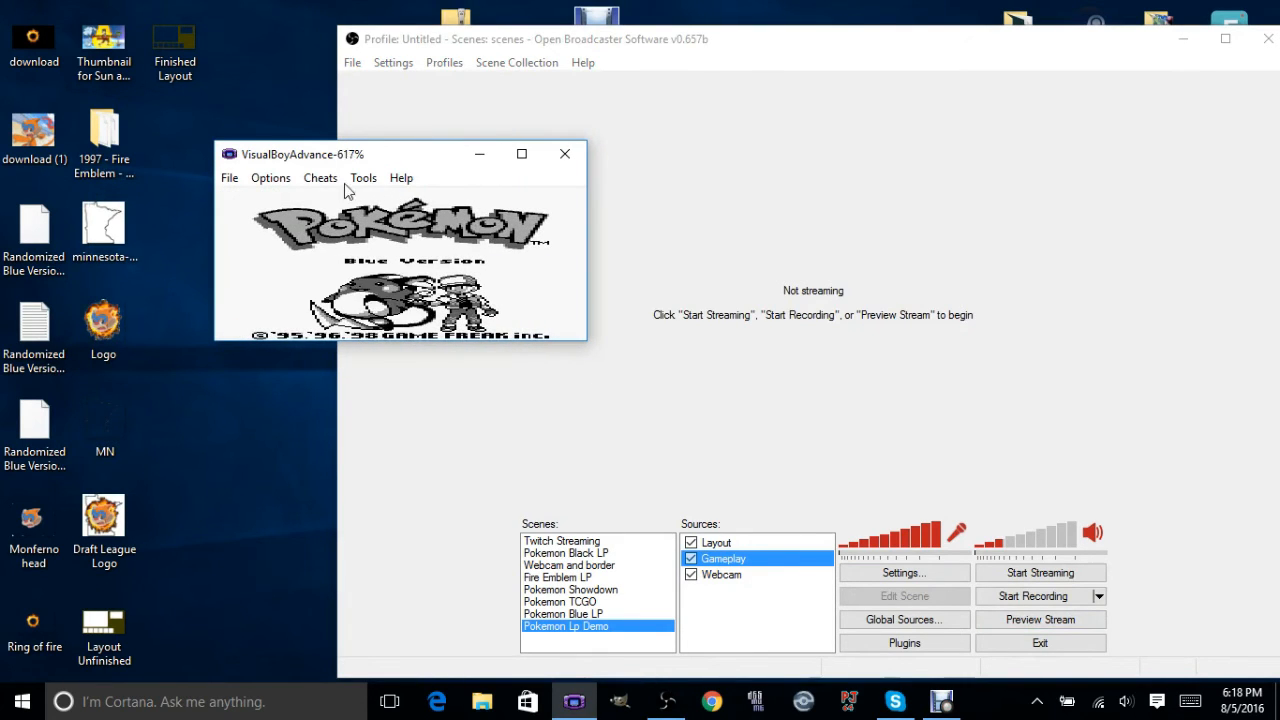
{"action": "left_click_drag", "start_coordinate": [389, 165], "coordinate": [676, 258]}
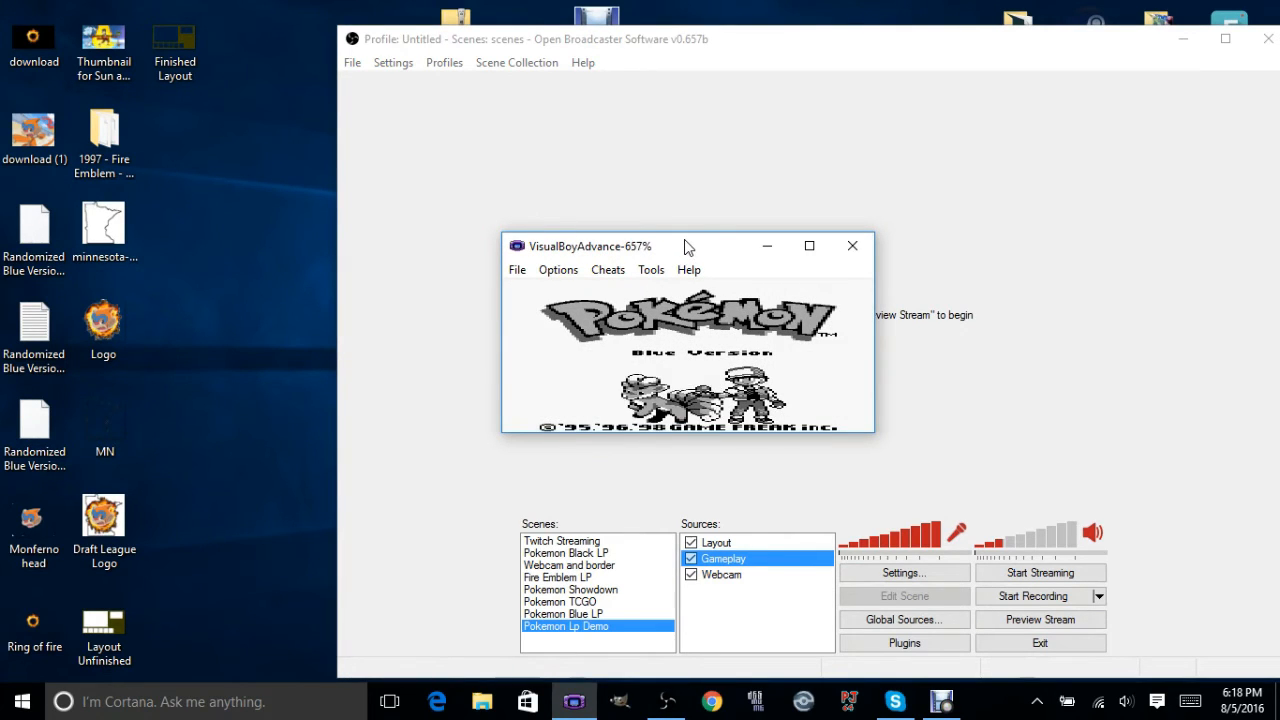
{"action": "left_click_drag", "start_coordinate": [684, 248], "coordinate": [783, 233]}
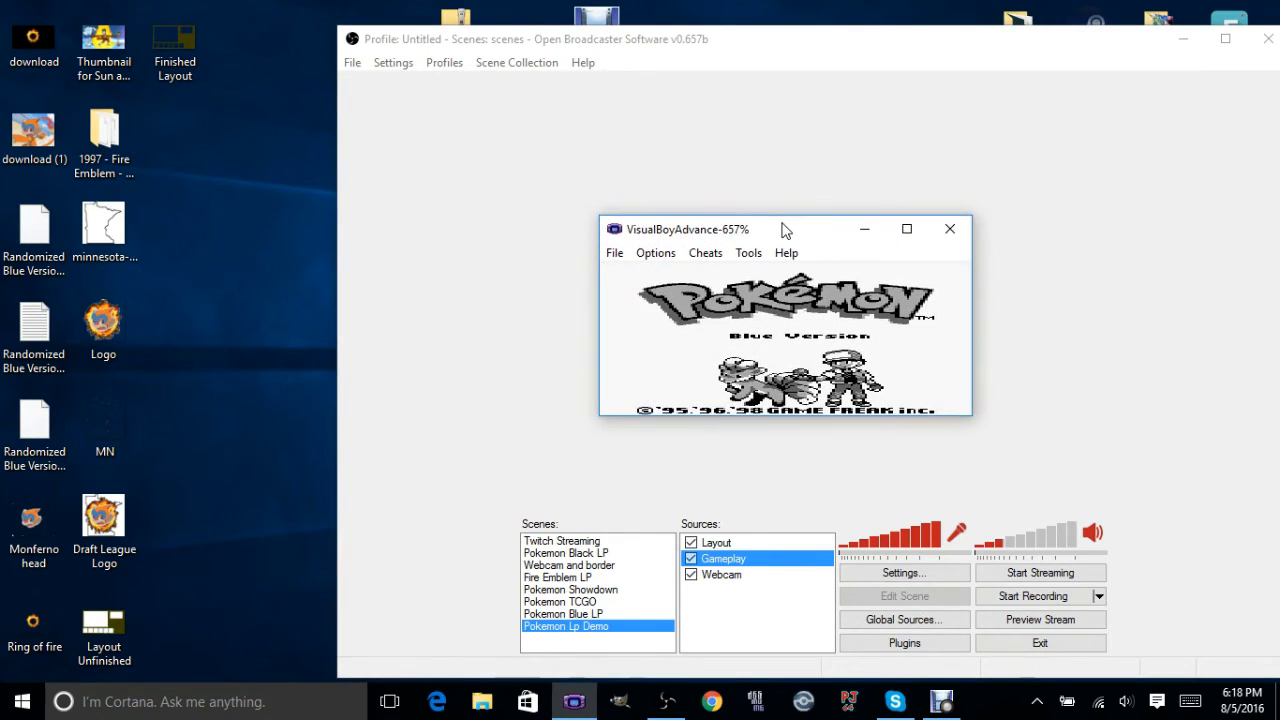
Step: Preview the stream, and move and resize the VisualBoyAdvance window so it matches the width and height of the layout's large cut-out
{"action": "left_click", "coordinate": [1010, 620]}
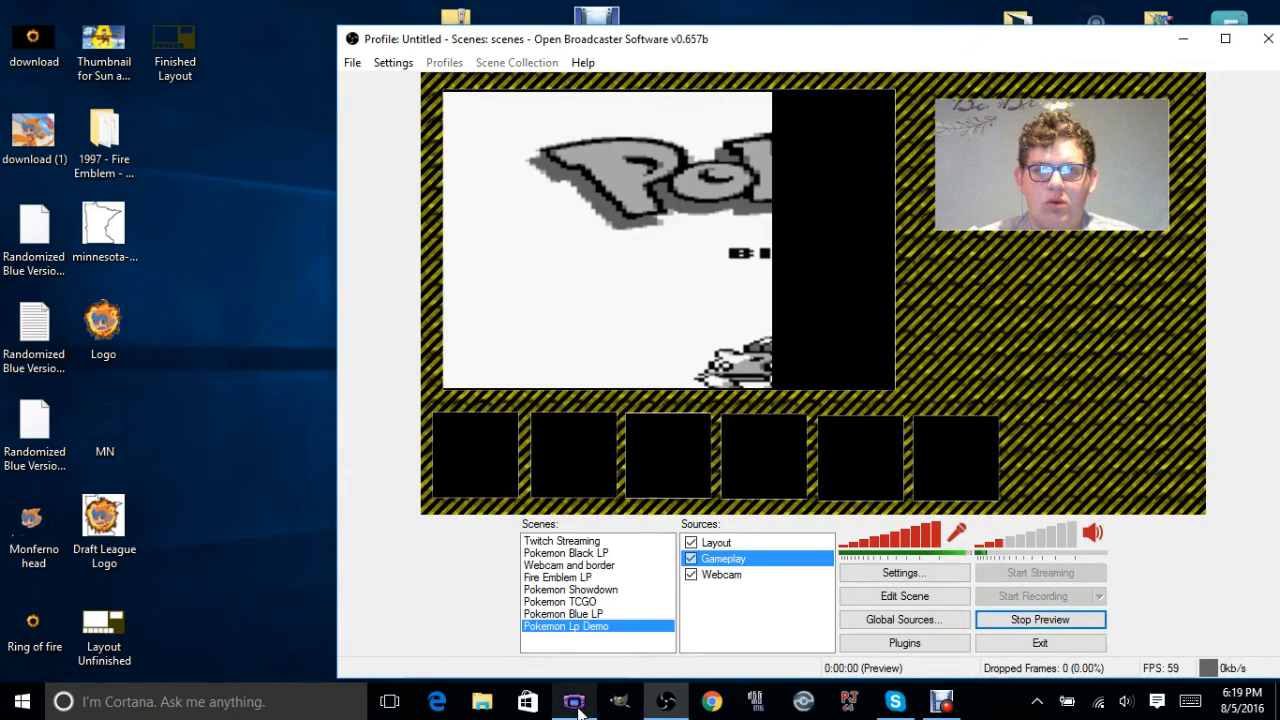
{"action": "left_click", "coordinate": [578, 708]}
{"action": "left_click_drag", "start_coordinate": [804, 241], "coordinate": [649, 66]}
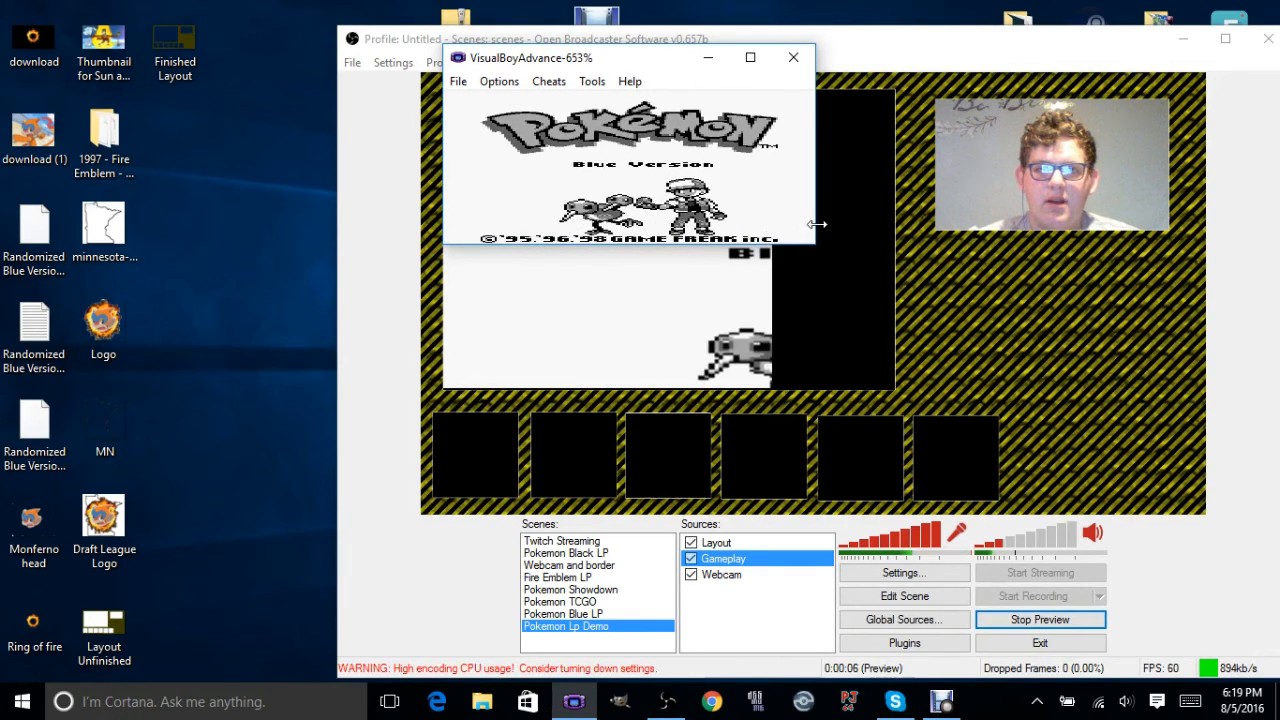
{"action": "left_click_drag", "start_coordinate": [815, 221], "coordinate": [894, 221]}
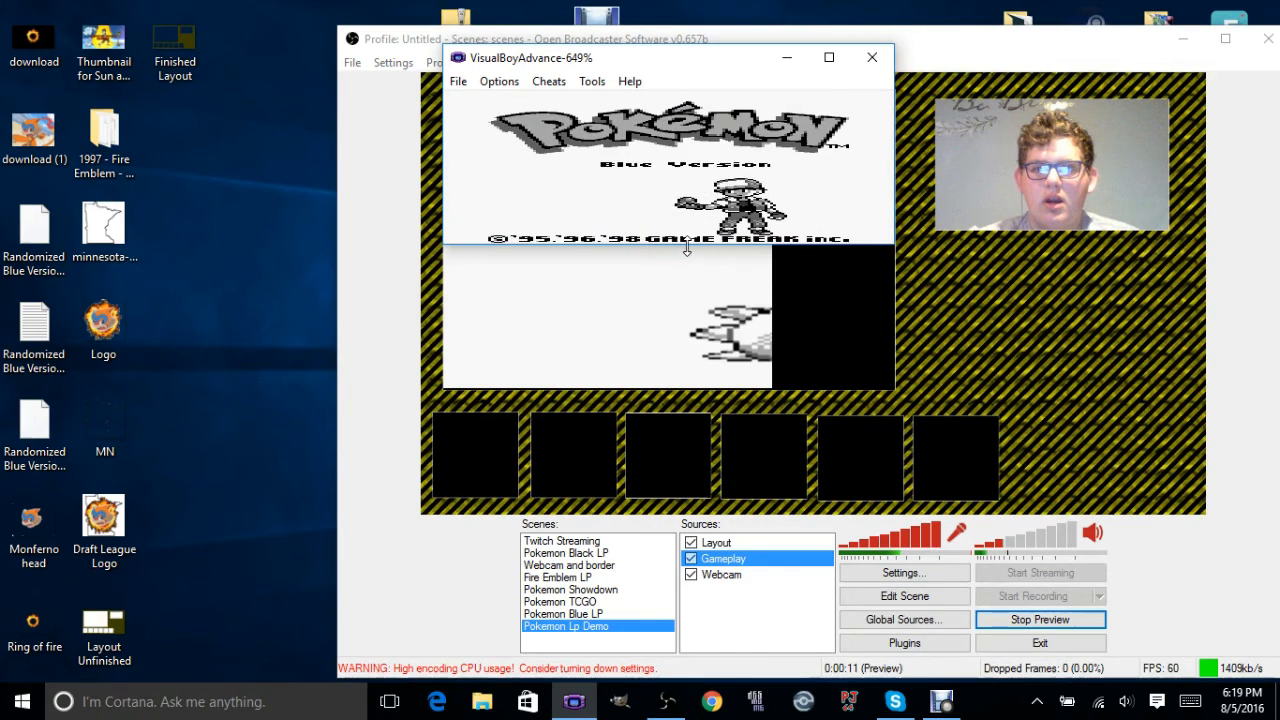
{"action": "left_click_drag", "start_coordinate": [668, 244], "coordinate": [673, 395]}
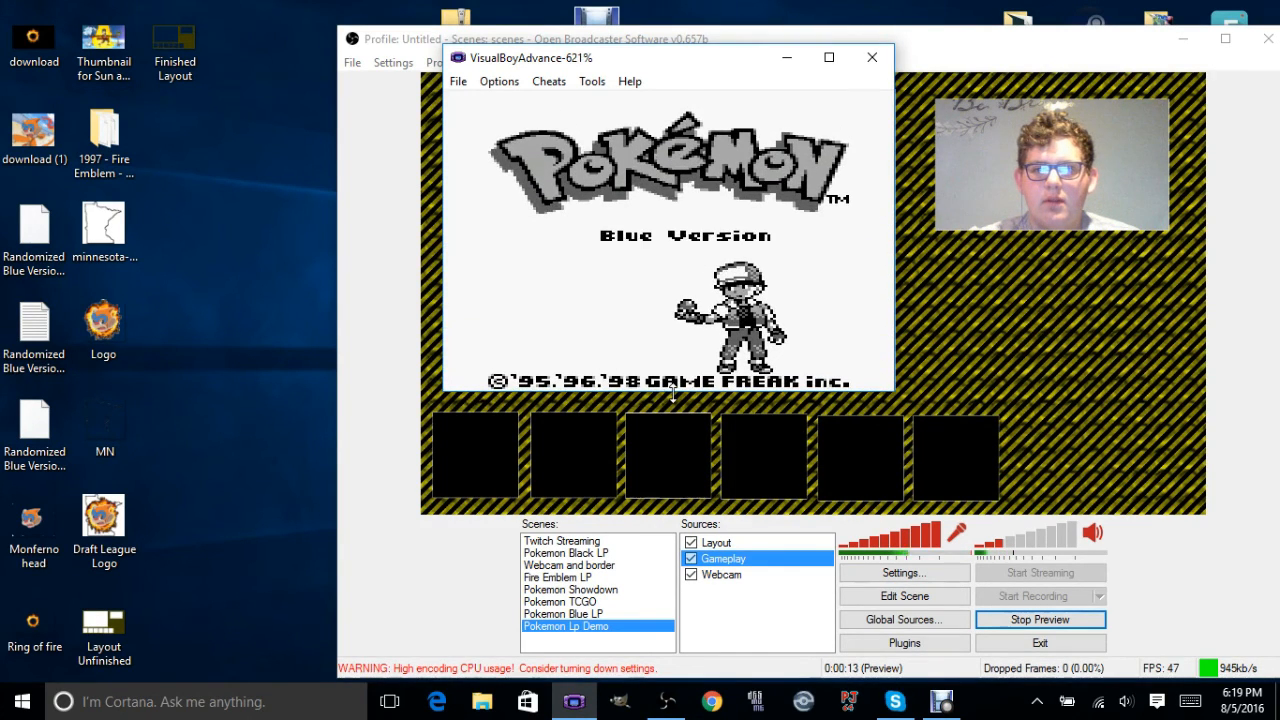
Step: Recheck the capture in a new preview, stop it, and update the Gameplay source's capture to take in the whole resized emulator window
{"action": "left_click", "coordinate": [1057, 624]}
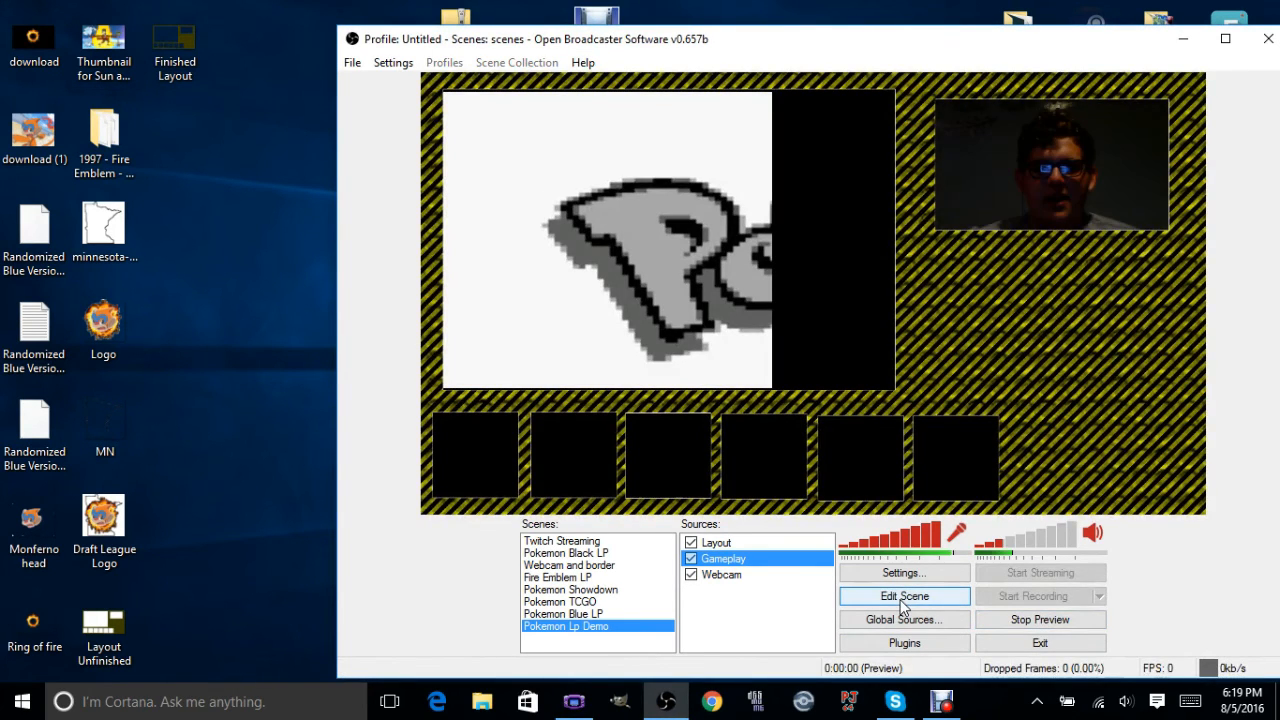
{"action": "left_click", "coordinate": [902, 597]}
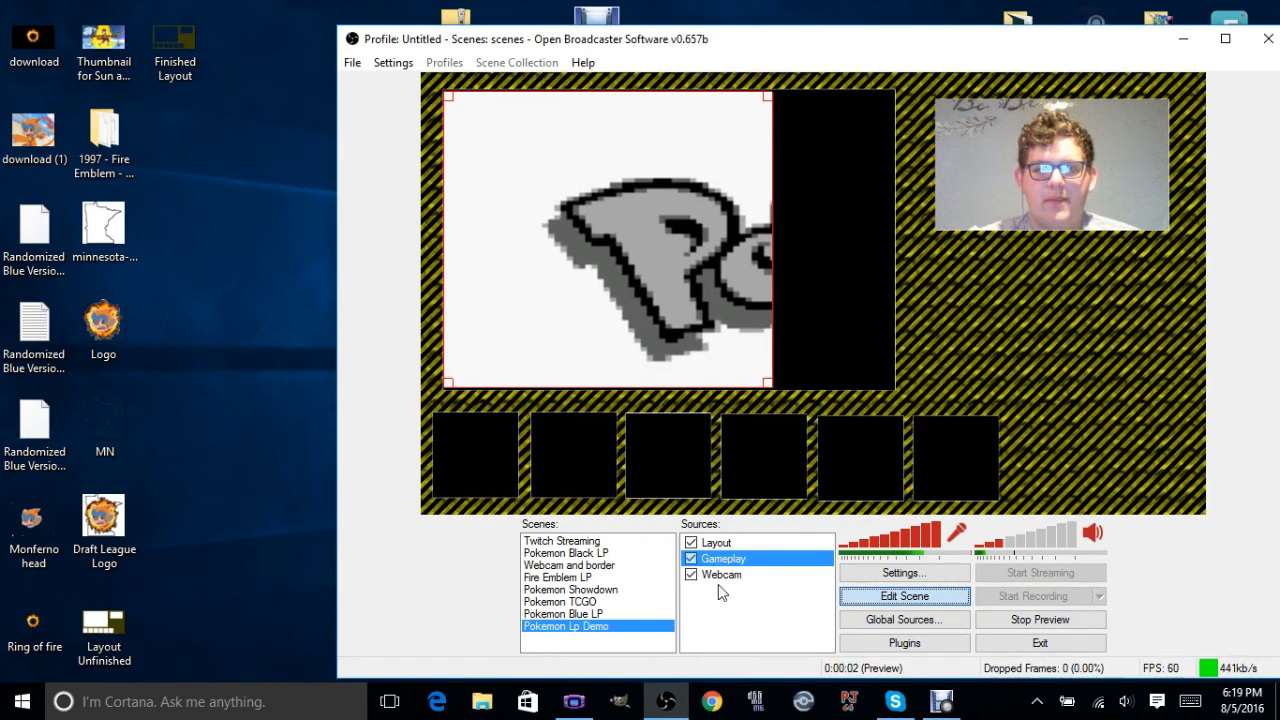
{"action": "left_click", "coordinate": [1052, 622]}
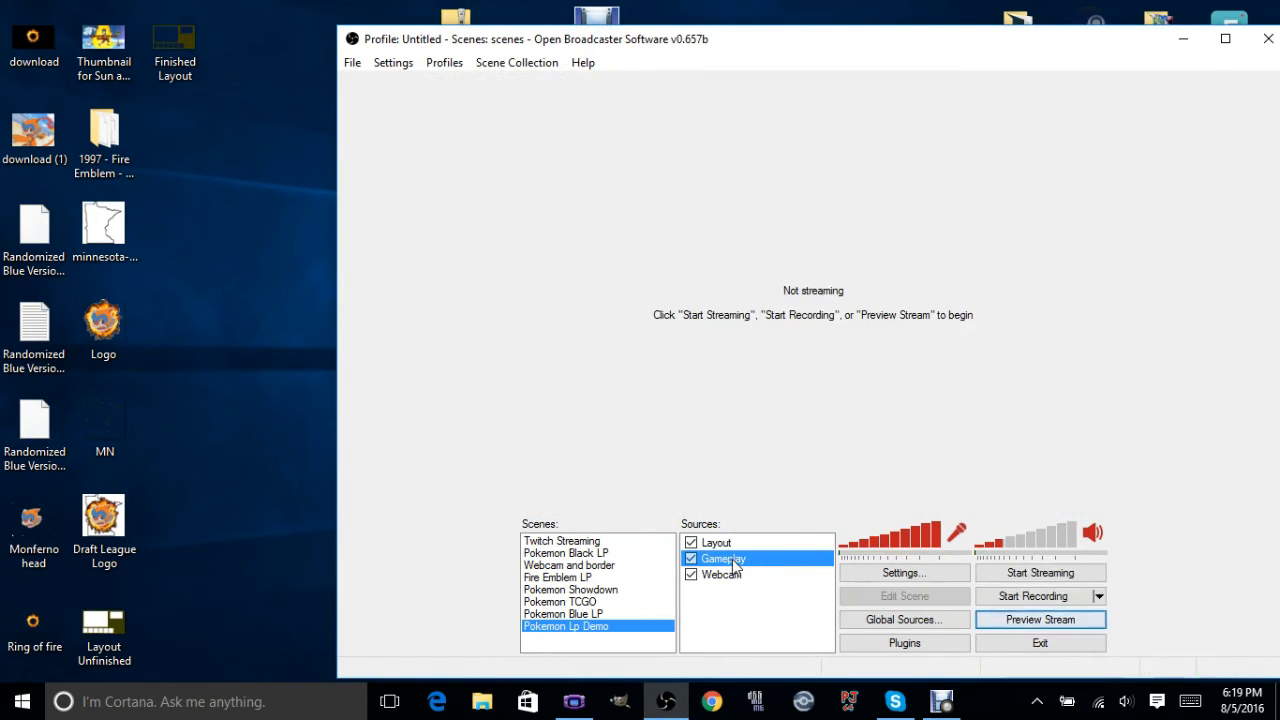
{"action": "right_click", "coordinate": [735, 563]}
{"action": "left_click", "coordinate": [778, 546]}
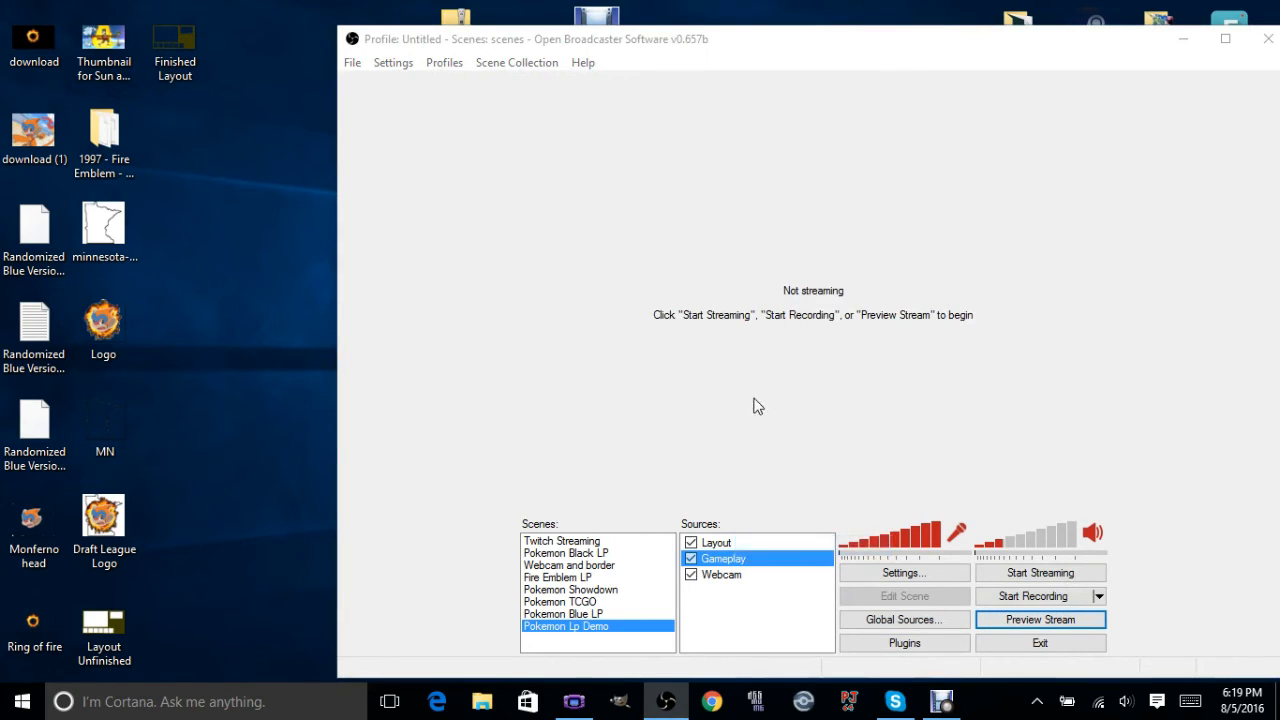
{"action": "left_click", "coordinate": [785, 583]}
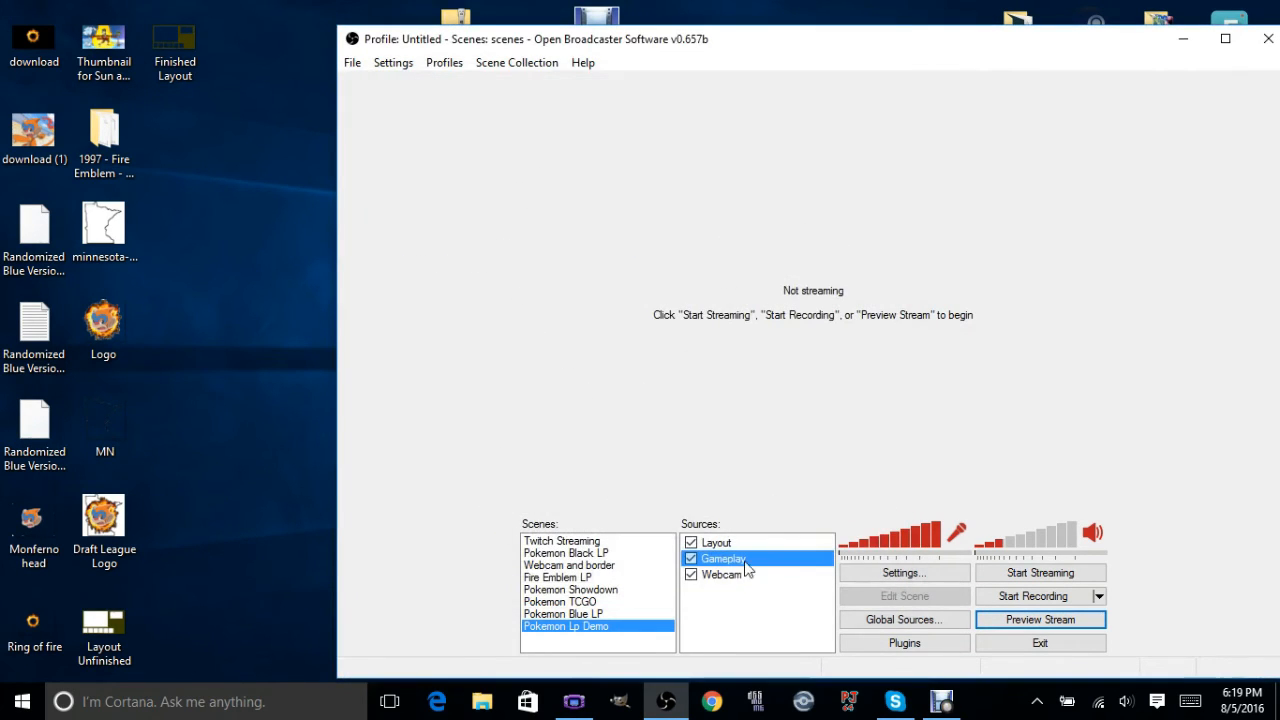
Step: Preview the stream with scene editing on, and enlarge the Gameplay source to fill the layout's large cut-out
{"action": "left_click", "coordinate": [1086, 621]}
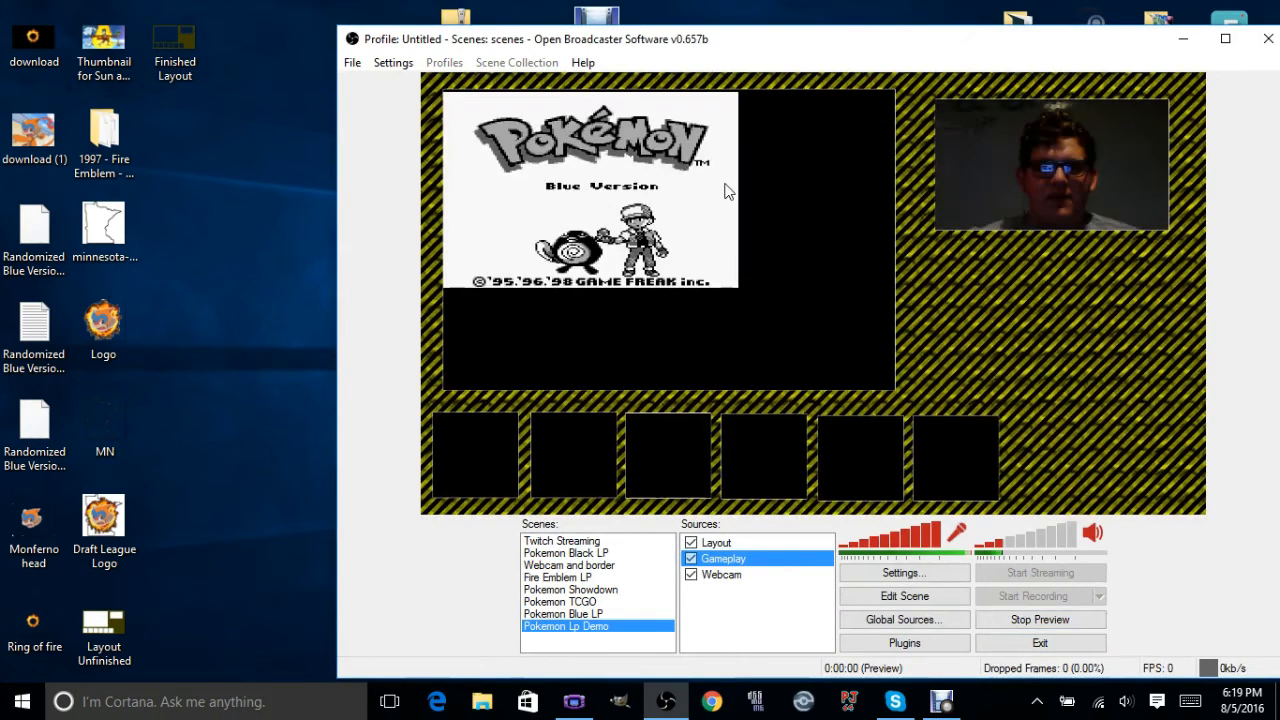
{"action": "left_click", "coordinate": [866, 598]}
{"action": "left_click_drag", "start_coordinate": [731, 283], "coordinate": [890, 385]}
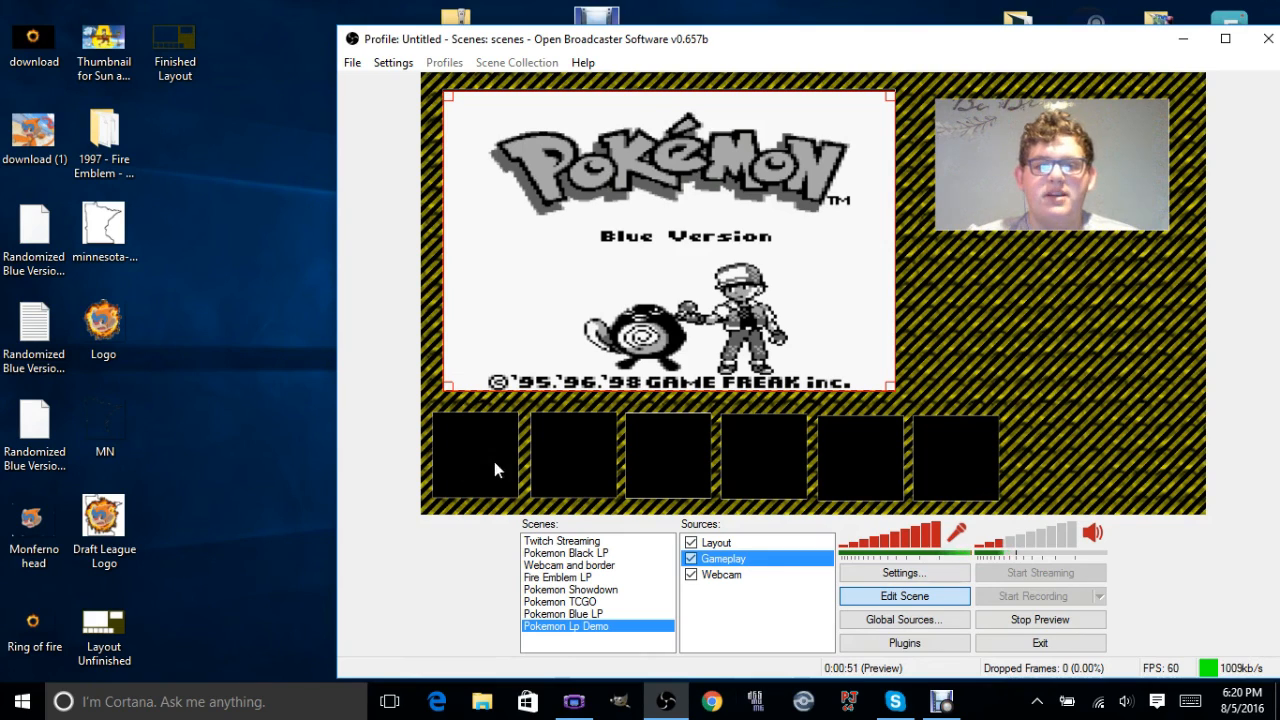
{"action": "right_click", "coordinate": [757, 620]}
{"action": "mouse_move", "coordinate": [787, 622]}
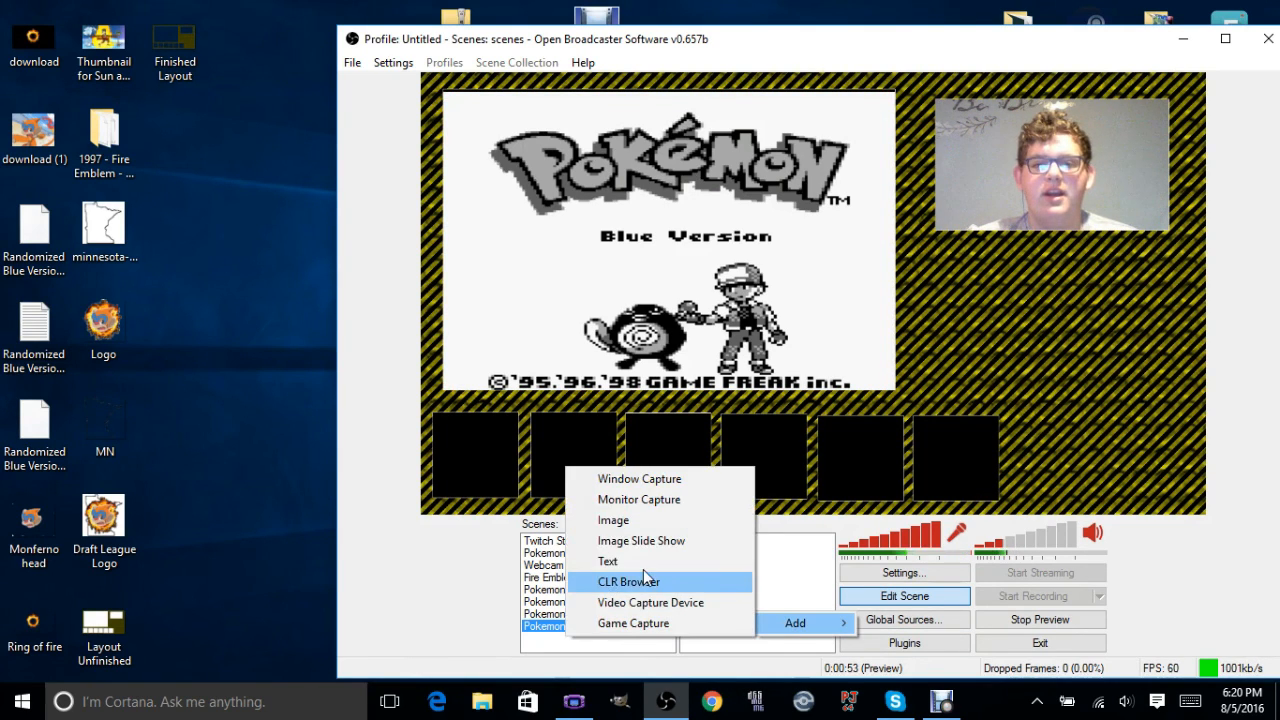
{"action": "left_click", "coordinate": [1176, 574]}
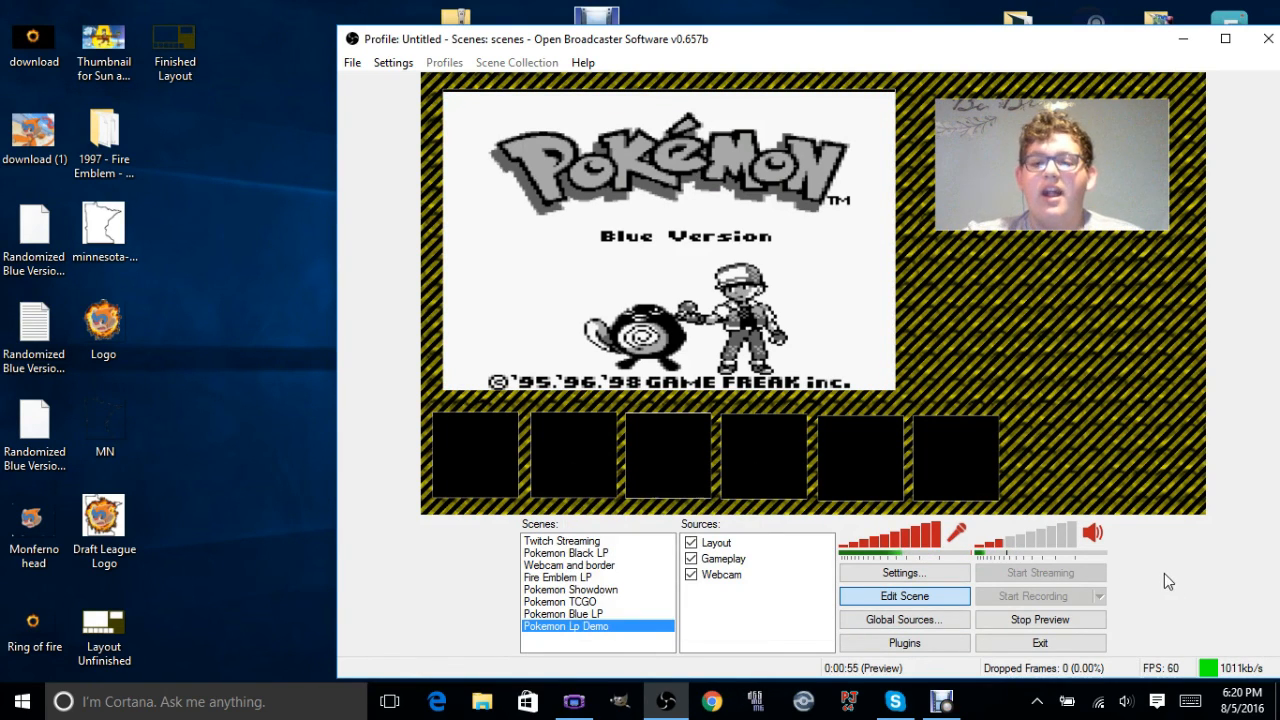